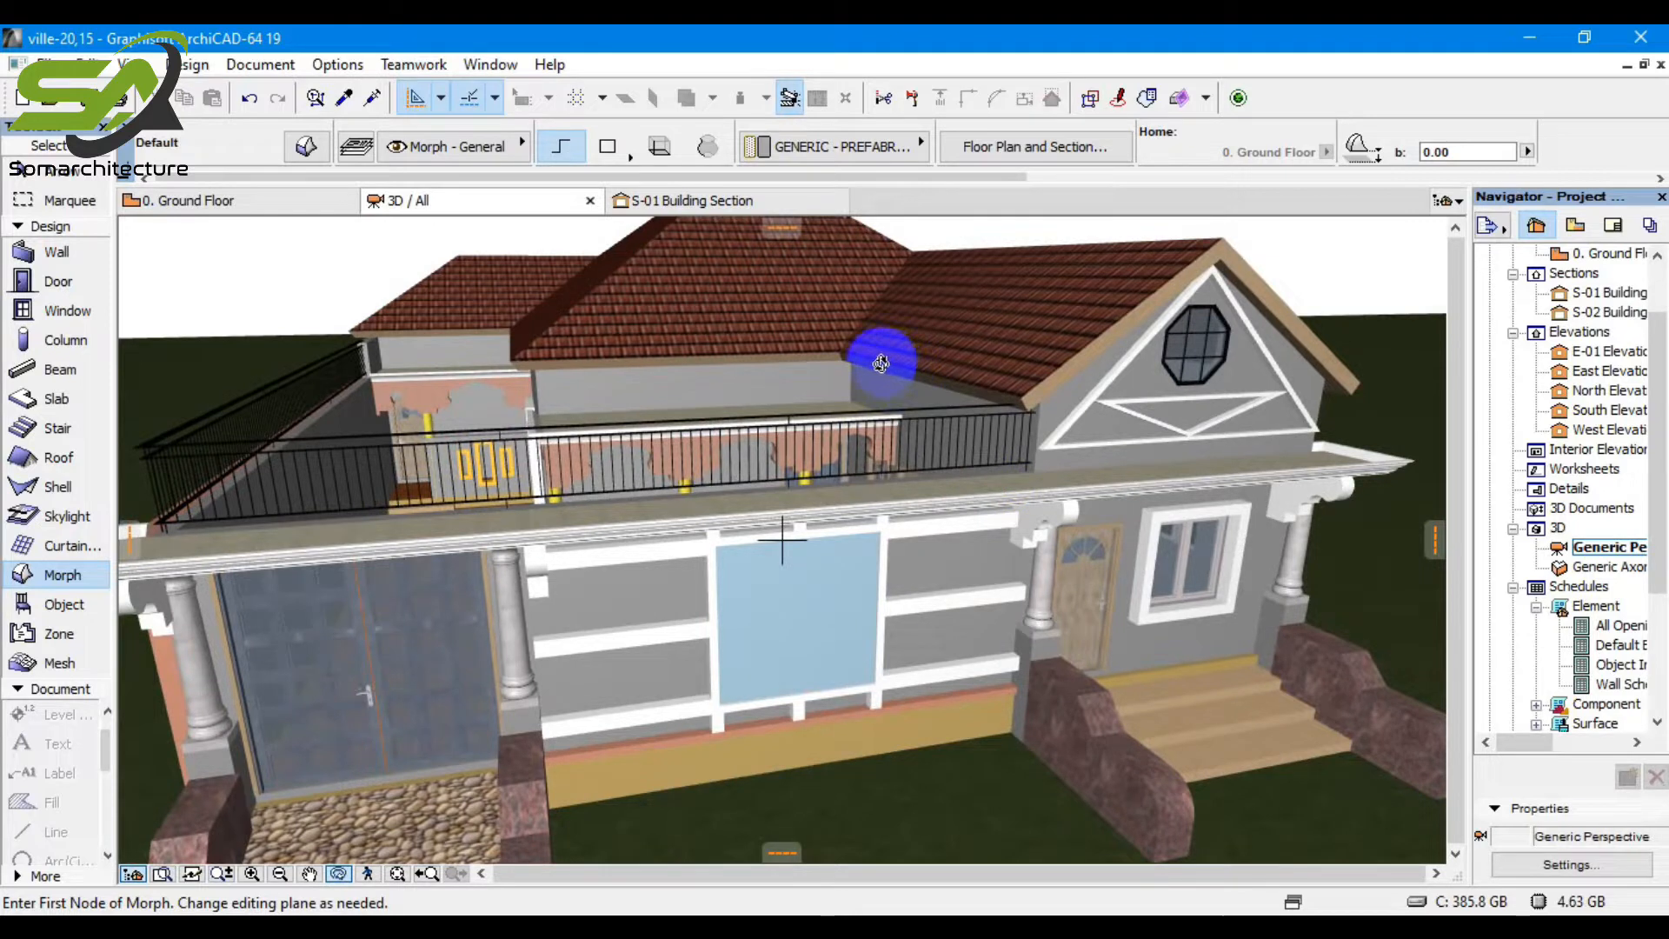
# Open the surface settings, choose Paint - Glossy White, and display its texture and light exposure settings.
pyautogui.click(338, 65)
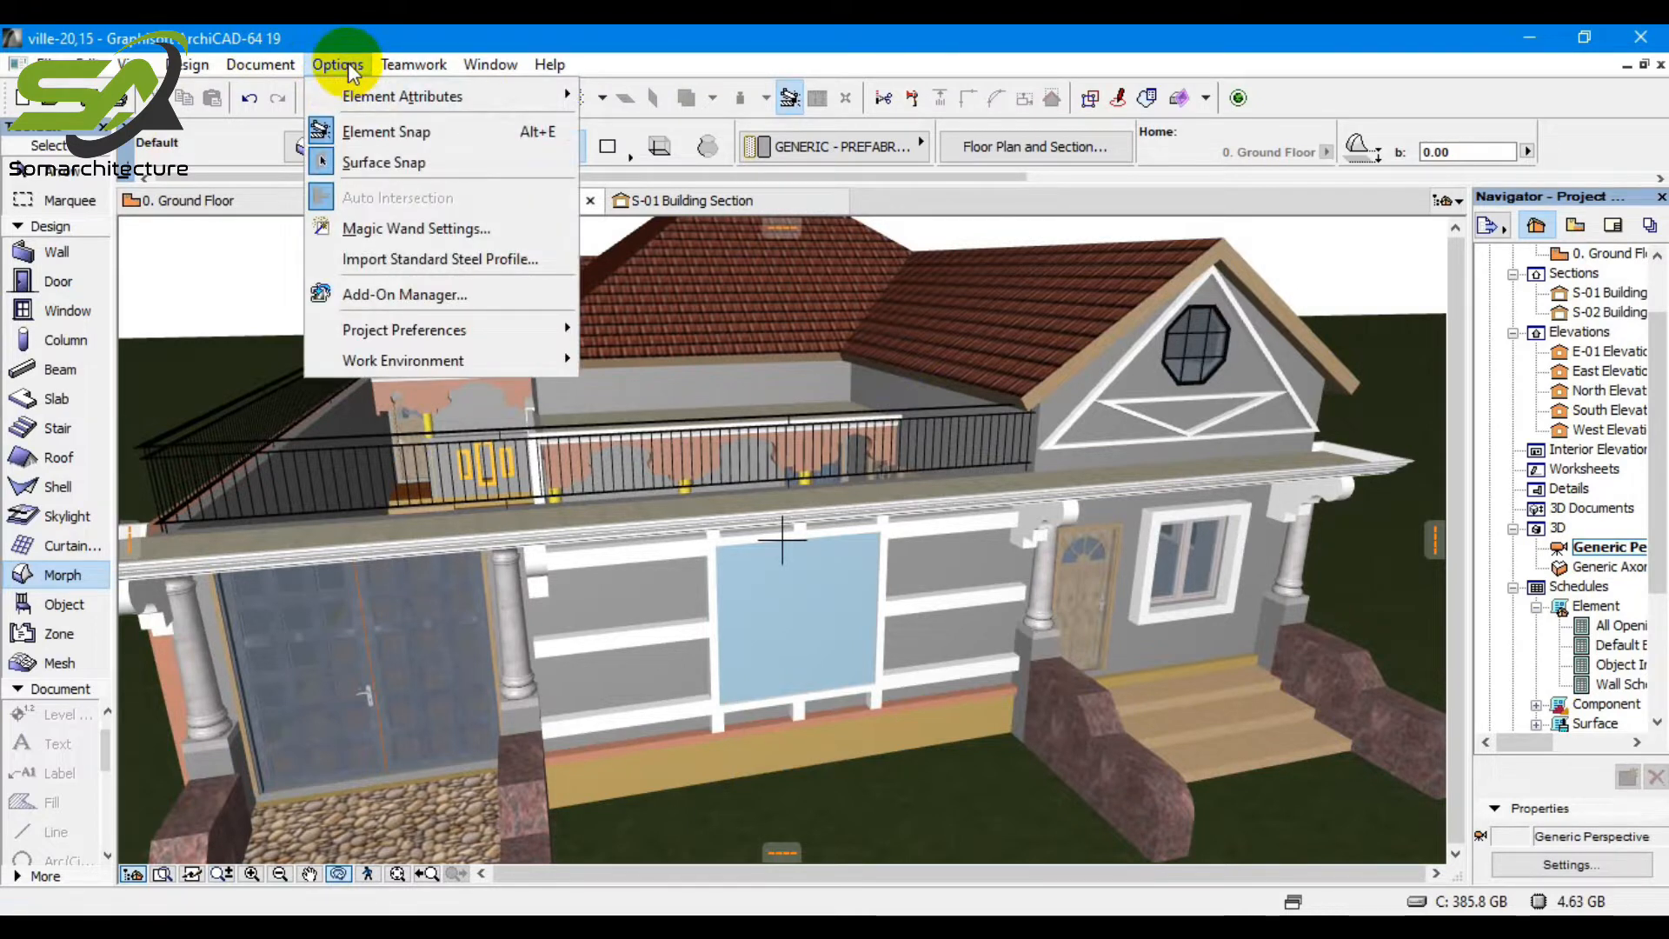
pyautogui.moveTo(356, 98)
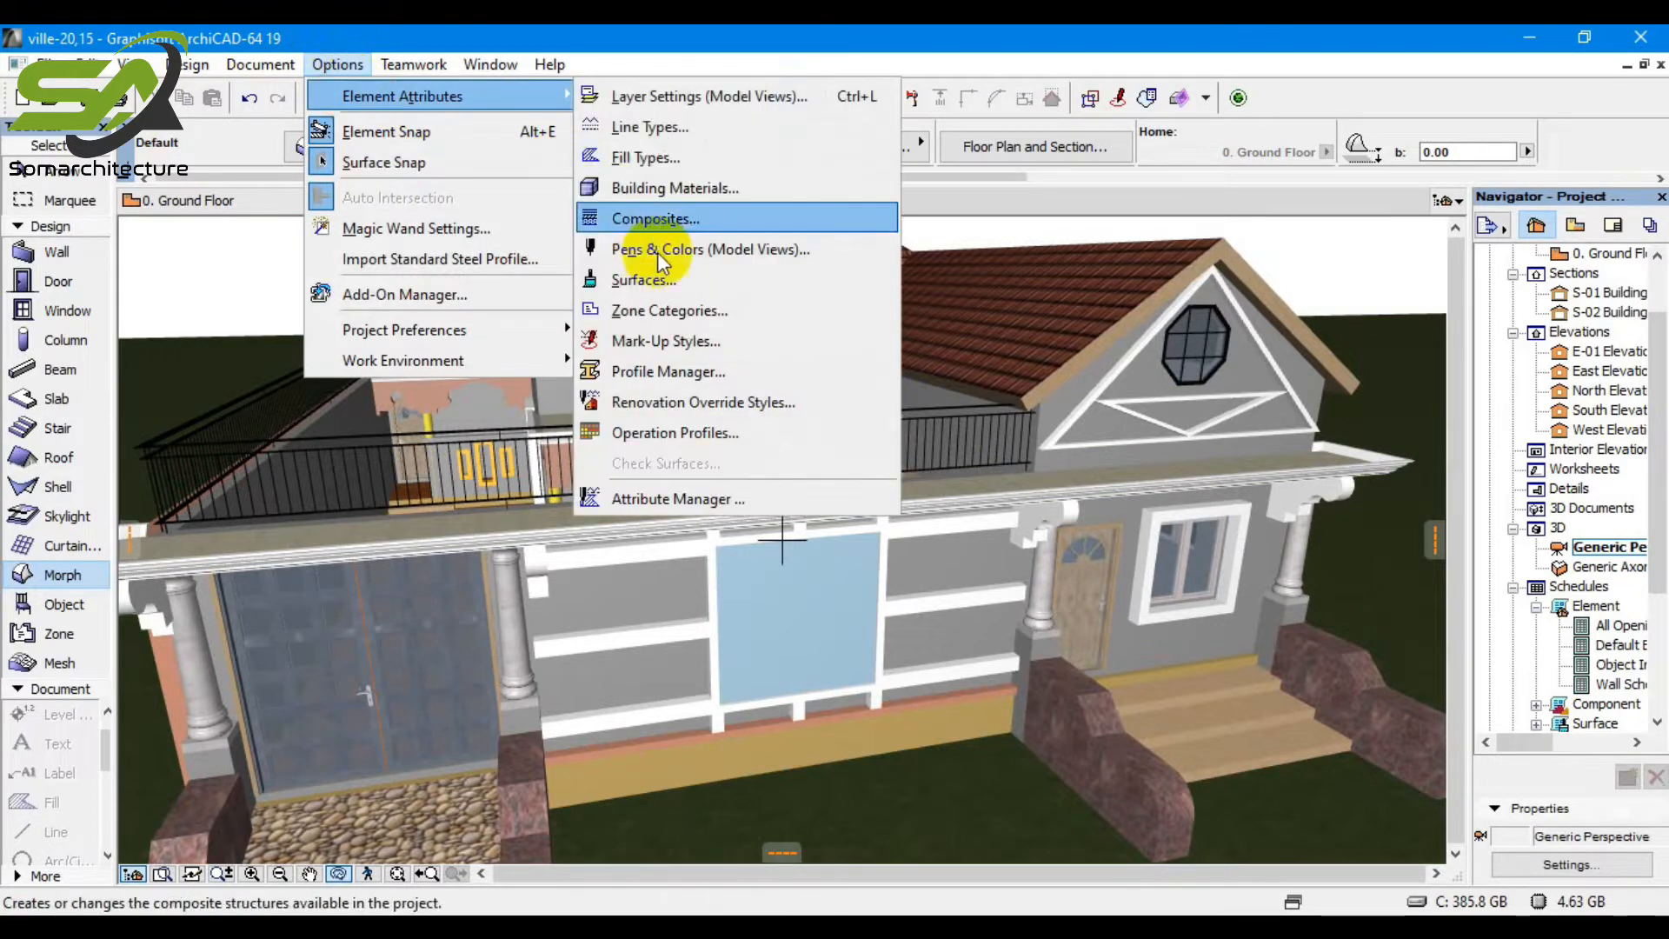
pyautogui.click(643, 282)
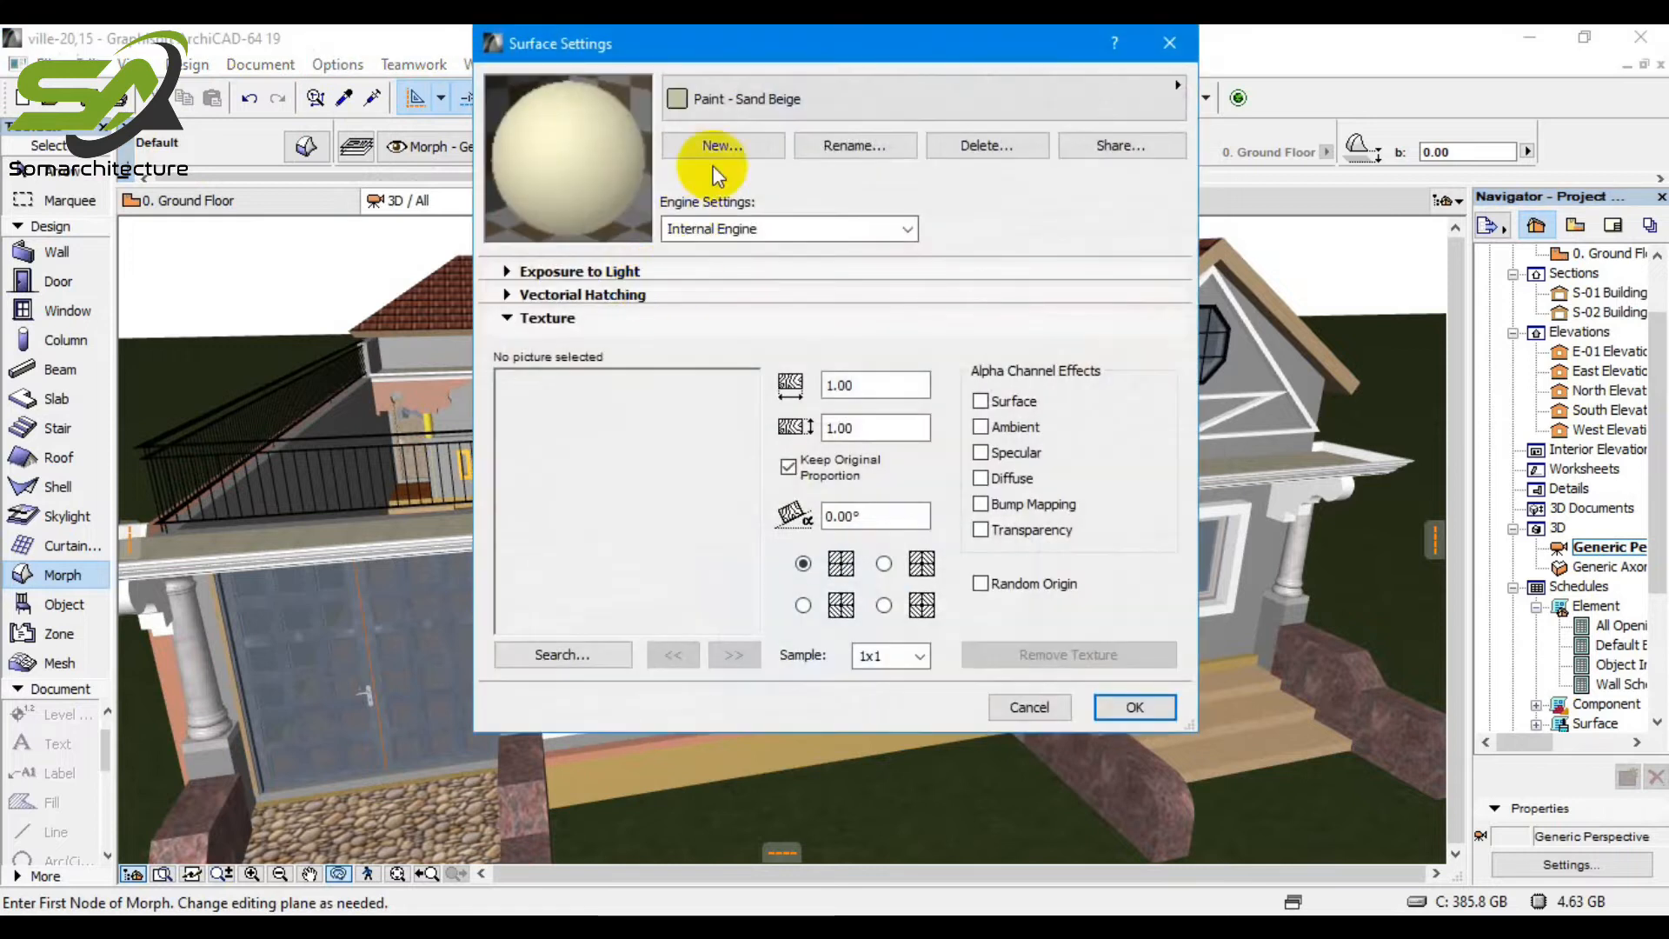
pyautogui.click(756, 97)
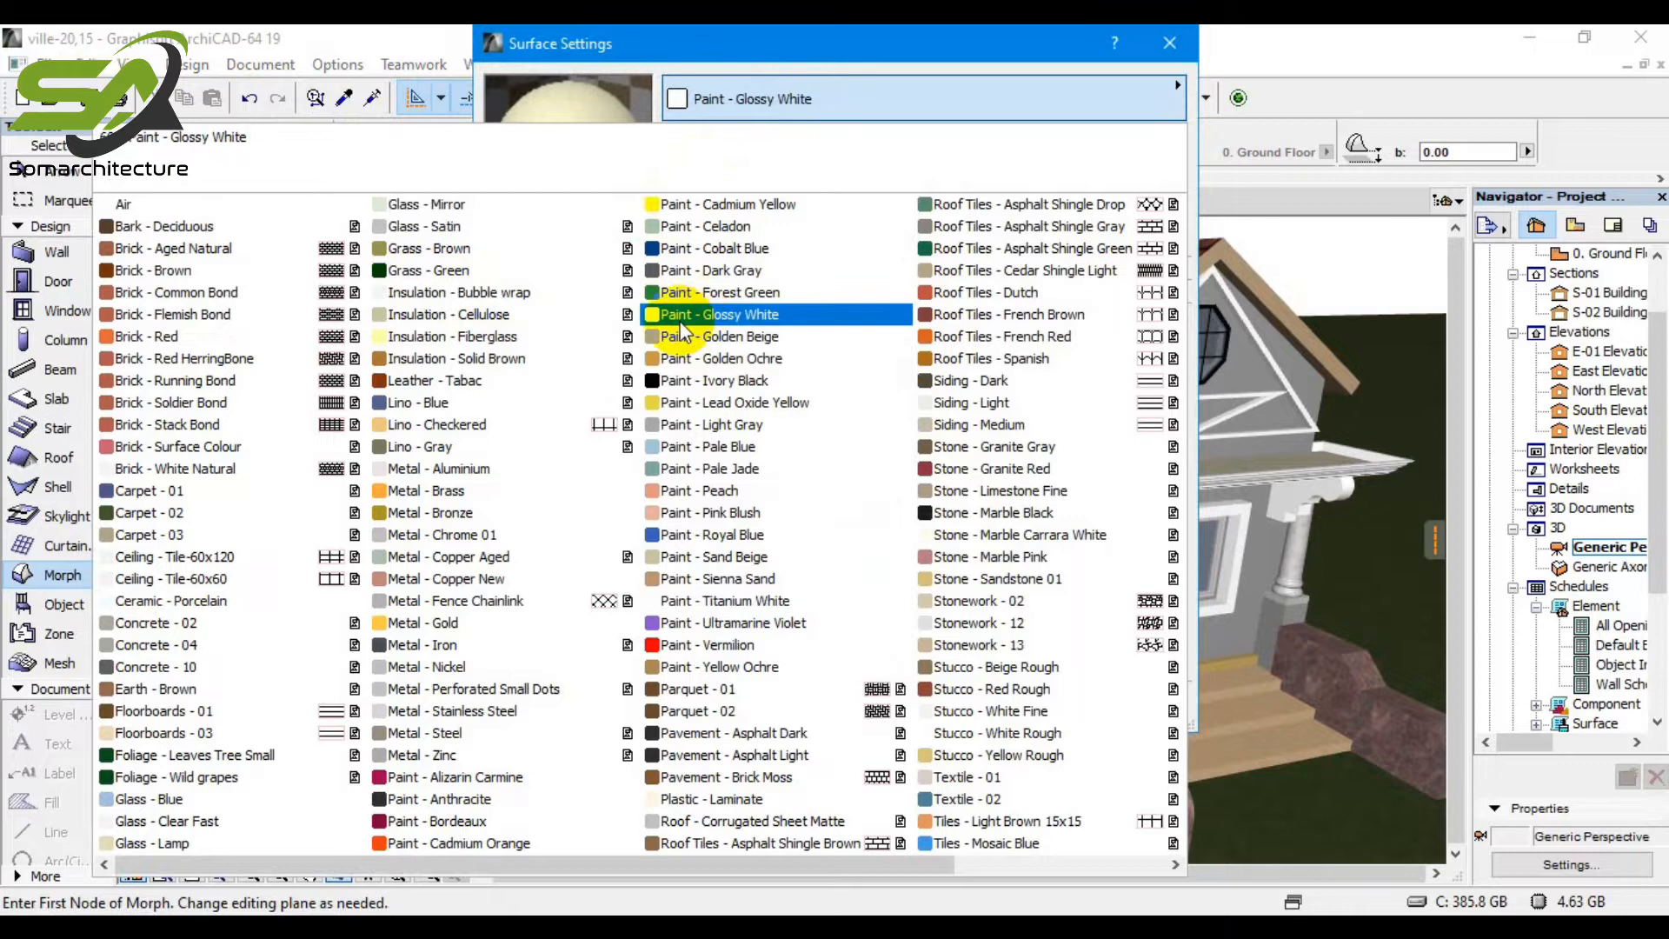
pyautogui.click(765, 318)
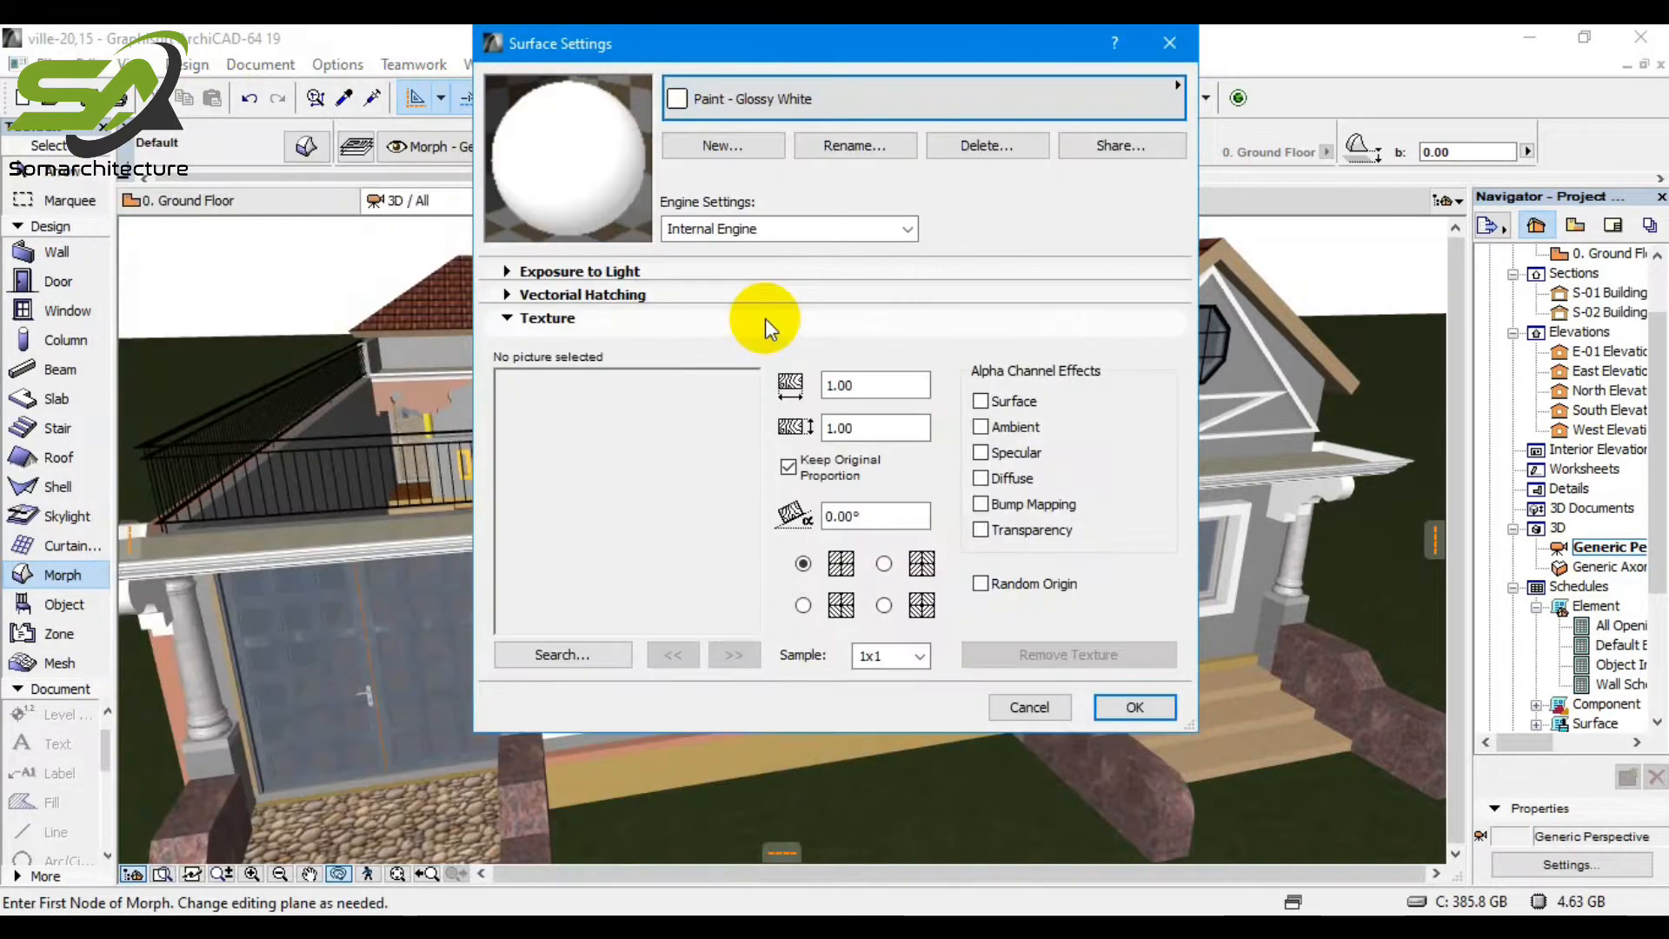
pyautogui.click(692, 270)
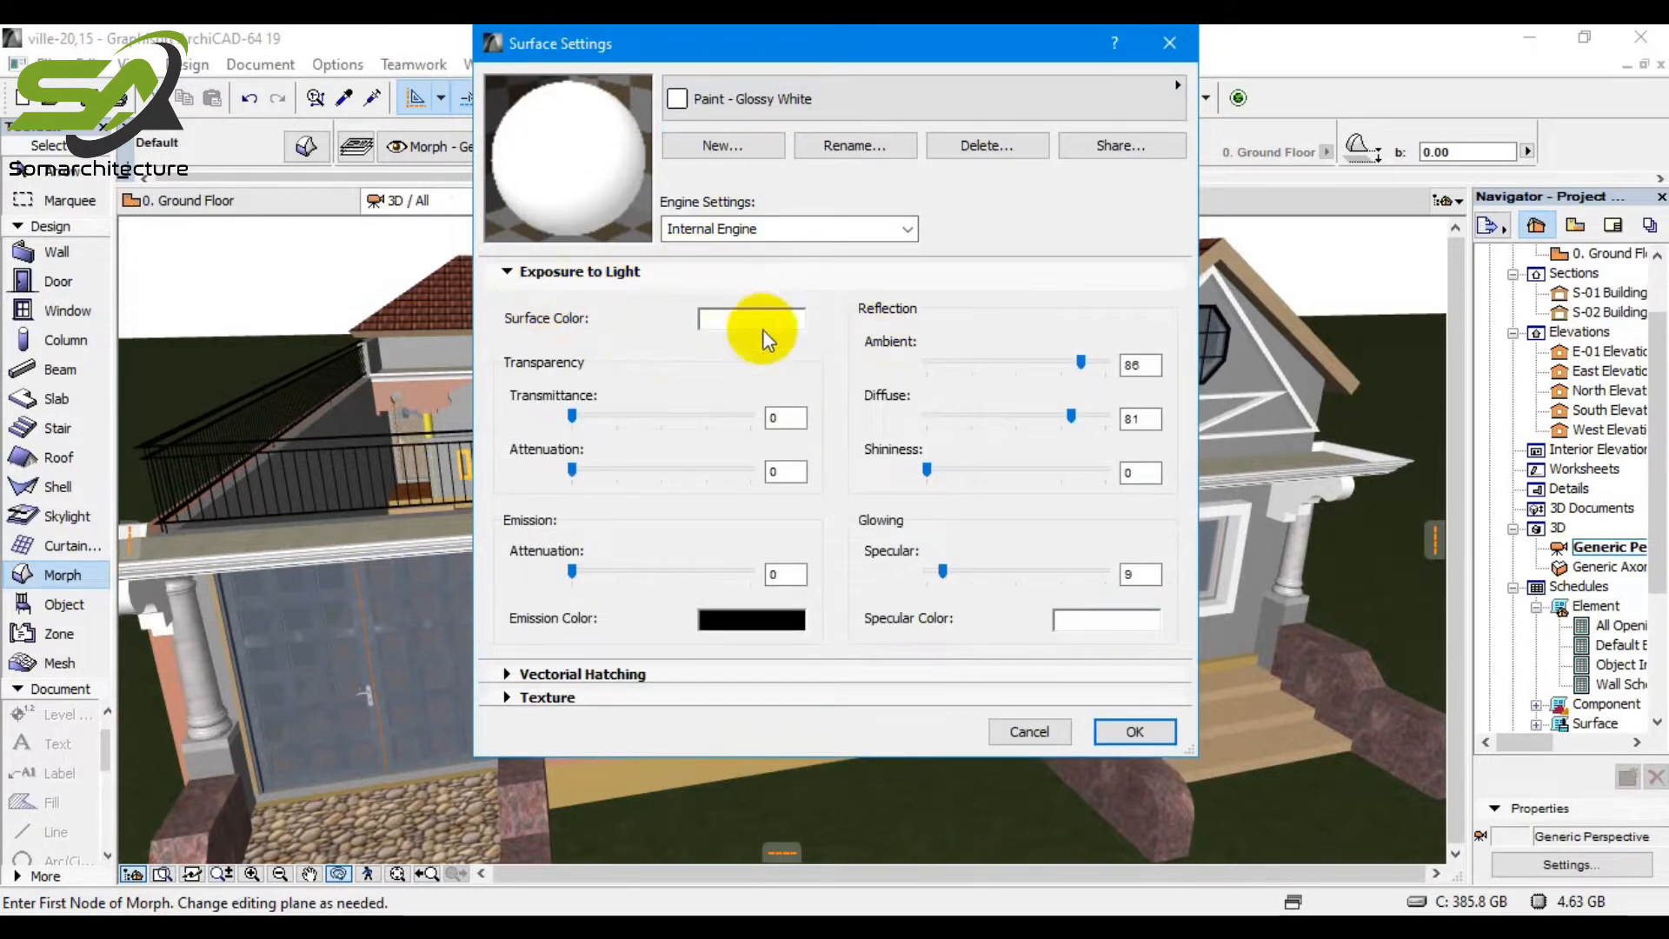
pyautogui.click(541, 697)
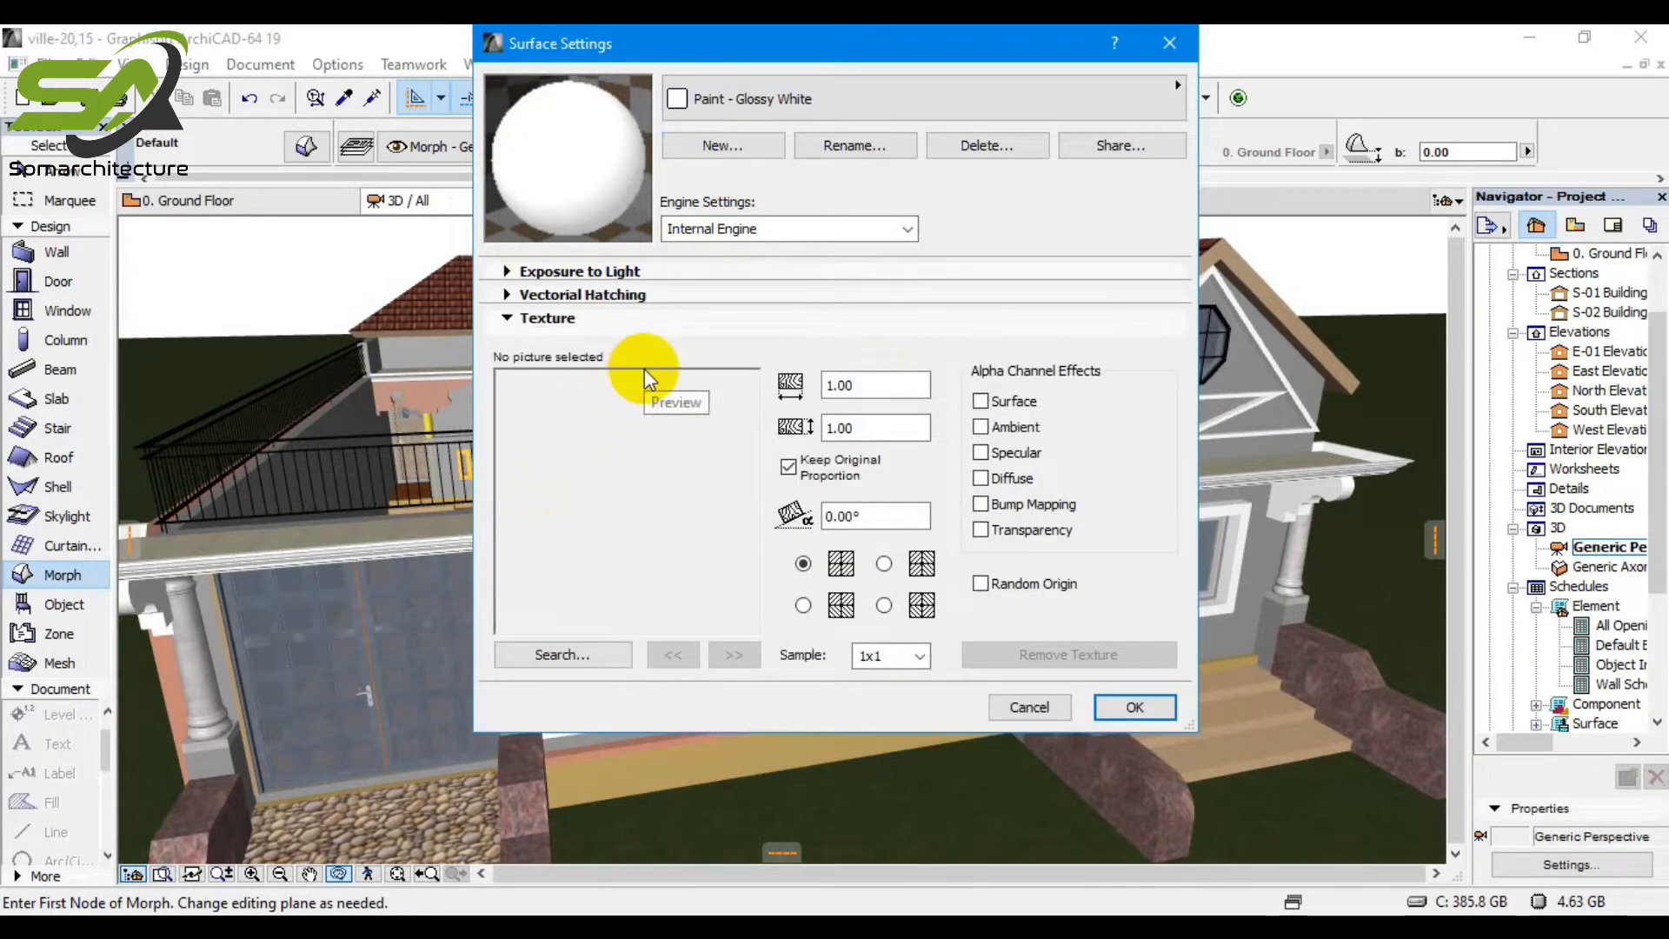
pyautogui.click(644, 272)
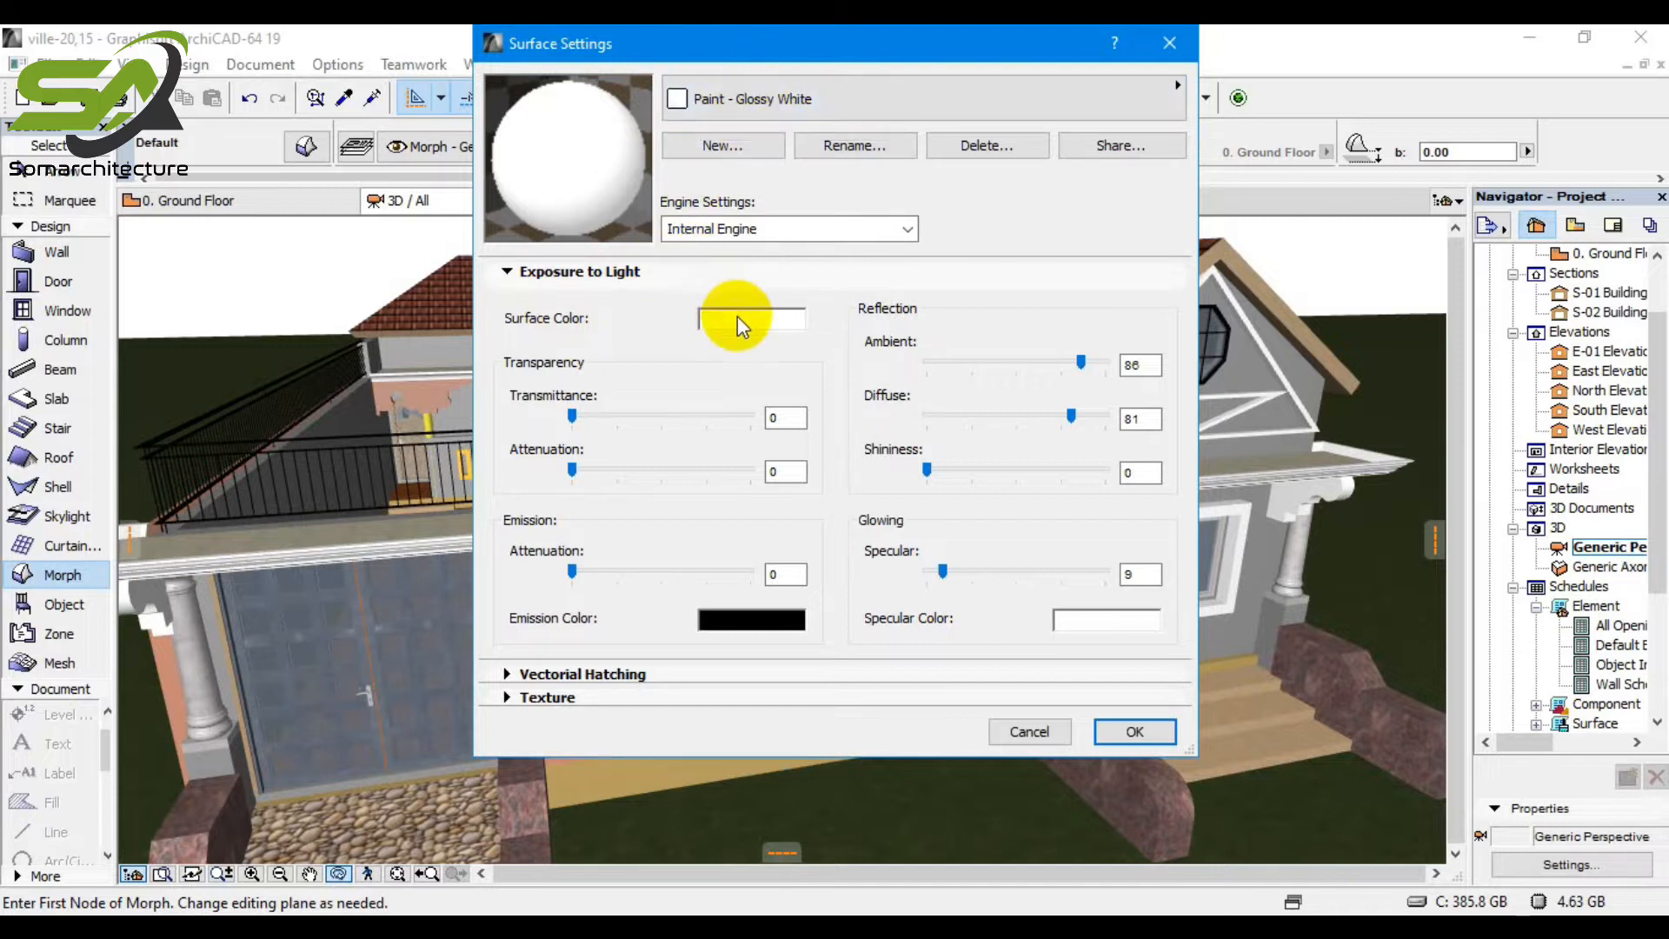
# Create a new surface named Rinji Darbi as a duplicate of Paint - Glossy White.
pyautogui.click(728, 155)
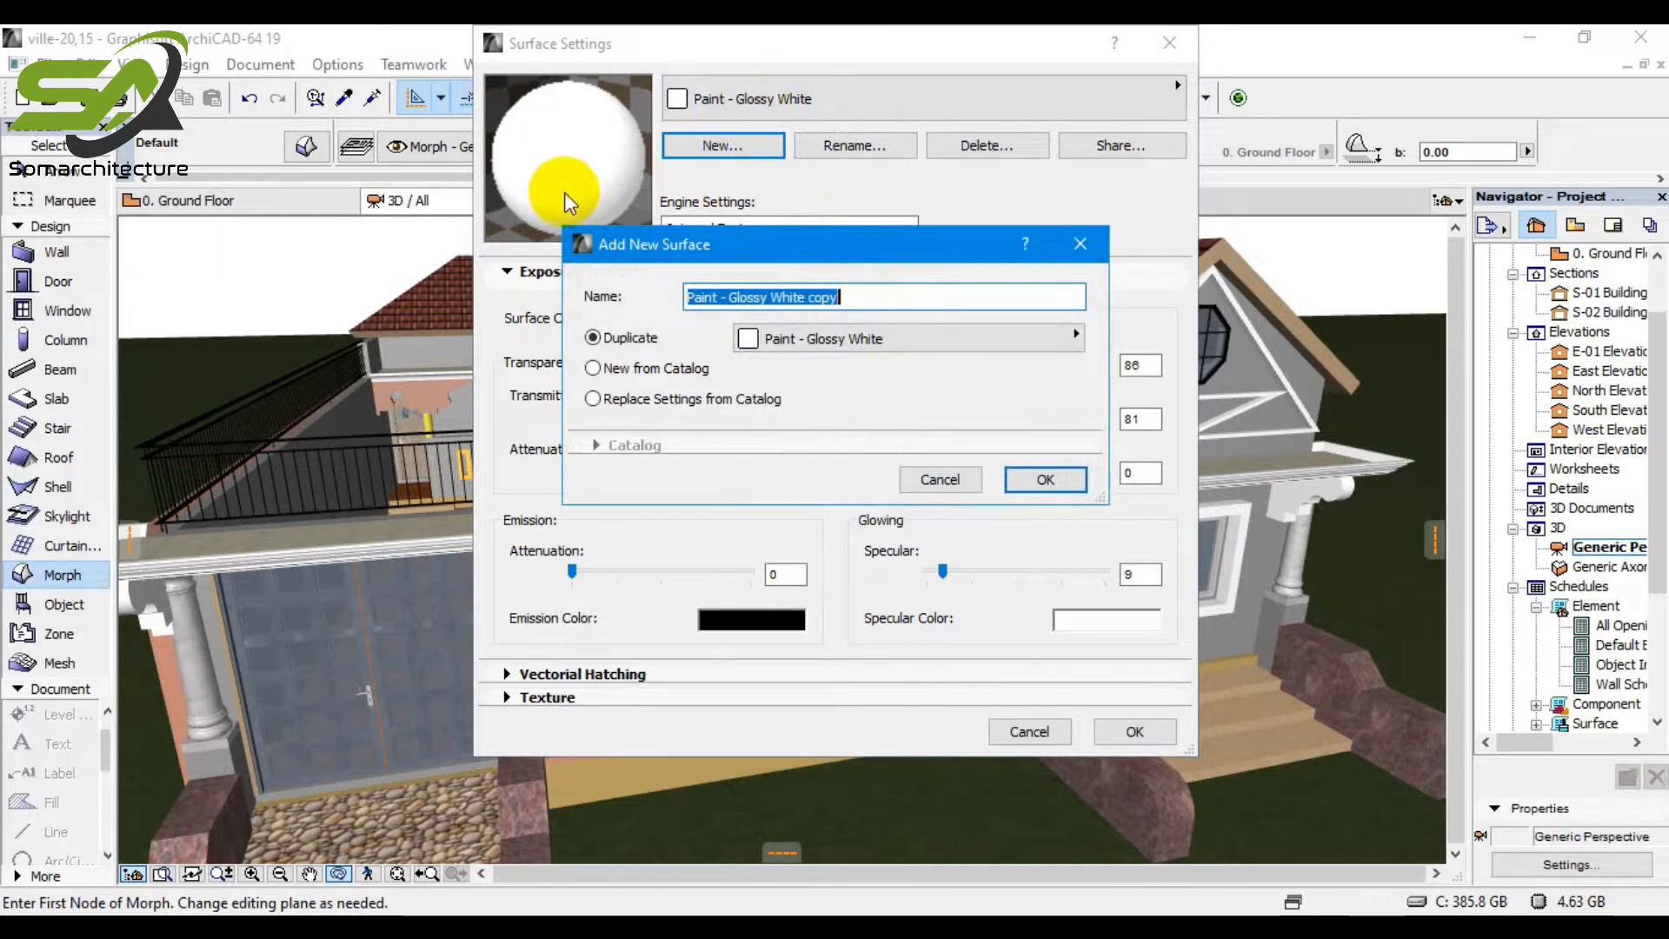
pyautogui.write('Rinji Darbi')
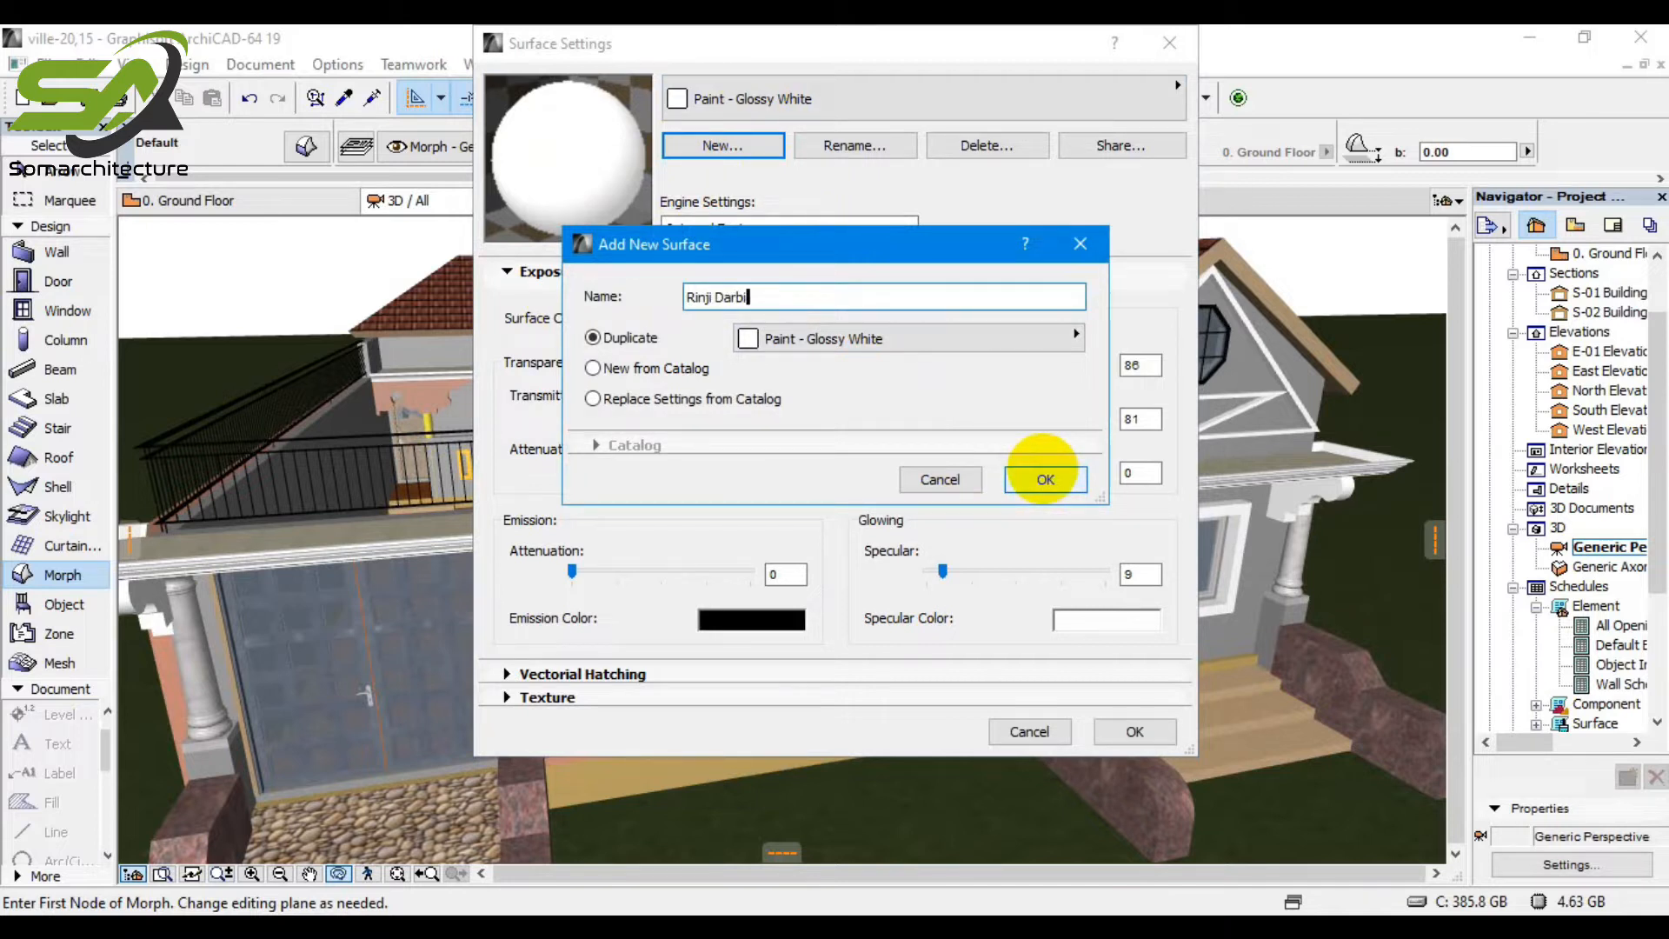
pyautogui.click(1050, 474)
# Set Rinji Darbi's surface color to green 204 and blue 102 with red at 255, and lighten it slightly.
pyautogui.click(775, 318)
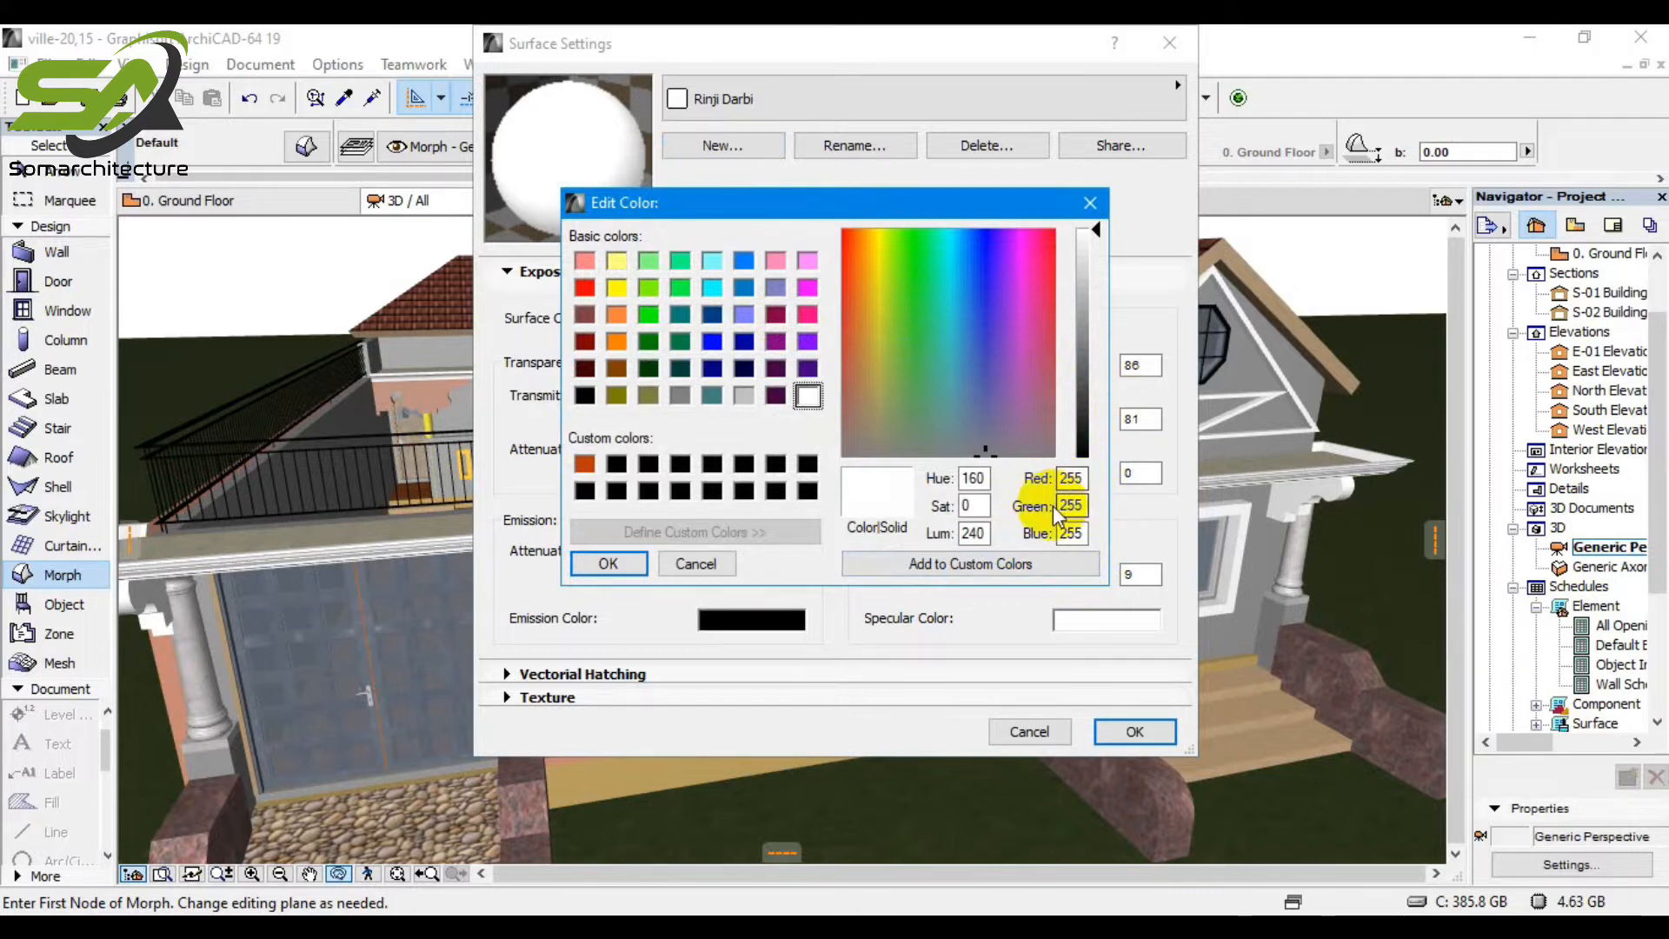
pyautogui.moveTo(1082, 506); pyautogui.dragTo(1008, 509)
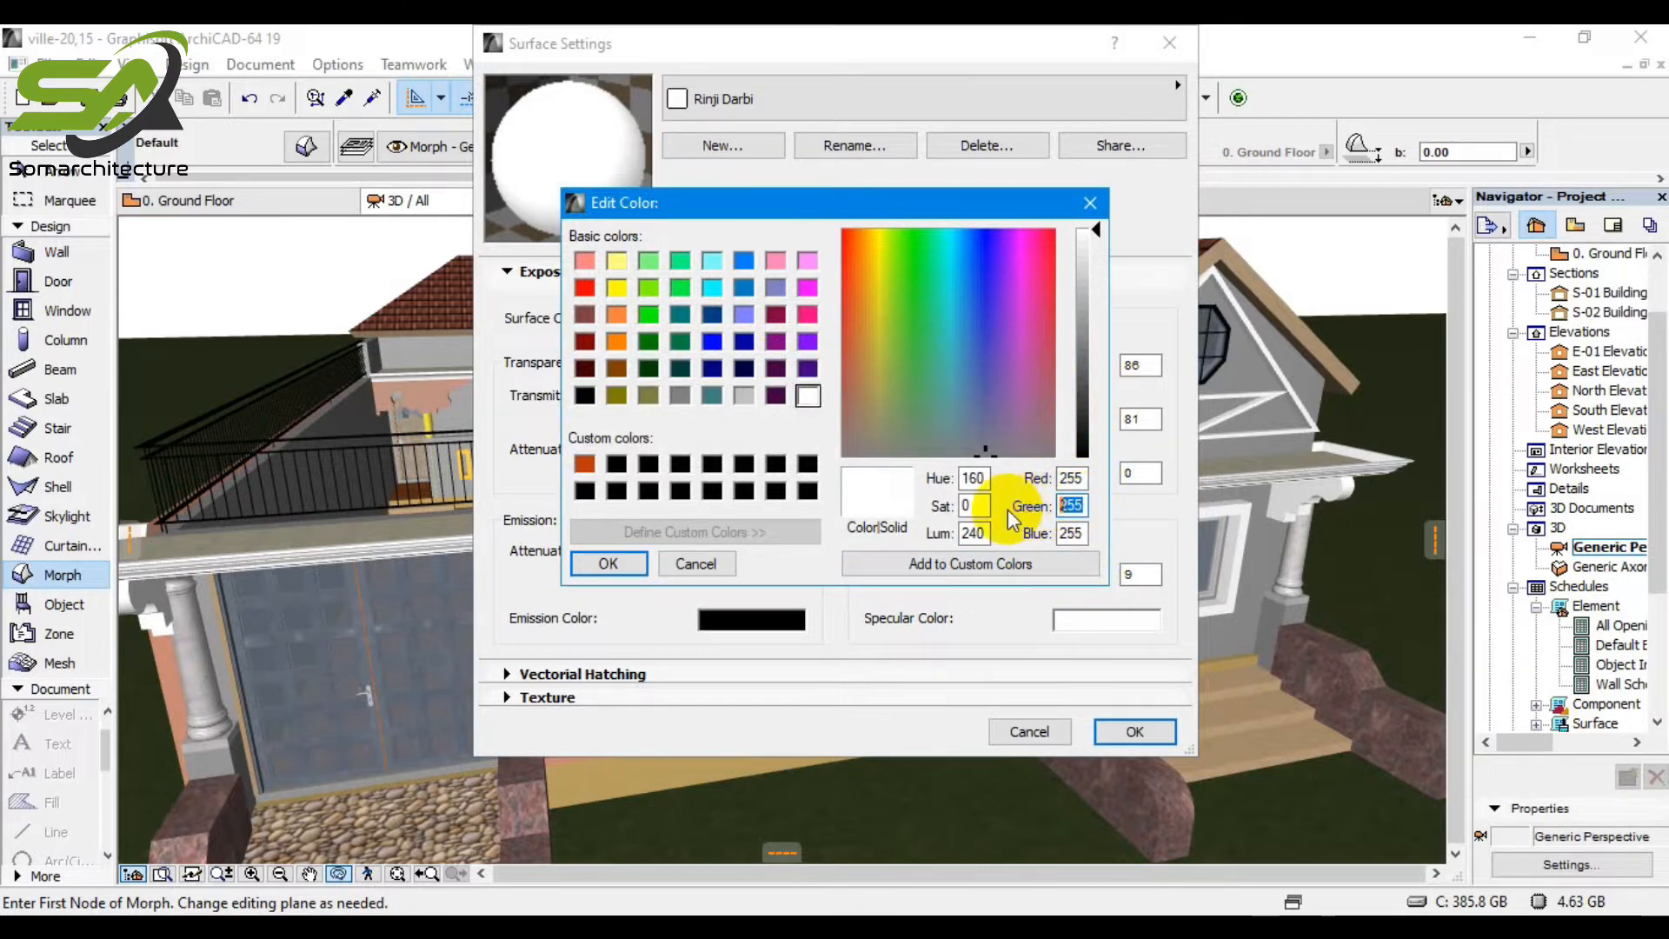
pyautogui.write('204')
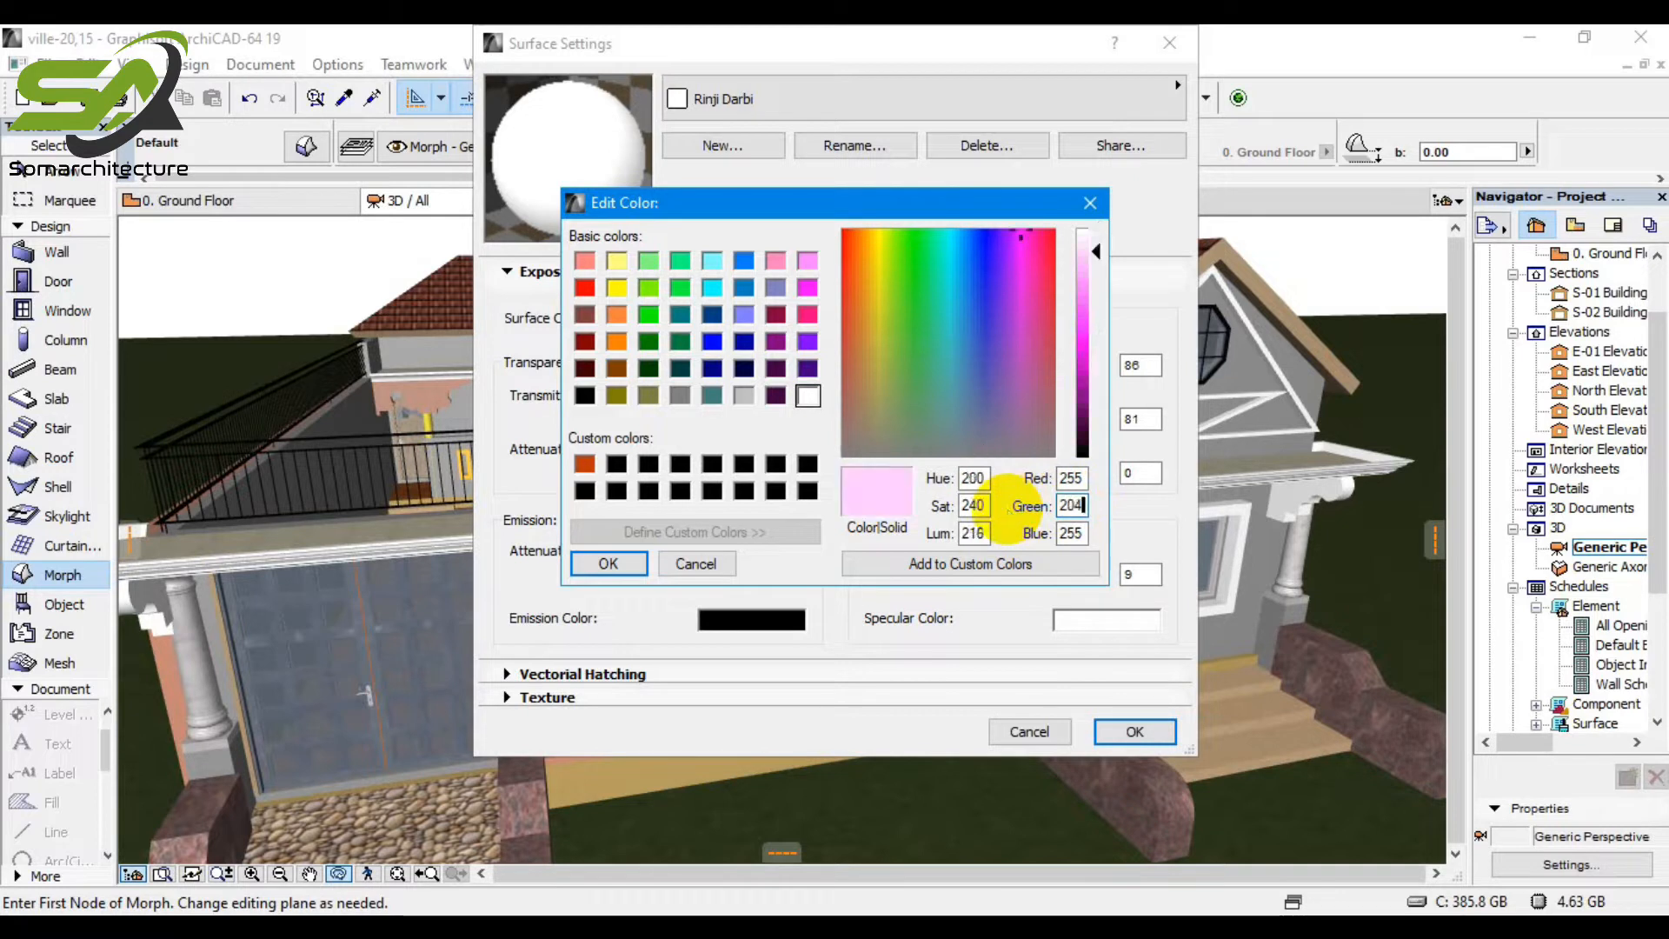
pyautogui.click(1089, 536)
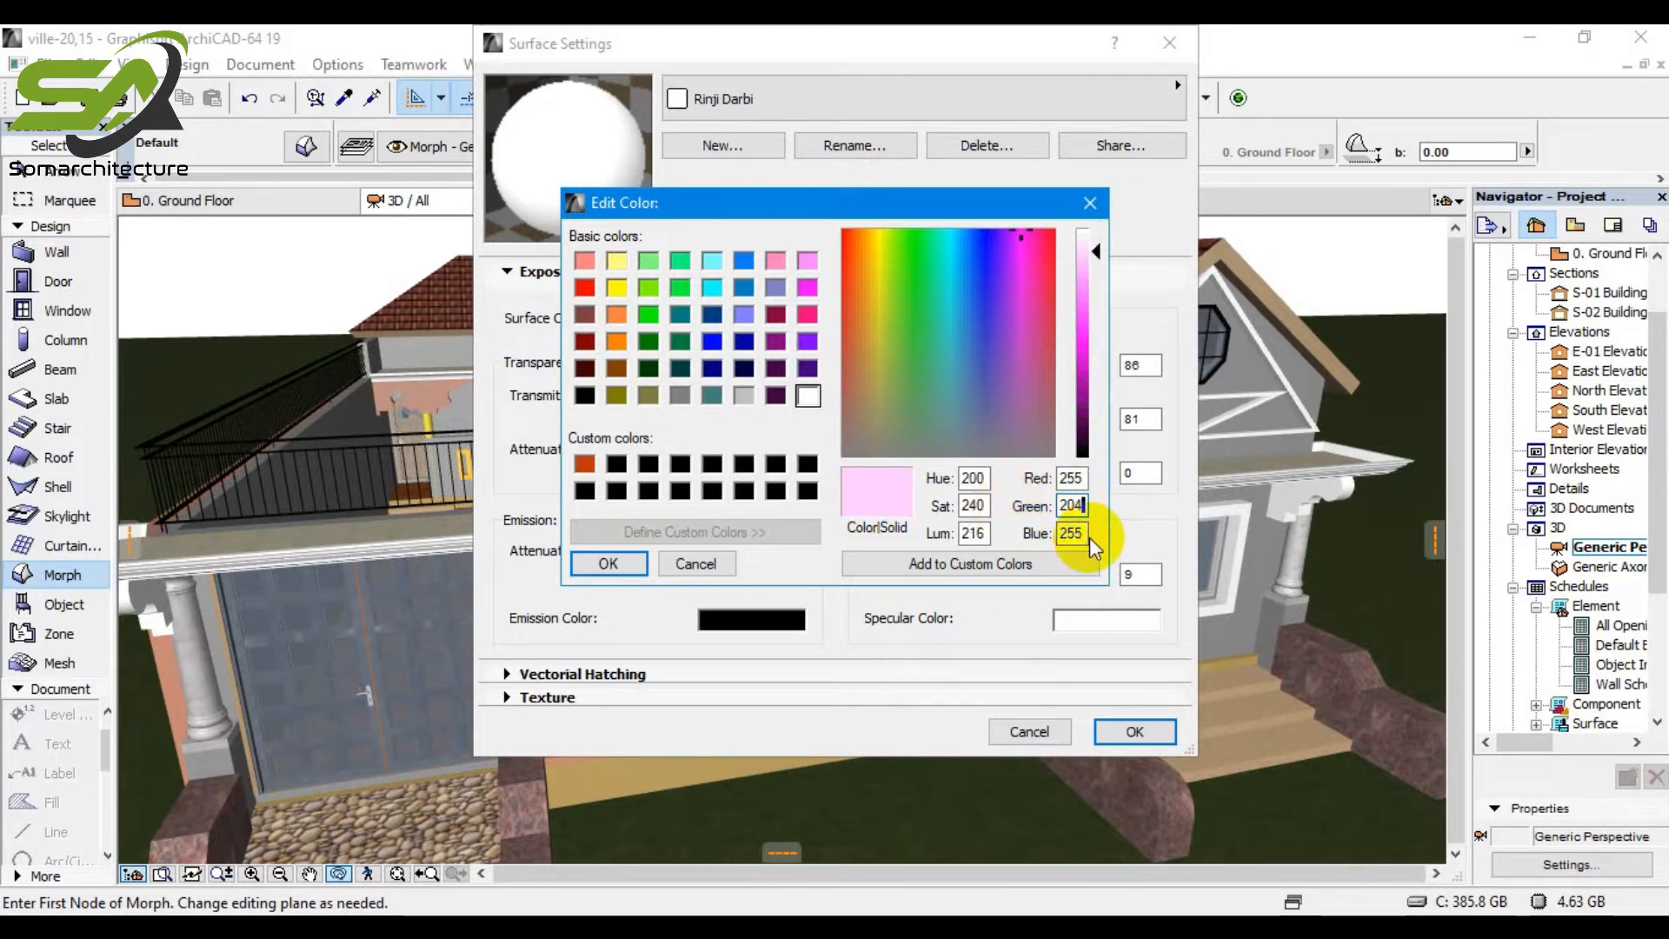
pyautogui.moveTo(1087, 536); pyautogui.dragTo(978, 526)
pyautogui.write('102')
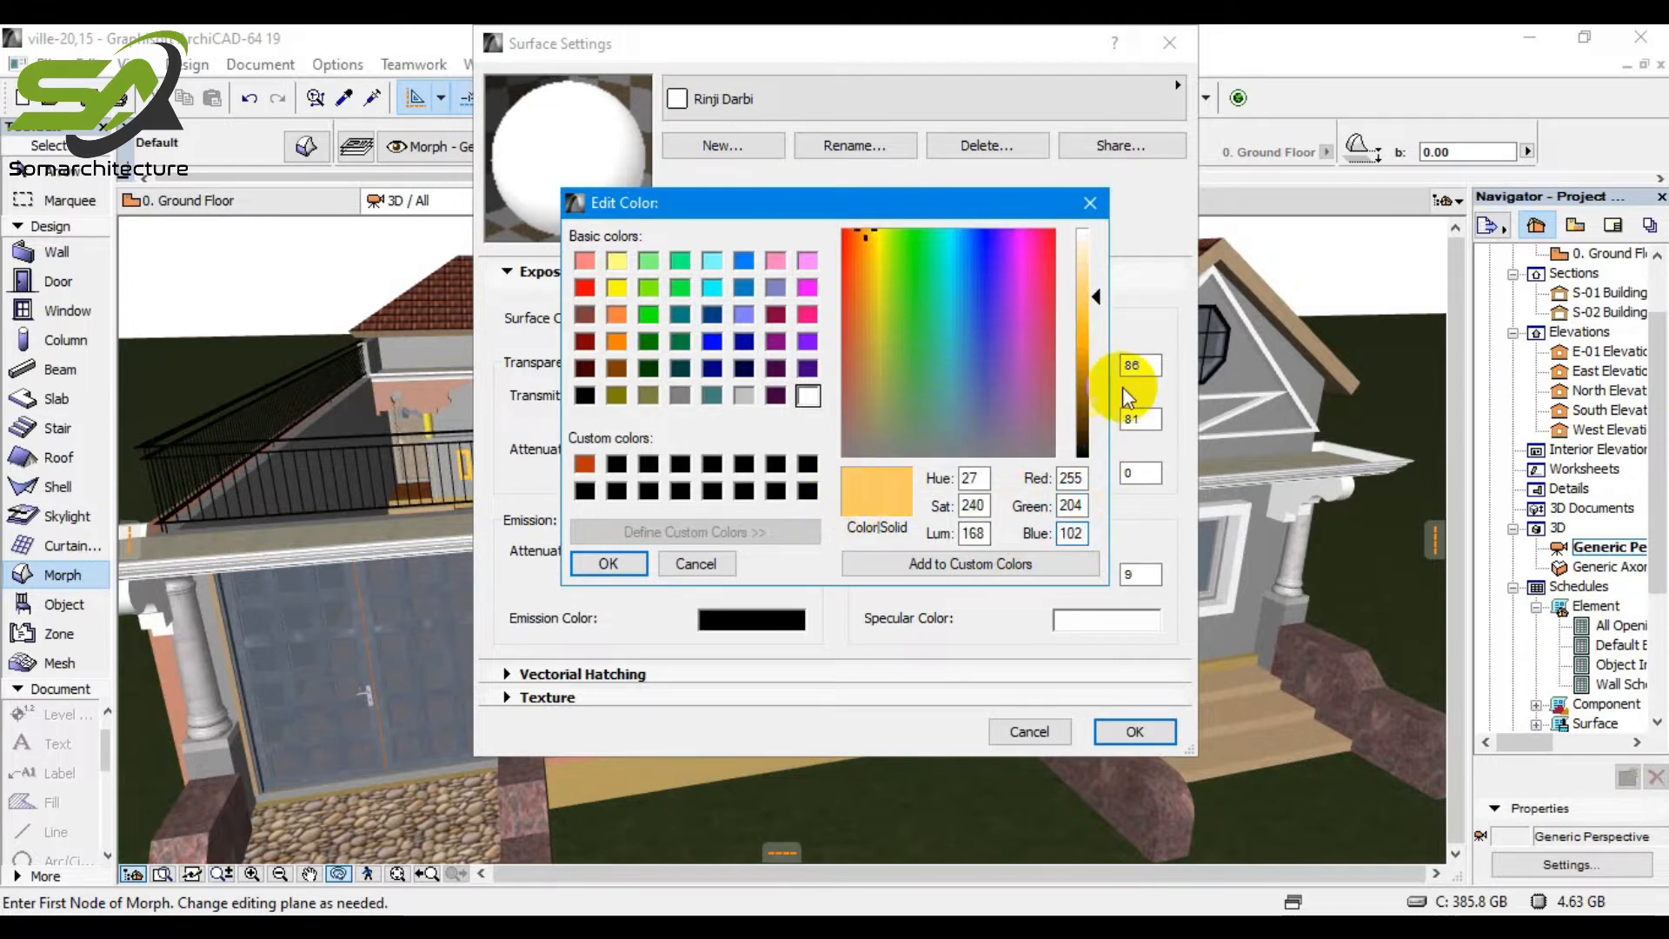
pyautogui.click(1098, 295)
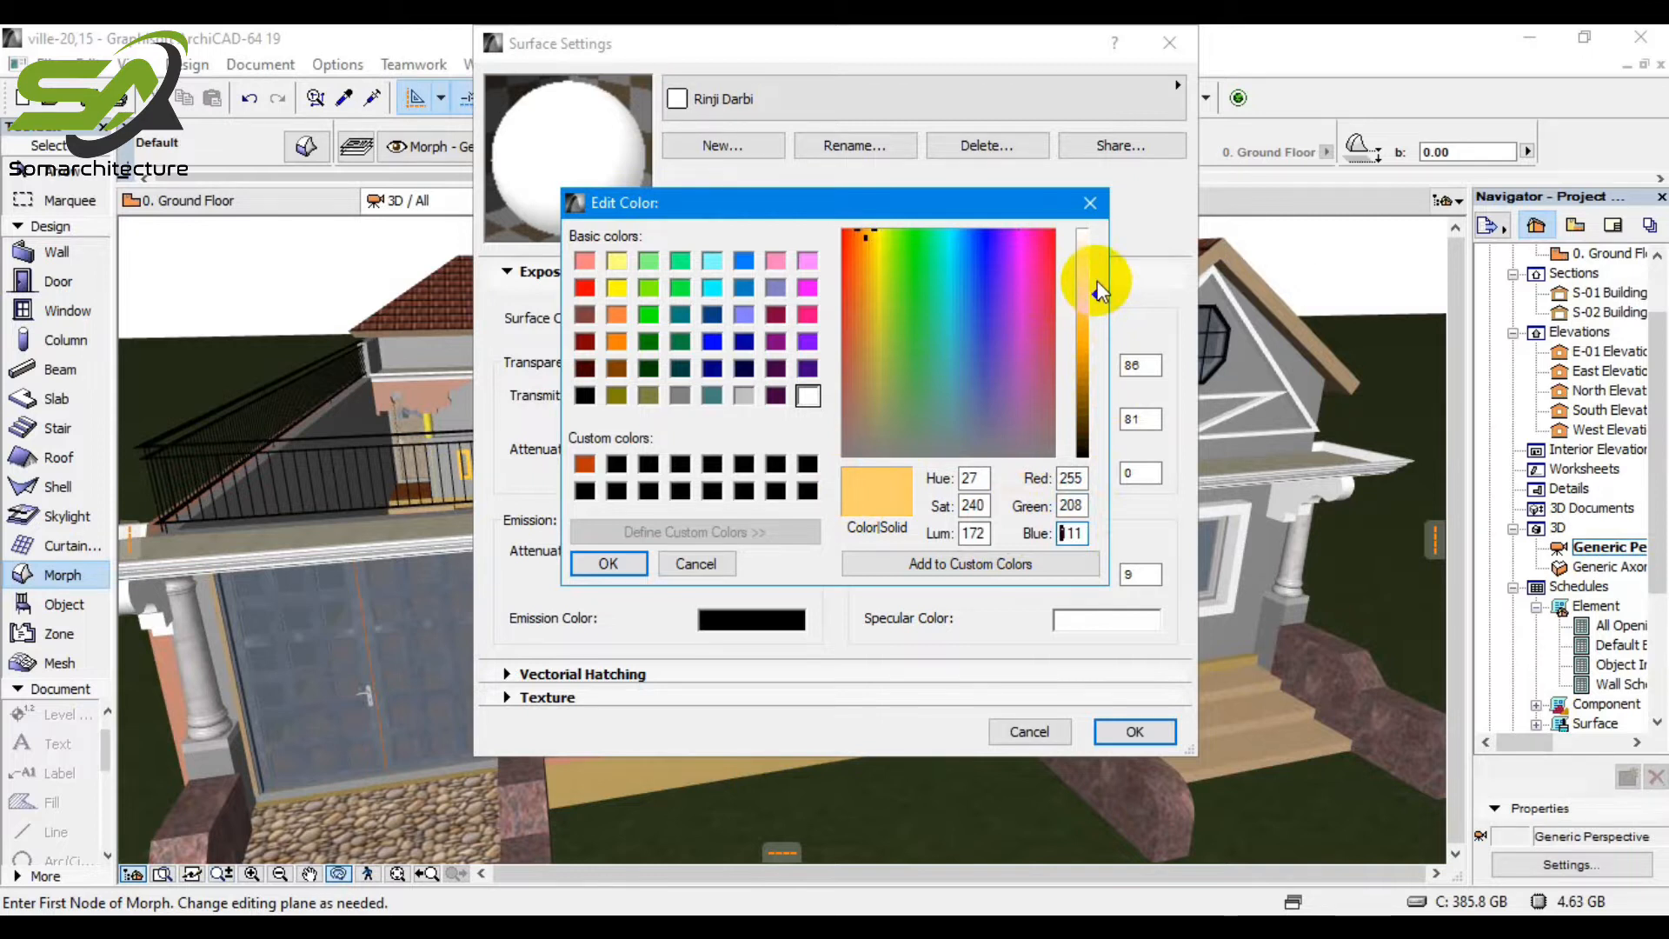
pyautogui.click(608, 563)
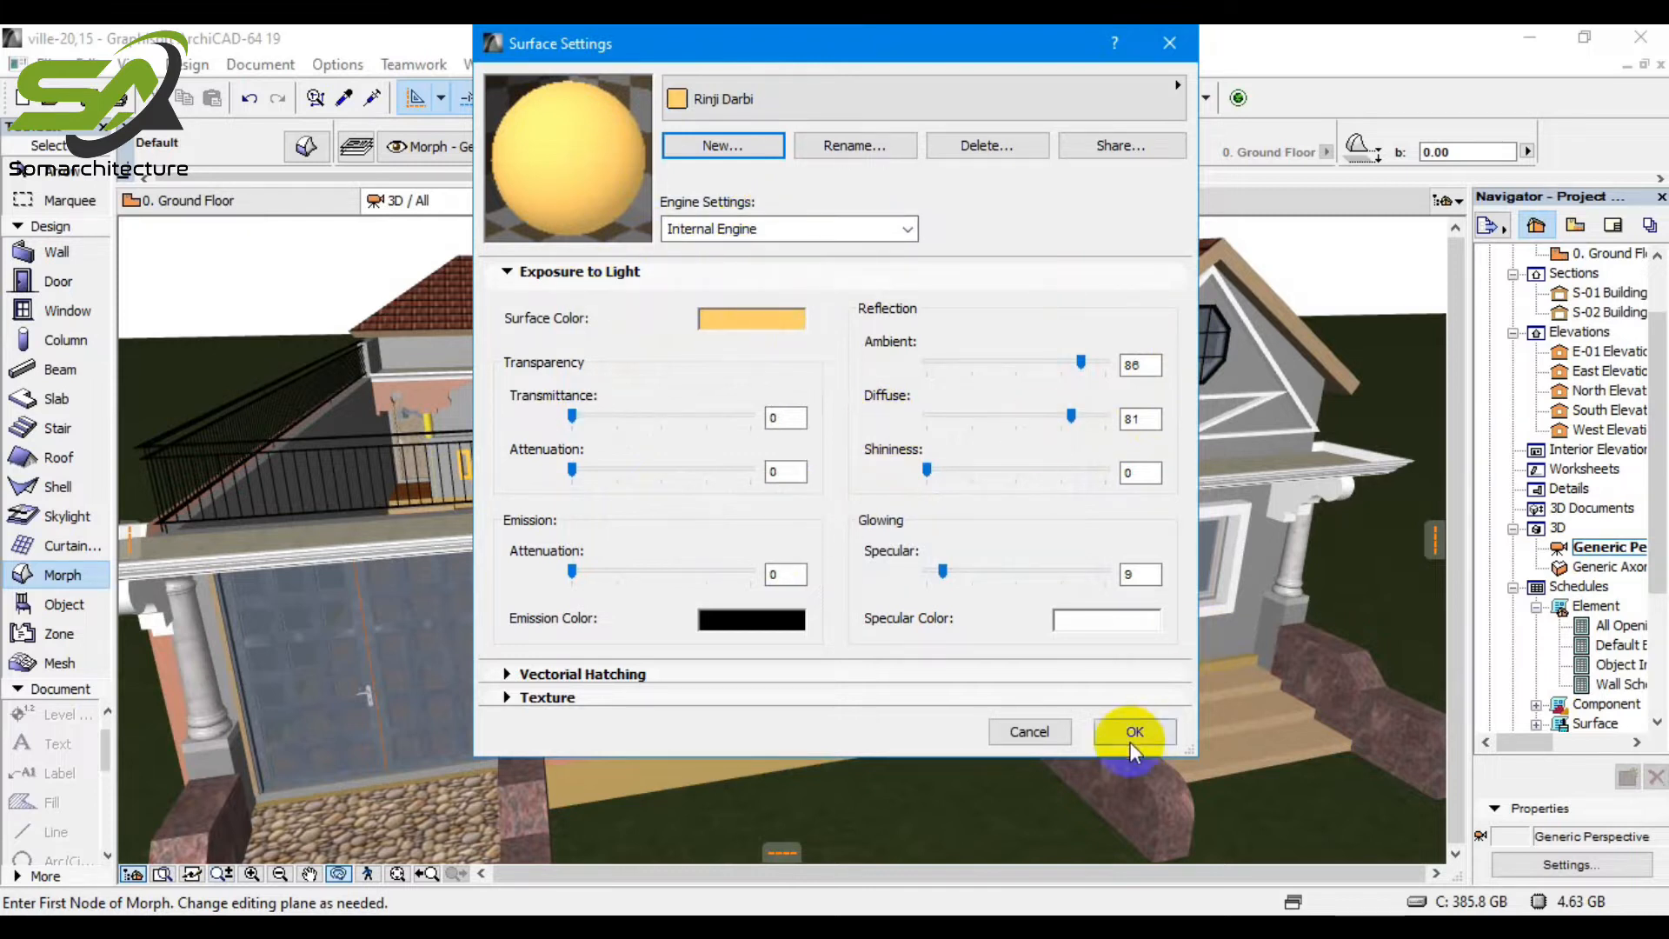
pyautogui.click(746, 229)
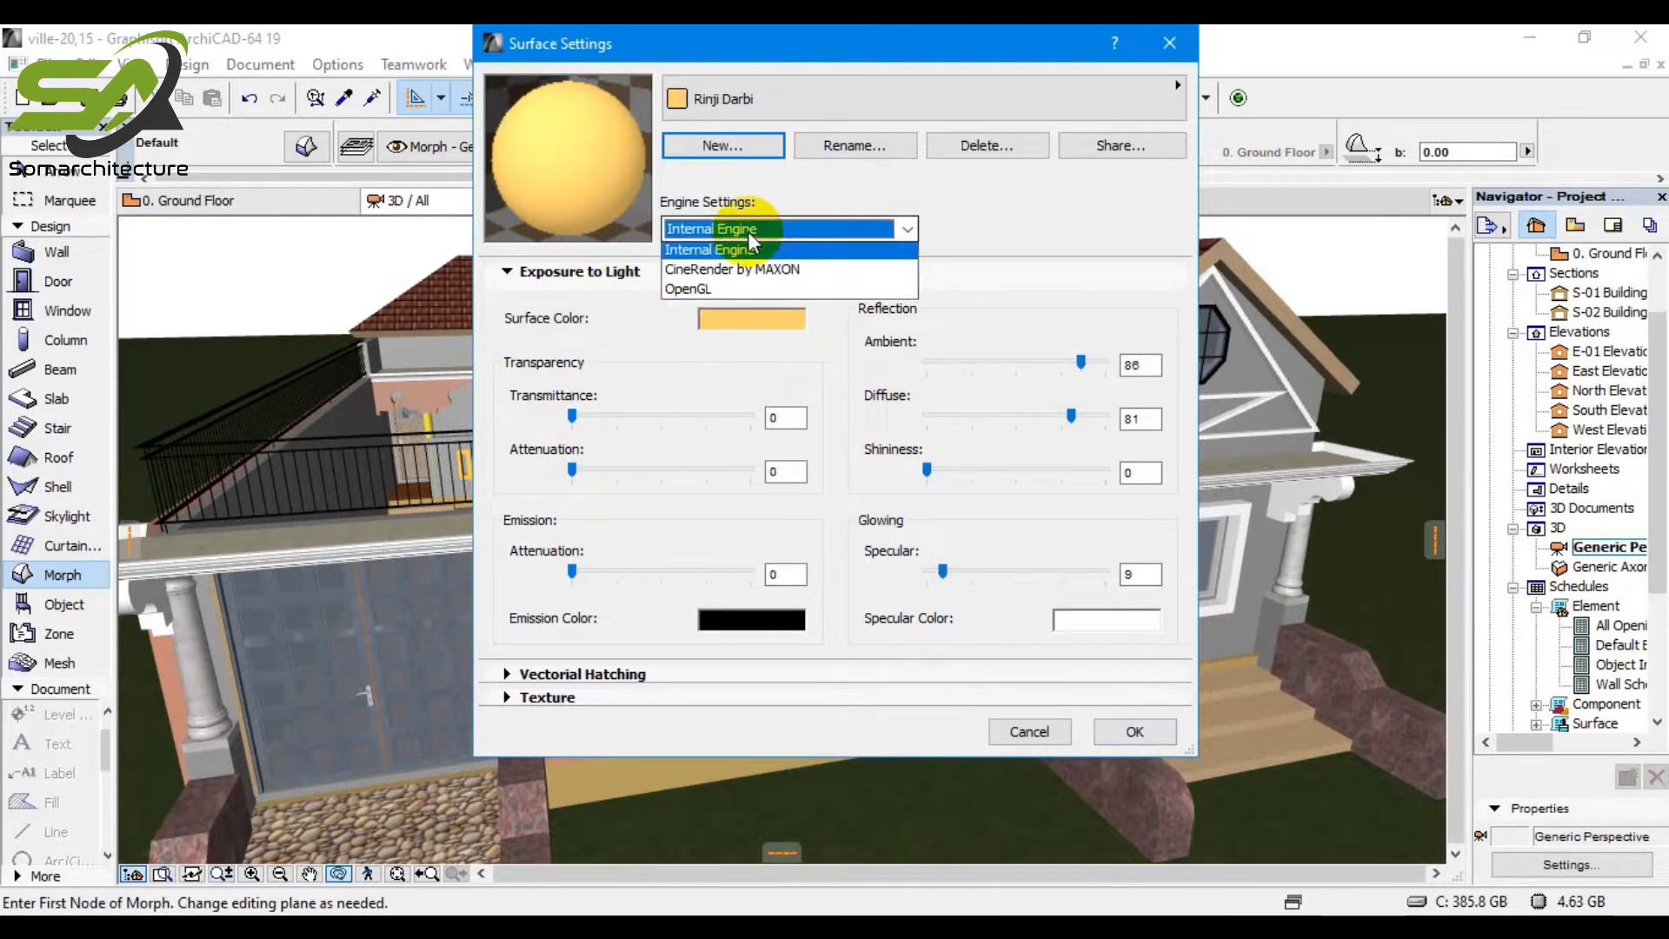
pyautogui.click(716, 275)
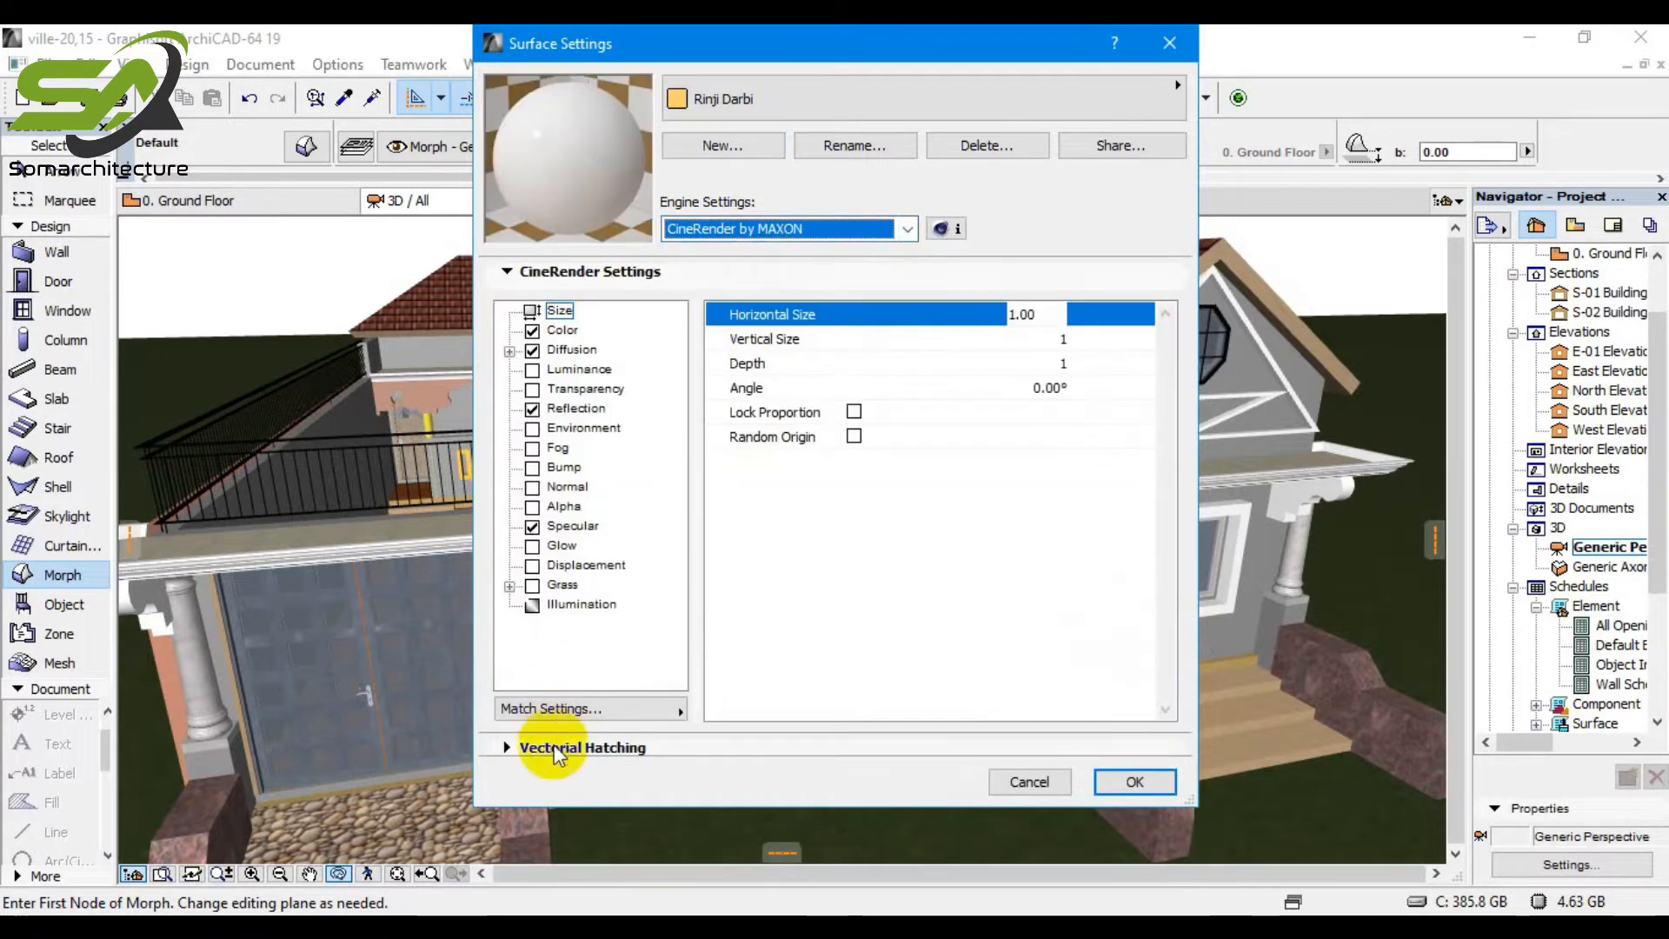
pyautogui.click(657, 707)
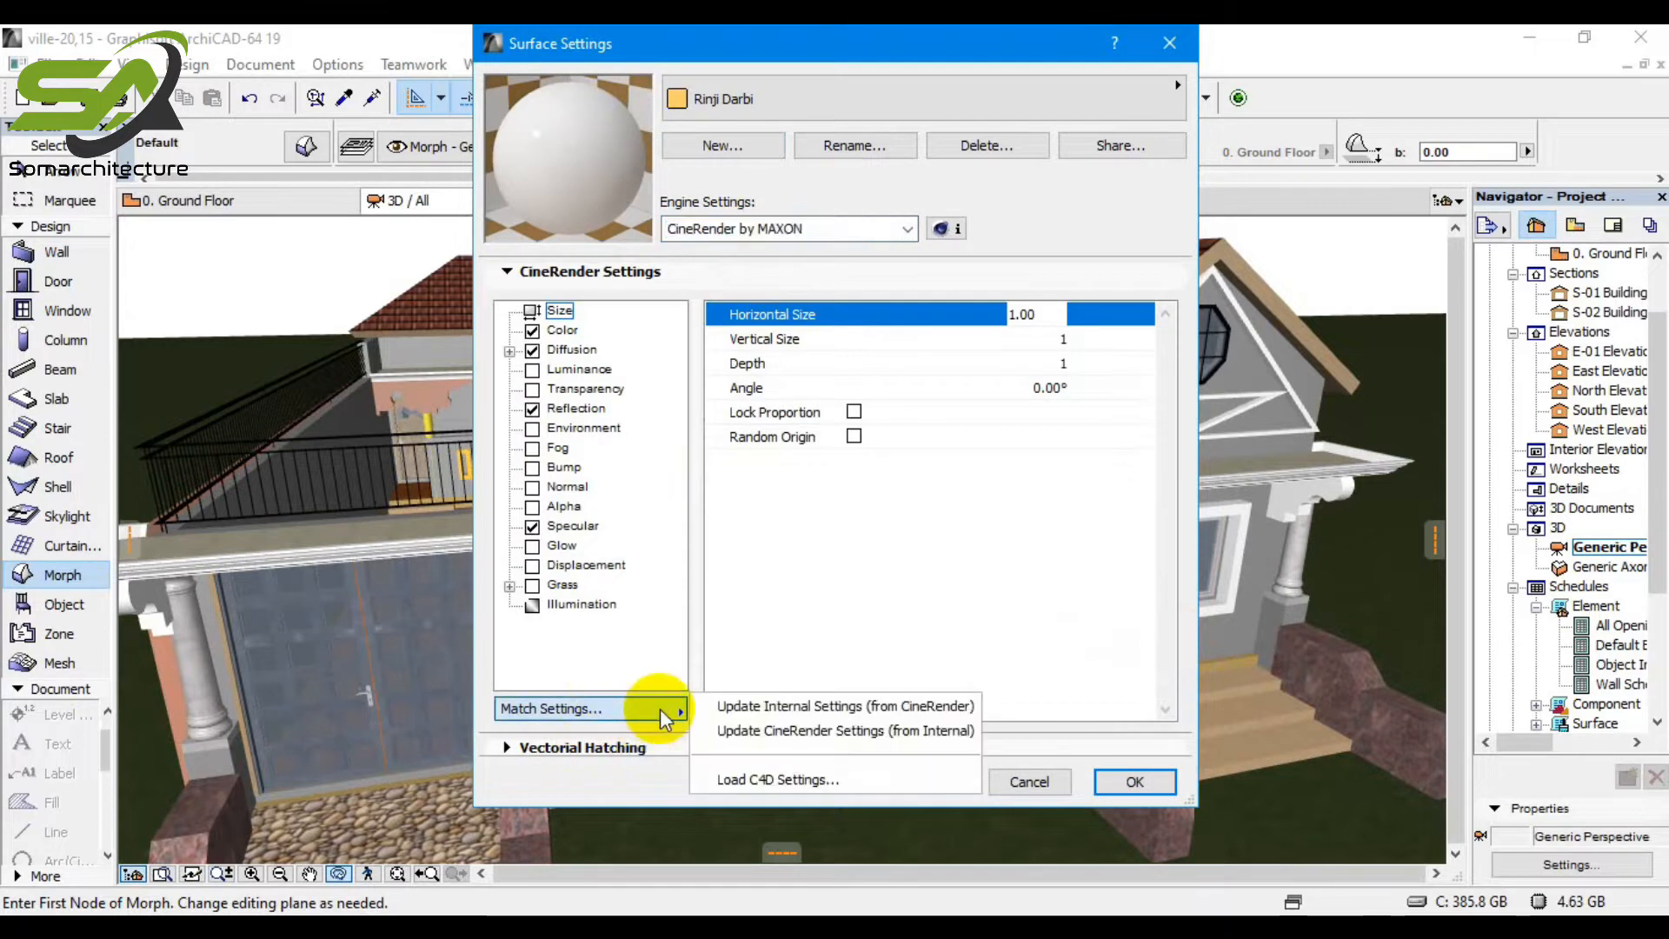
pyautogui.click(743, 729)
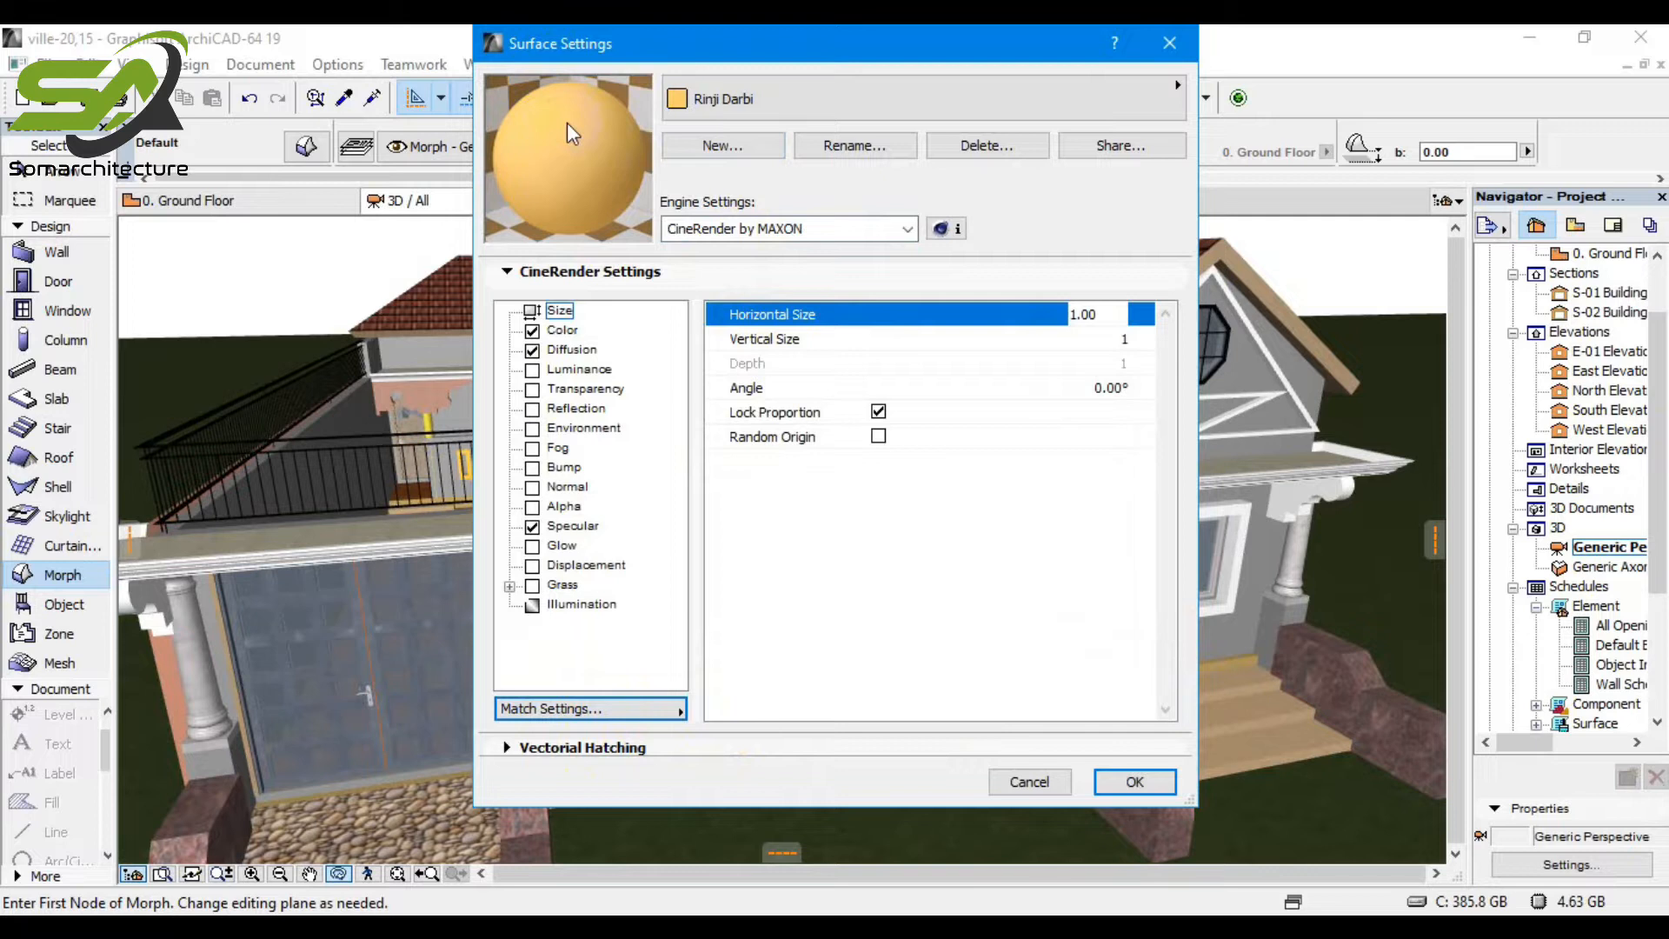
pyautogui.click(722, 228)
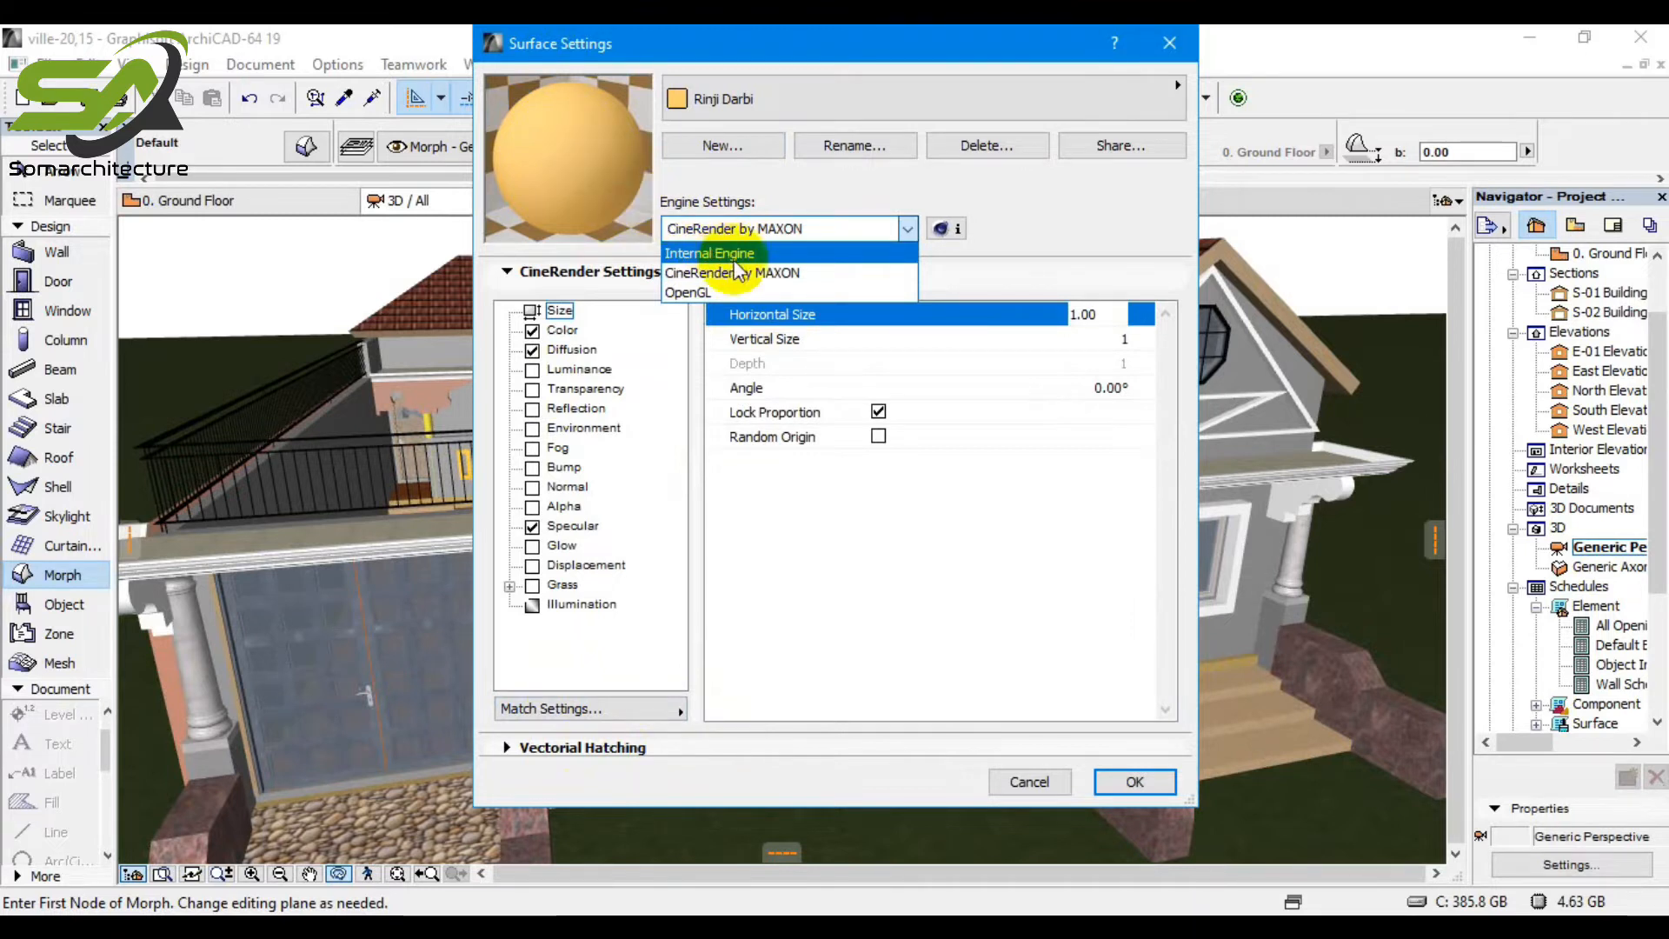
pyautogui.click(735, 254)
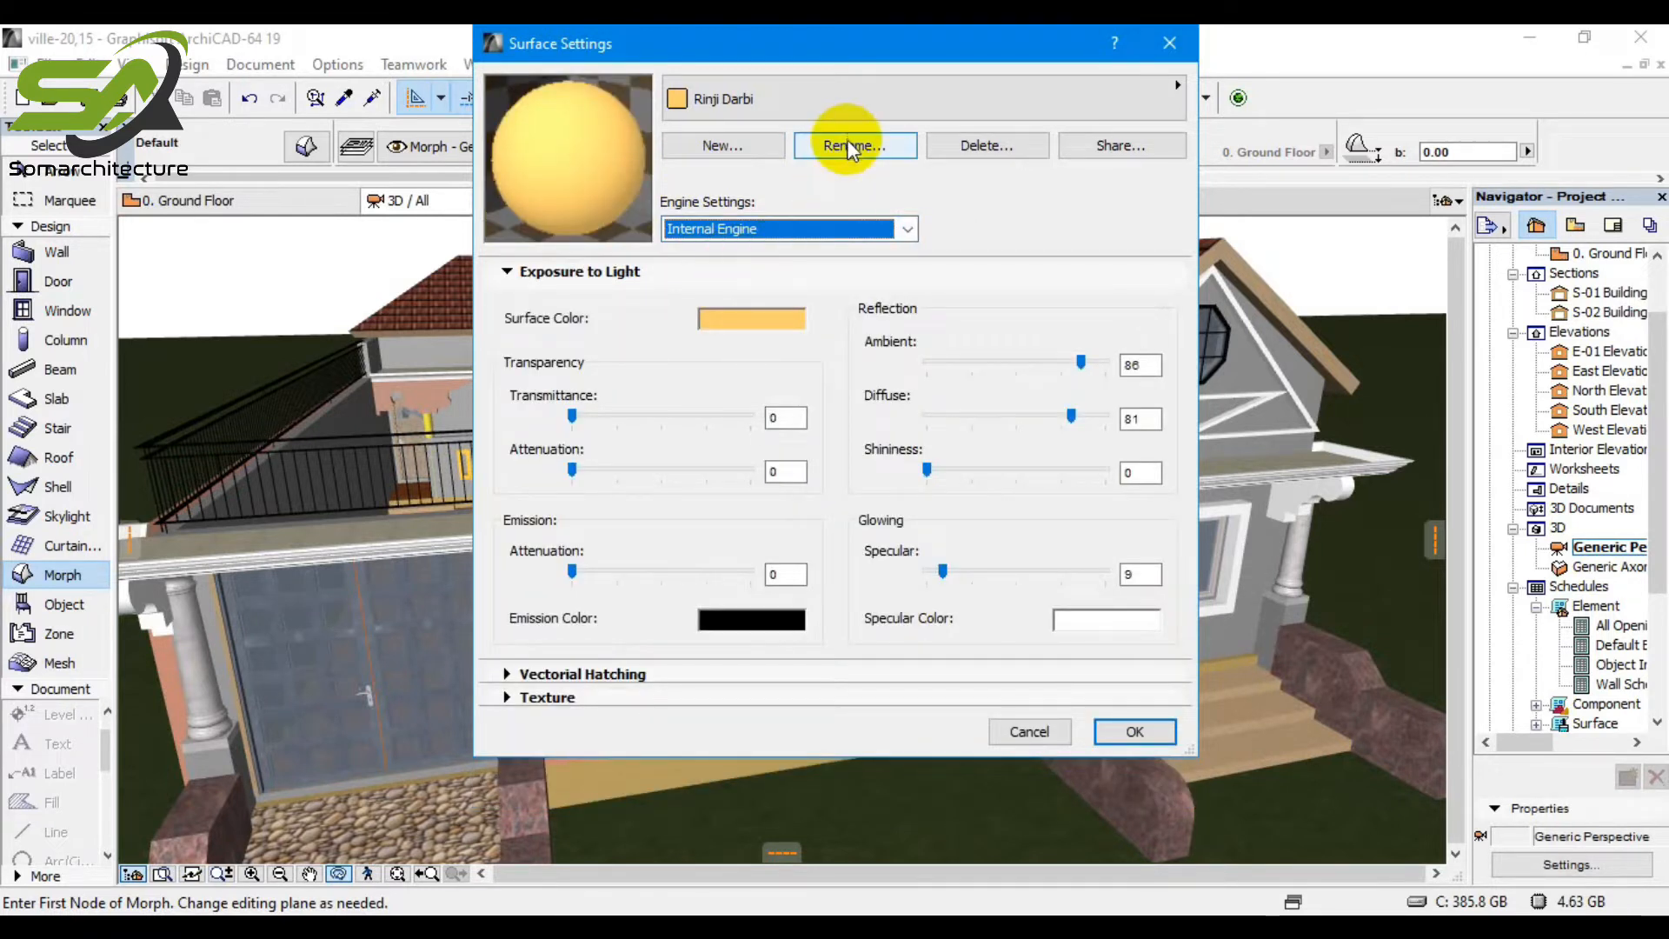
# Create another new surface named Any by duplicating Paint - Glossy White.
pyautogui.click(765, 100)
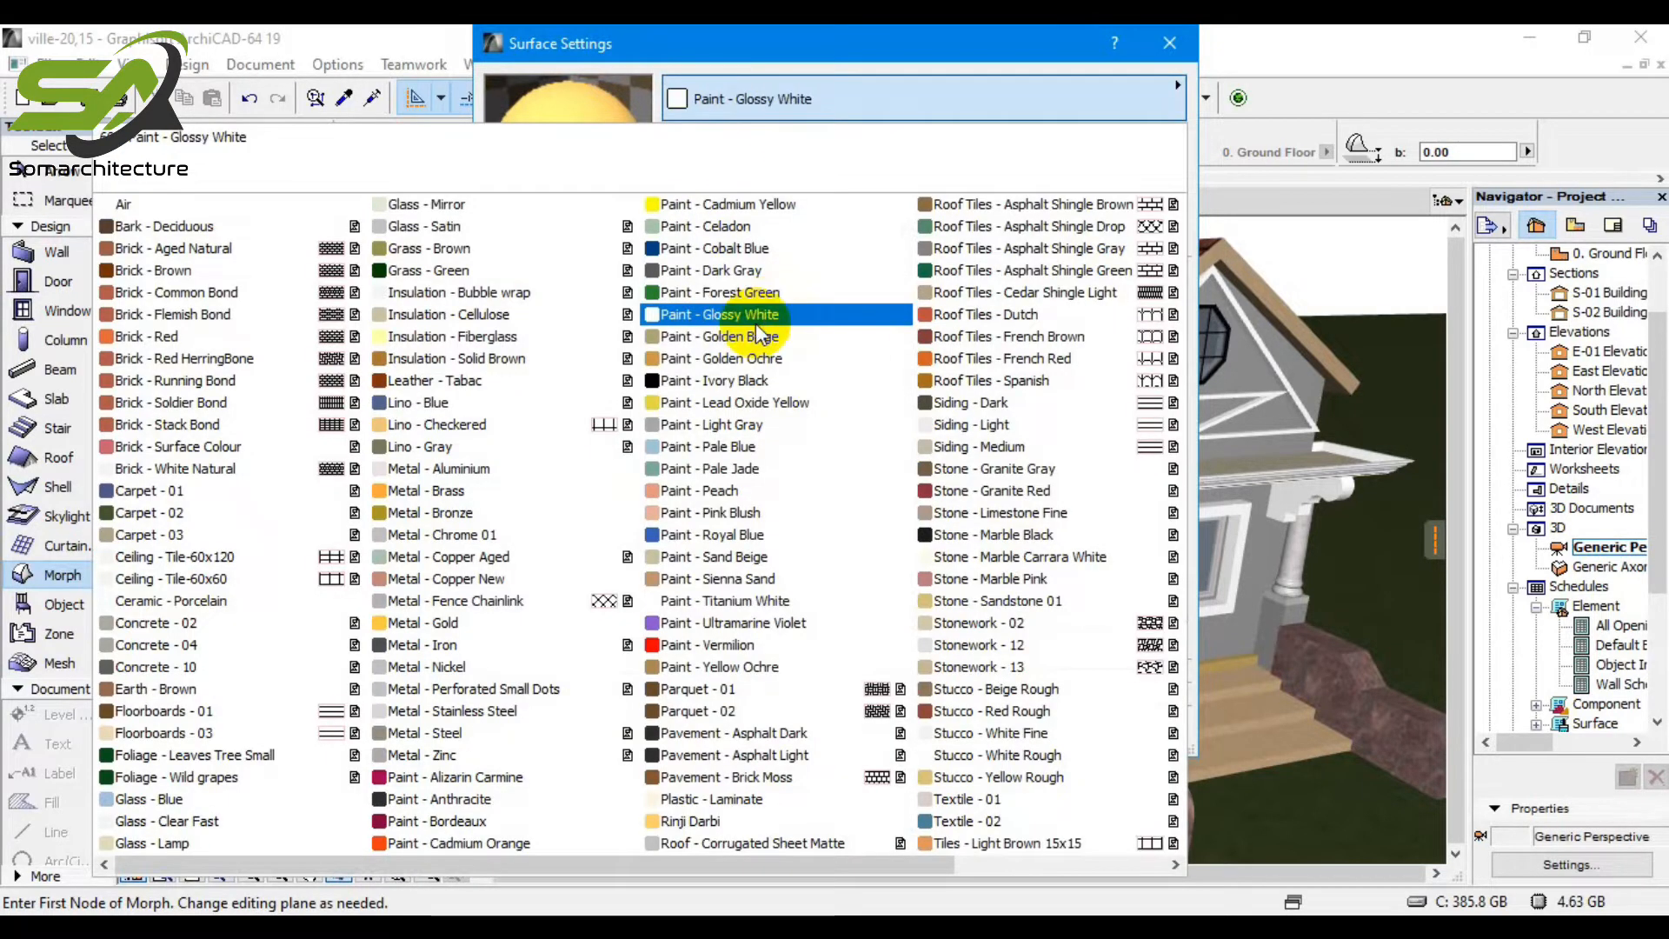
pyautogui.click(754, 324)
pyautogui.click(735, 146)
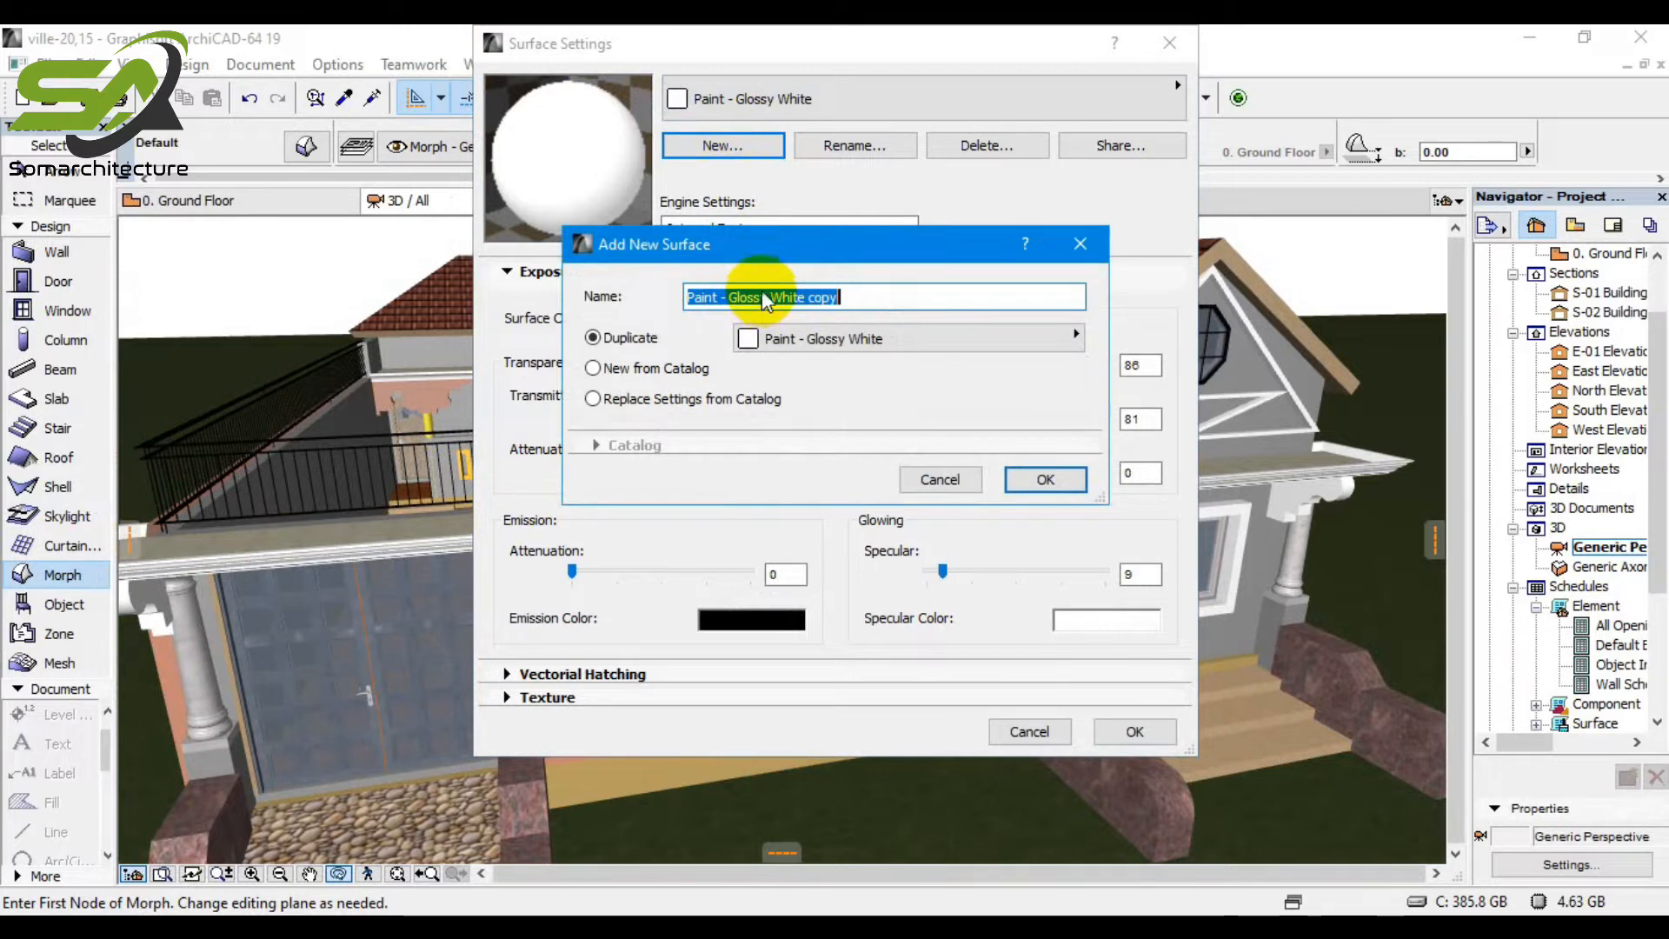
pyautogui.write('Ant')
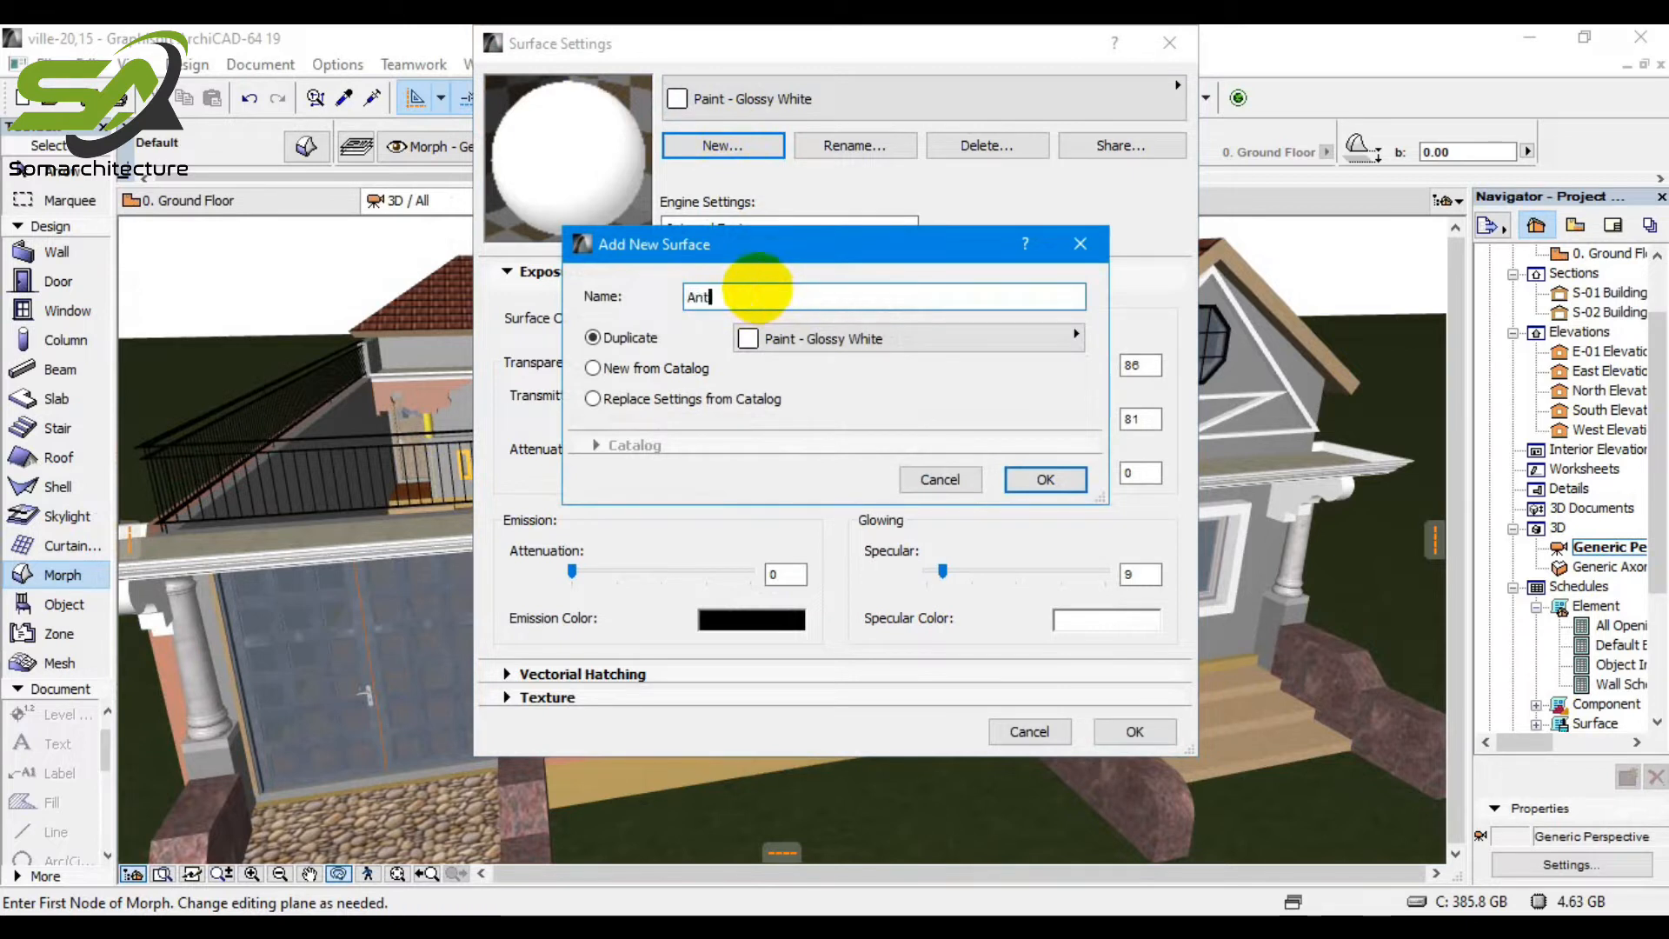
pyautogui.write('ny')
pyautogui.click(1027, 478)
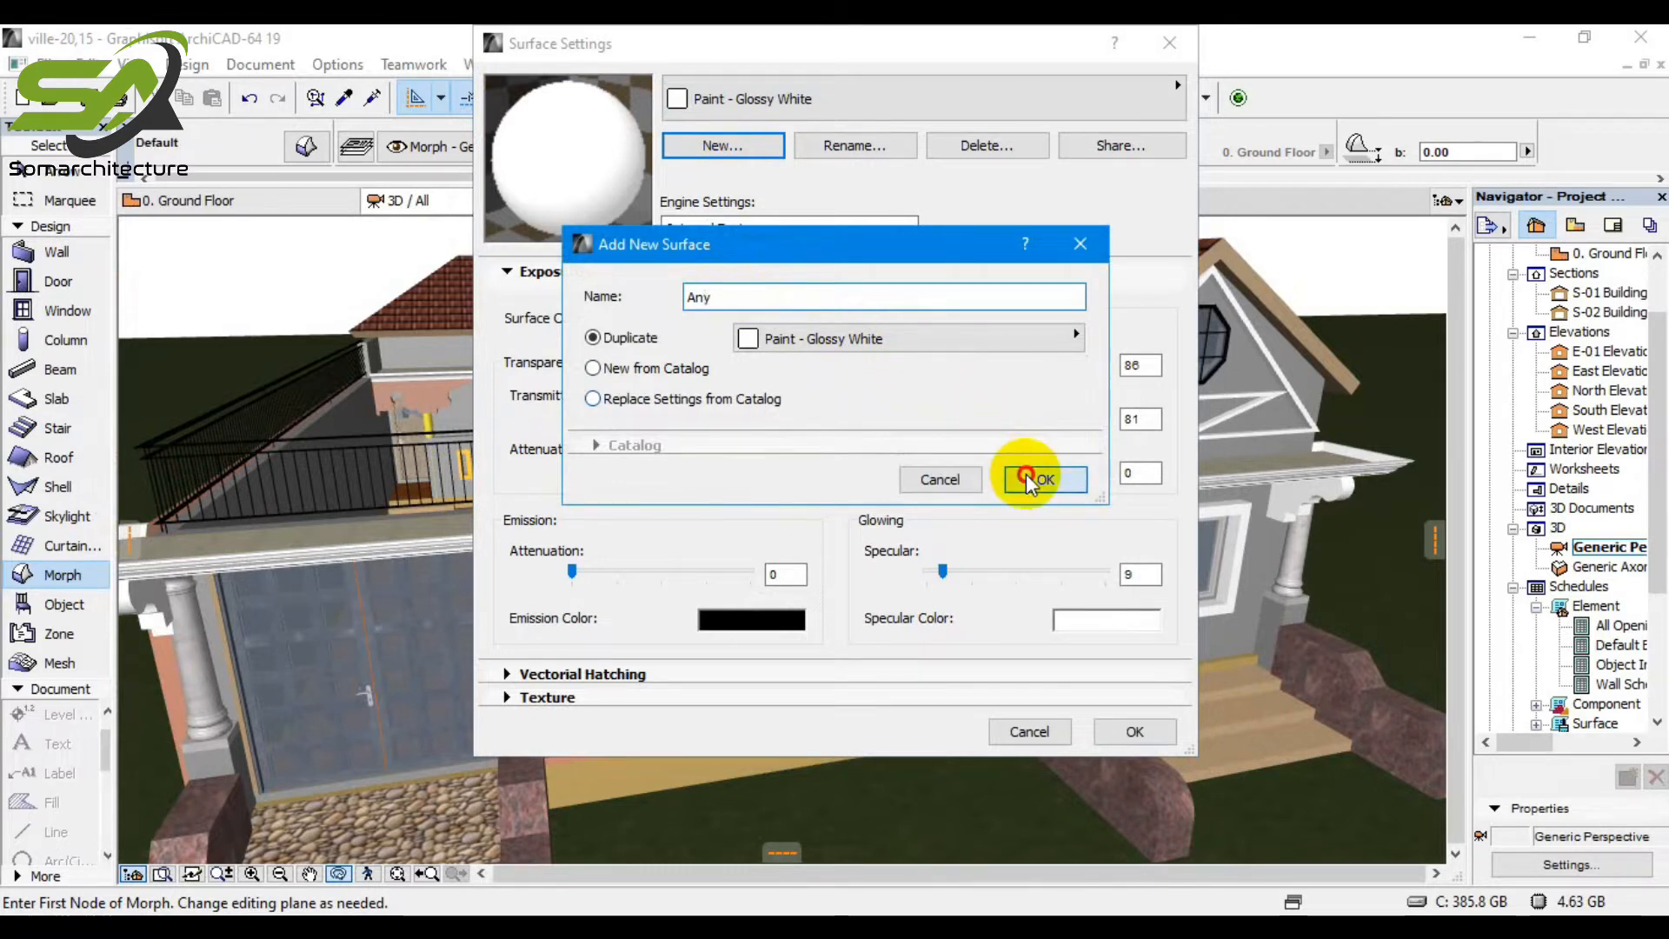
# Start loading another picture from a file on disk as the texture of the Any surface.
pyautogui.click(548, 697)
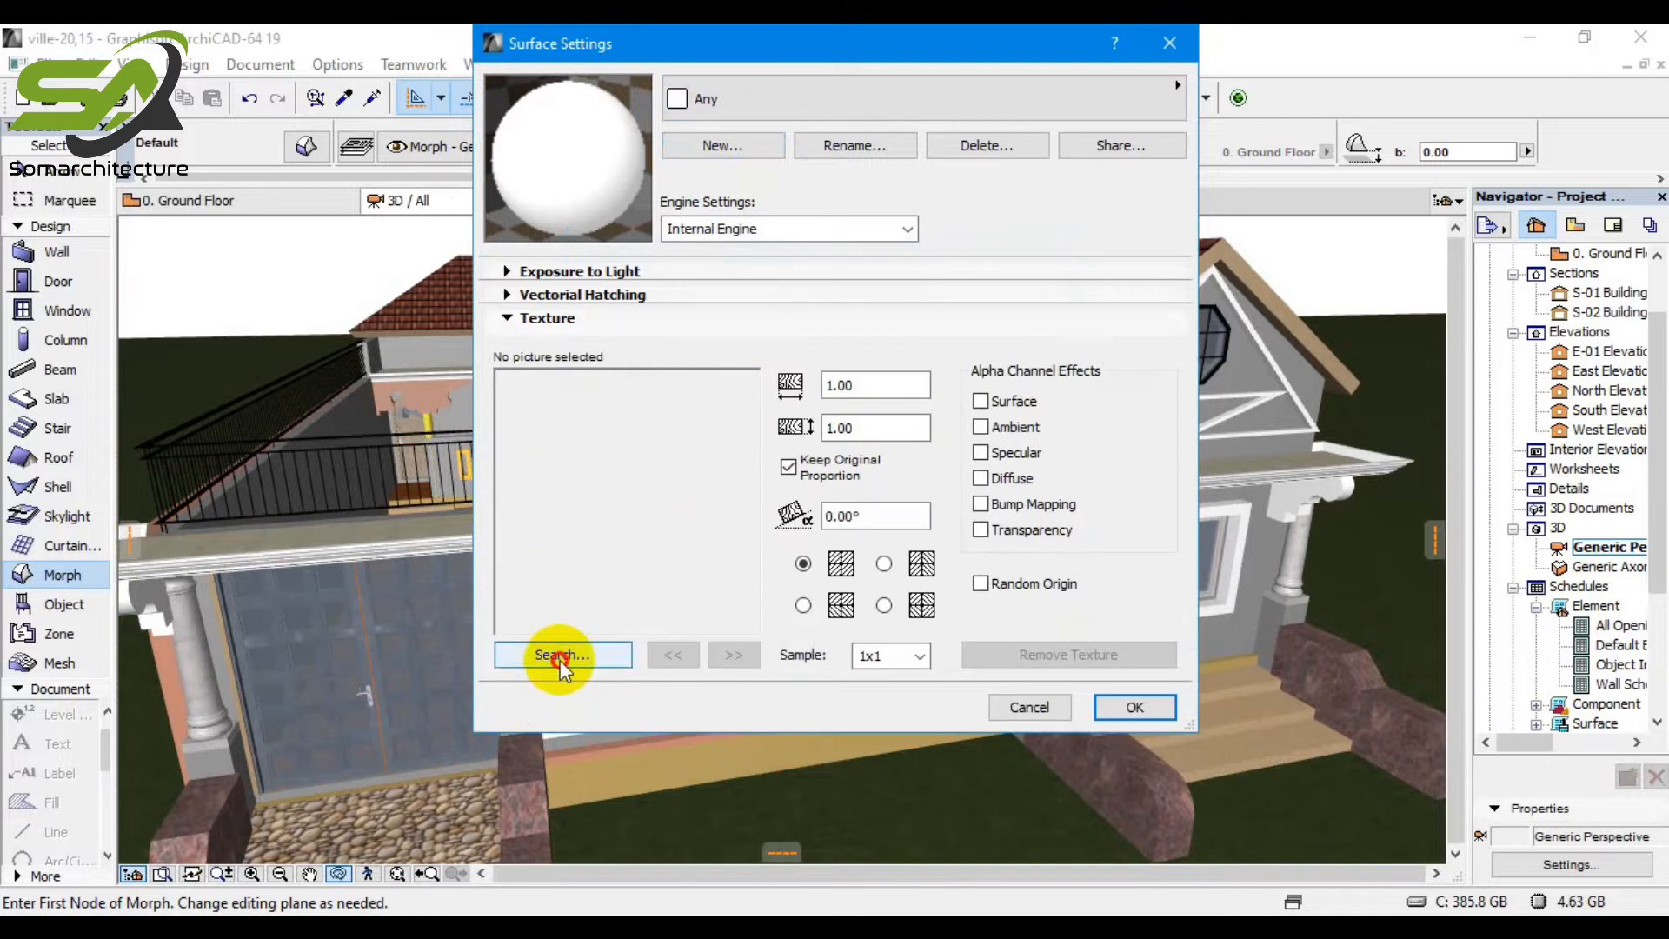
pyautogui.click(560, 656)
pyautogui.click(795, 248)
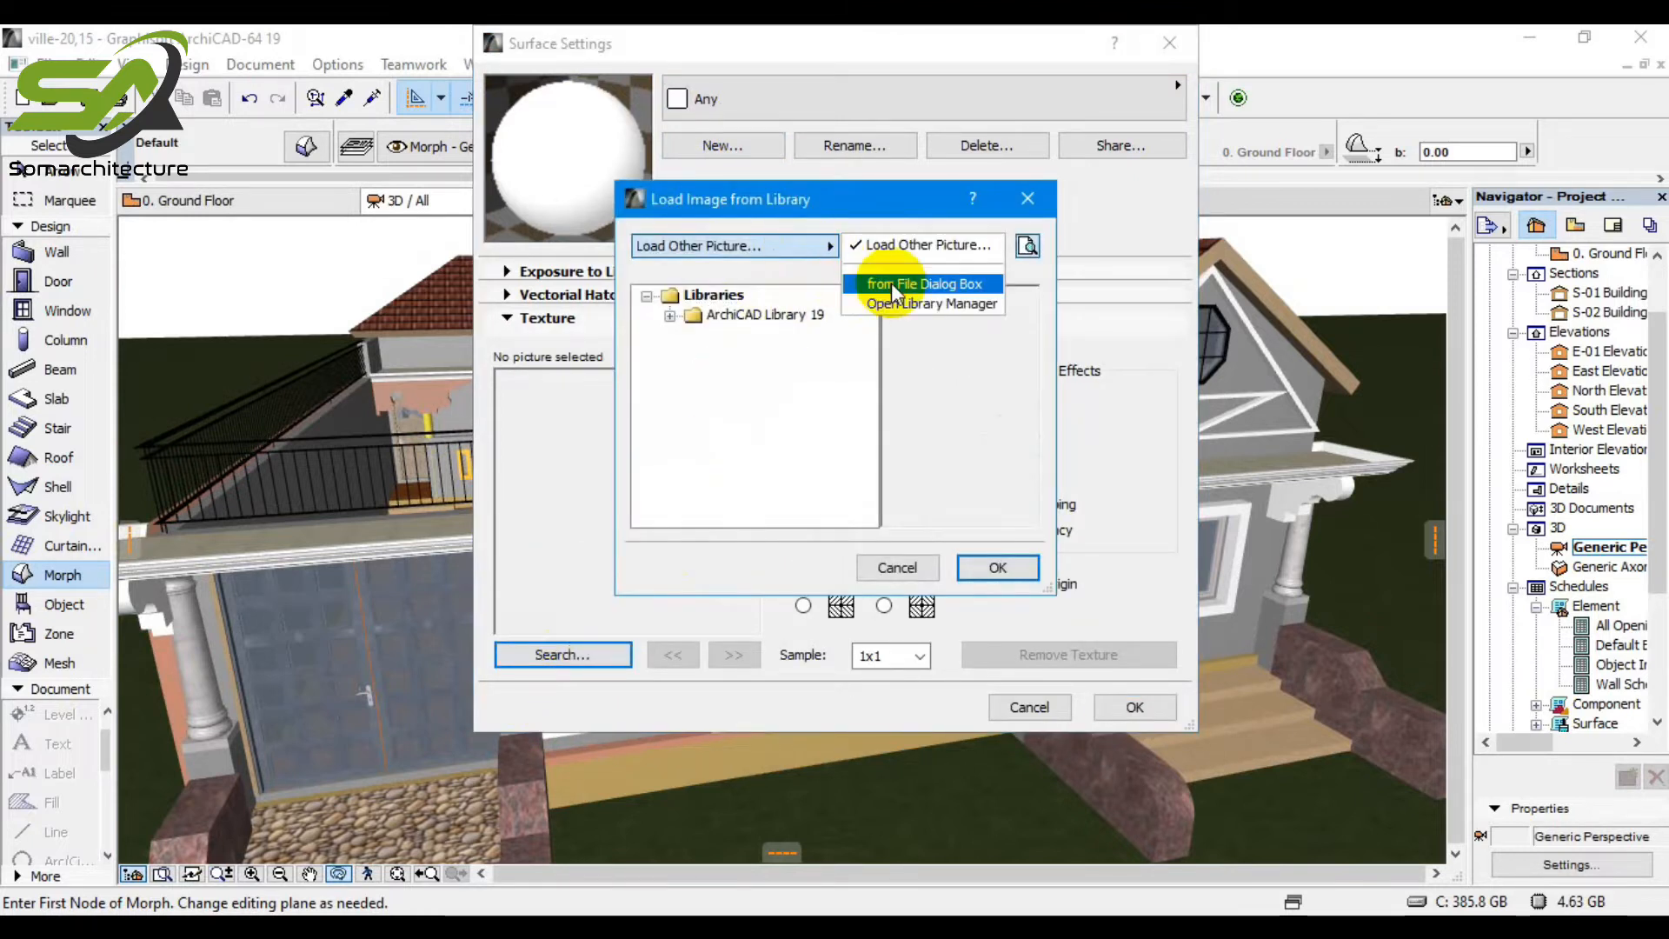
pyautogui.click(888, 284)
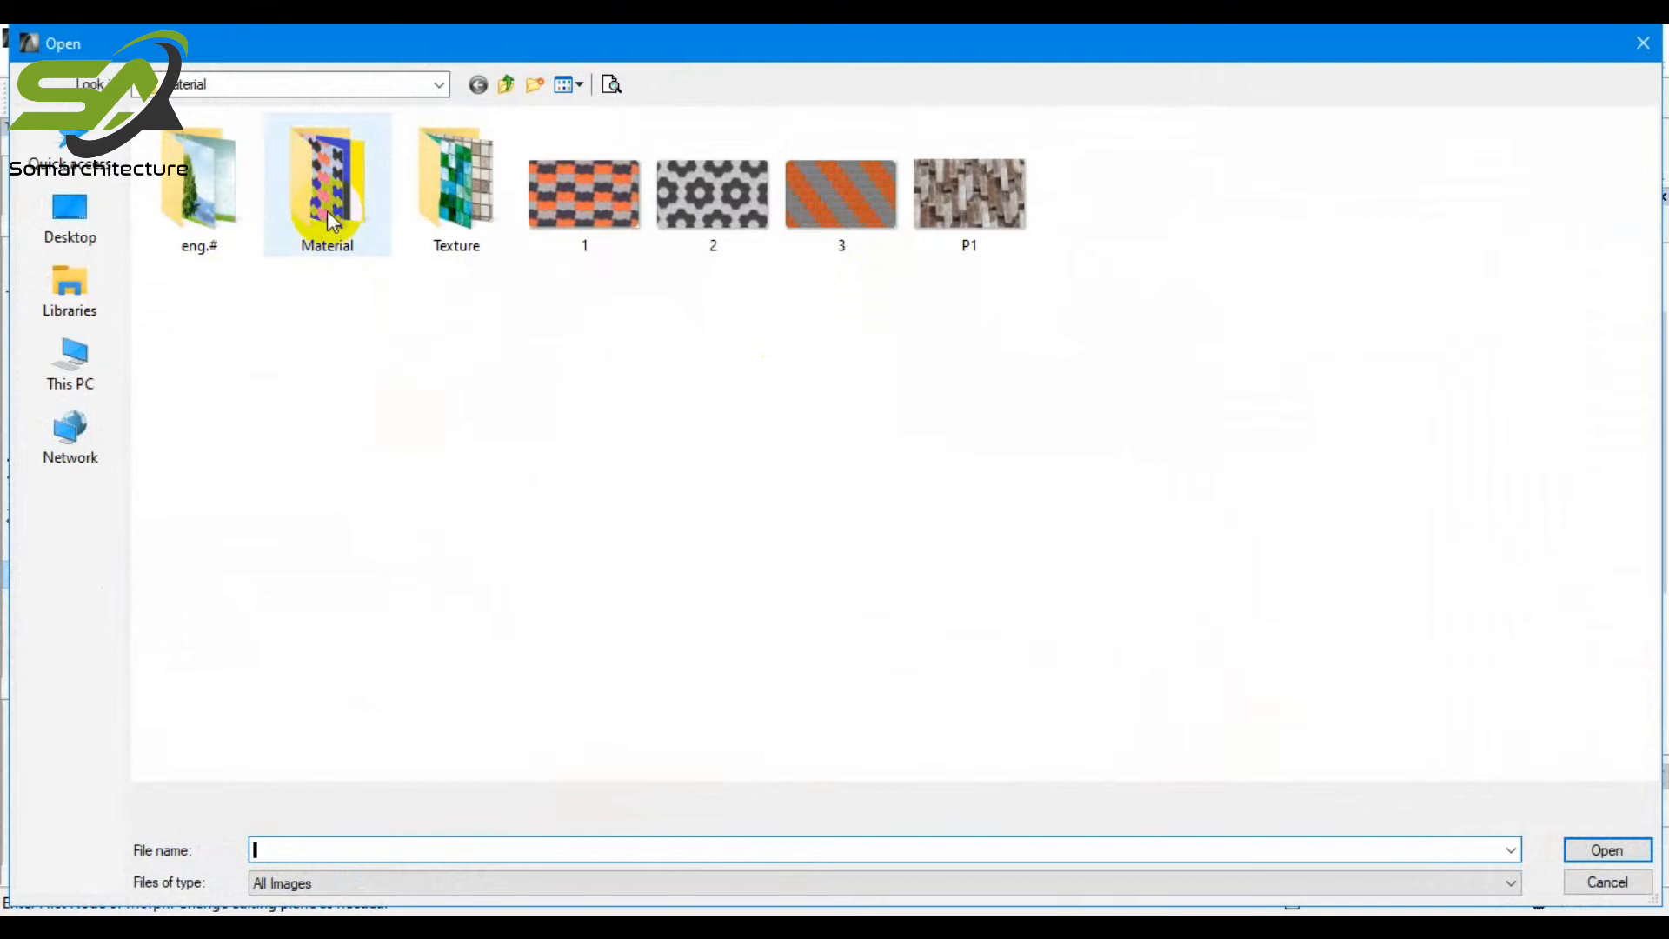
# Browse the nested Material folder, return to its parent folder, and load picture 2 as the texture of the Any surface.
pyautogui.doubleClick(327, 209)
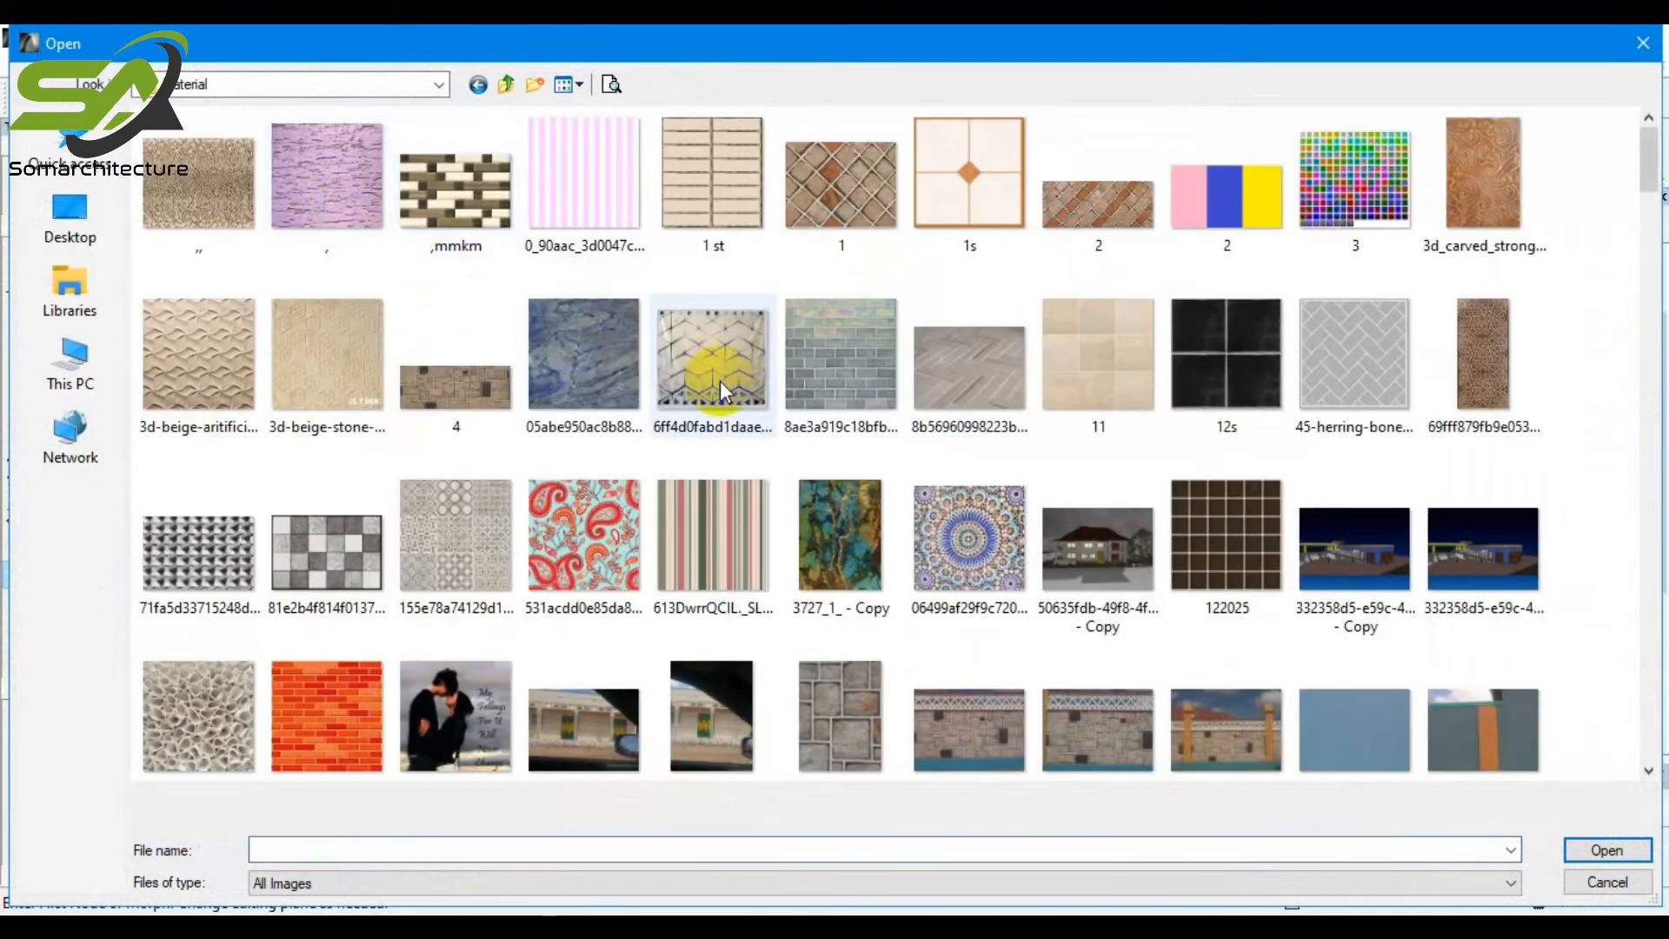
pyautogui.scroll(-3, 742, 456)
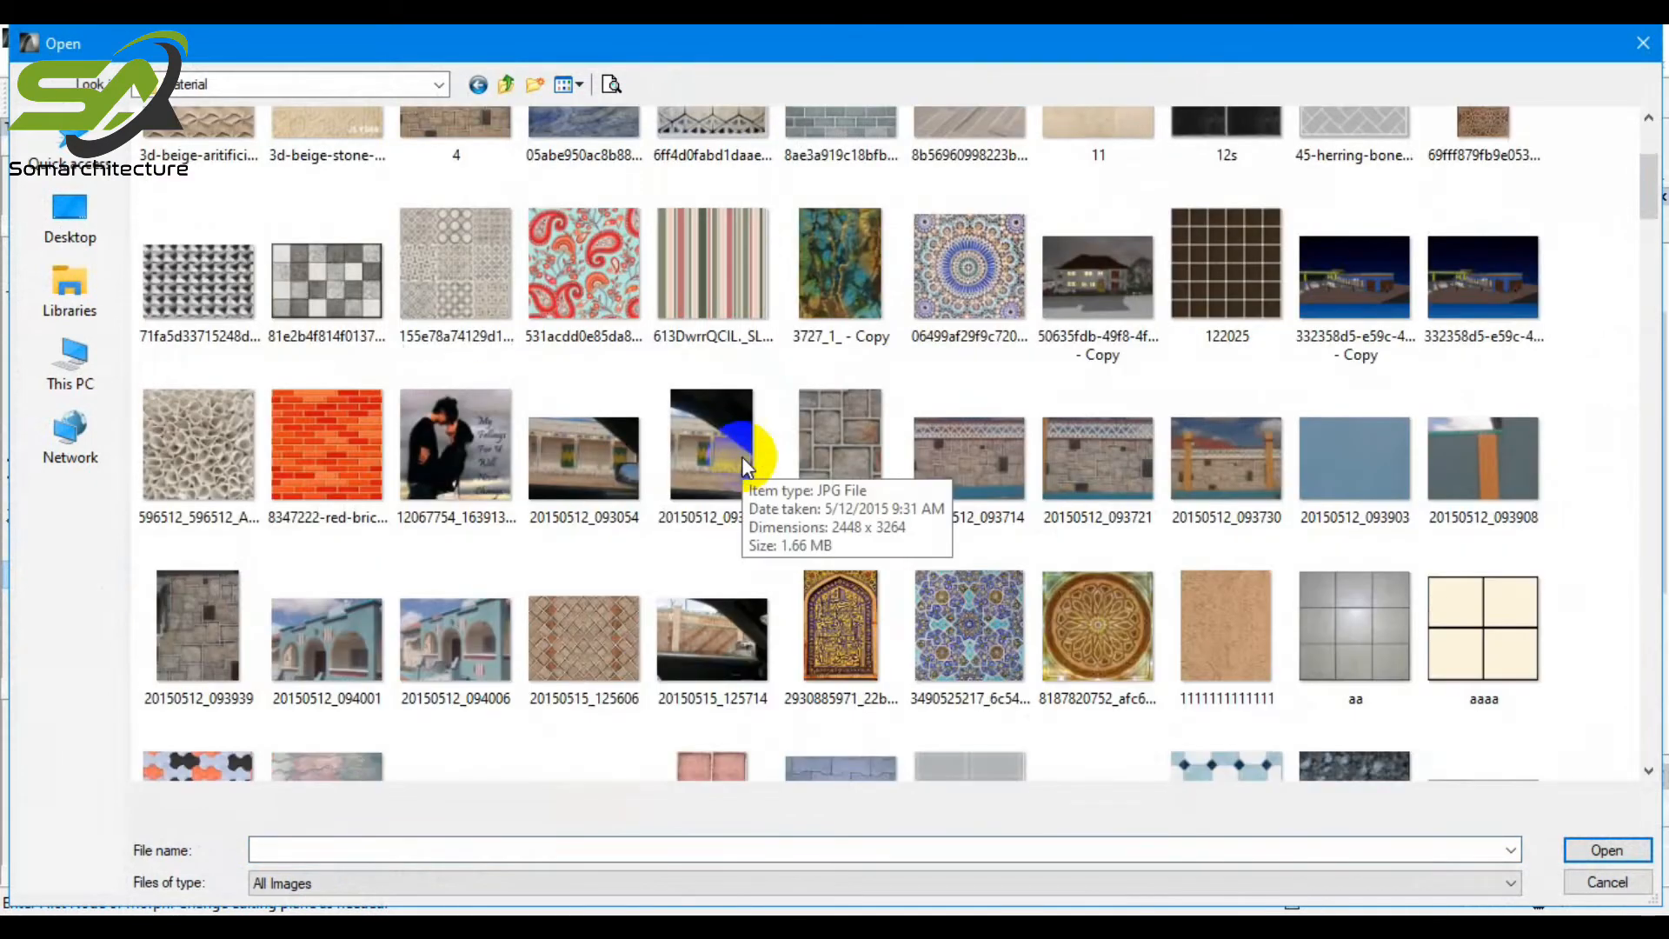
pyautogui.scroll(3, 742, 456)
pyautogui.scroll(-3, 742, 452)
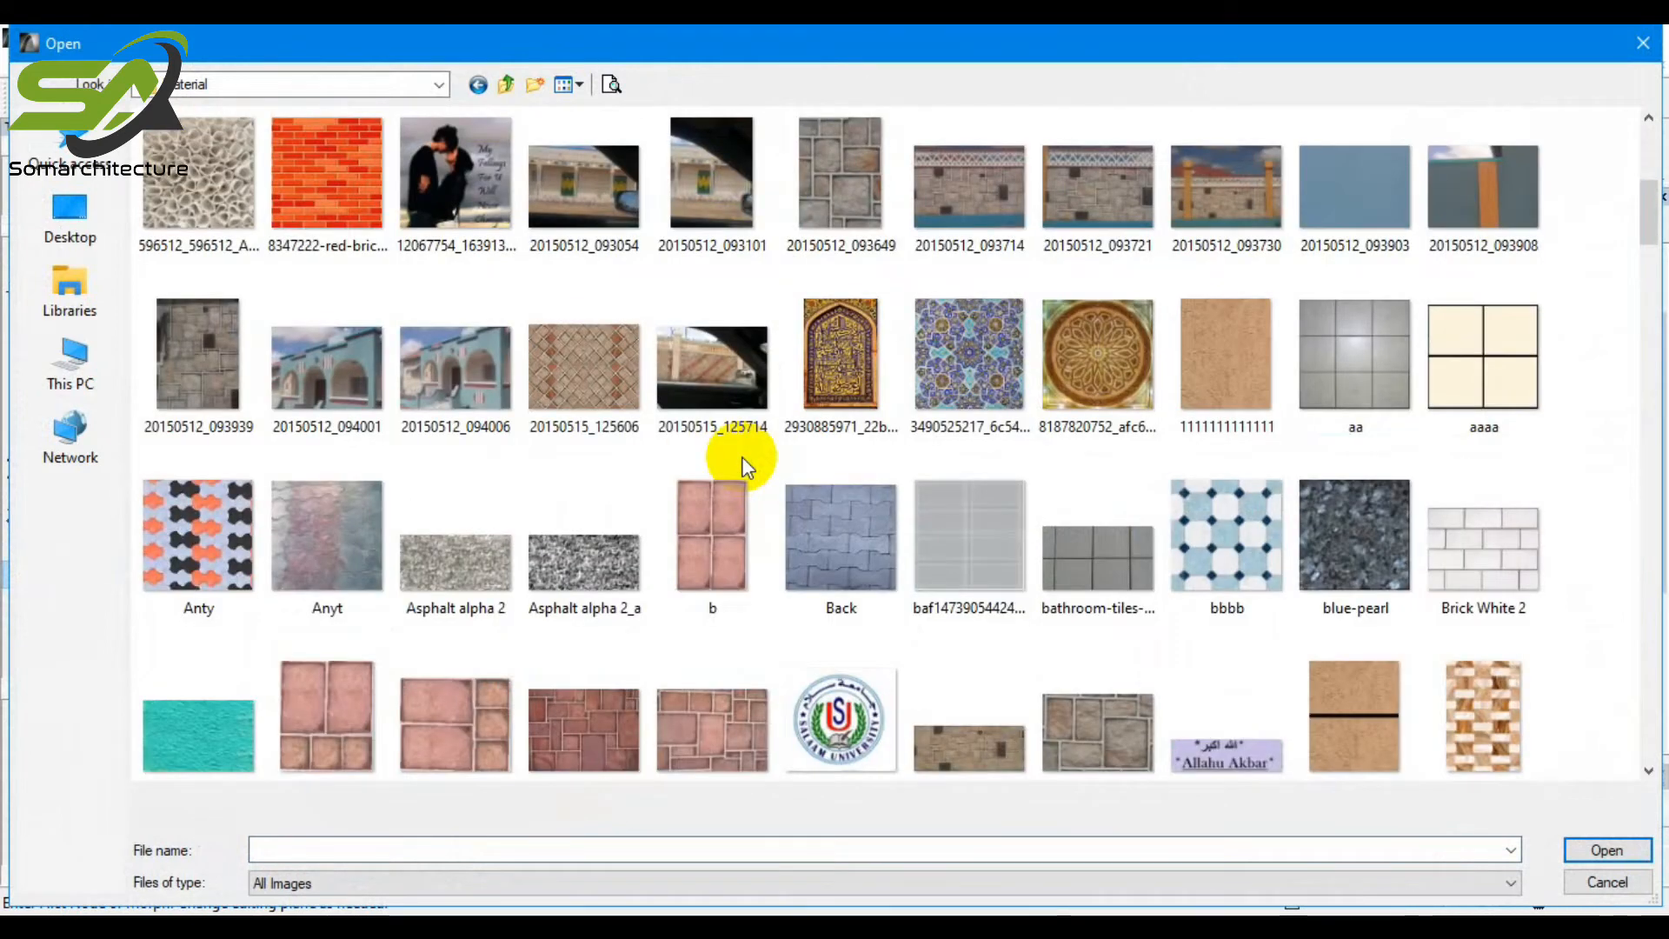
pyautogui.scroll(3, 744, 439)
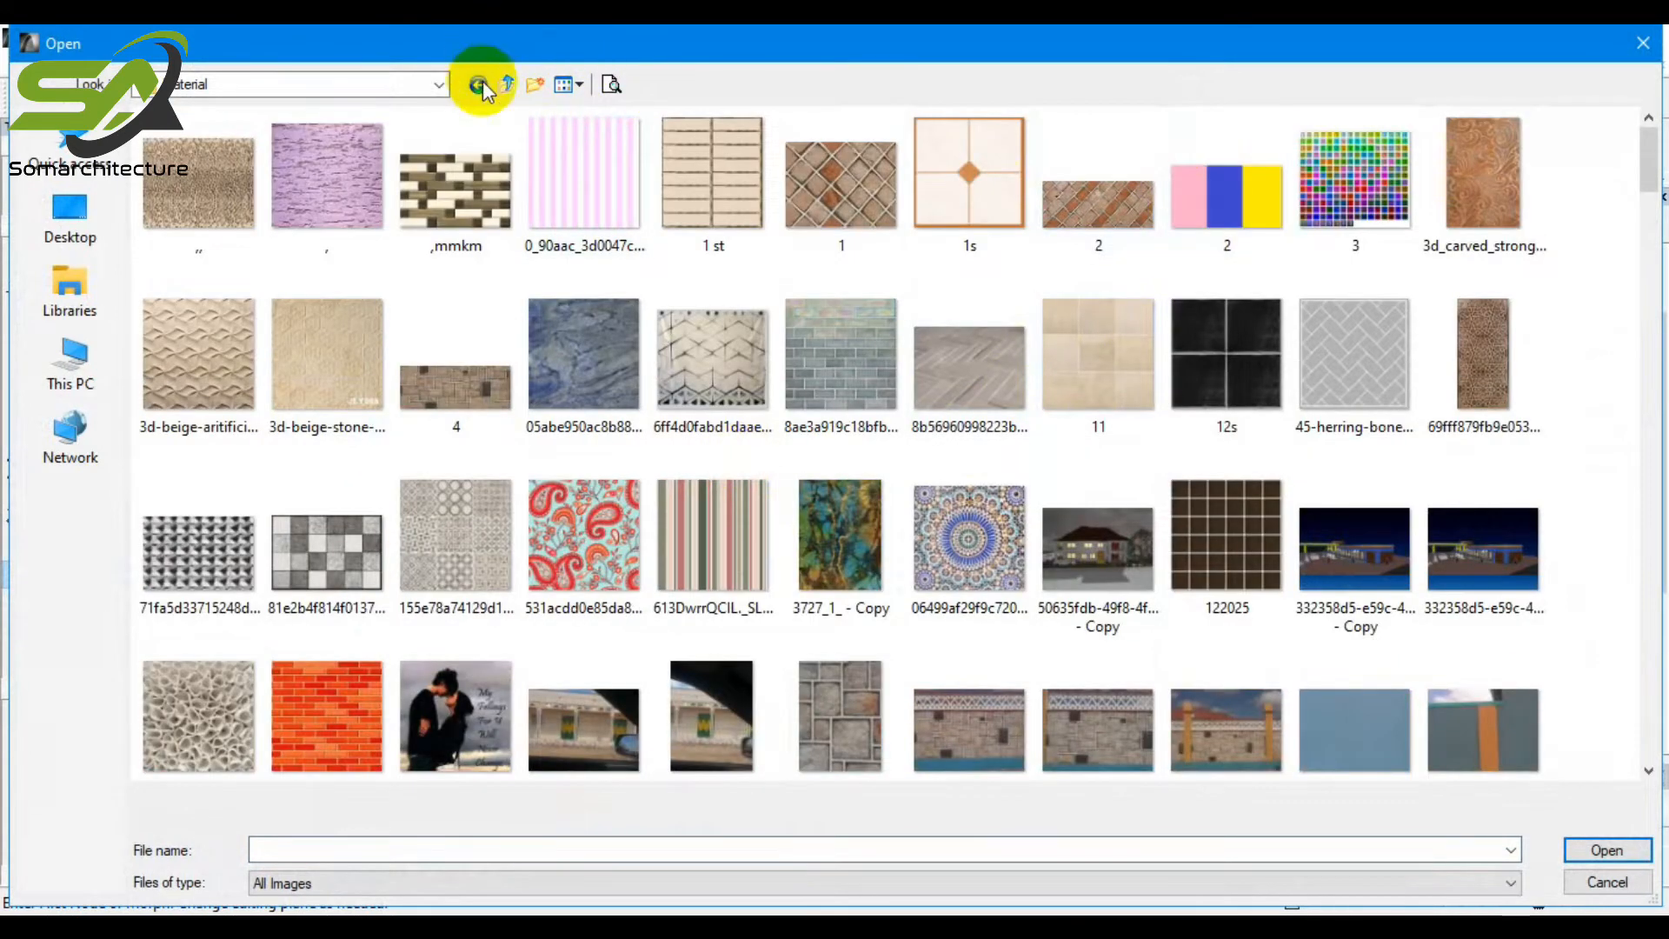
pyautogui.click(478, 84)
pyautogui.click(706, 222)
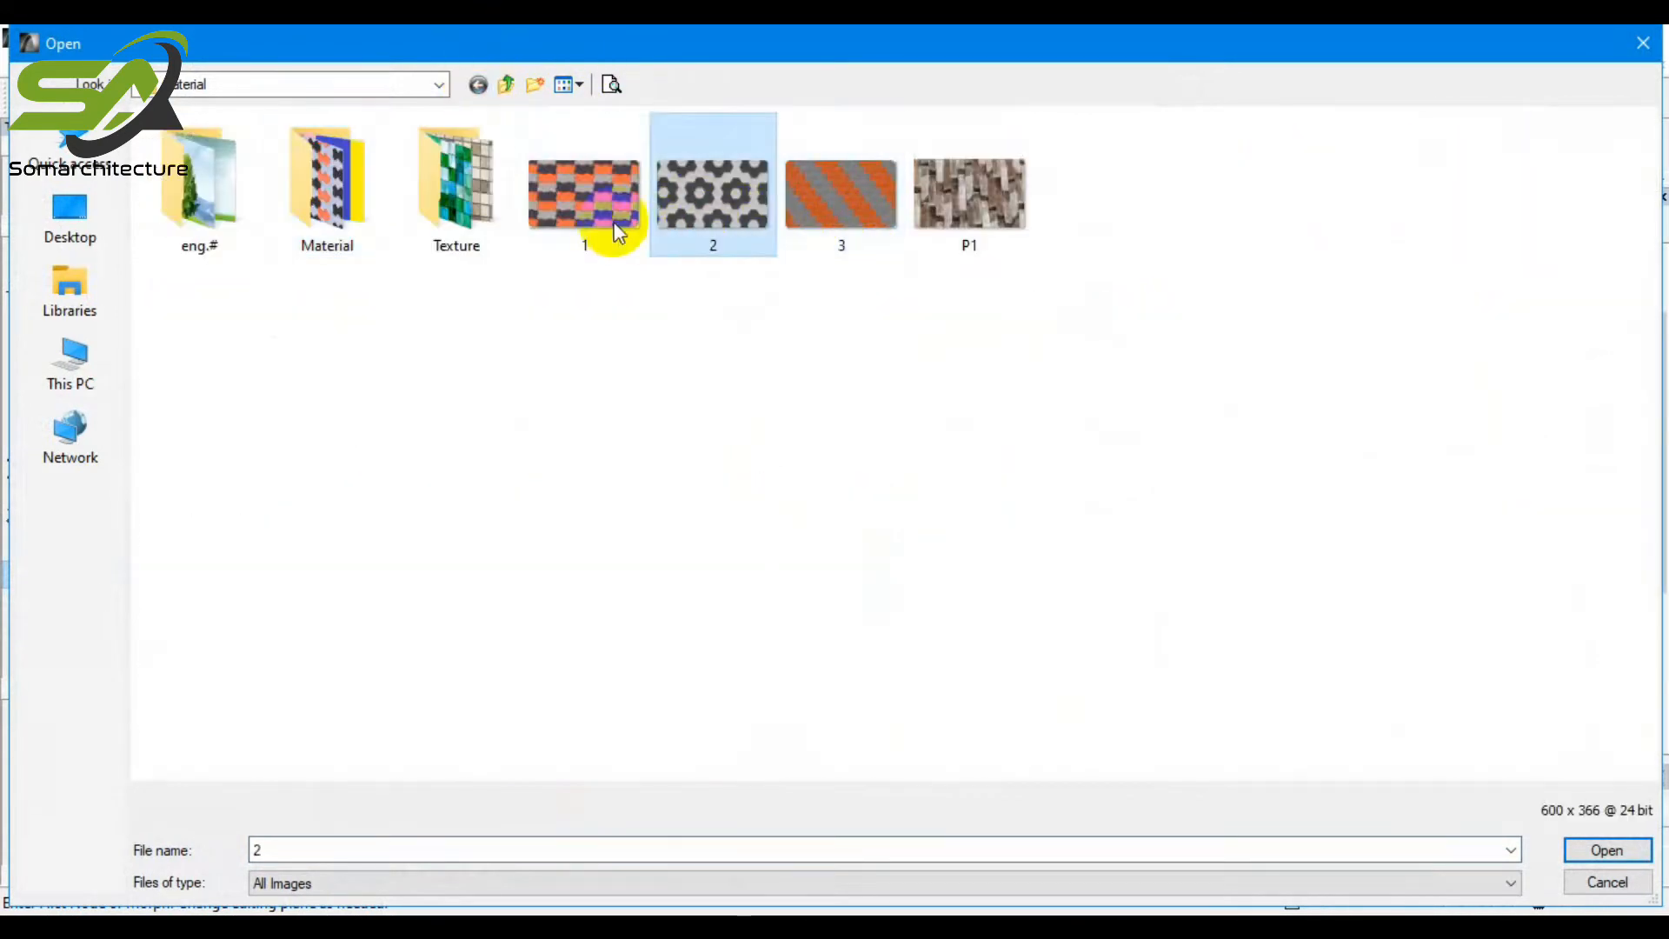
pyautogui.click(583, 217)
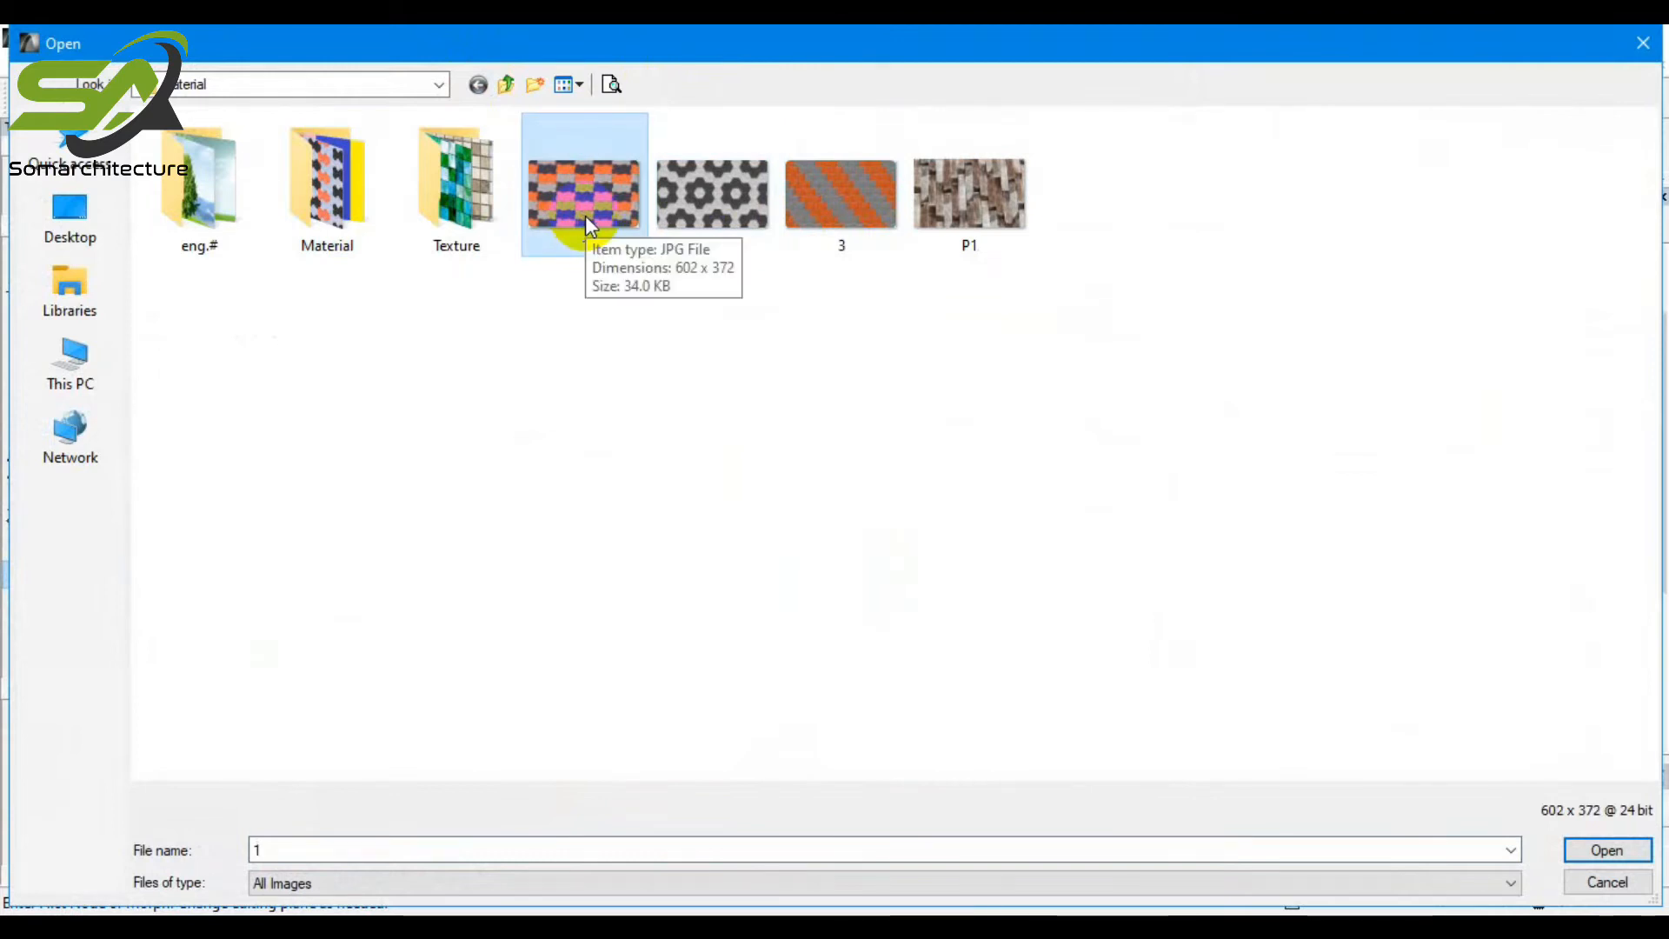
pyautogui.click(727, 200)
pyautogui.click(1605, 851)
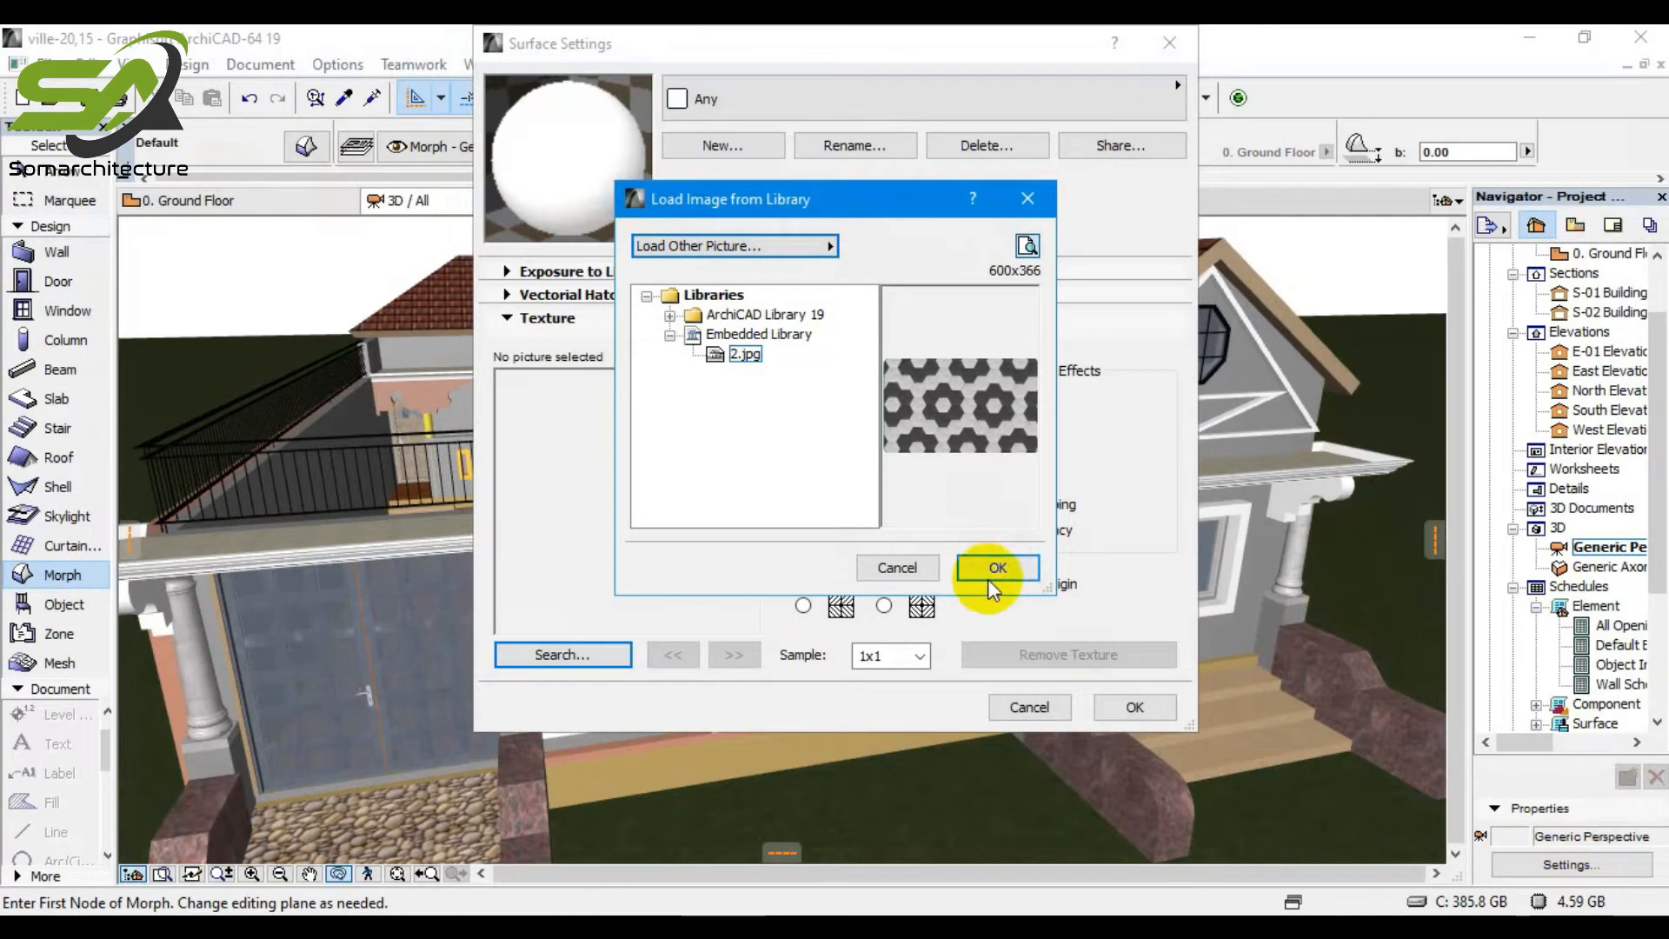
pyautogui.click(997, 567)
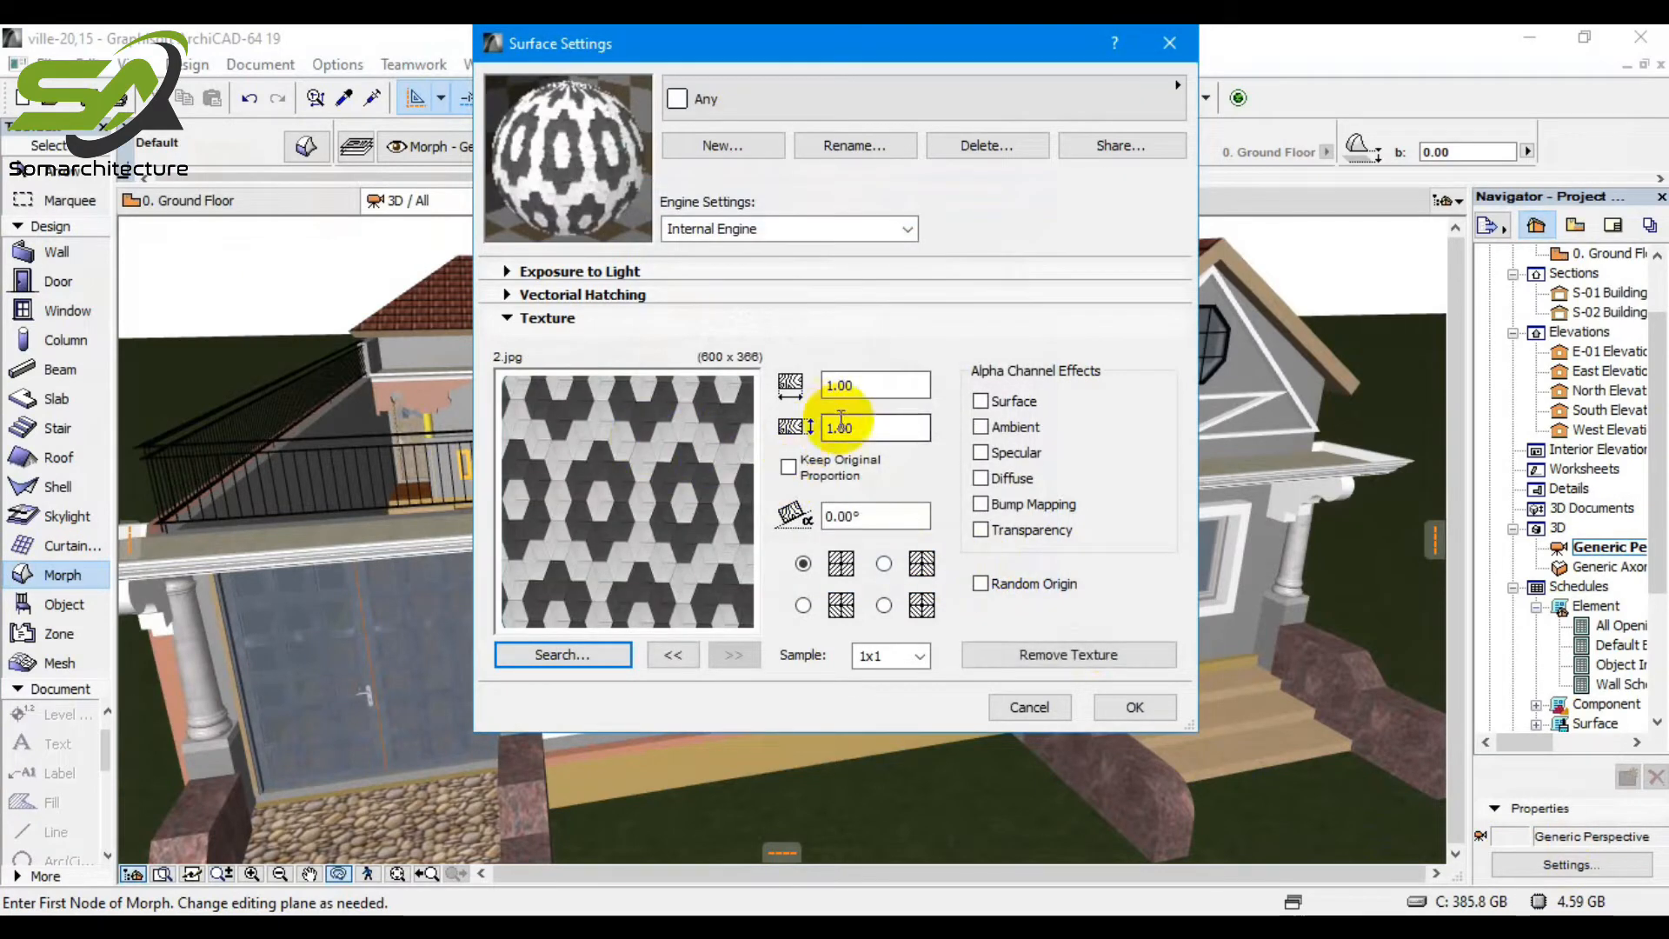
# Show the Any surface's CineRender by MAXON settings and match them to the internal engine settings.
pyautogui.click(709, 229)
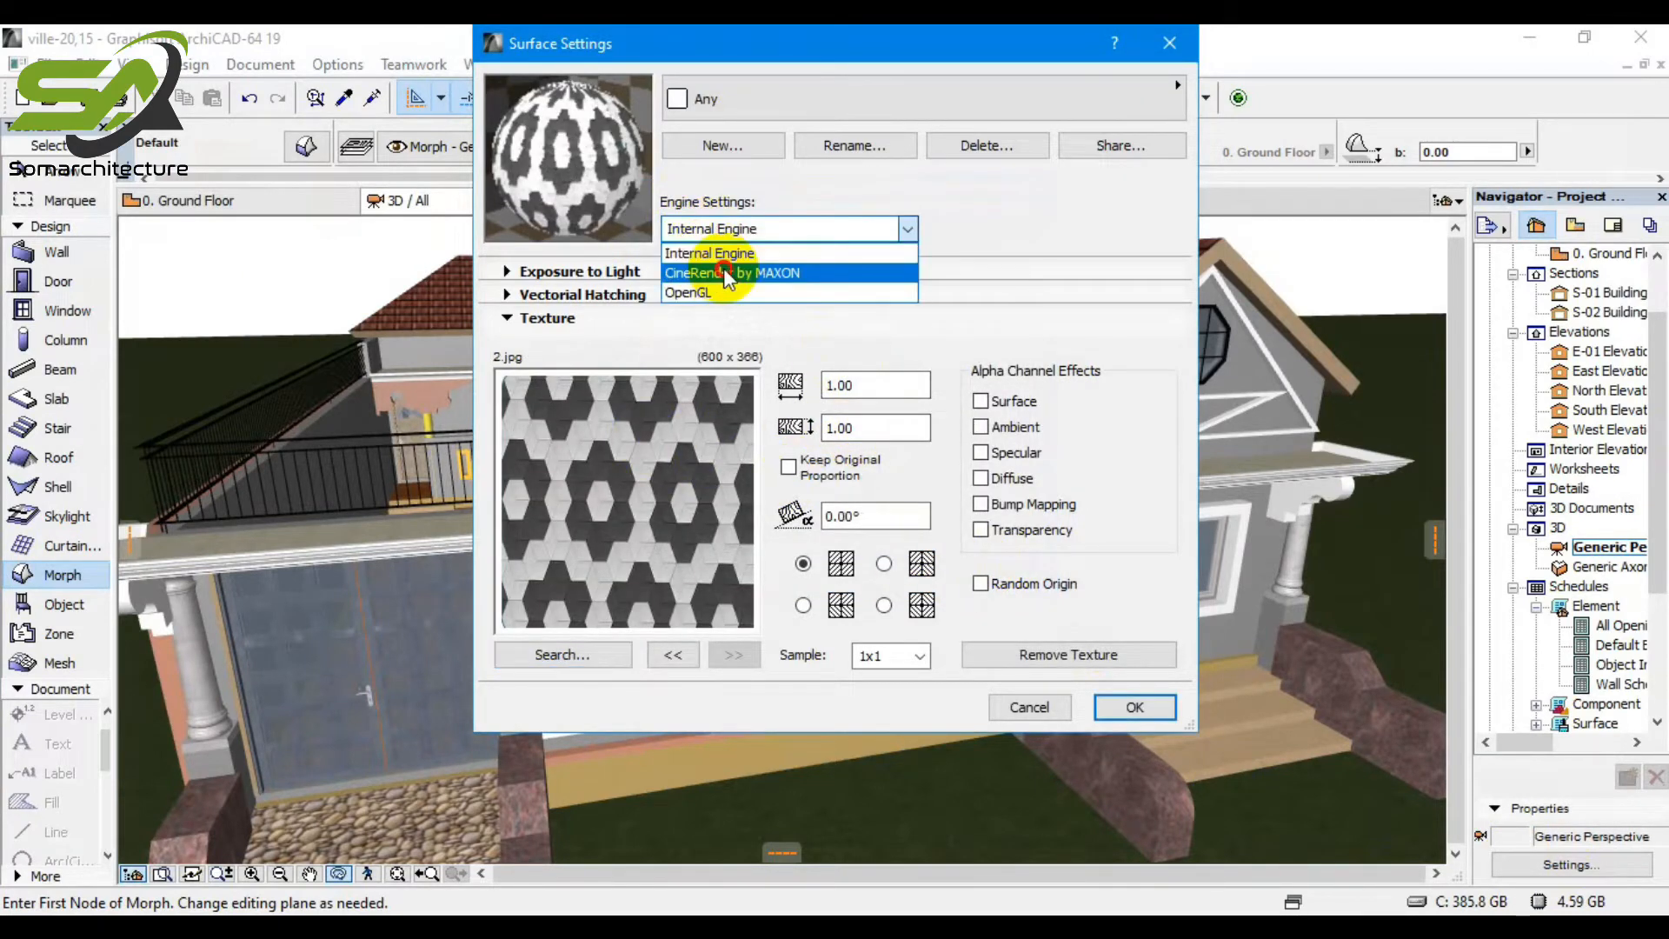
pyautogui.click(723, 266)
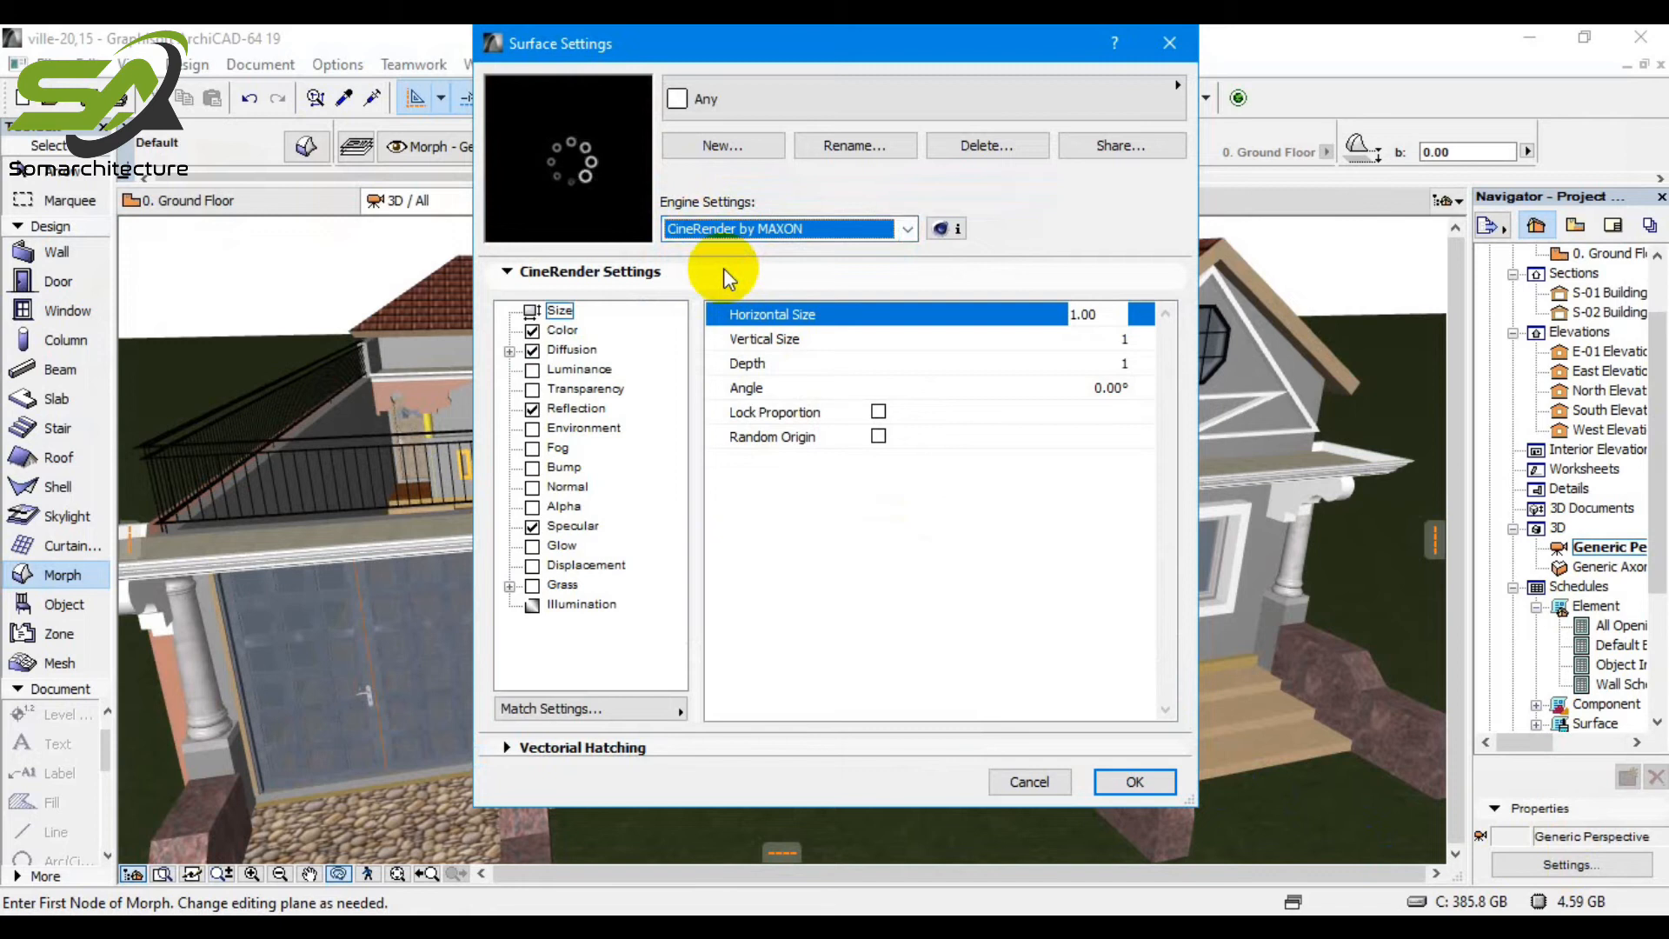
pyautogui.click(648, 709)
pyautogui.click(744, 730)
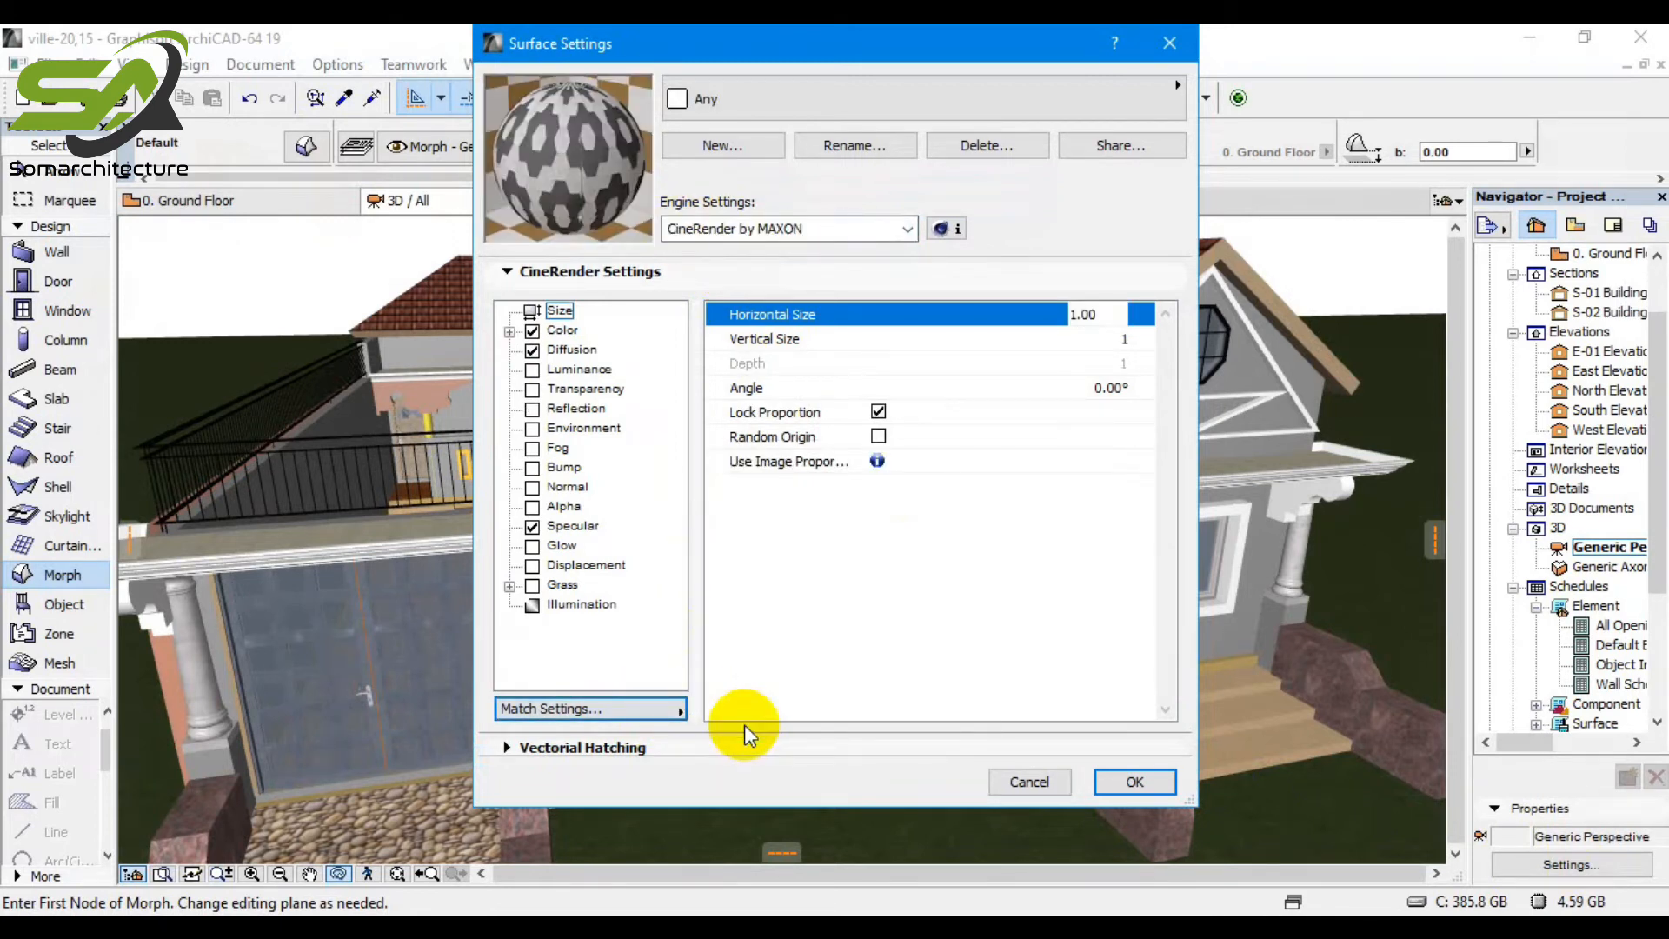
# Create a new surface named Wall Decor by duplicating Paint - Glossy White.
pyautogui.click(769, 99)
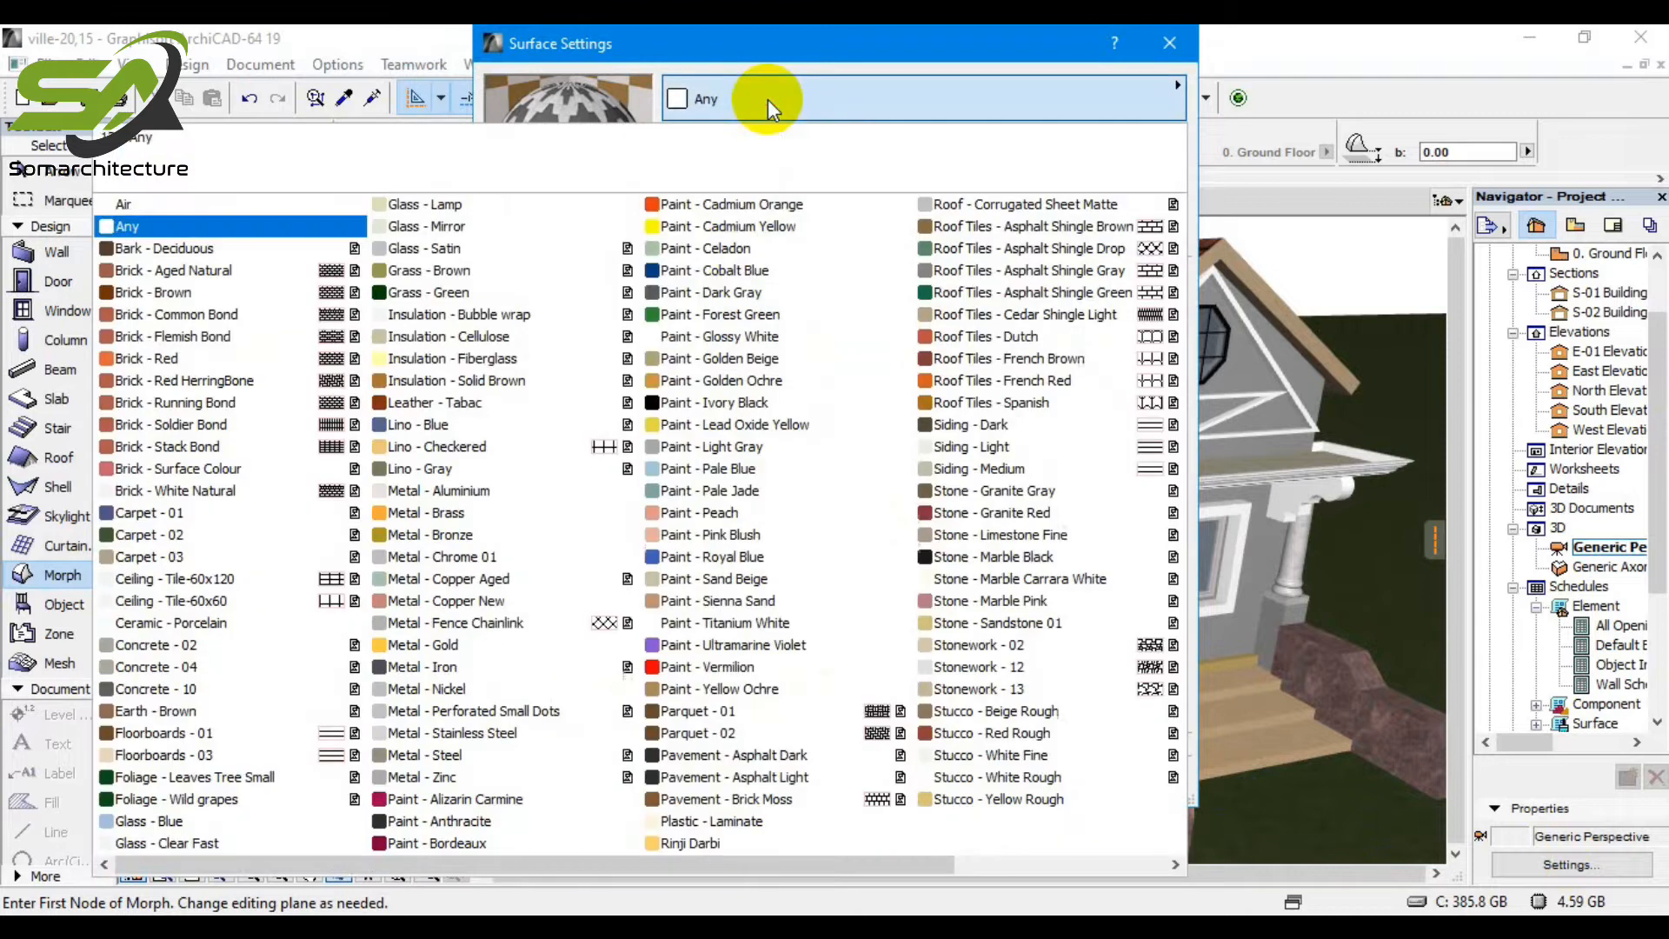
pyautogui.click(727, 339)
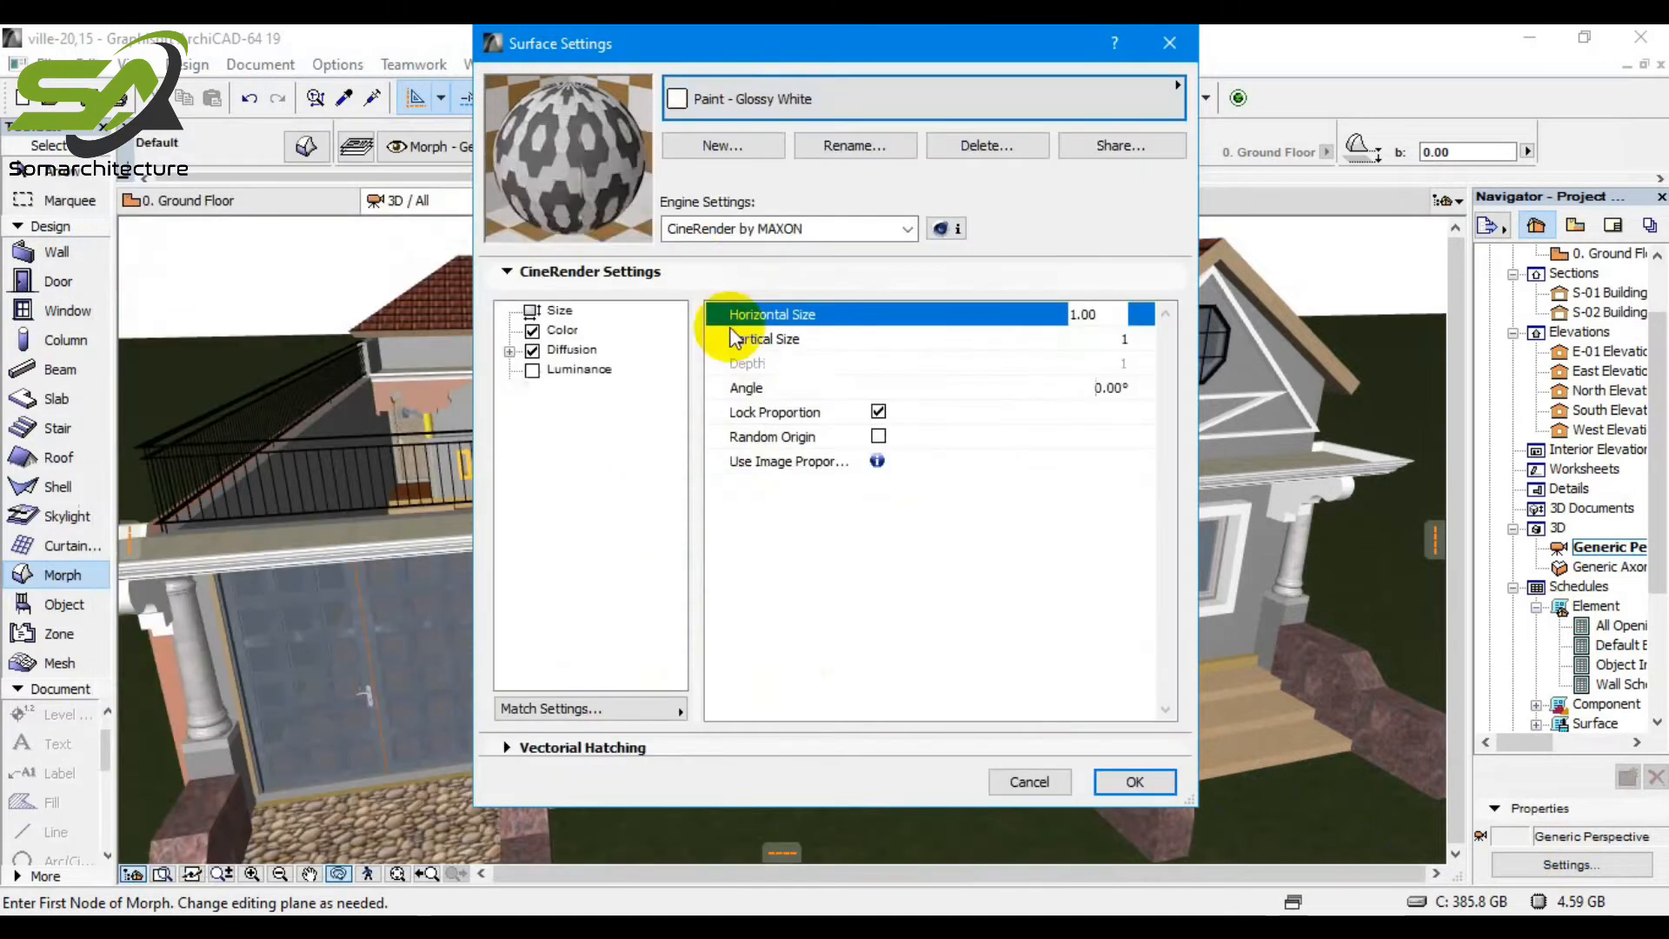
pyautogui.click(741, 147)
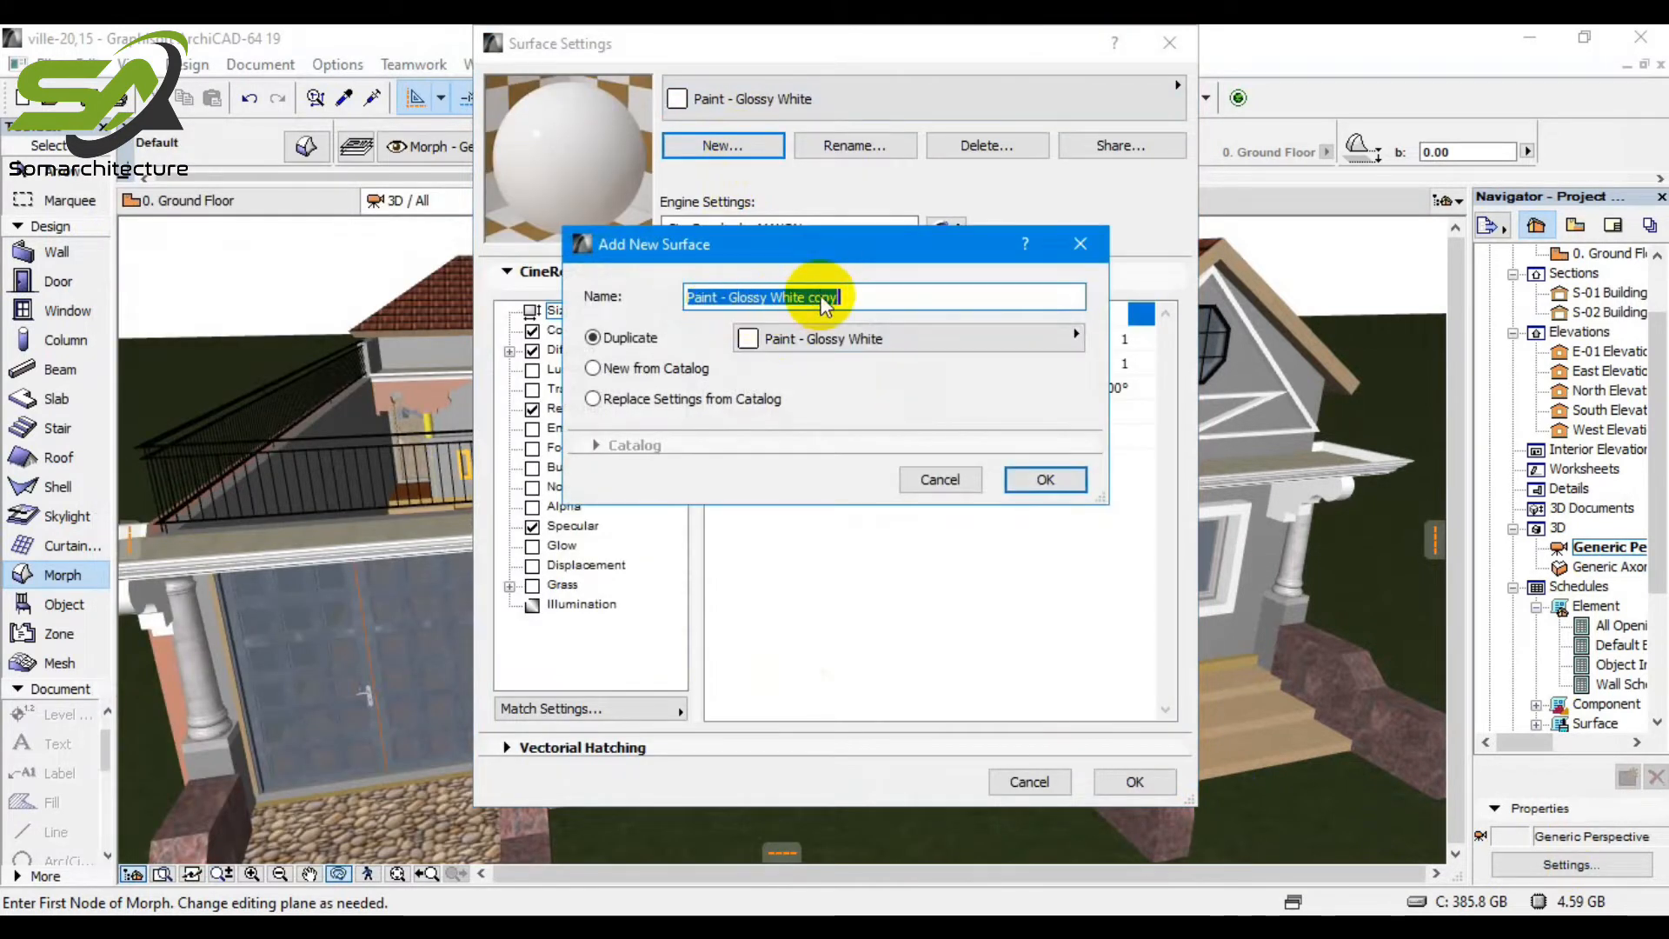
pyautogui.write('Wall')
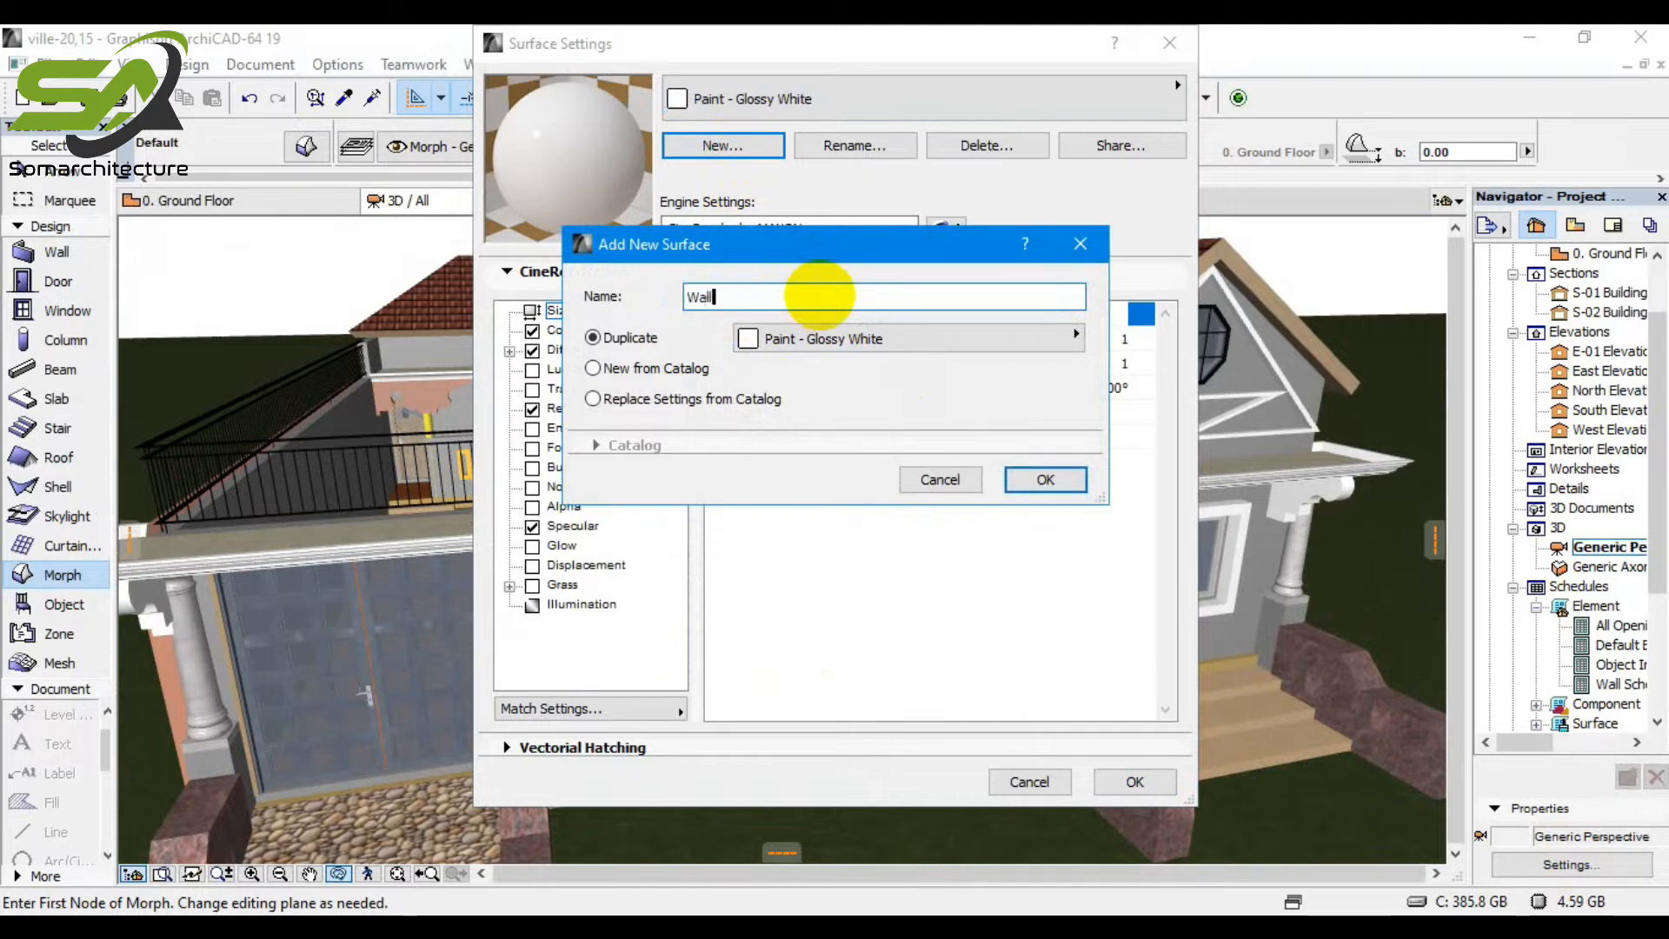
pyautogui.write(' Decor')
pyautogui.click(1049, 480)
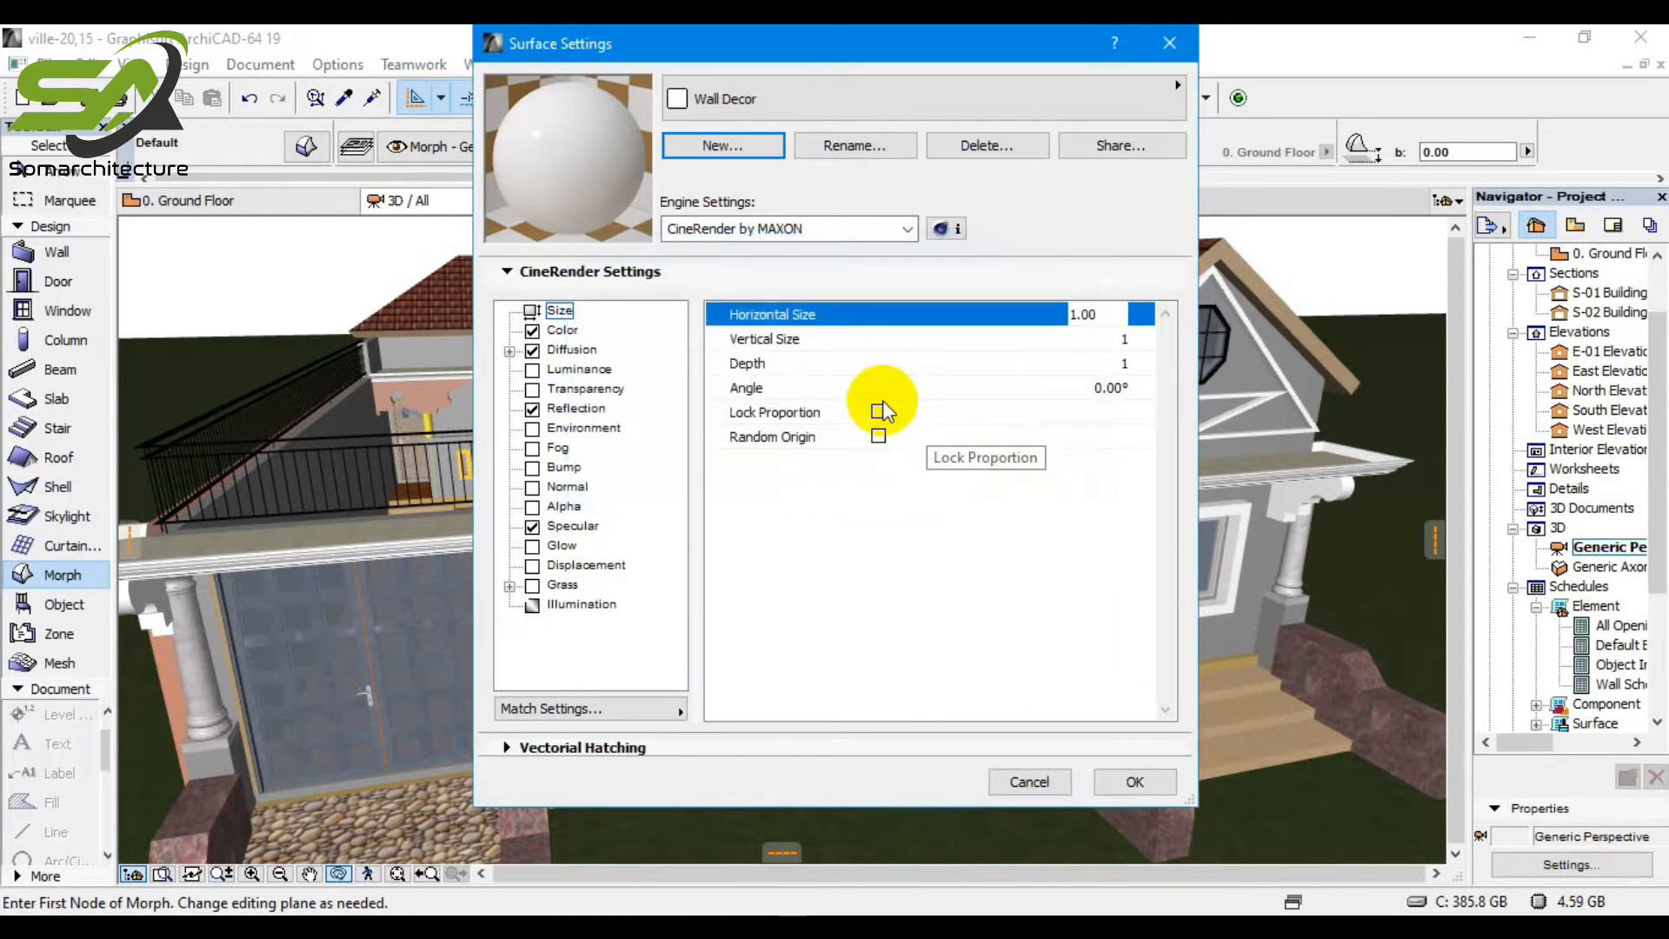
# Switch Wall Decor to the Internal Engine settings and start loading another texture picture from a file on disk.
pyautogui.click(764, 240)
pyautogui.click(756, 252)
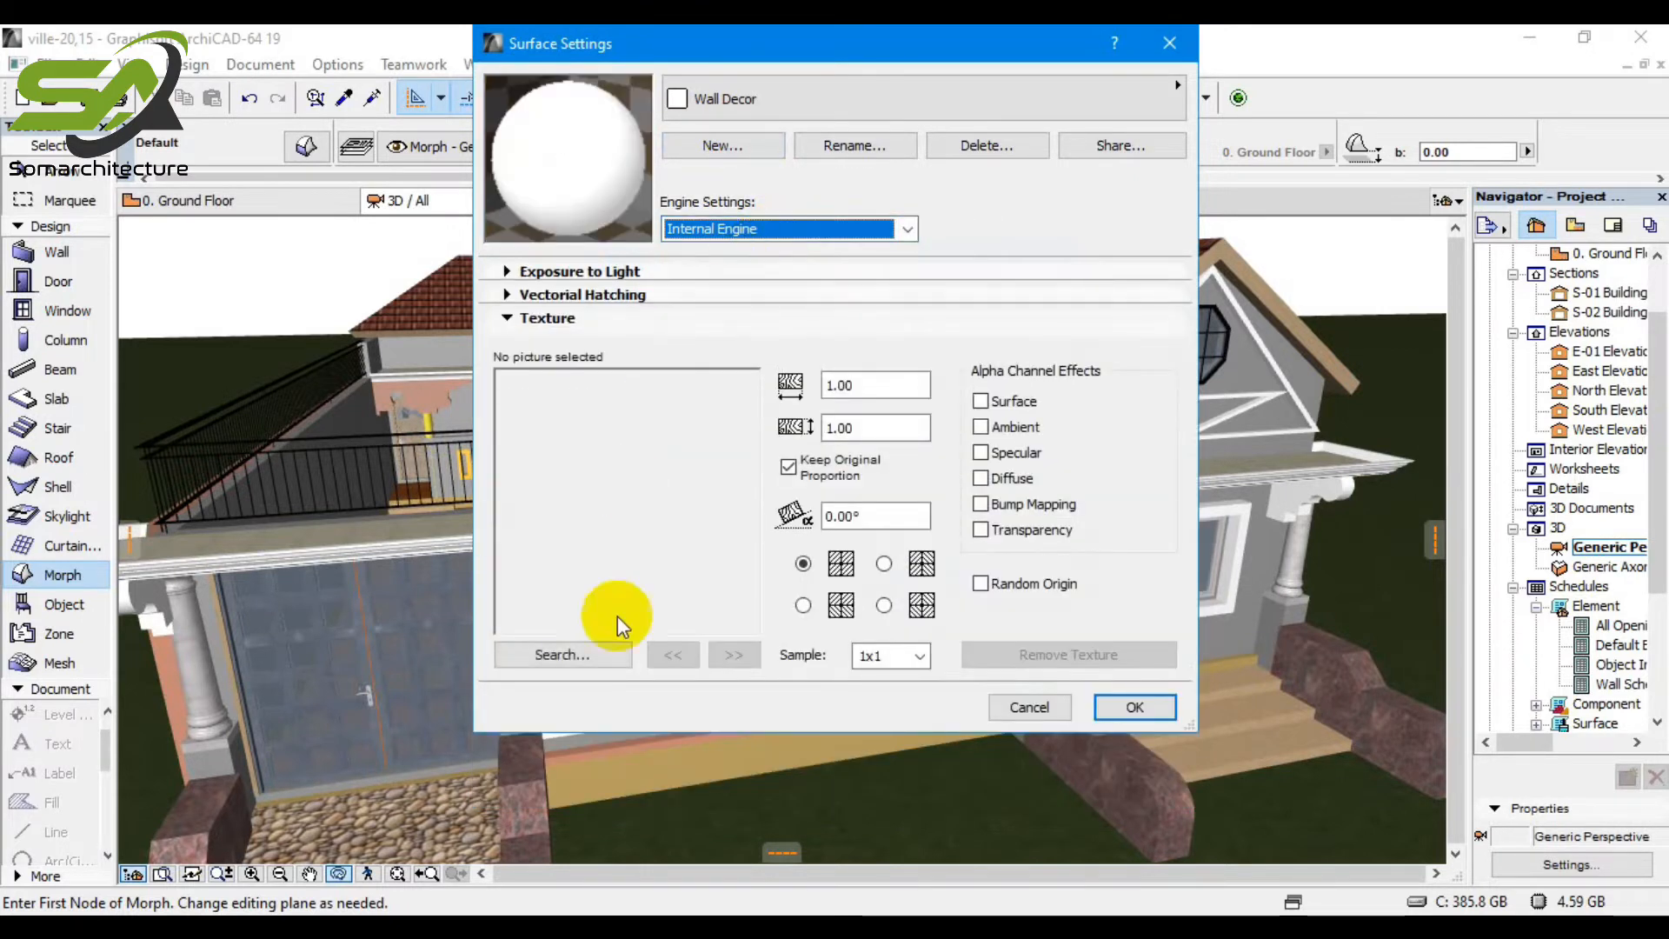
pyautogui.click(571, 657)
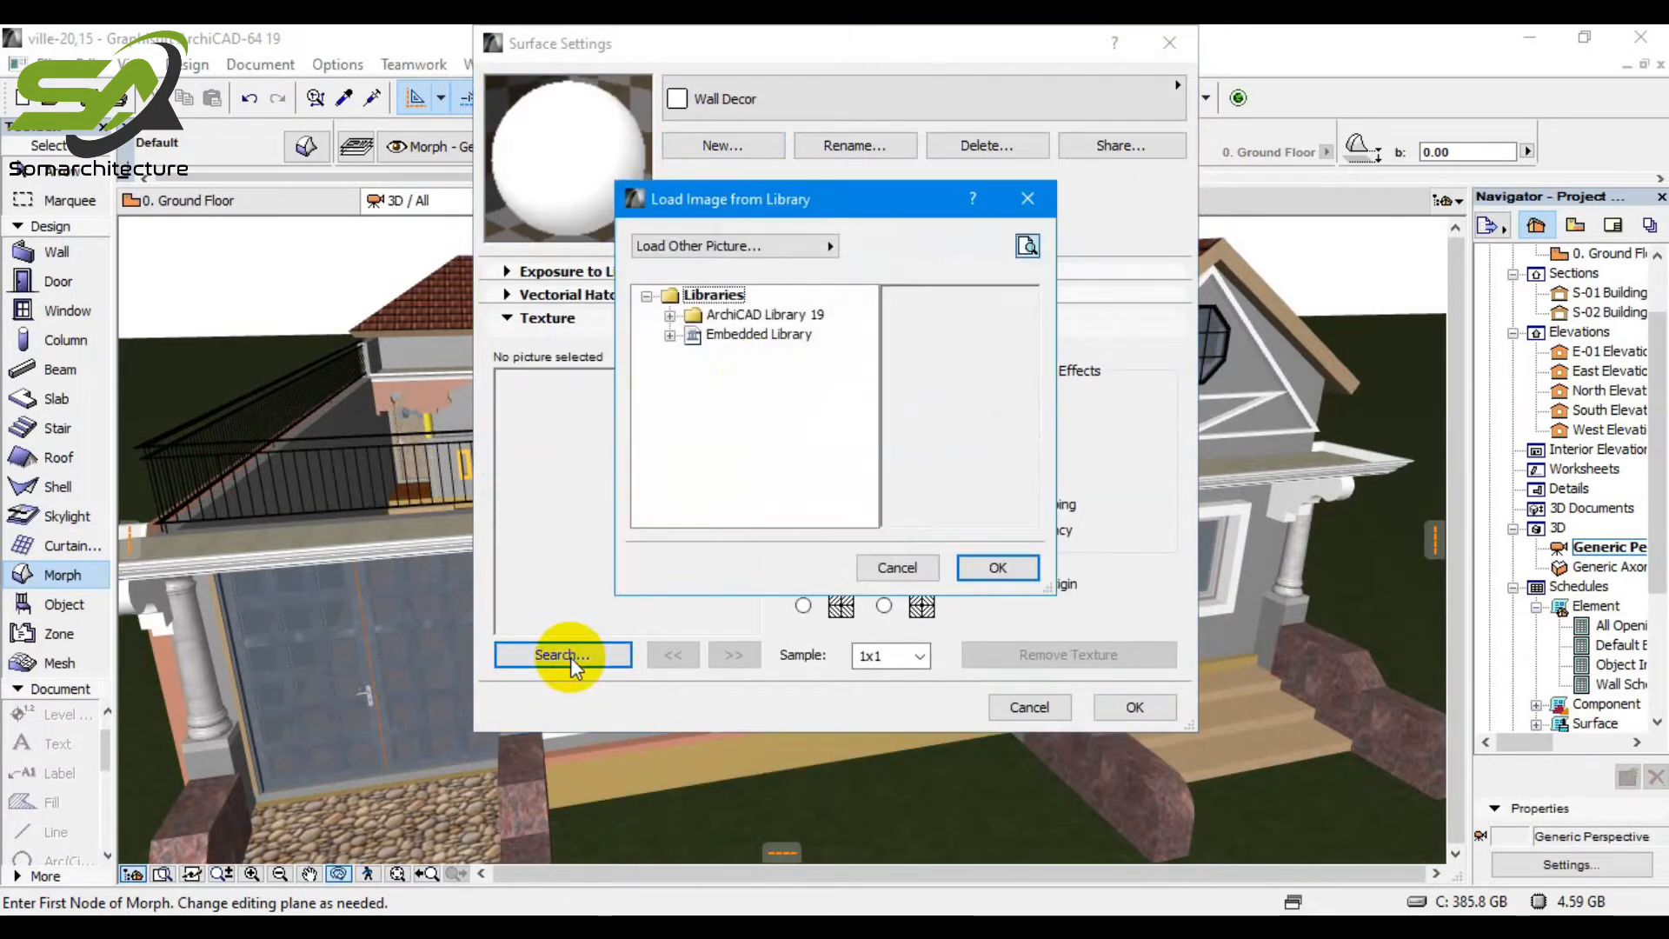
pyautogui.click(794, 246)
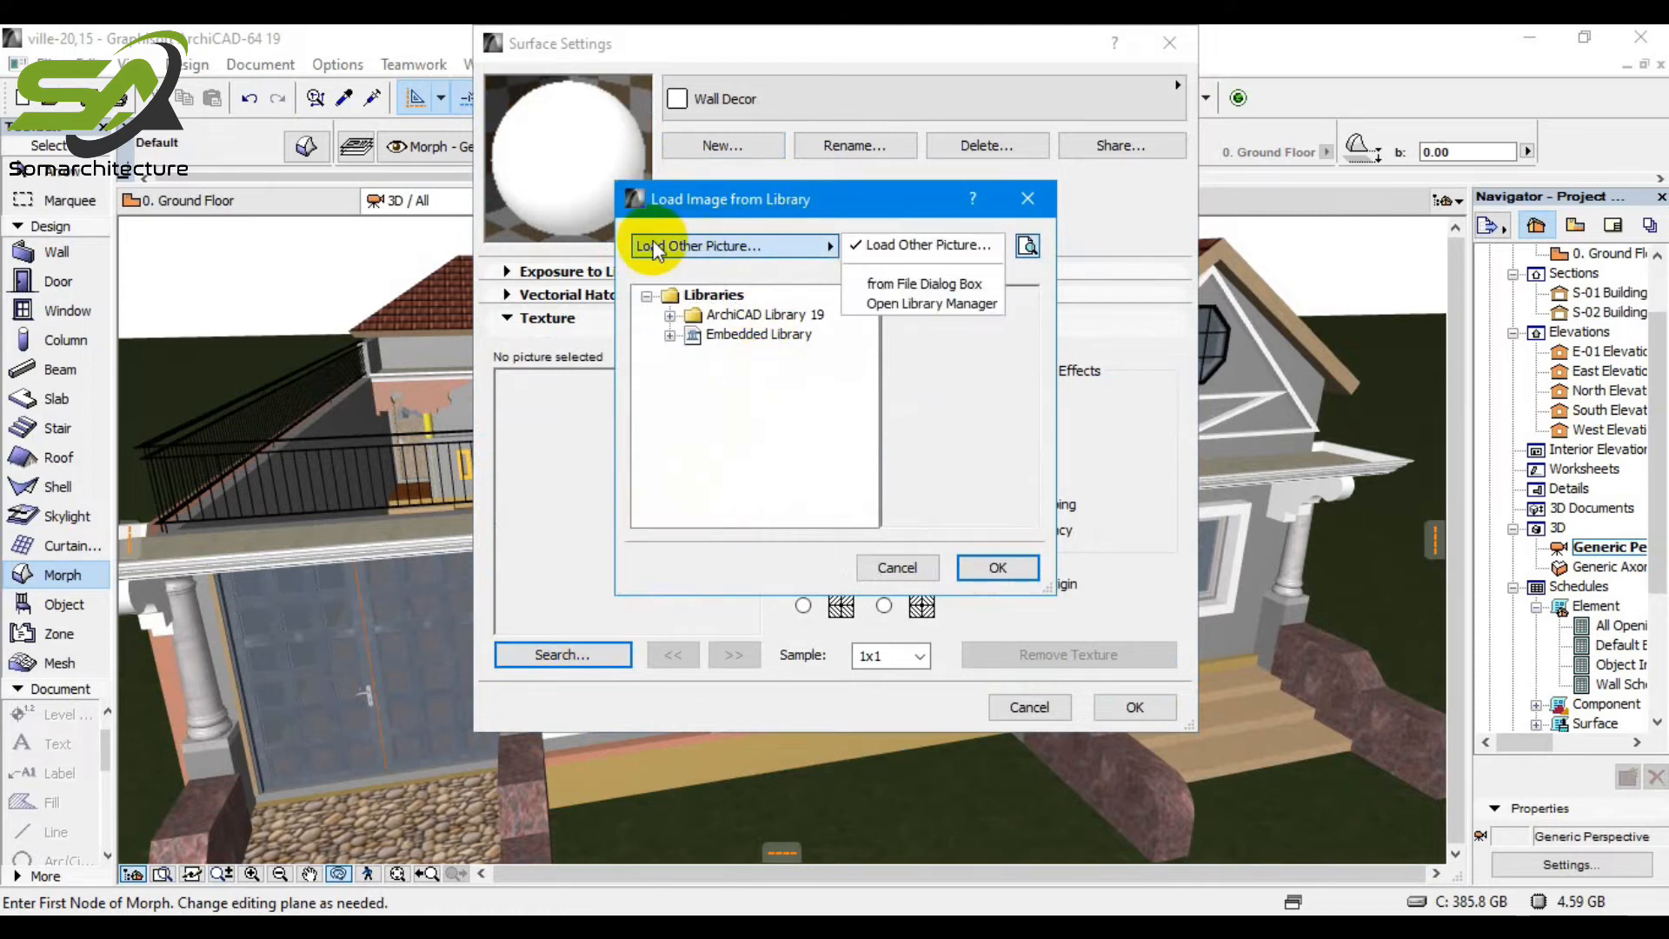
pyautogui.click(895, 287)
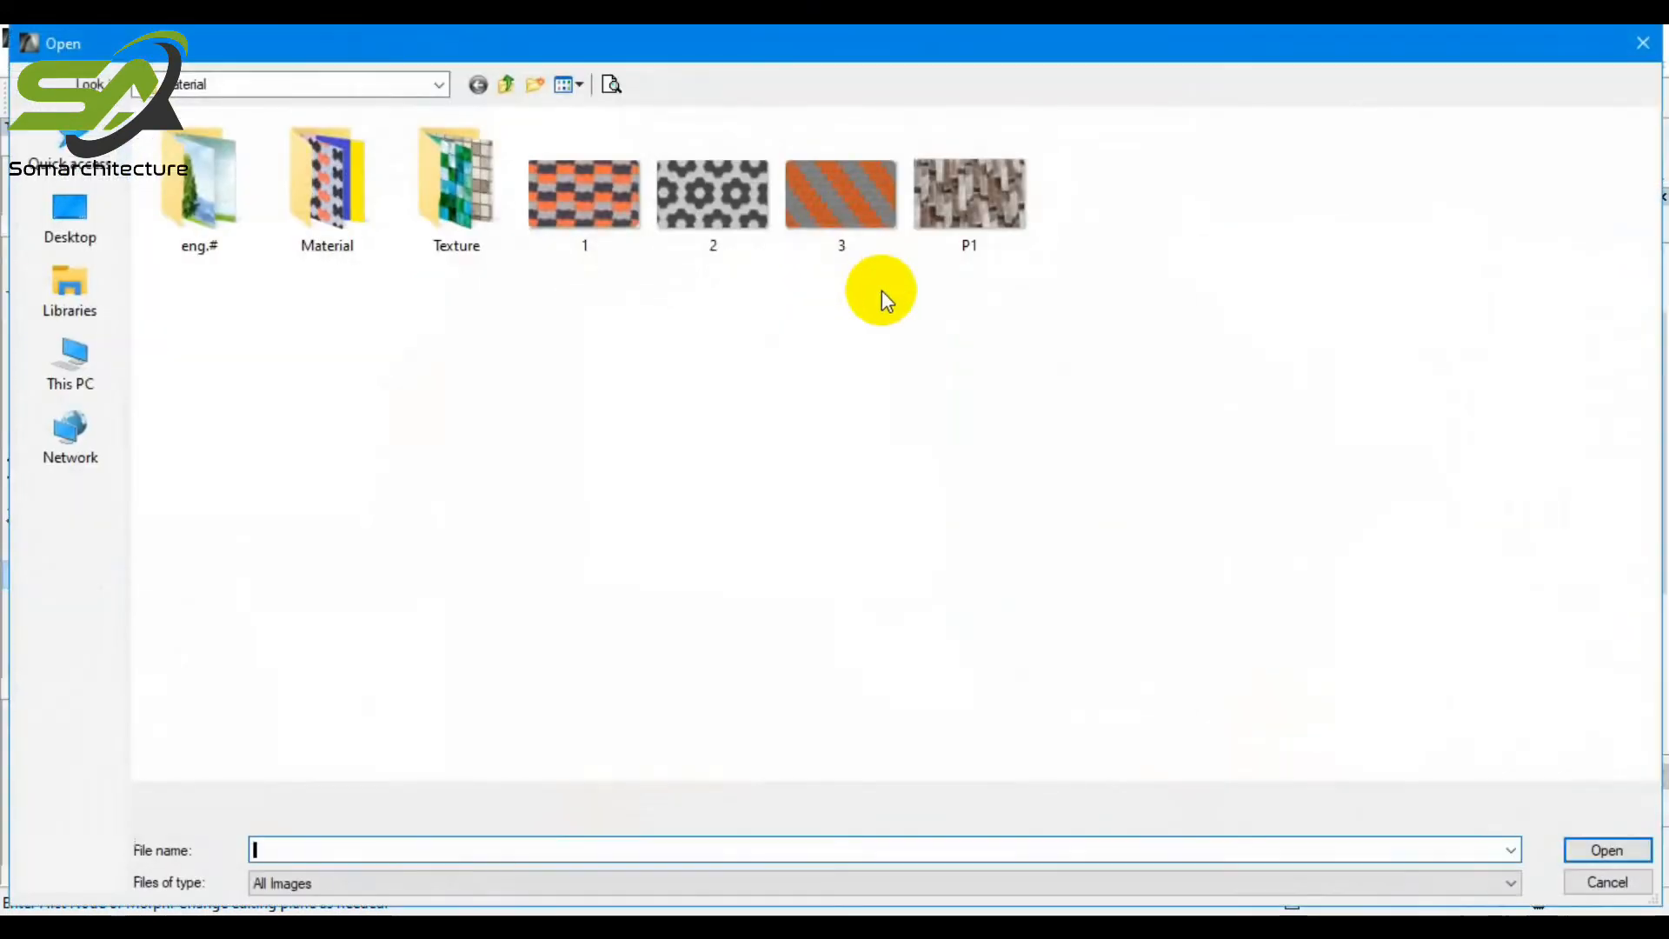
# Look through the nested Material folder for a stone wall texture, comparing the ddd and Dhag pictures.
pyautogui.doubleClick(339, 220)
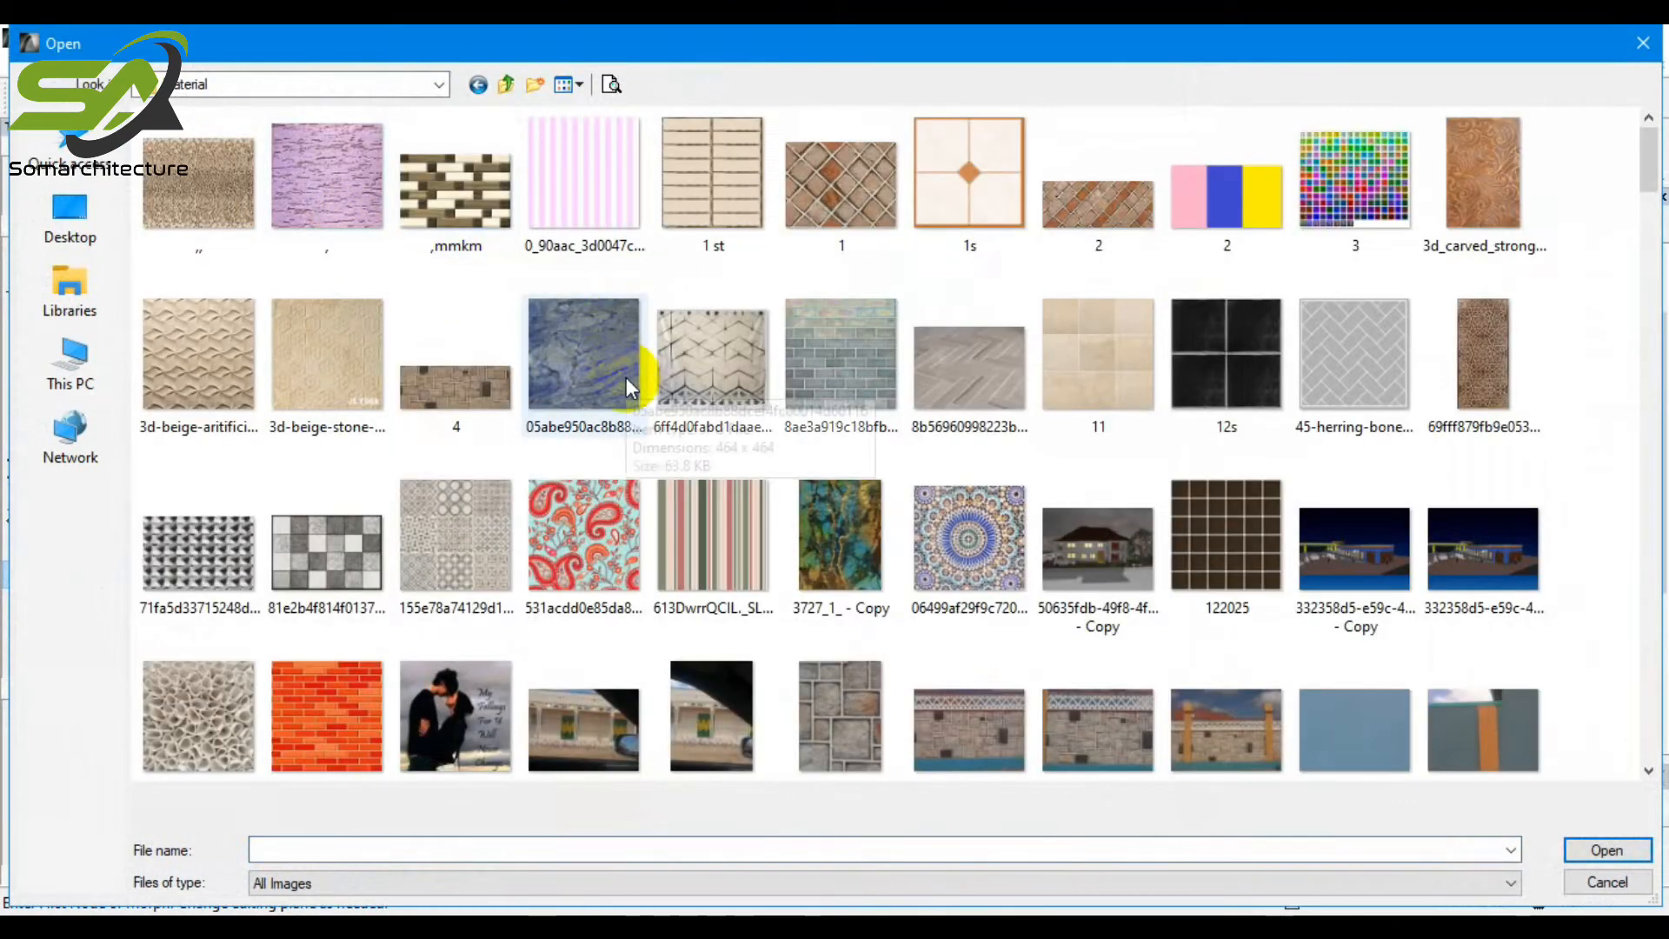
pyautogui.scroll(-10, 630, 386)
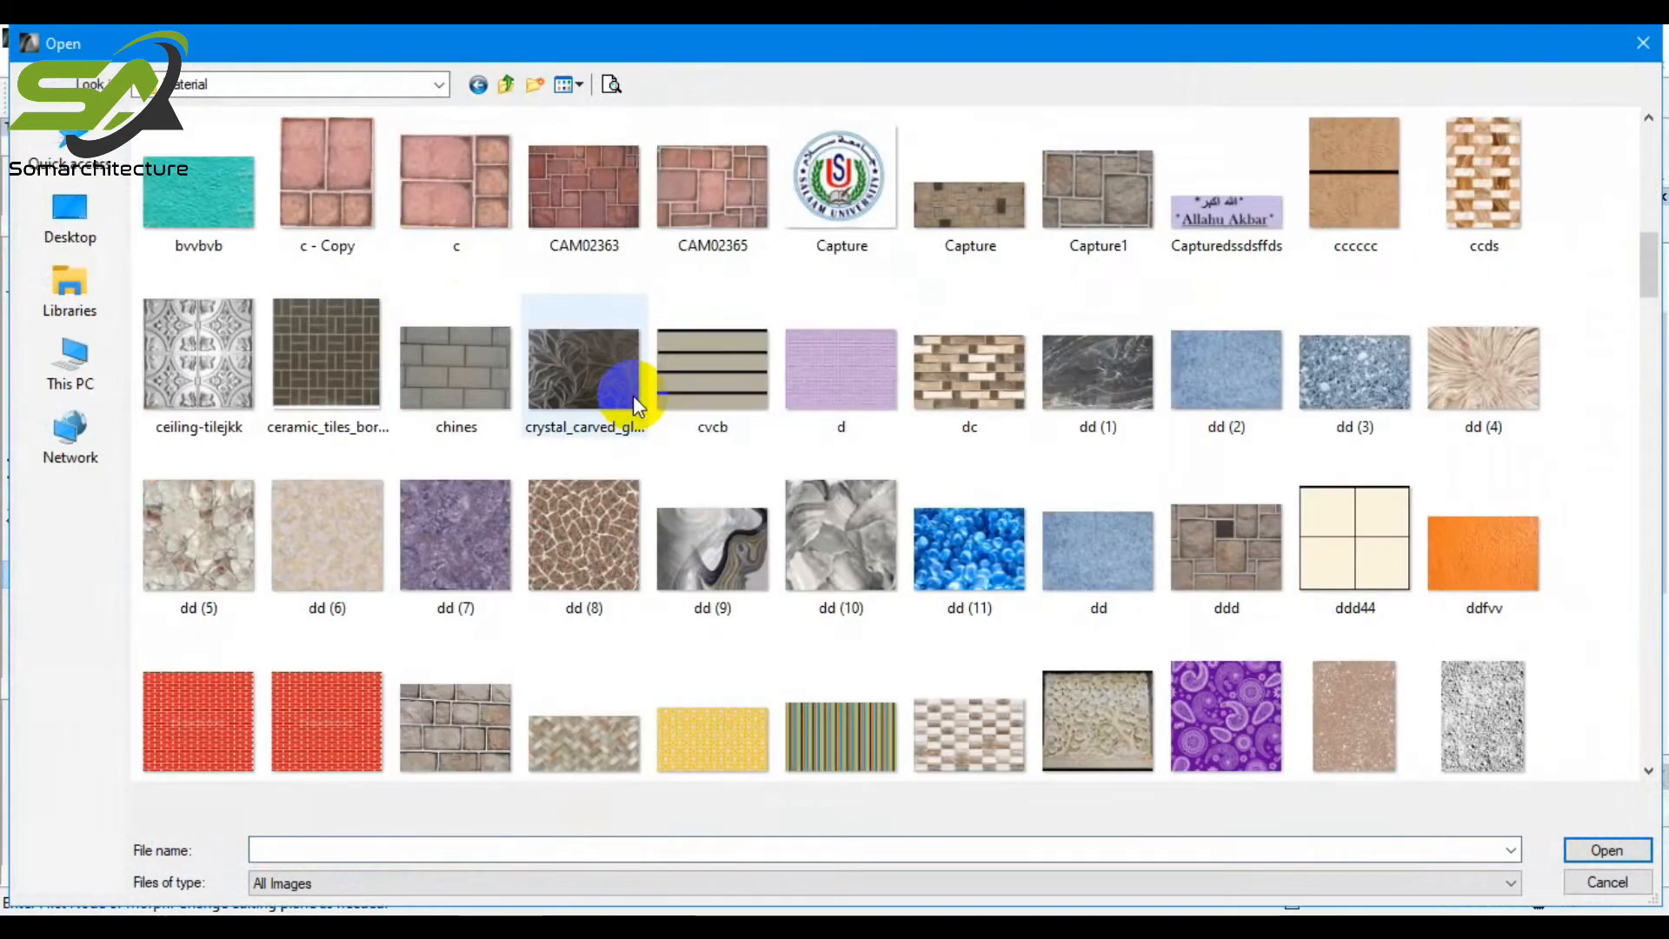
pyautogui.scroll(-3, 632, 394)
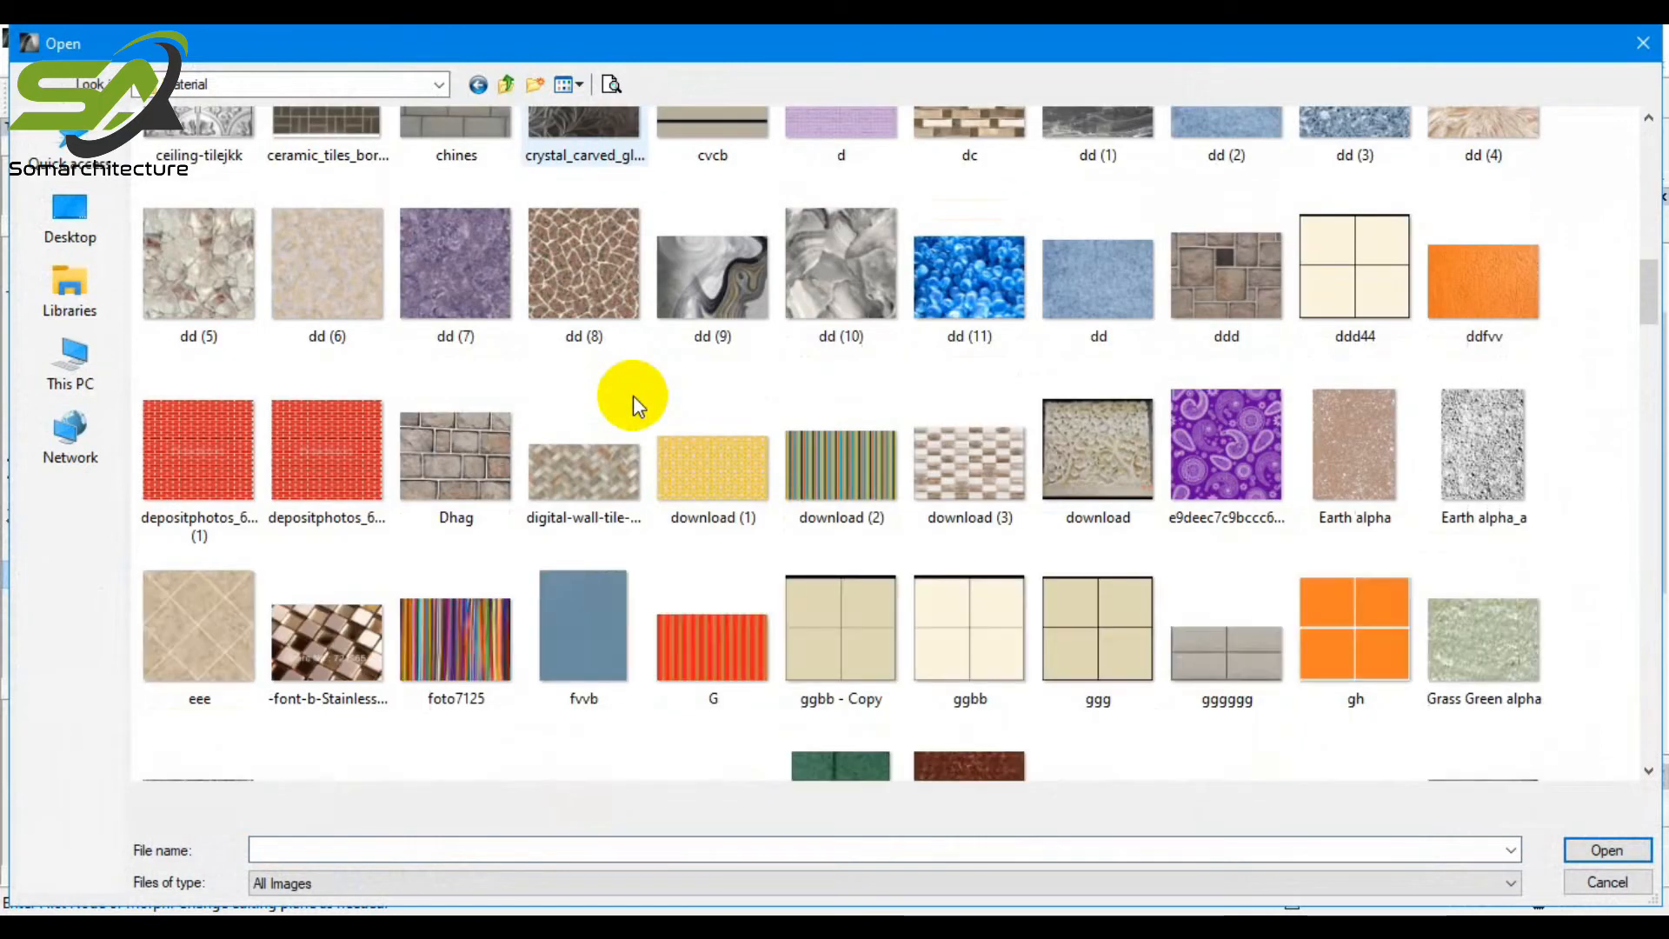
pyautogui.scroll(-3, 633, 394)
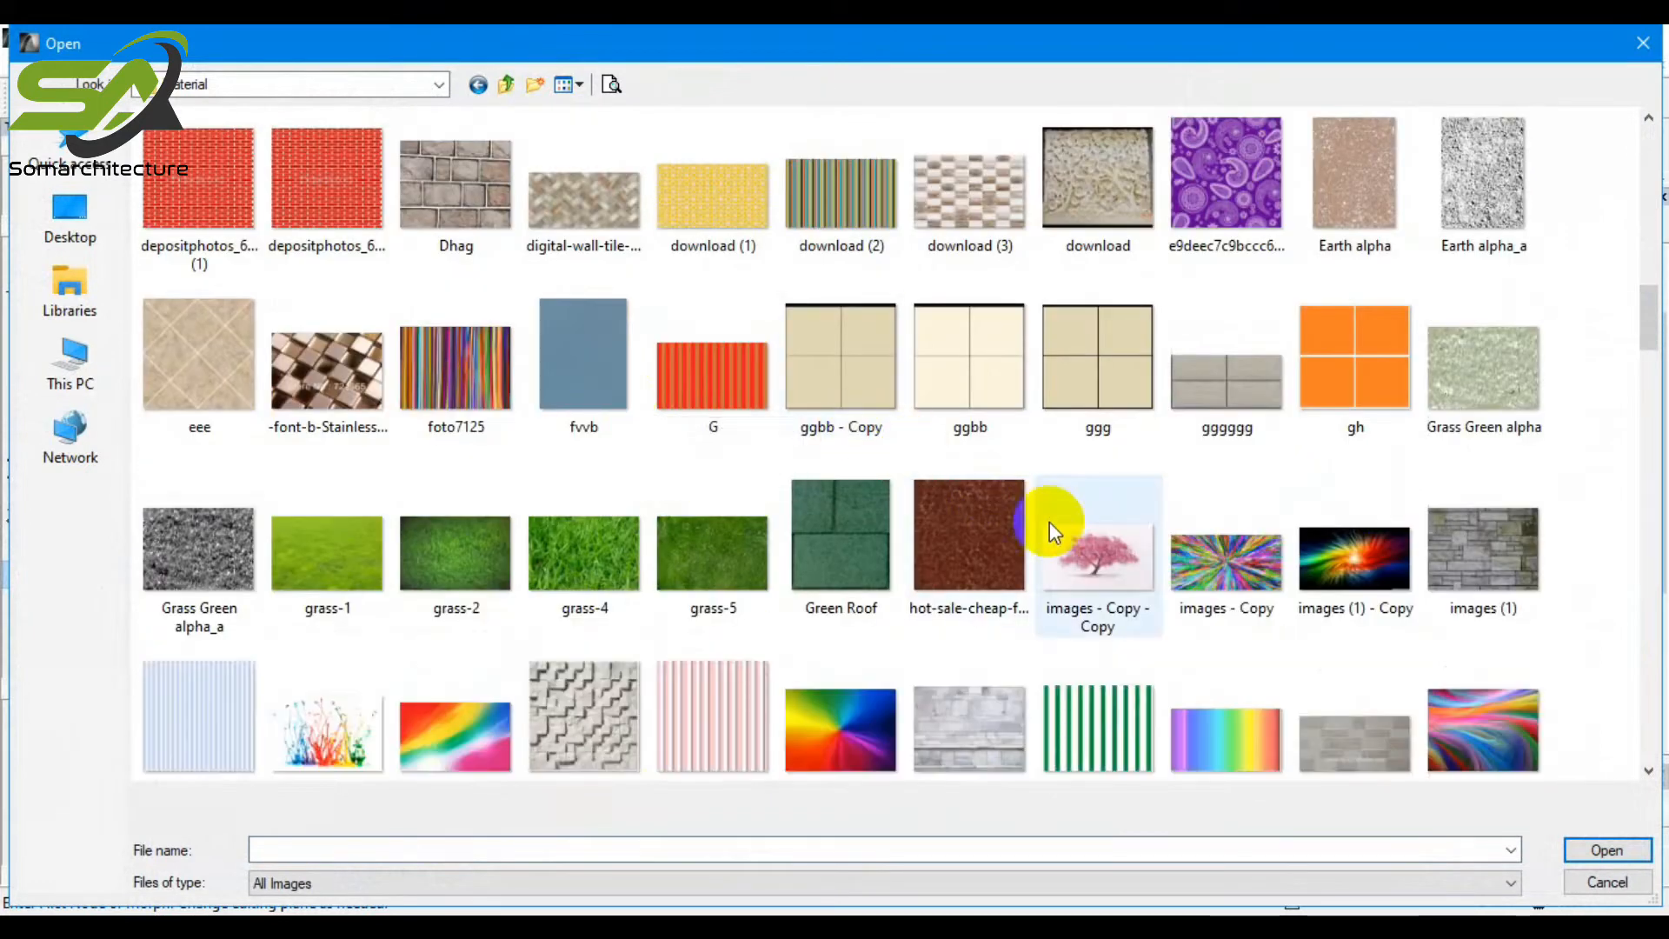
pyautogui.scroll(3, 1055, 529)
pyautogui.click(1230, 291)
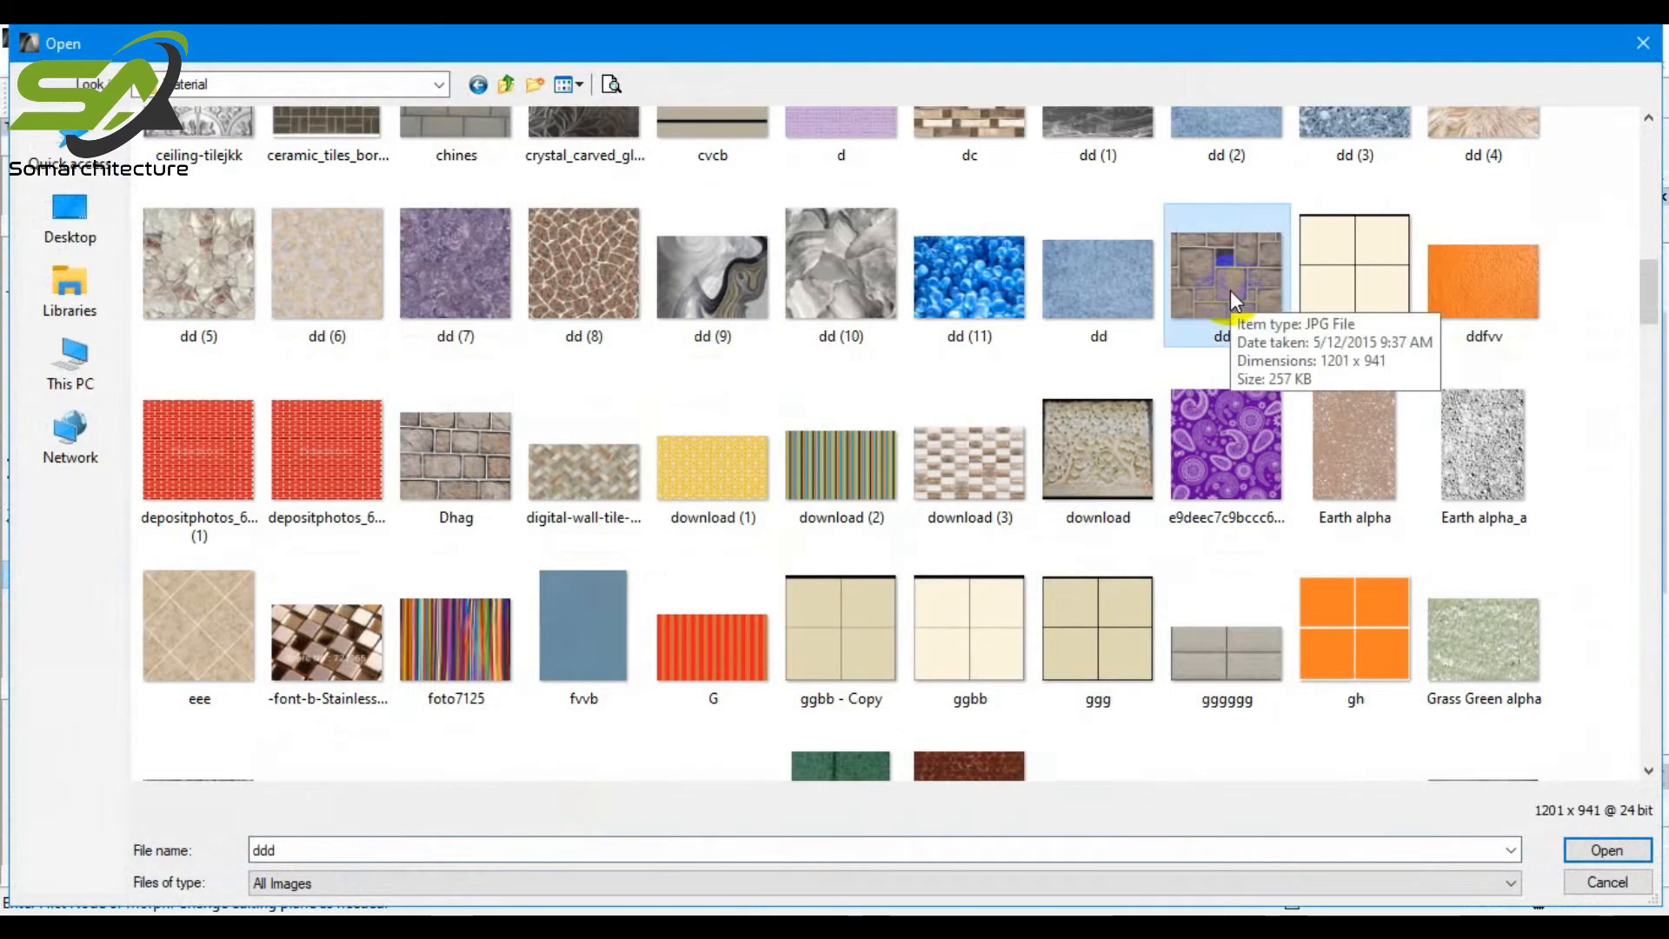
pyautogui.click(432, 471)
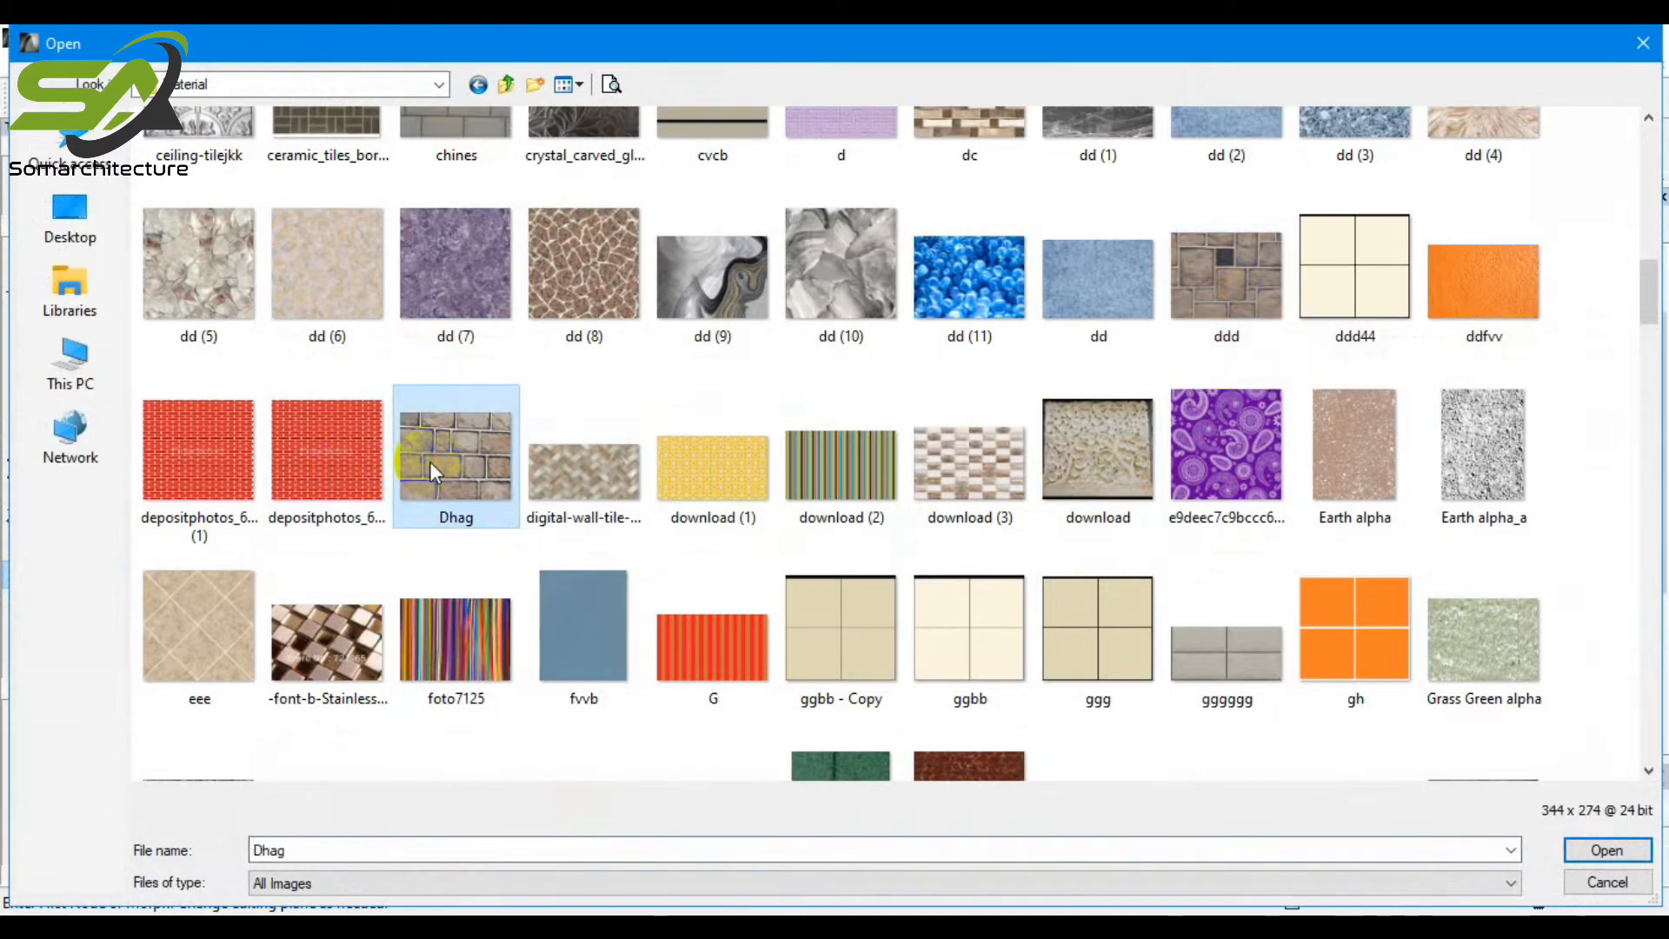
pyautogui.click(1196, 306)
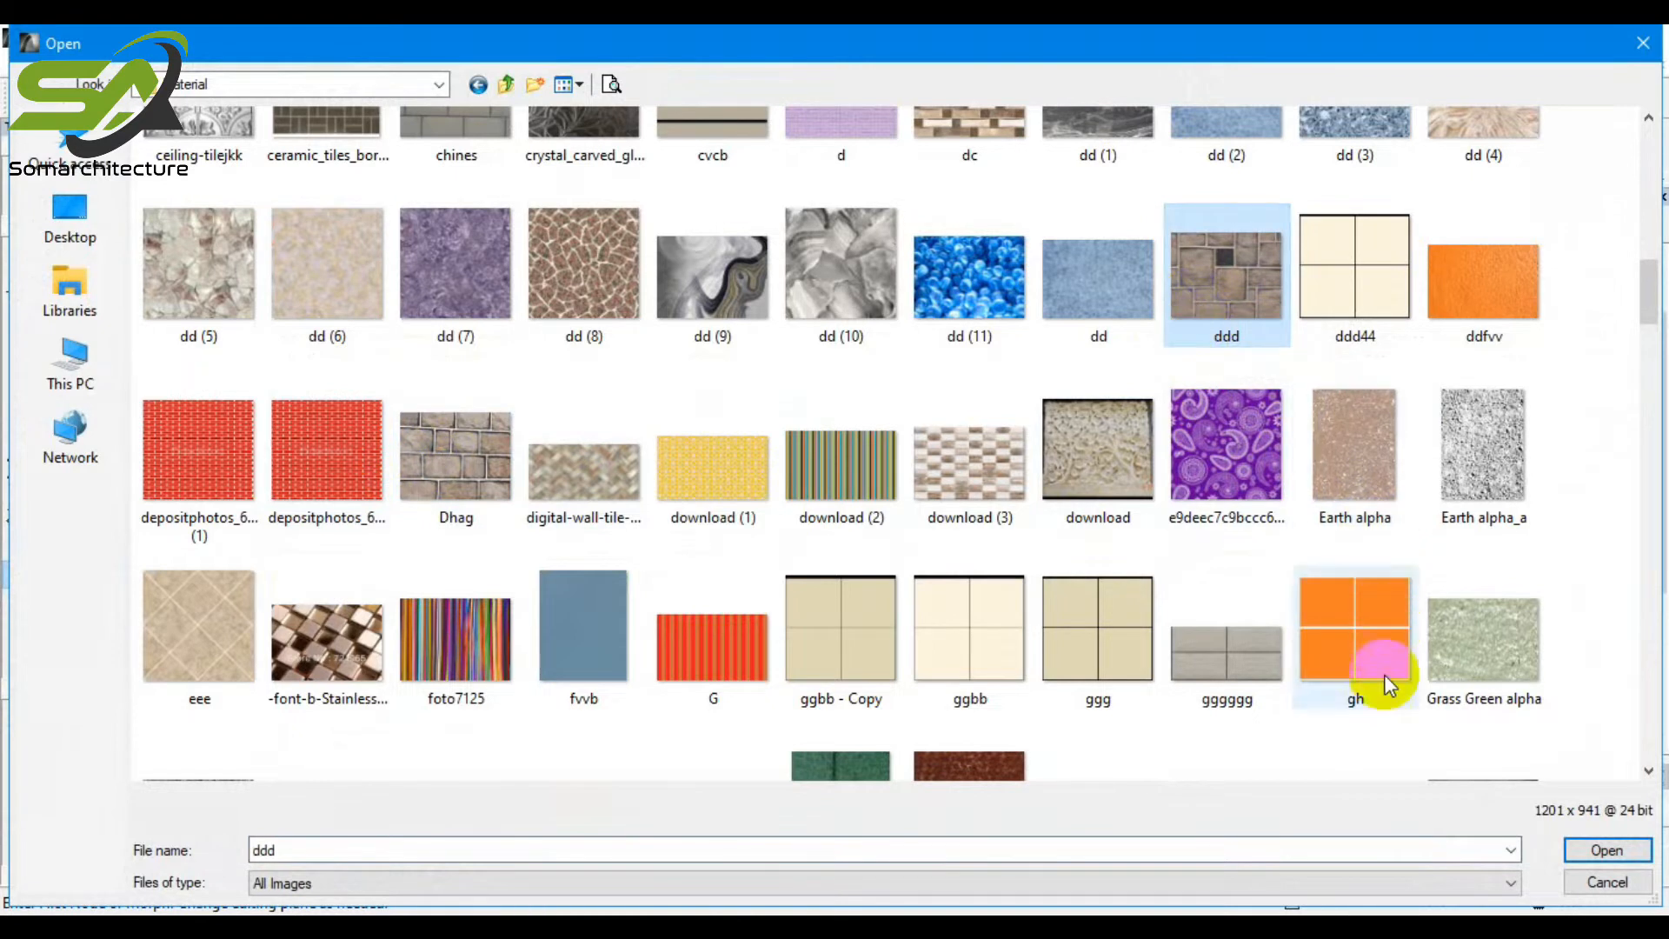
# Load the imagesmm stone picture from the nested Material folder as Wall Decor's texture.
pyautogui.scroll(-10, 1025, 490)
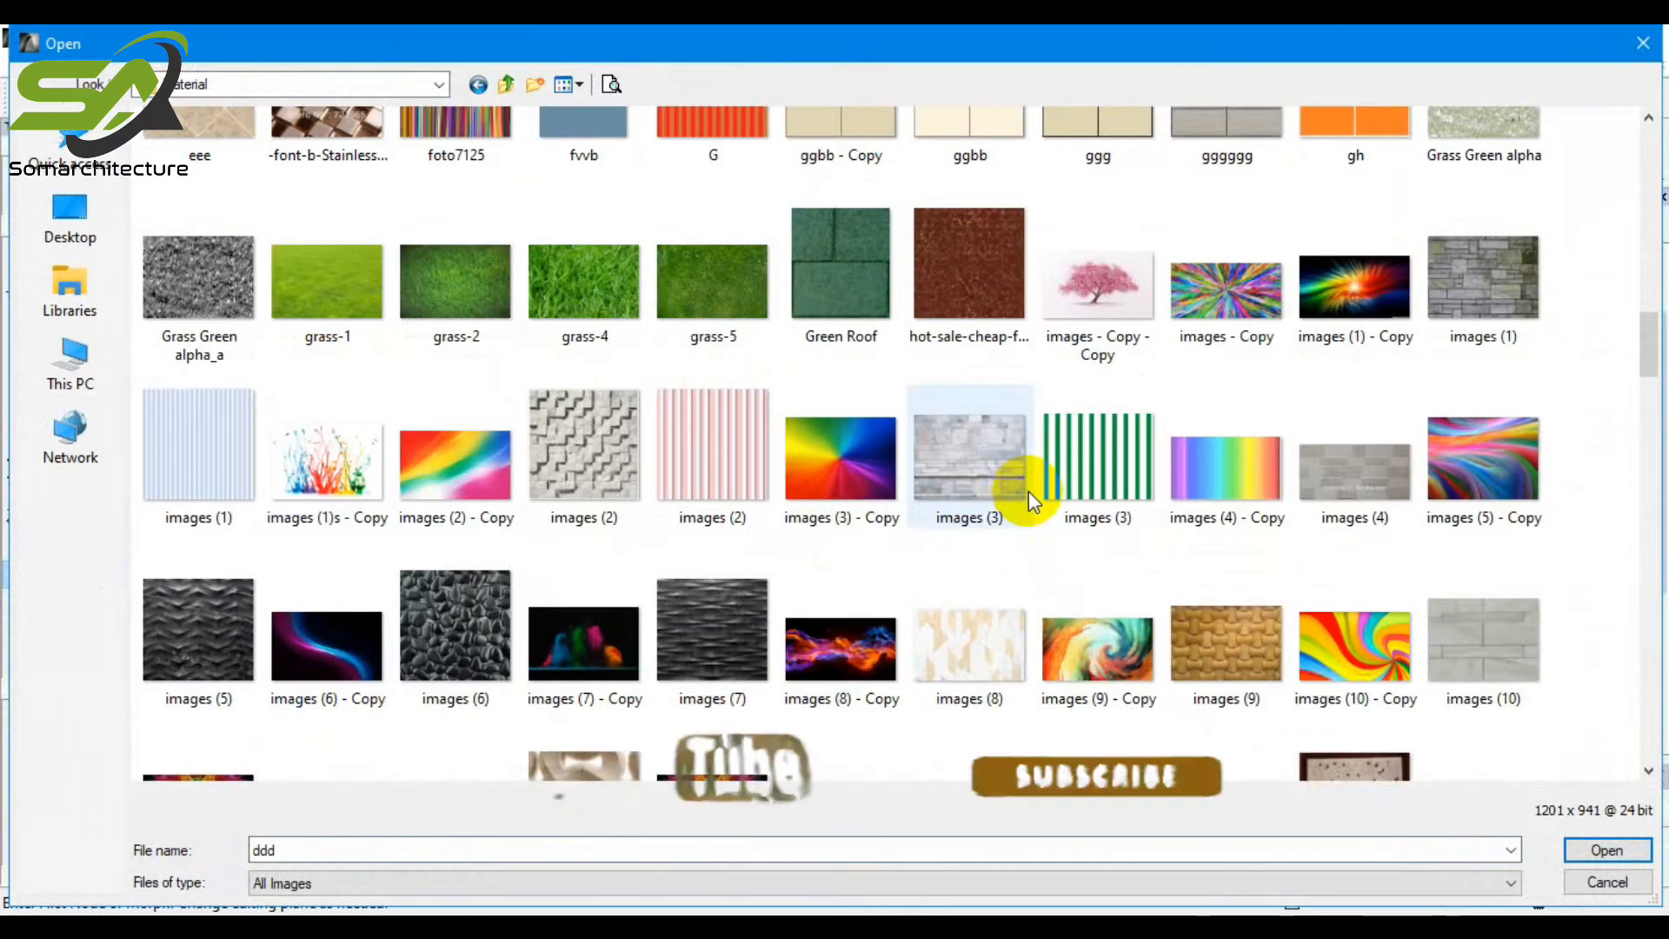
pyautogui.scroll(-8, 1029, 490)
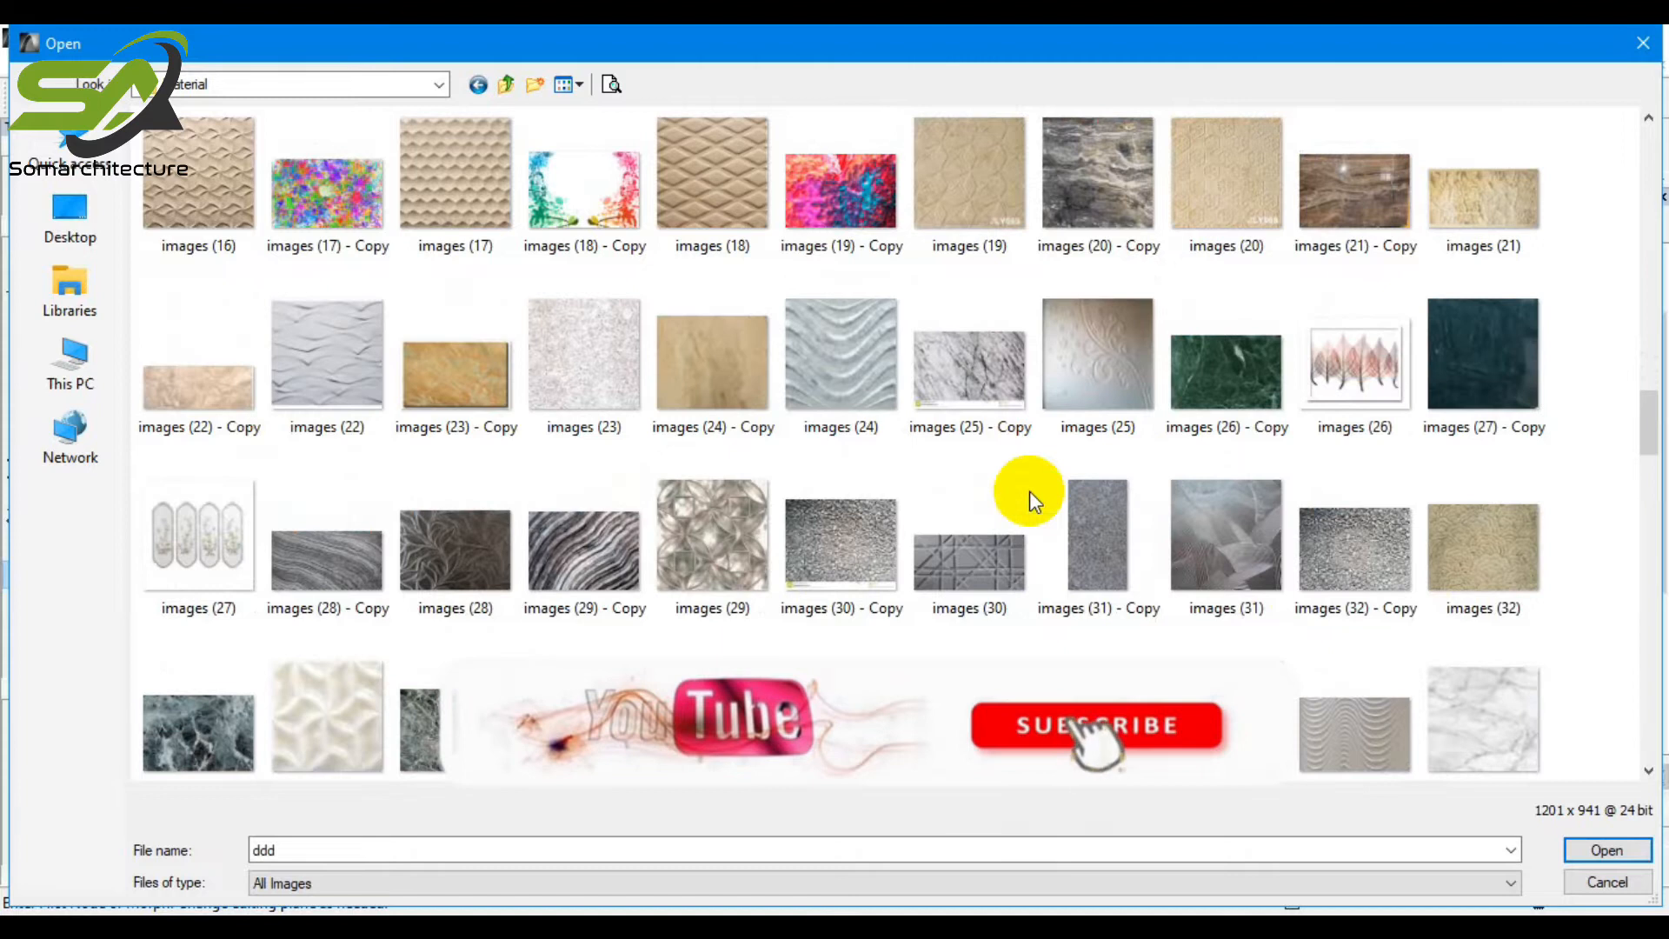
pyautogui.scroll(-3, 1029, 490)
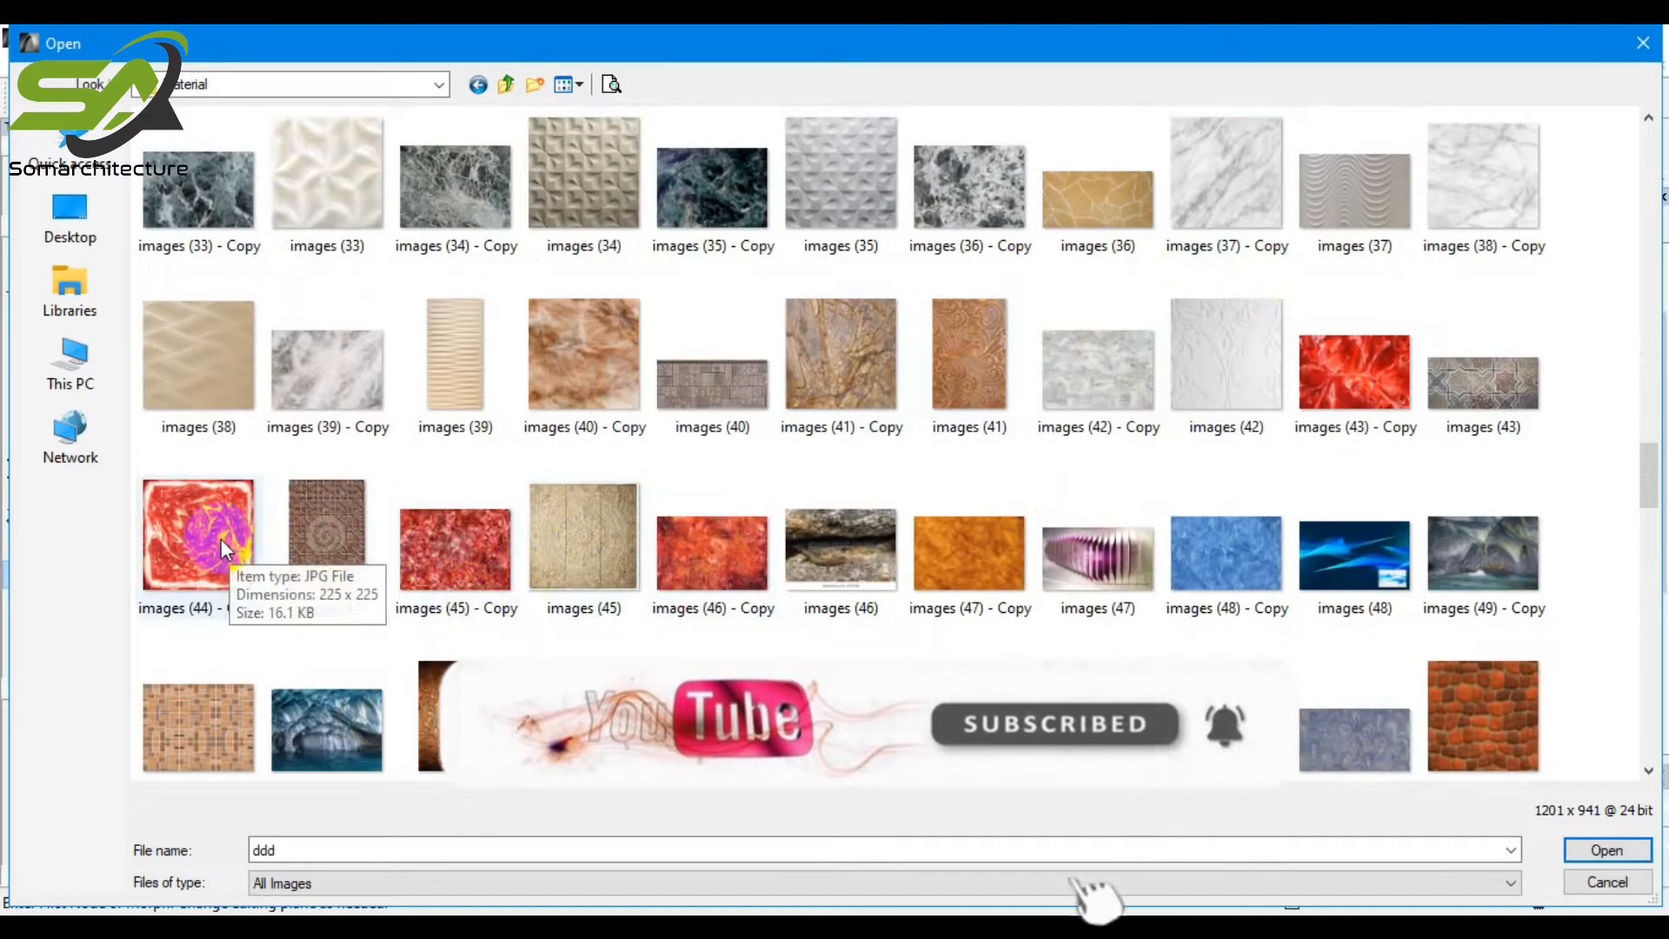
pyautogui.scroll(-10, 471, 558)
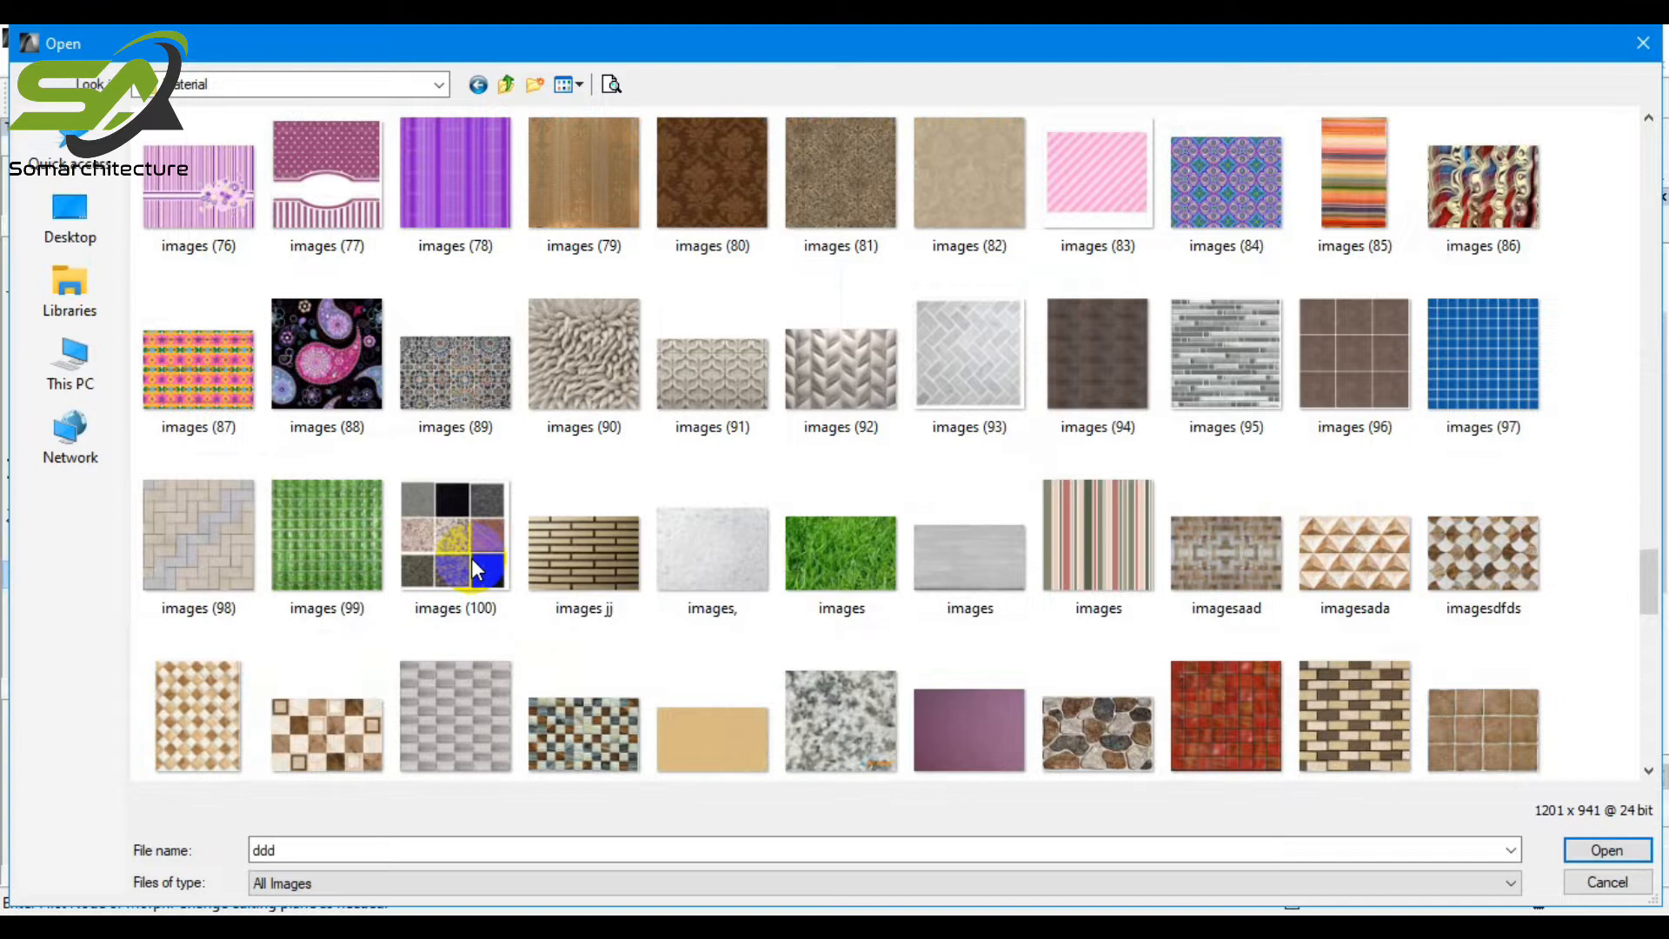
pyautogui.scroll(-3, 471, 558)
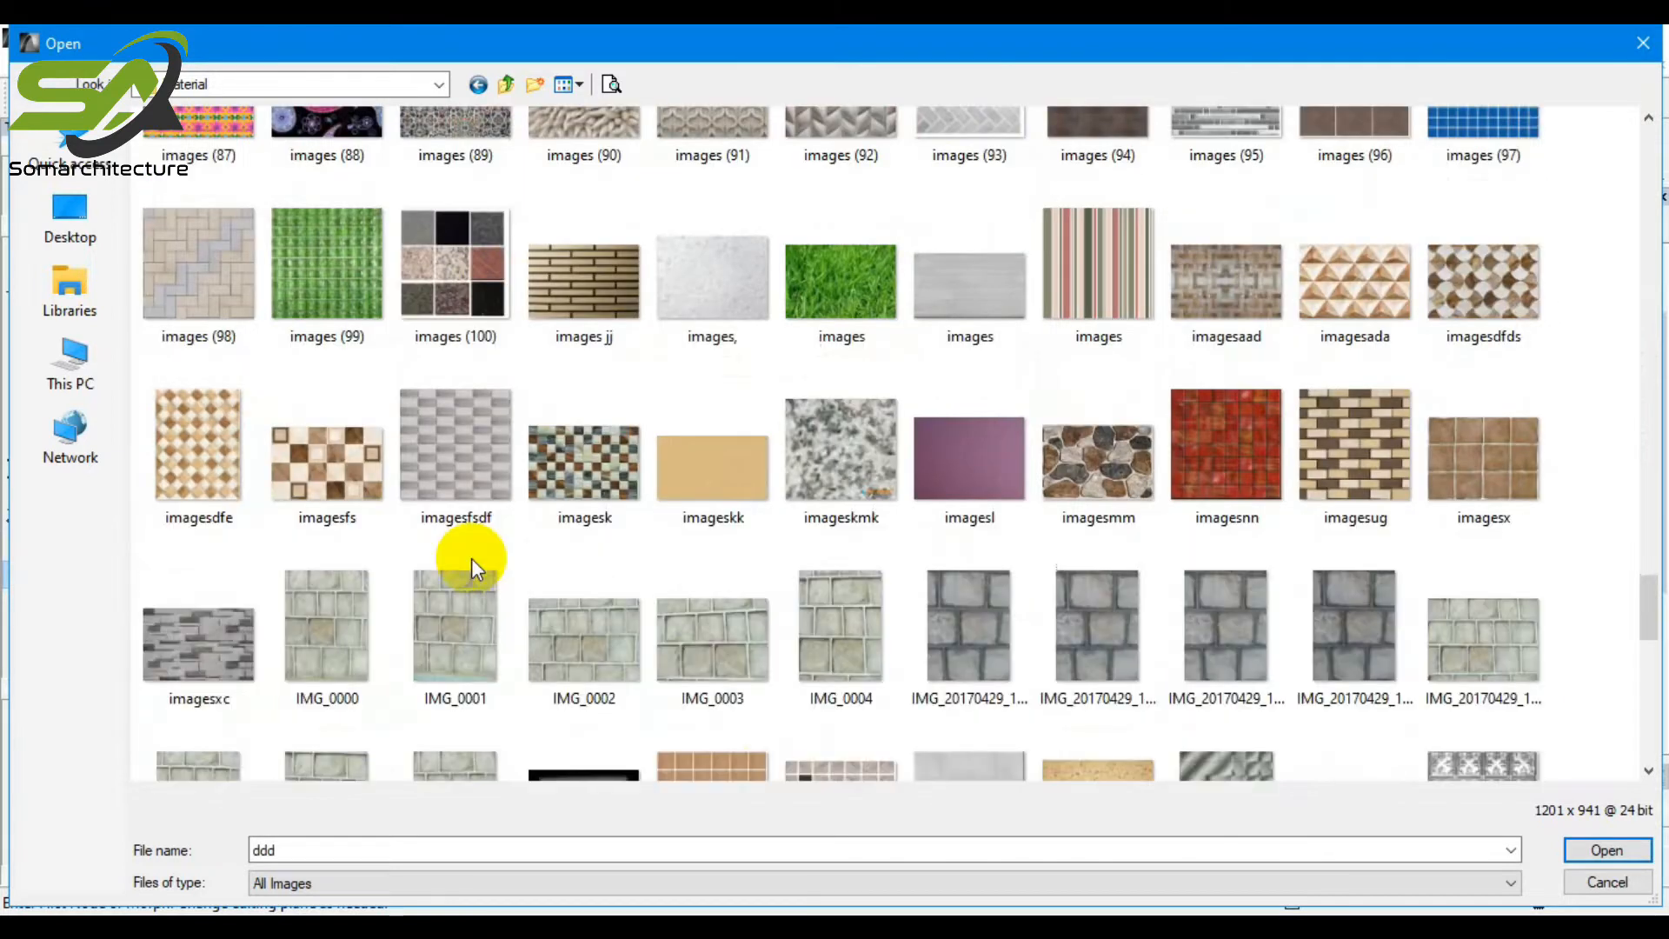
pyautogui.click(1099, 472)
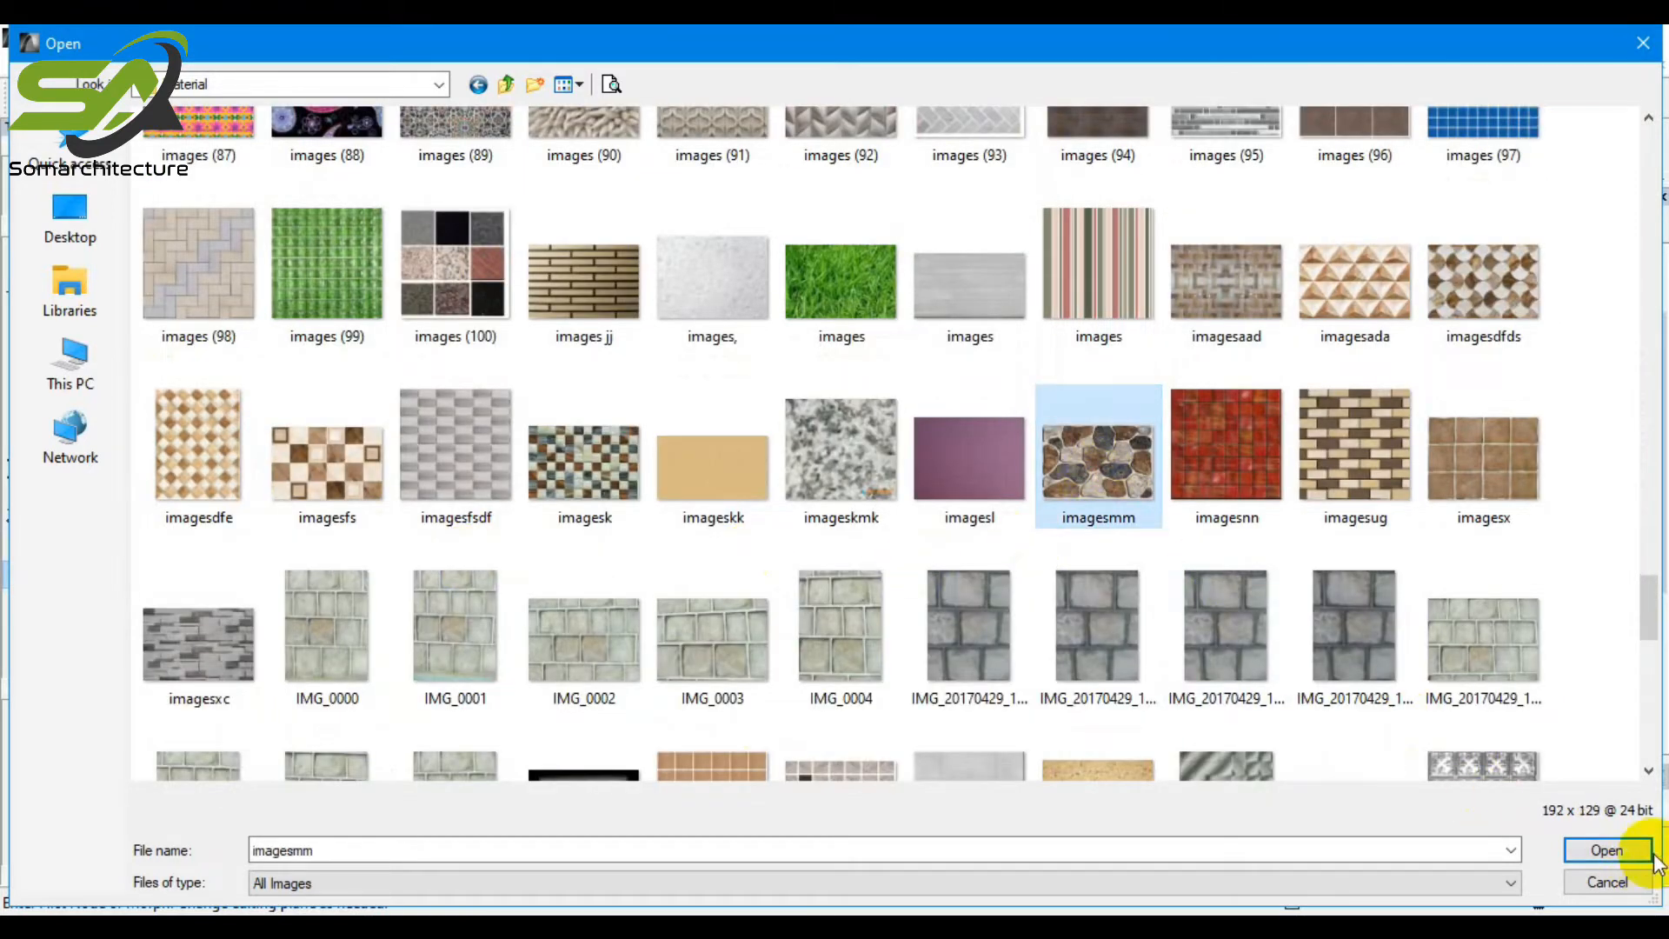
pyautogui.click(1606, 849)
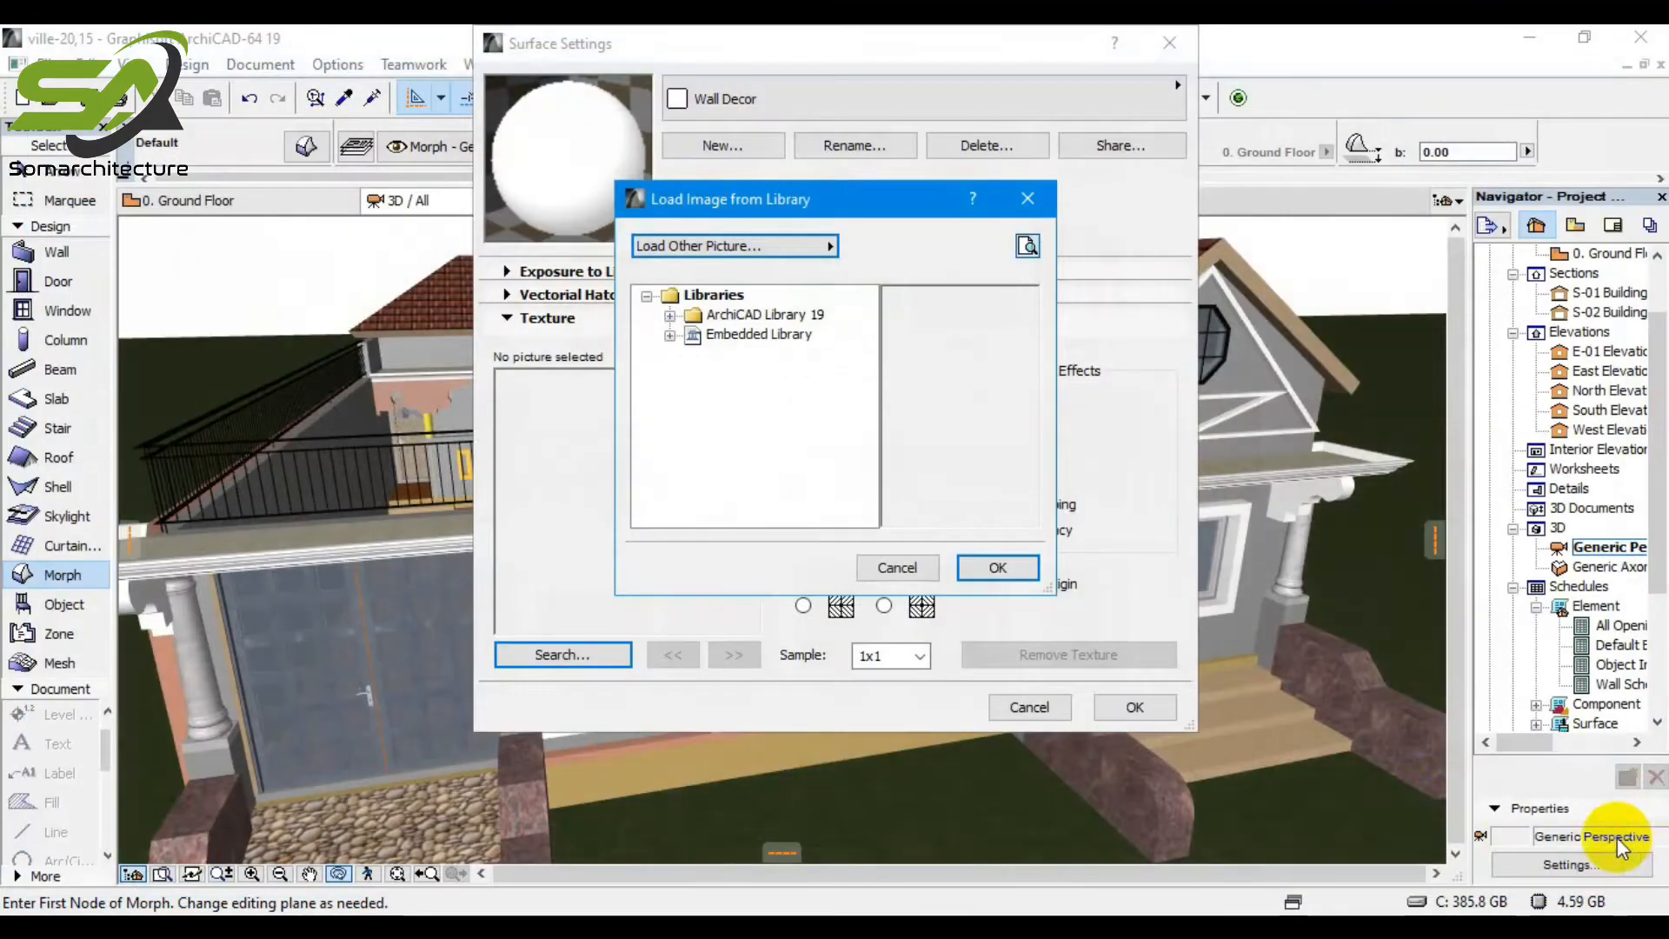
pyautogui.click(997, 567)
# Switch Wall Decor to the CineRender by MAXON engine and update its CineRender settings from the internal ones.
pyautogui.click(900, 229)
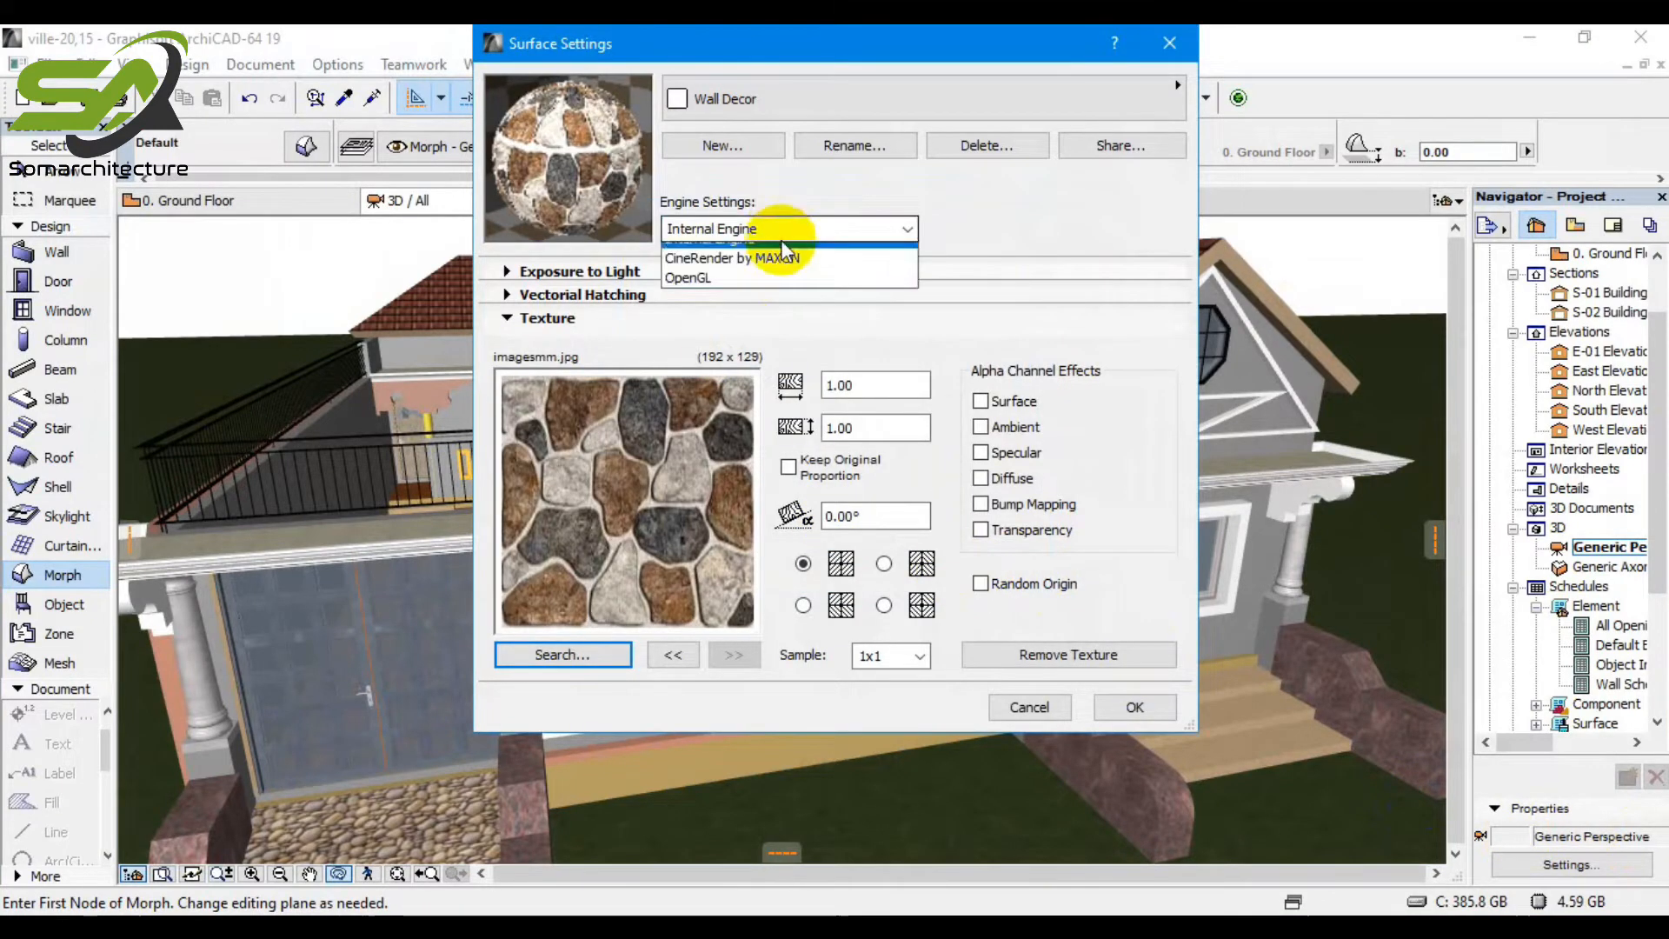
pyautogui.click(788, 274)
pyautogui.click(640, 708)
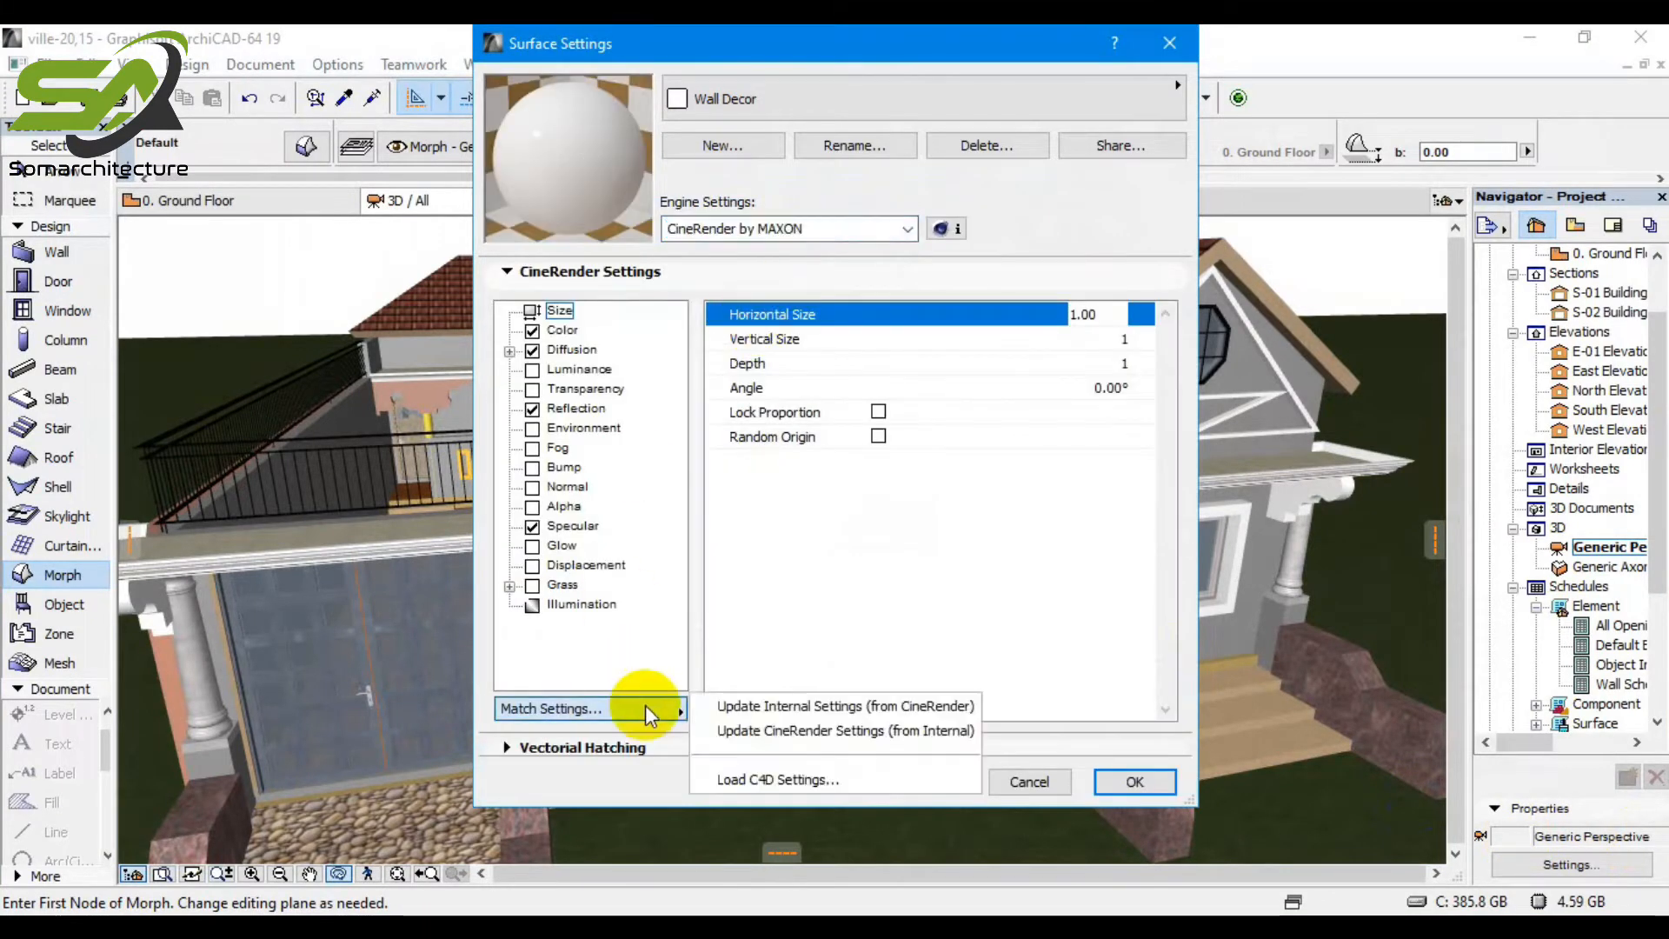
pyautogui.click(761, 730)
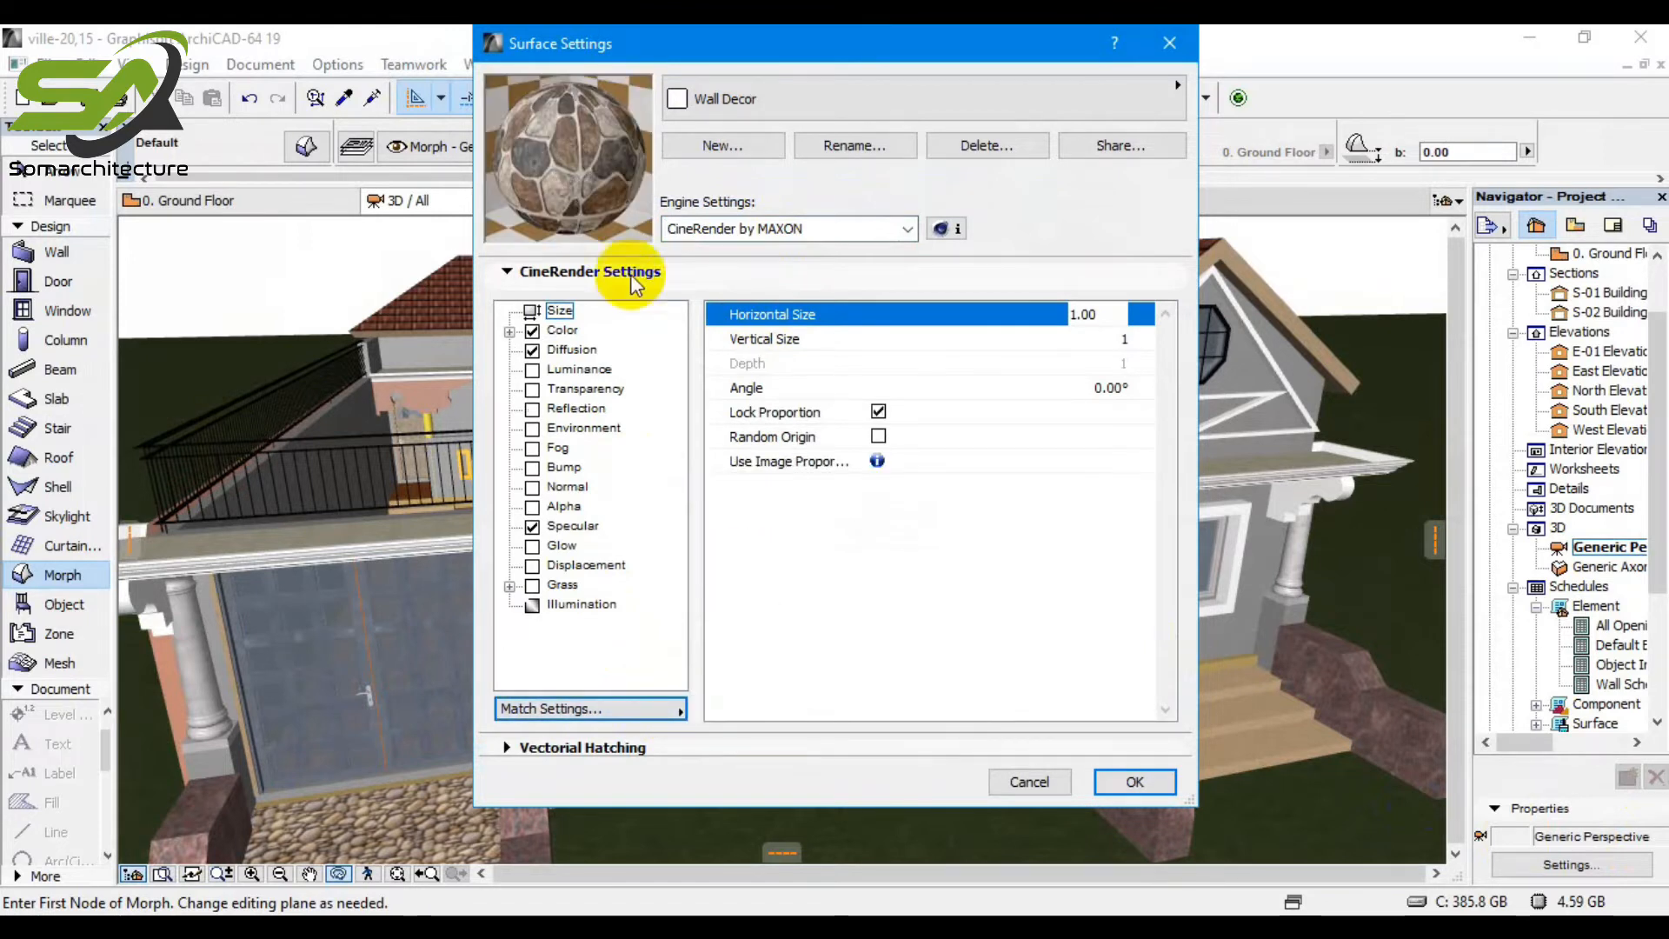
# Create a new surface named NNN by duplicating Paint - Glossy White.
pyautogui.click(828, 80)
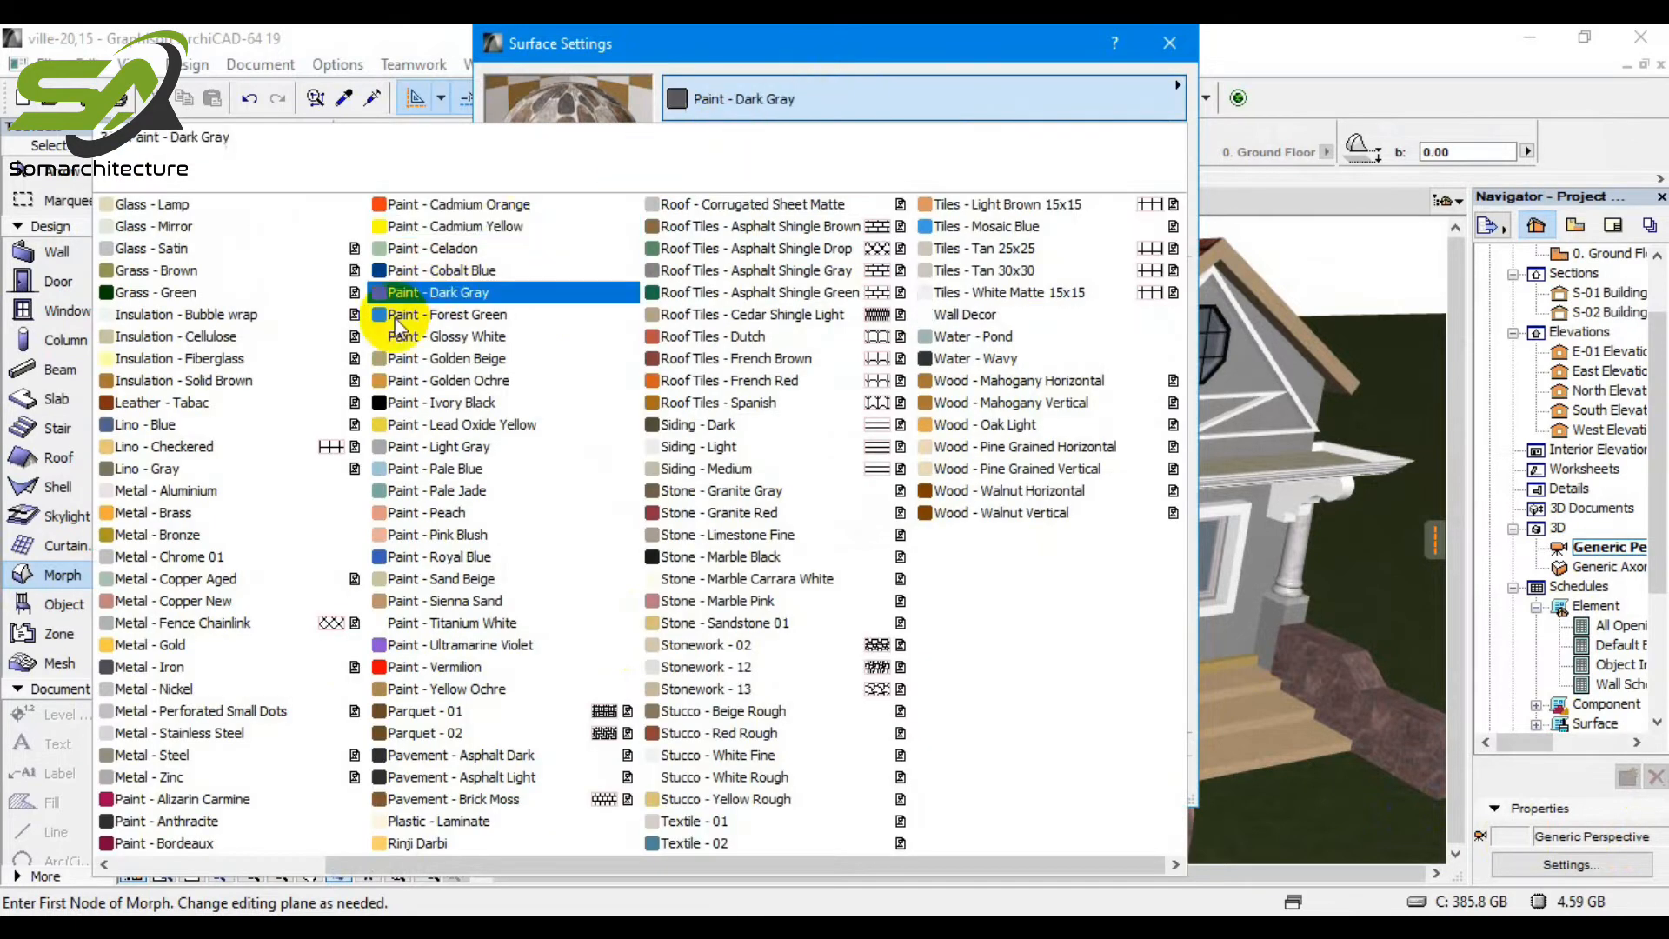
pyautogui.click(487, 336)
pyautogui.click(764, 172)
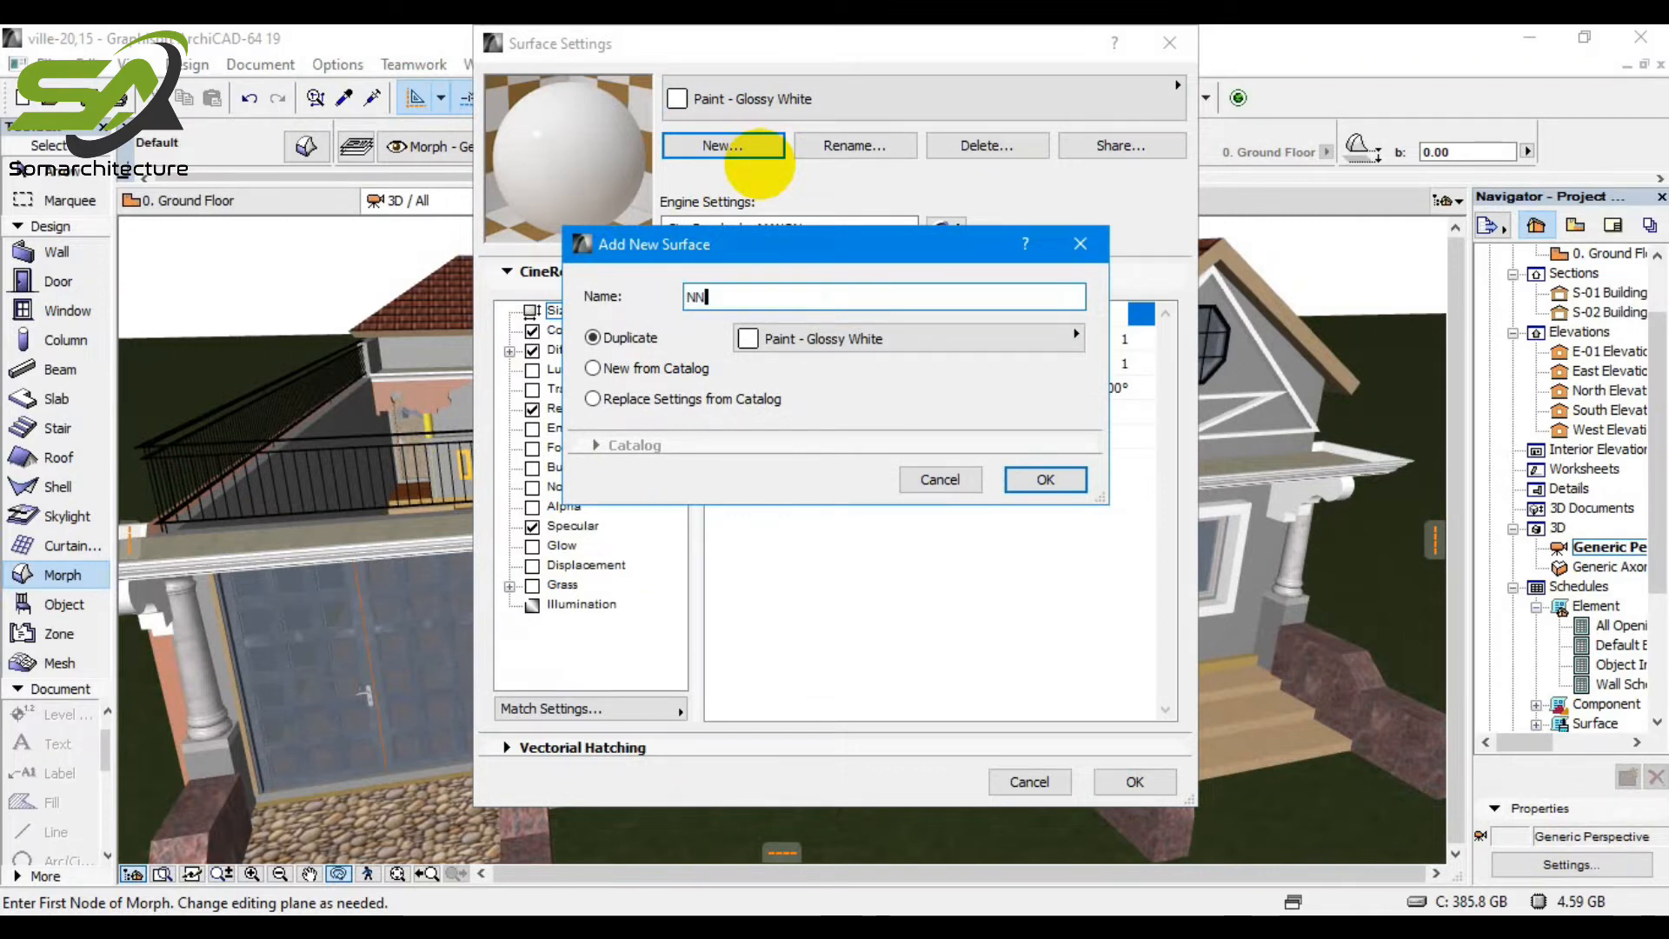
pyautogui.click(1045, 479)
# Switch NNN to the Internal Engine settings and start loading a texture picture from a file on disk.
pyautogui.click(782, 233)
pyautogui.click(780, 251)
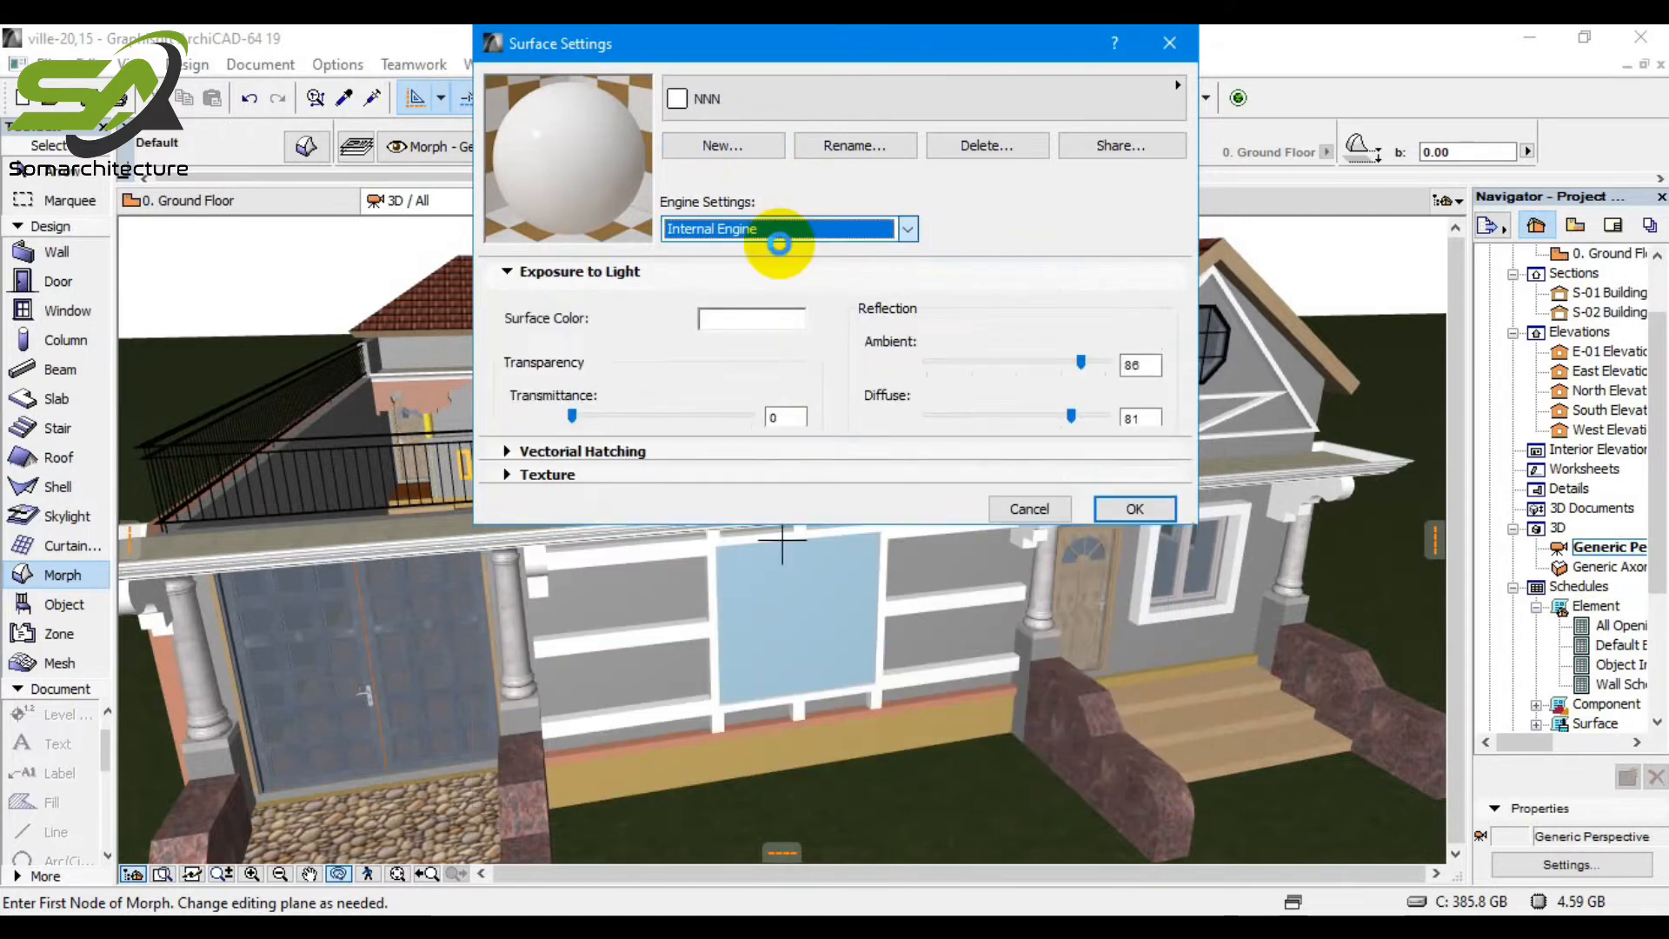
pyautogui.click(561, 654)
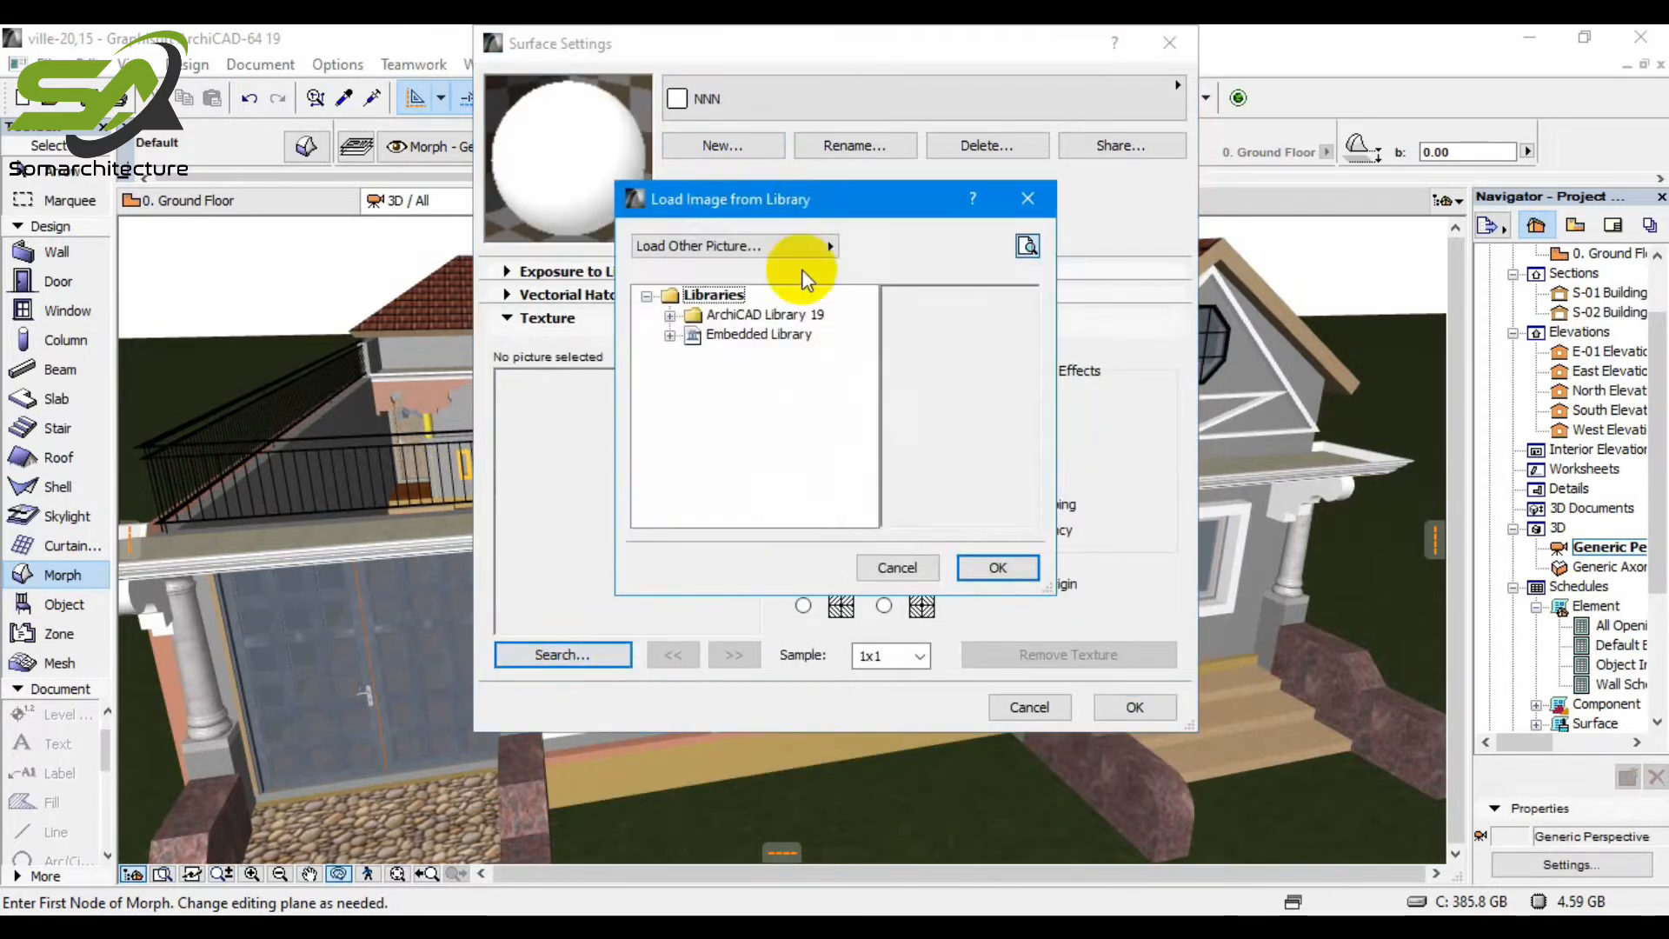
pyautogui.click(806, 251)
pyautogui.click(923, 284)
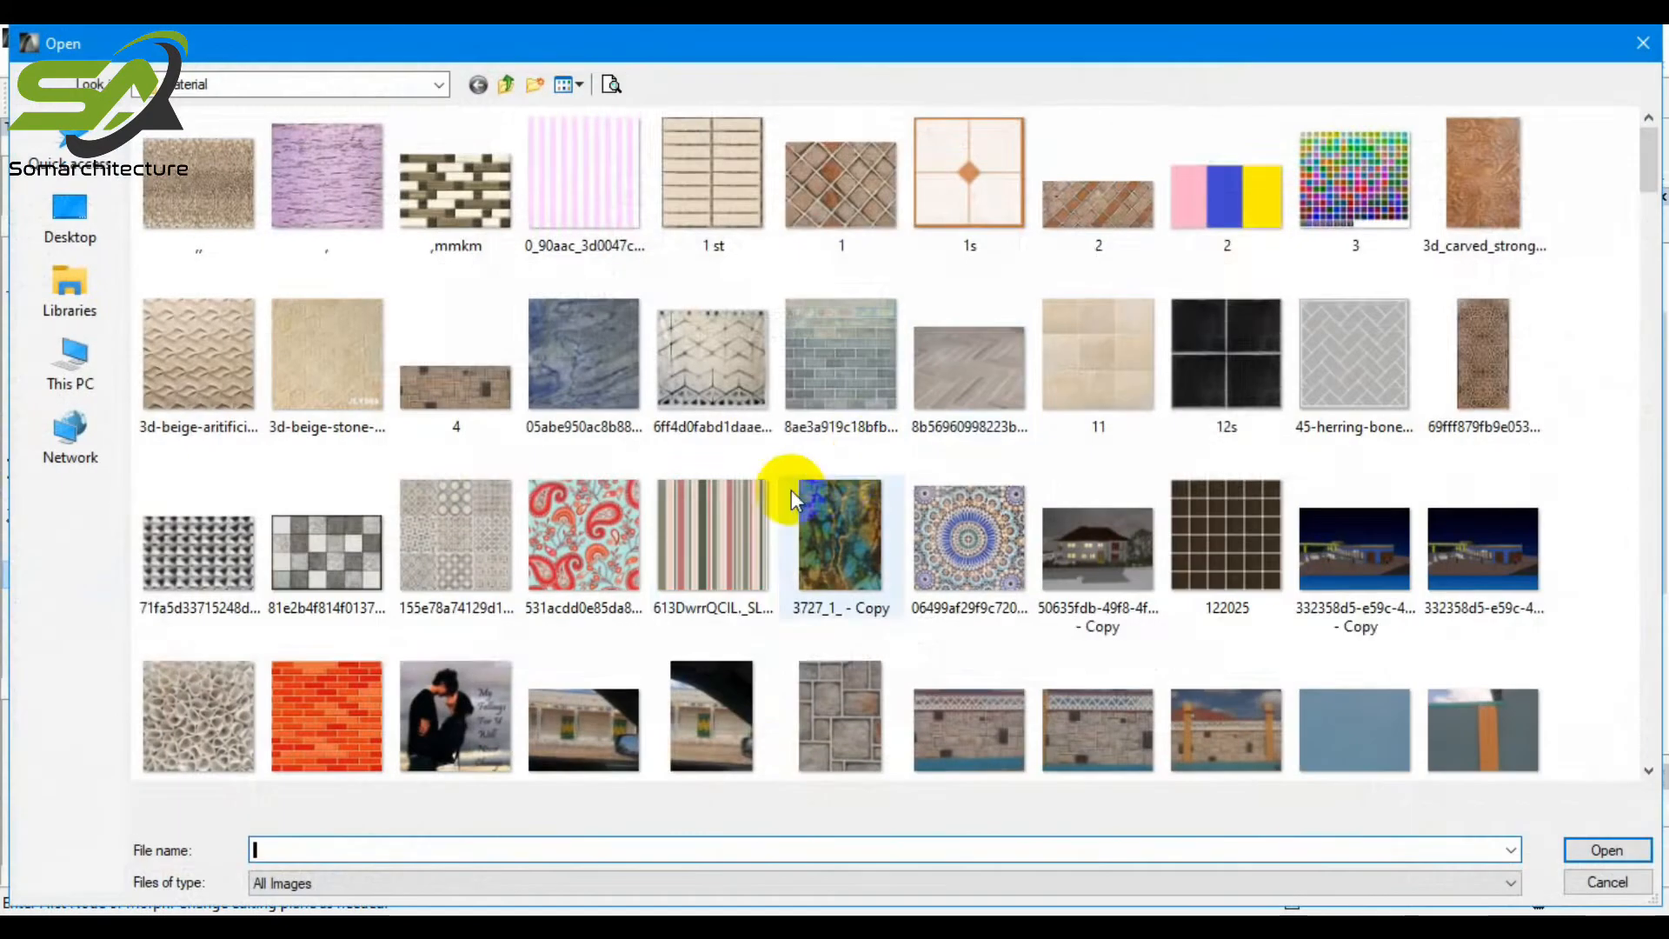
# Look through the Material folder's pictures for a paving texture, comparing the Back picture with the other patterns.
pyautogui.scroll(-3, 770, 489)
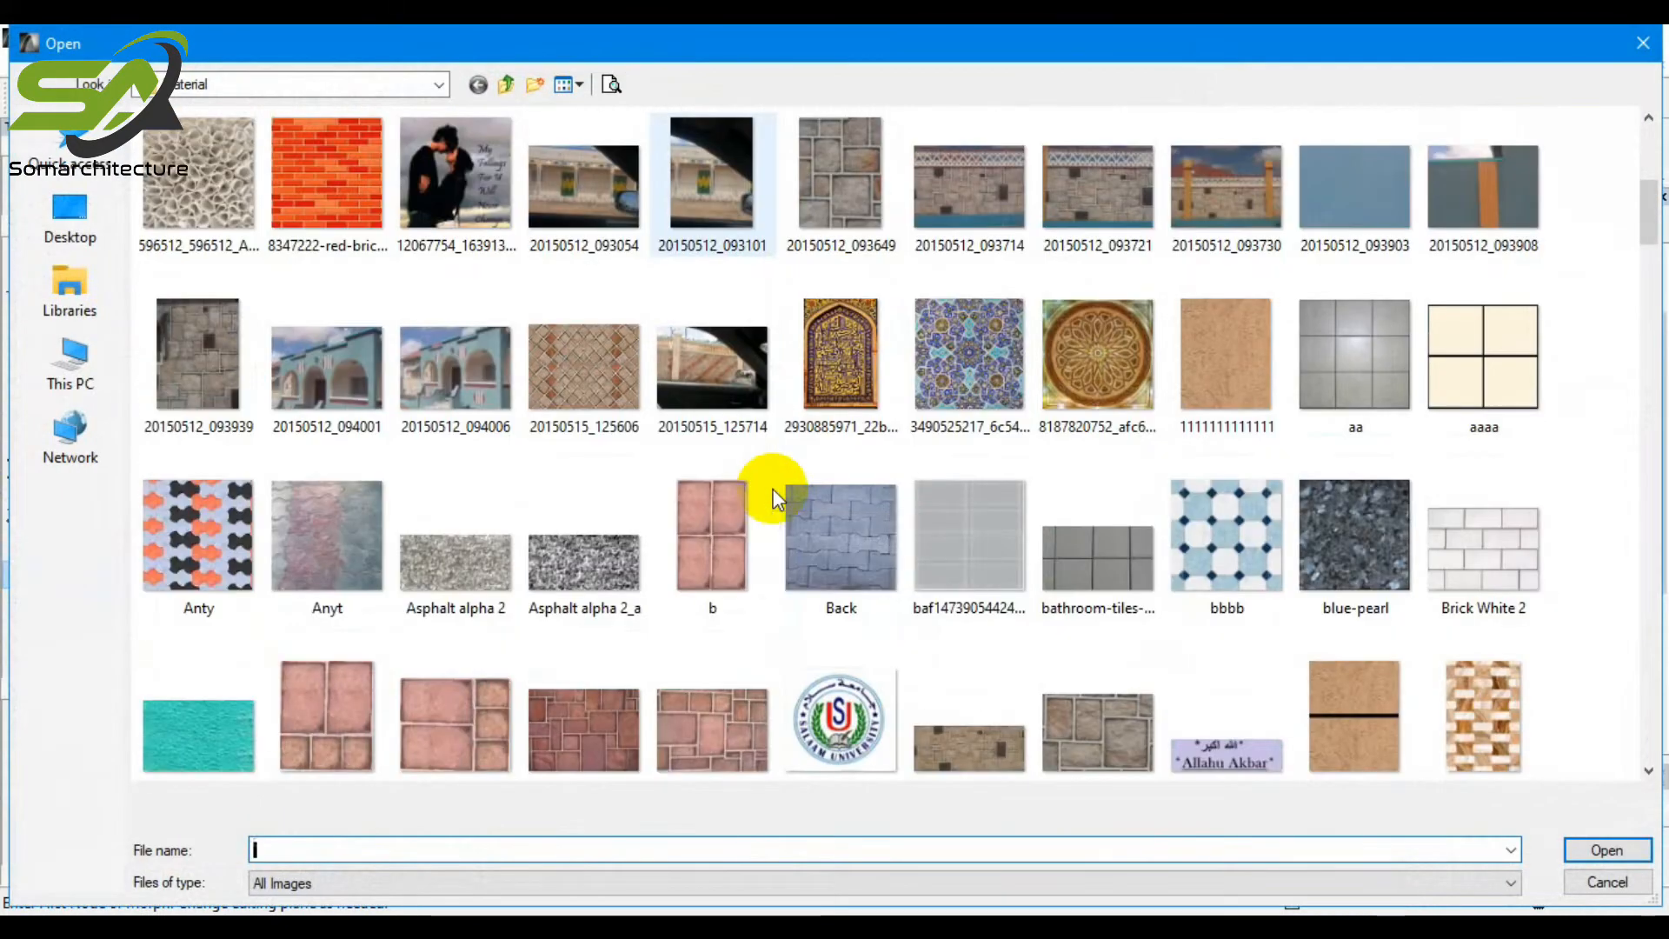
pyautogui.click(854, 553)
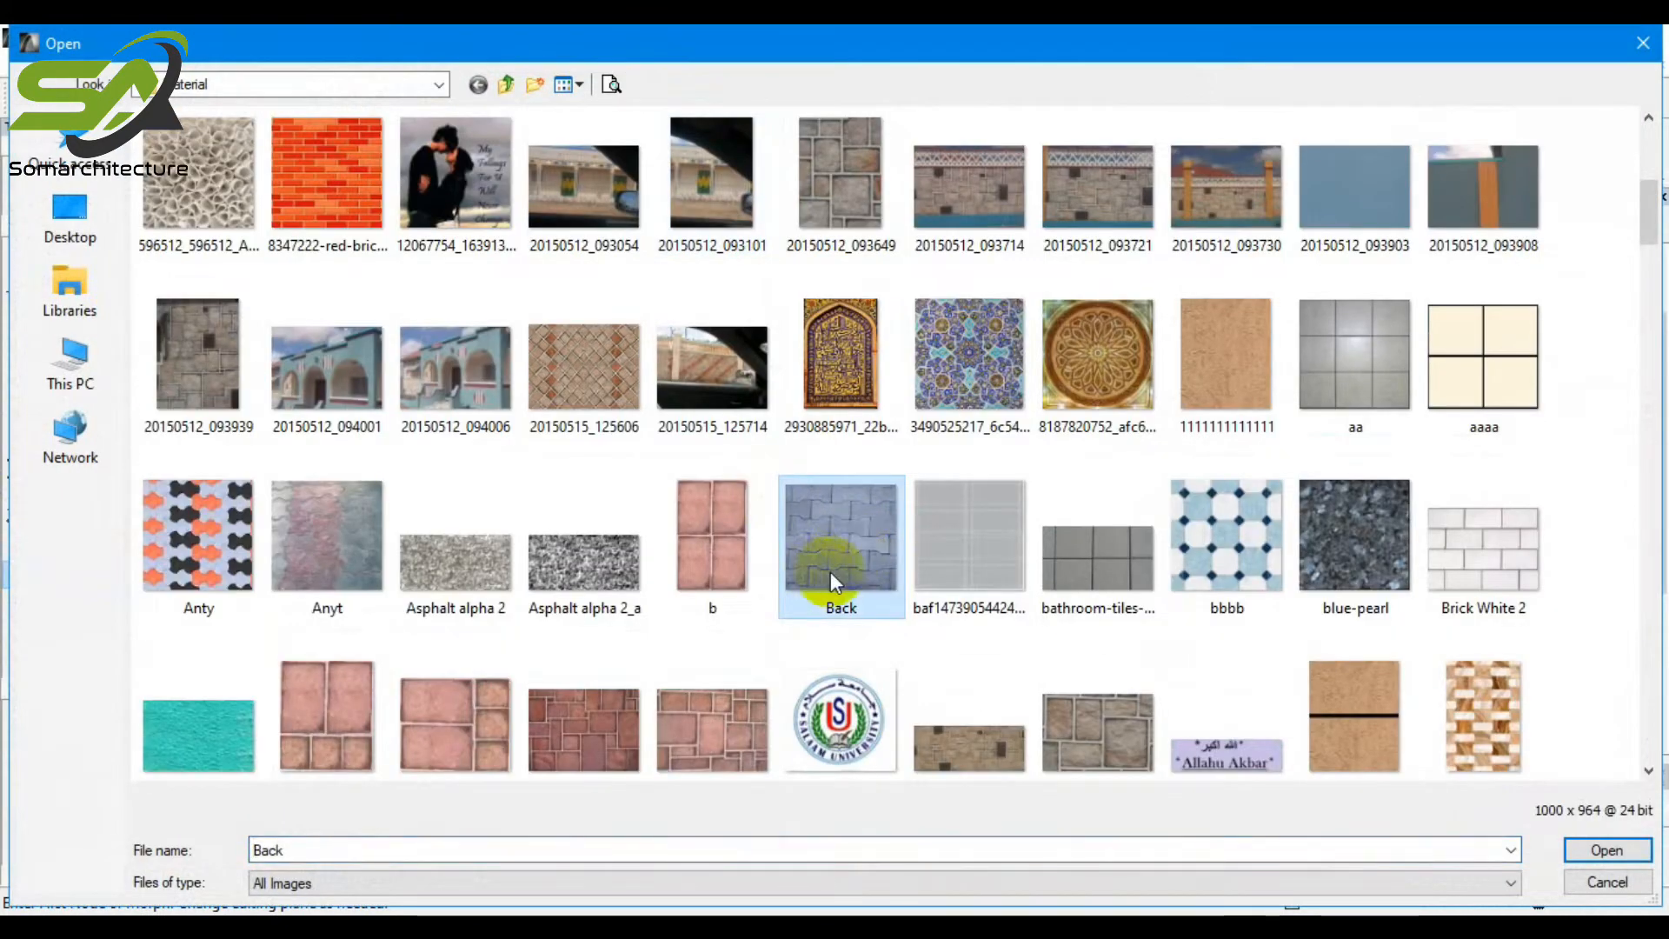
pyautogui.scroll(-3, 831, 571)
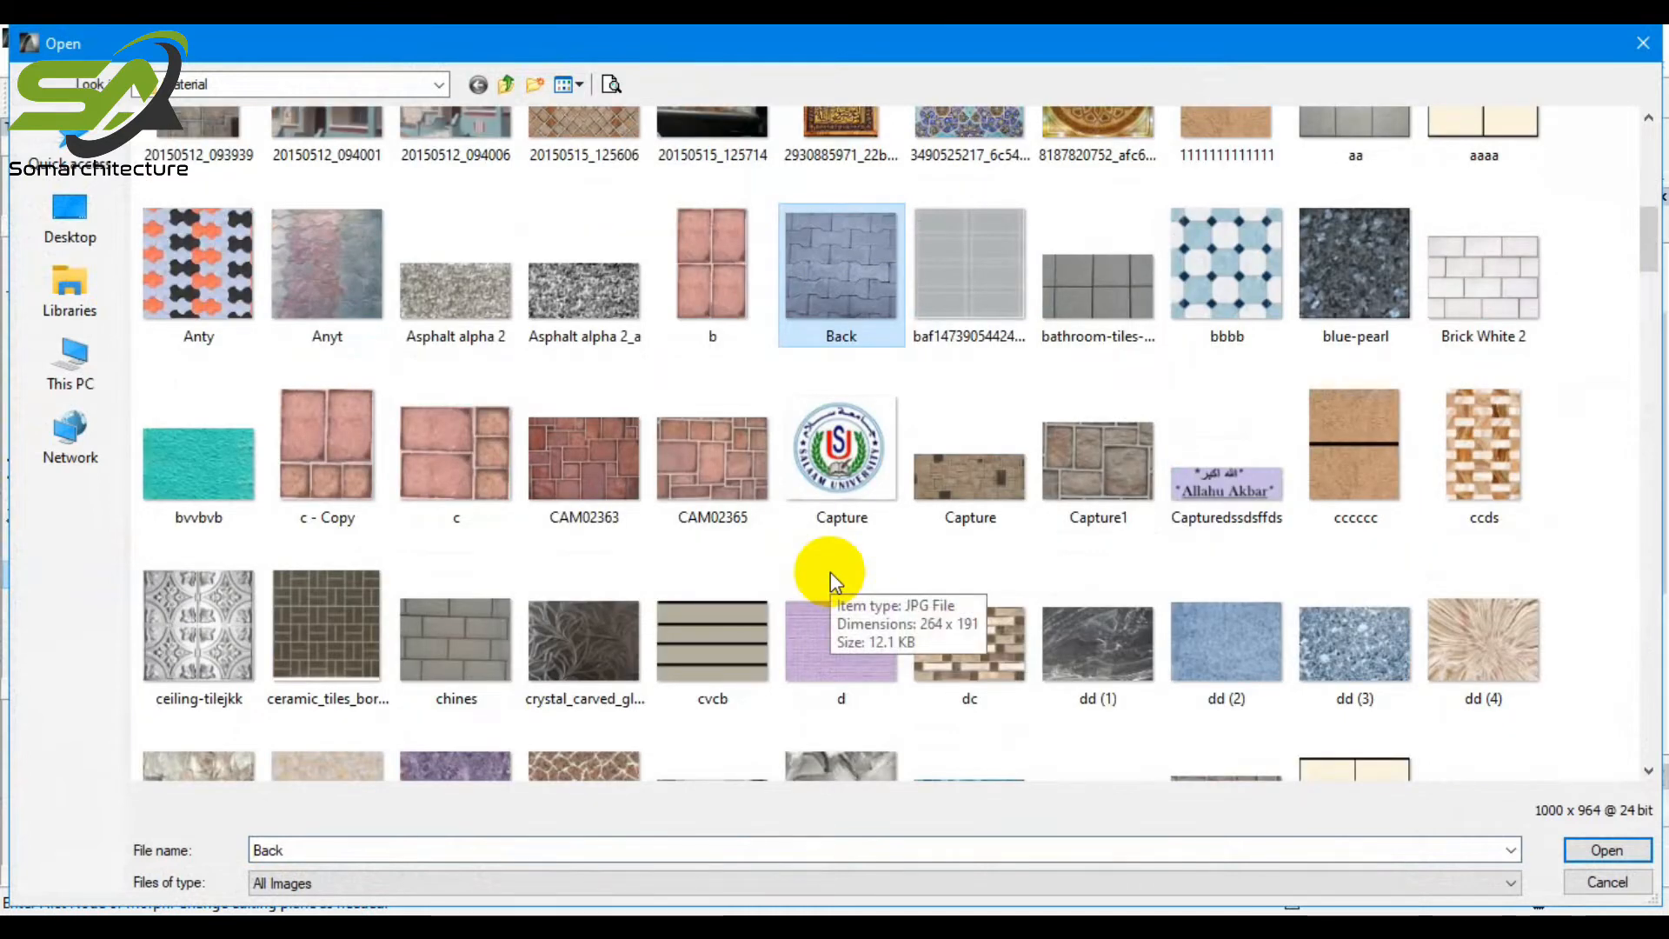
pyautogui.scroll(-6, 831, 572)
pyautogui.scroll(-3, 831, 572)
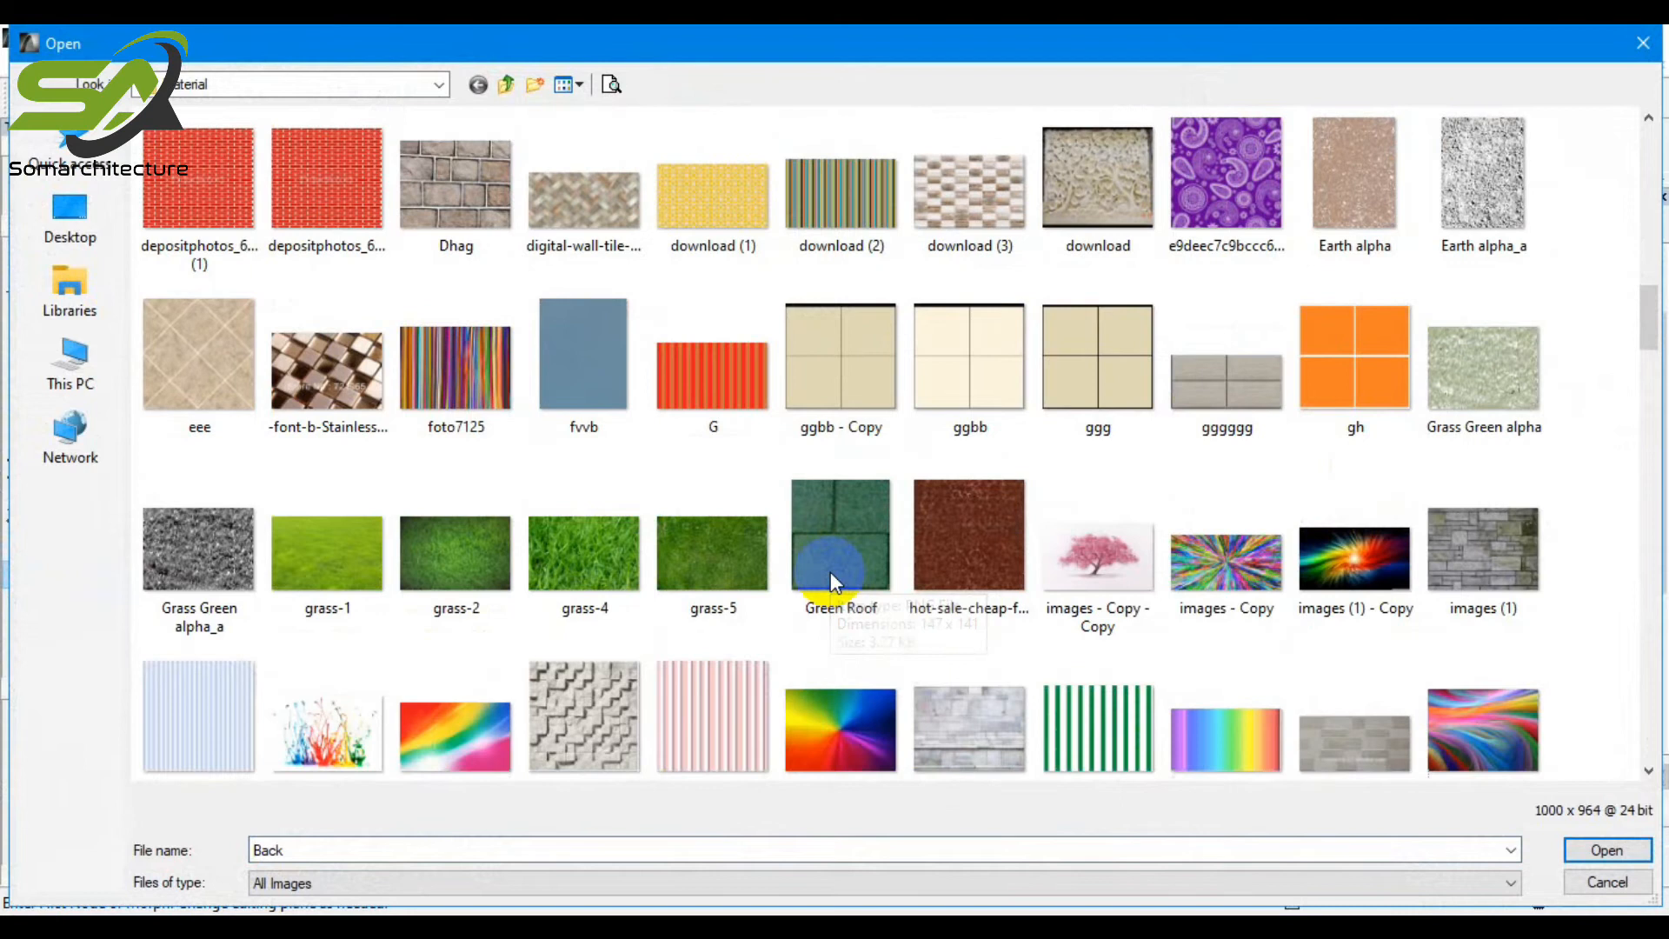
pyautogui.scroll(-3, 831, 571)
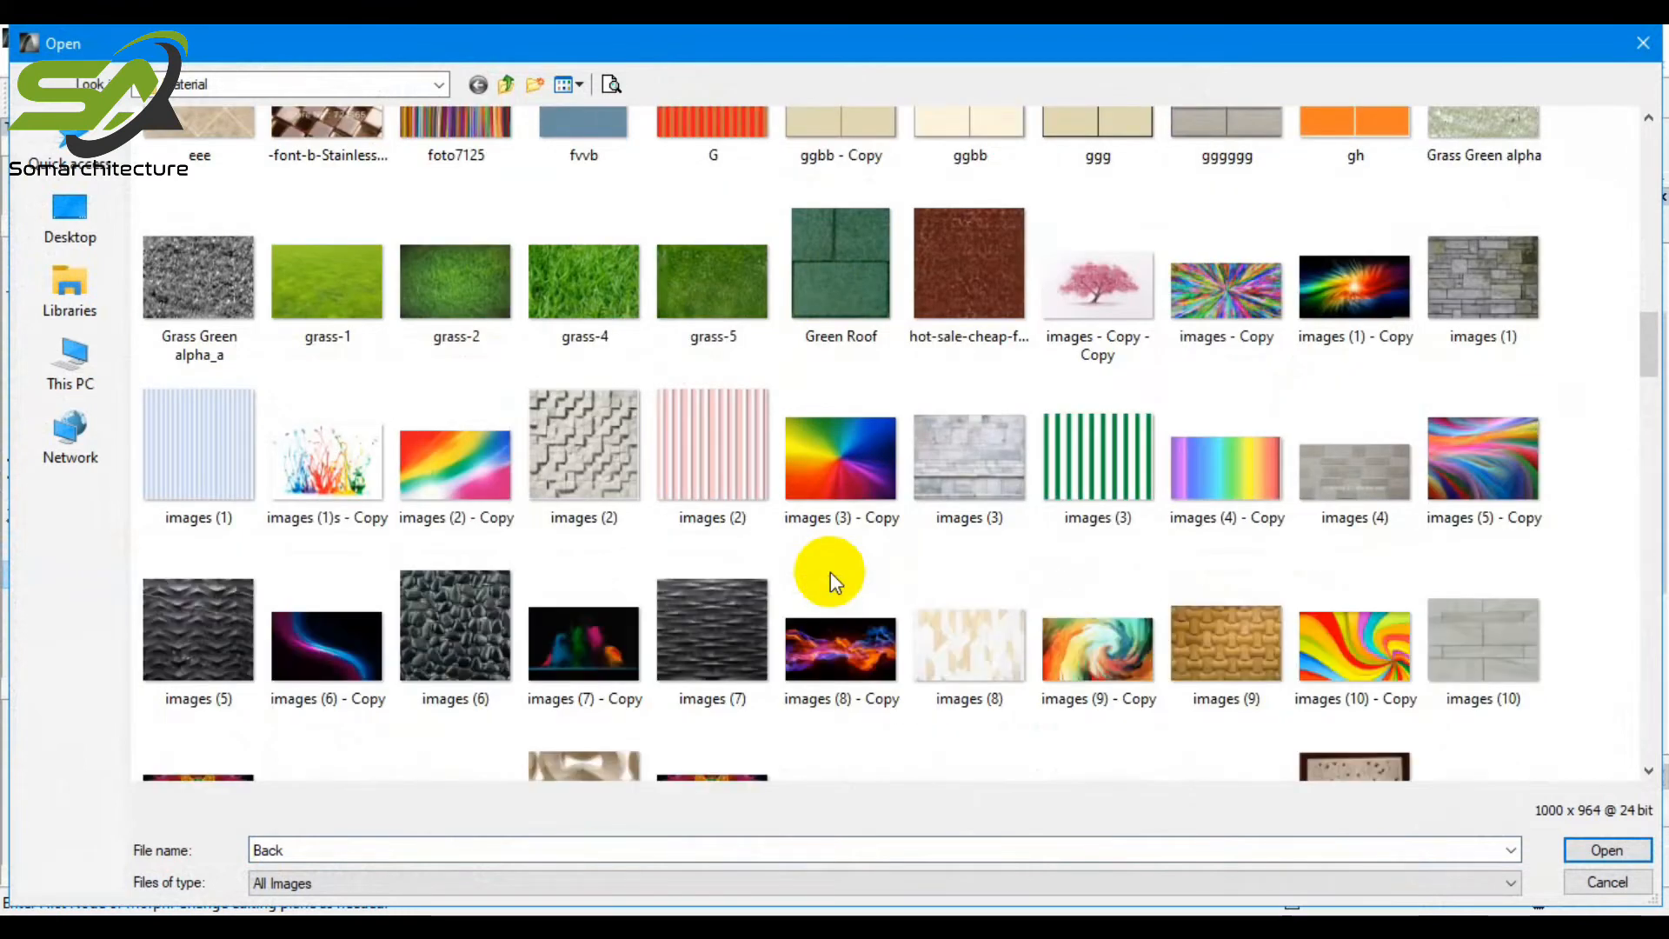
pyautogui.scroll(-6, 831, 572)
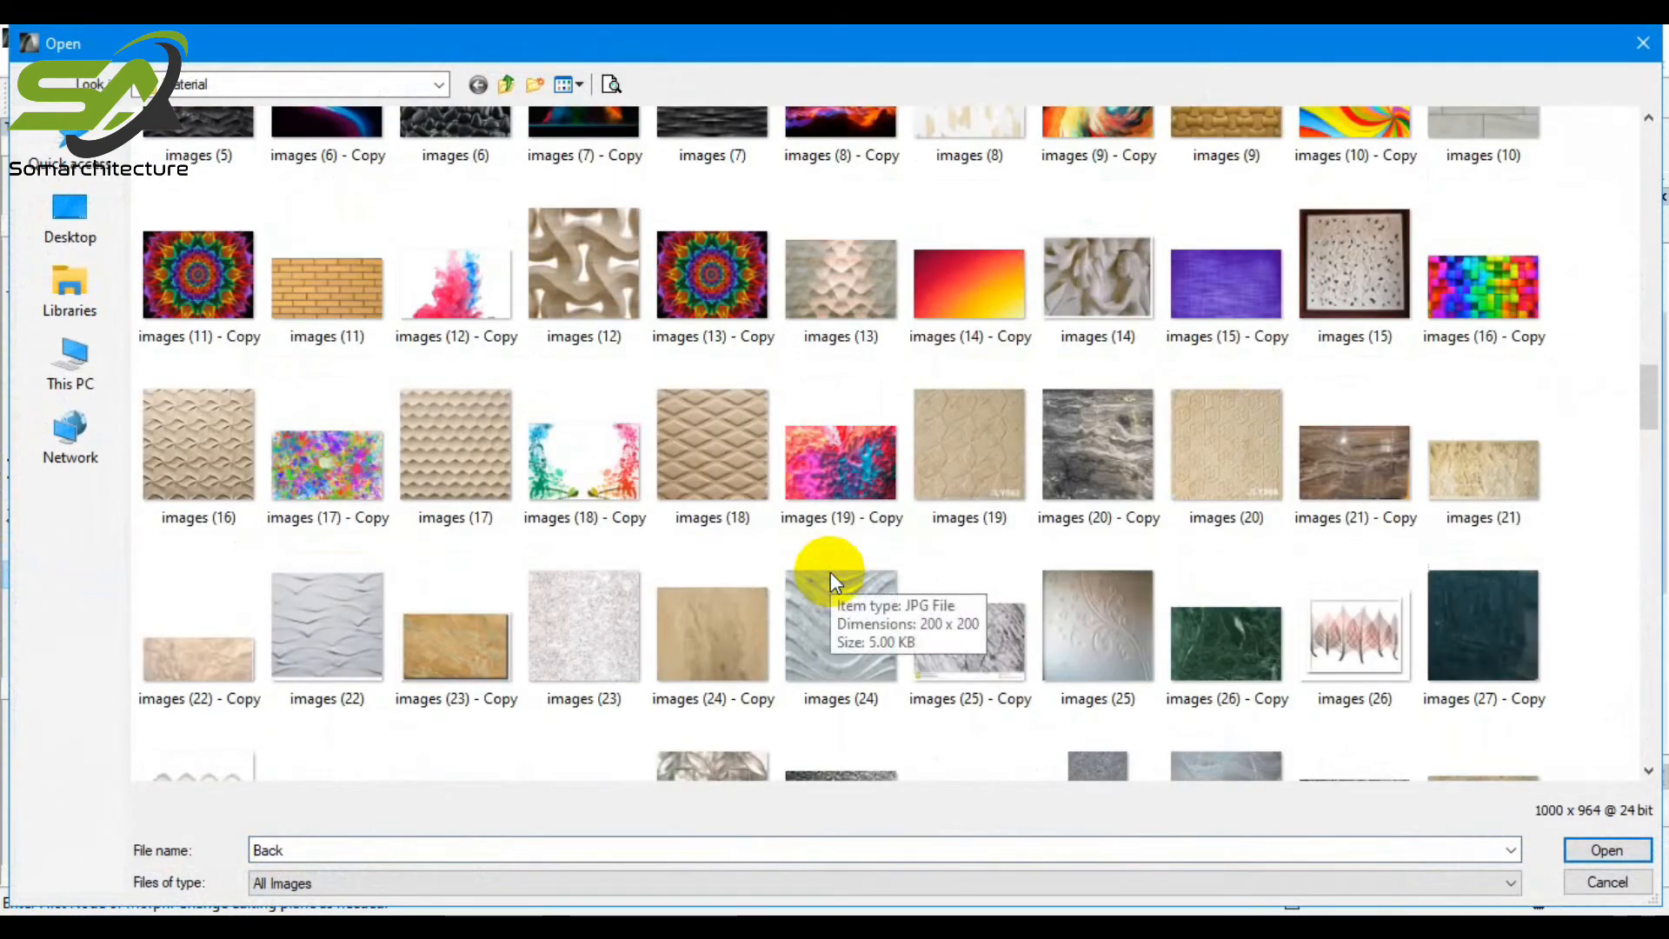
pyautogui.scroll(-3, 831, 572)
pyautogui.scroll(6, 831, 571)
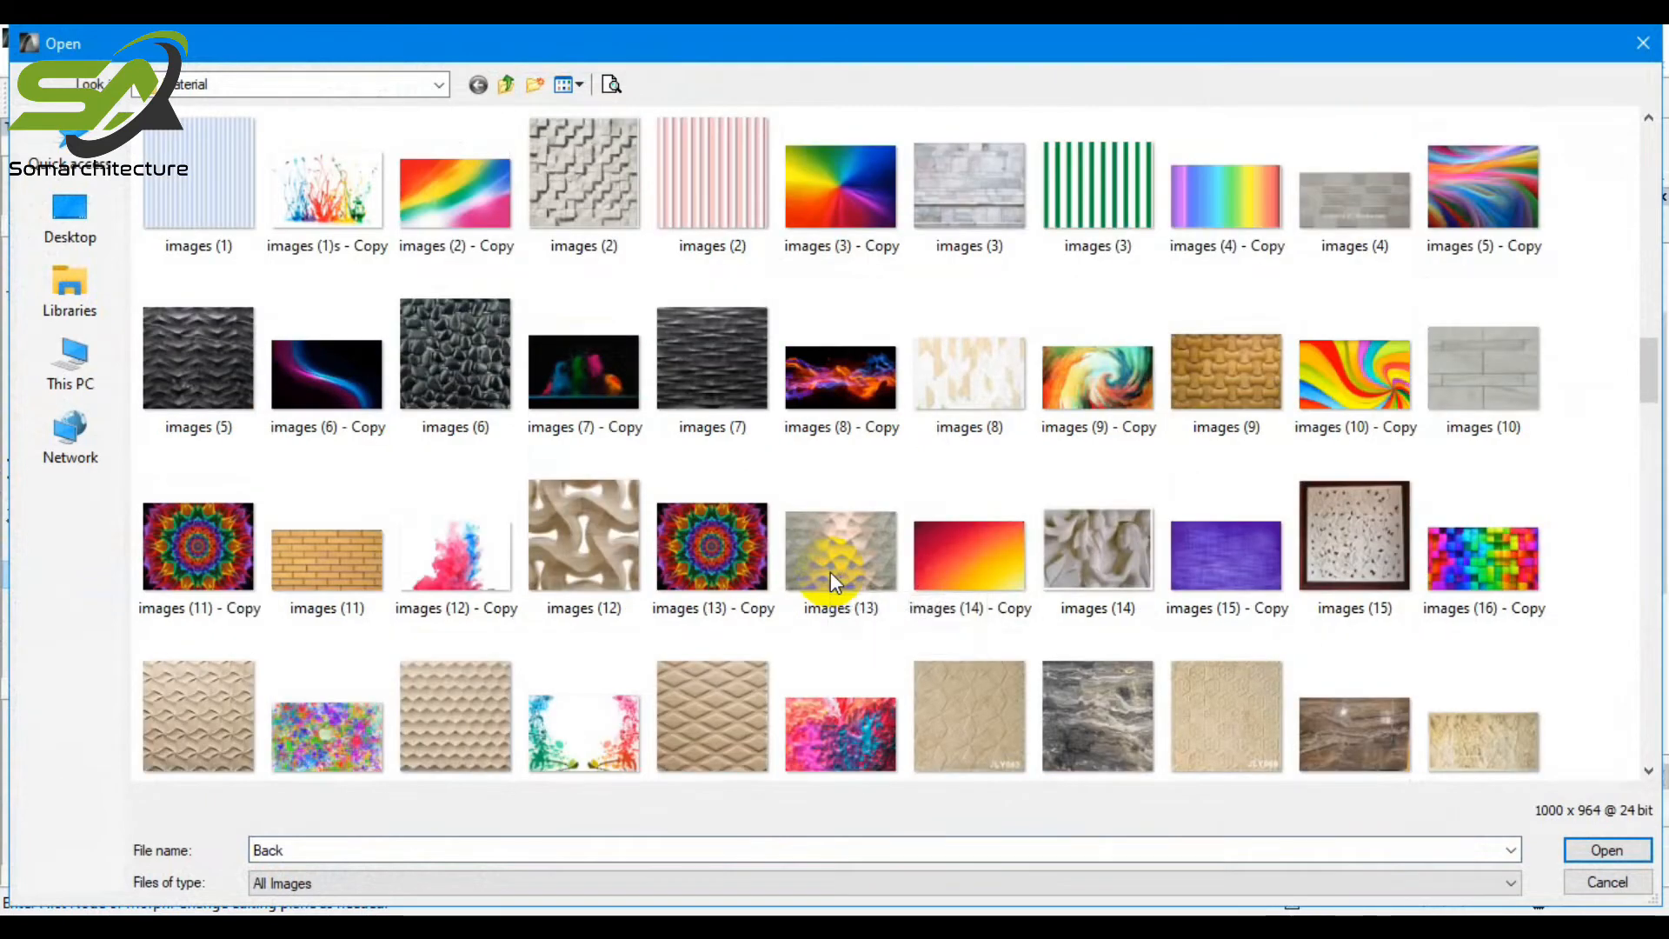
pyautogui.scroll(-15, 831, 571)
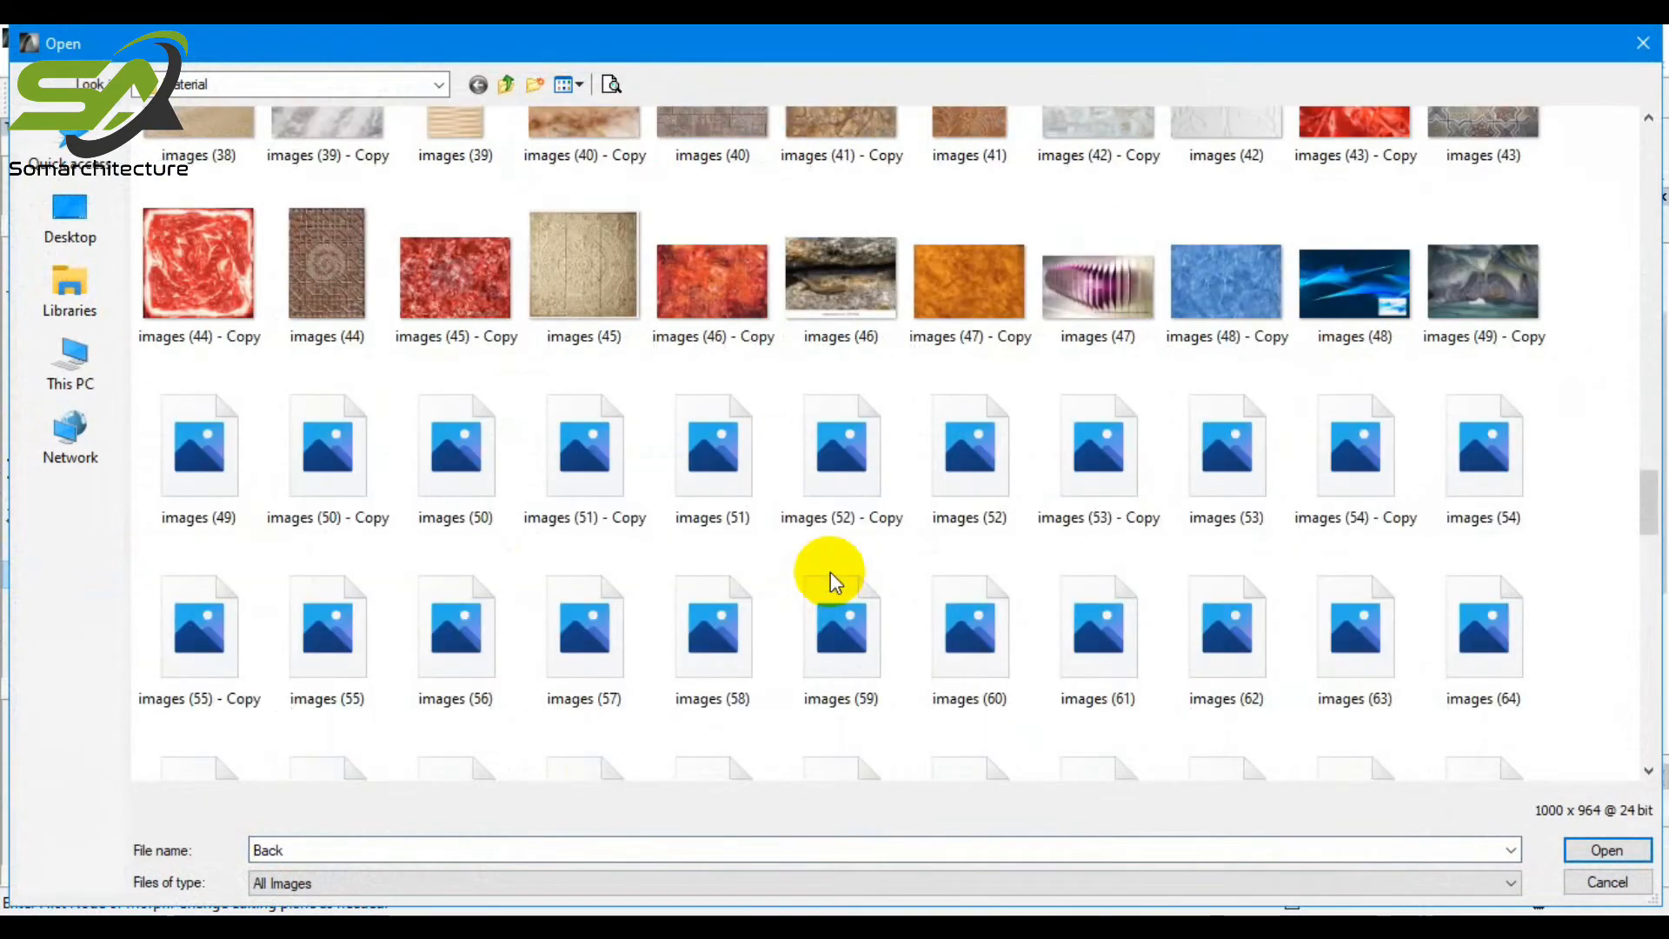
pyautogui.scroll(14, 831, 572)
pyautogui.scroll(18, 831, 571)
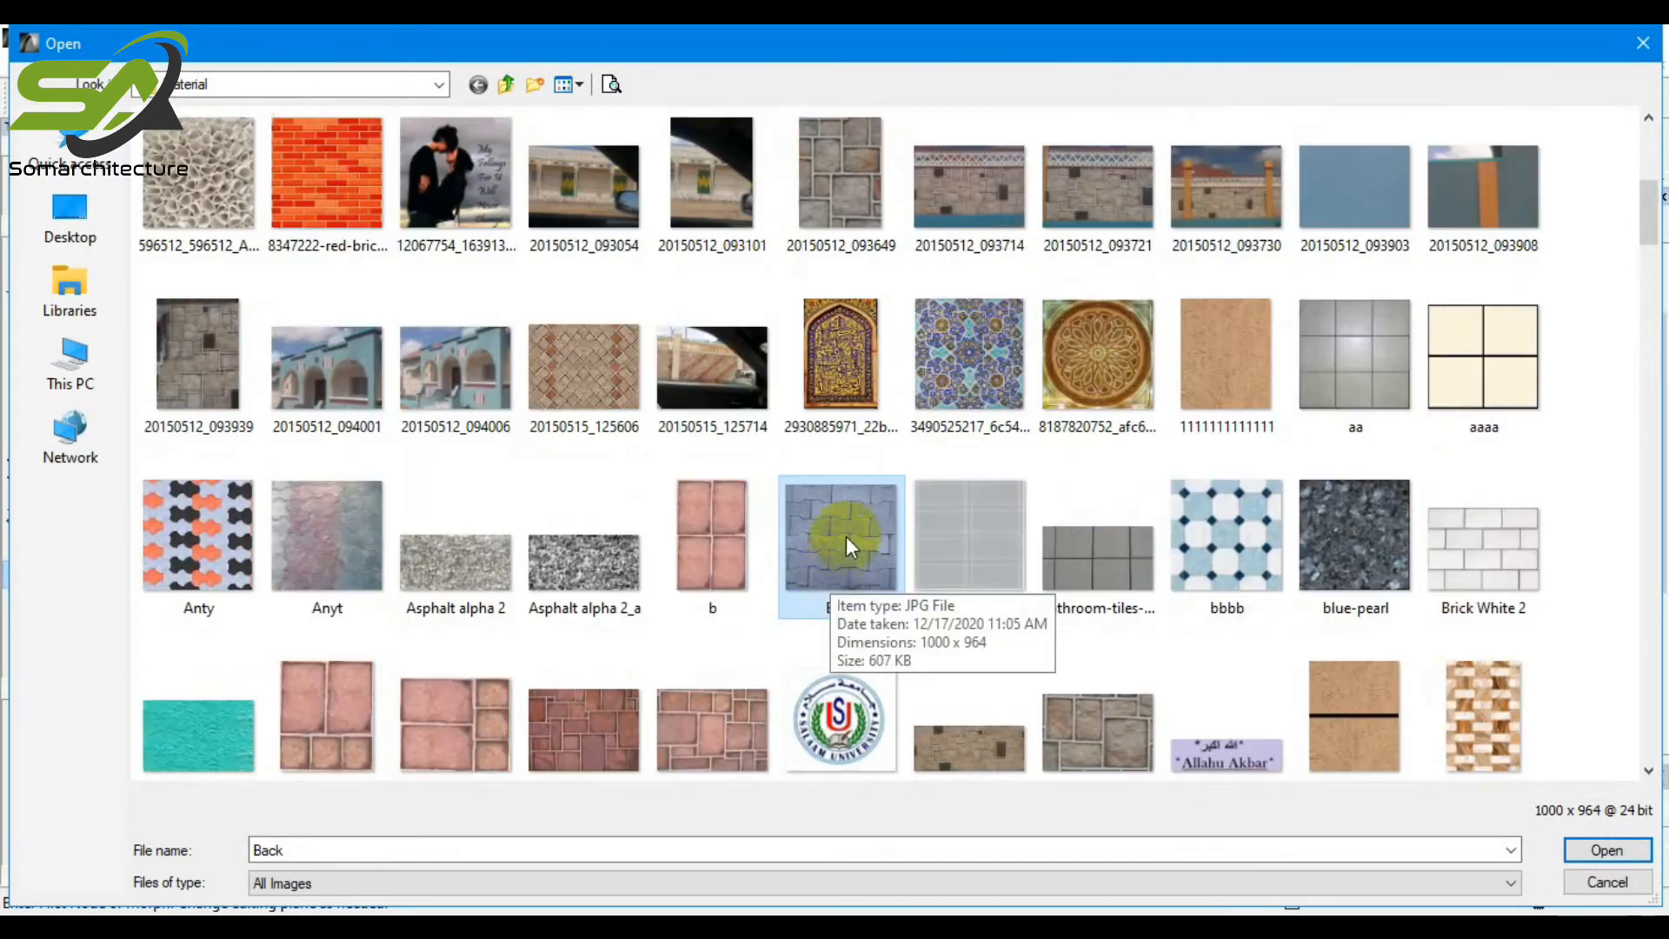
# Load the Back paving picture as NNN's texture and update its CineRender settings from the internal ones.
pyautogui.click(1595, 852)
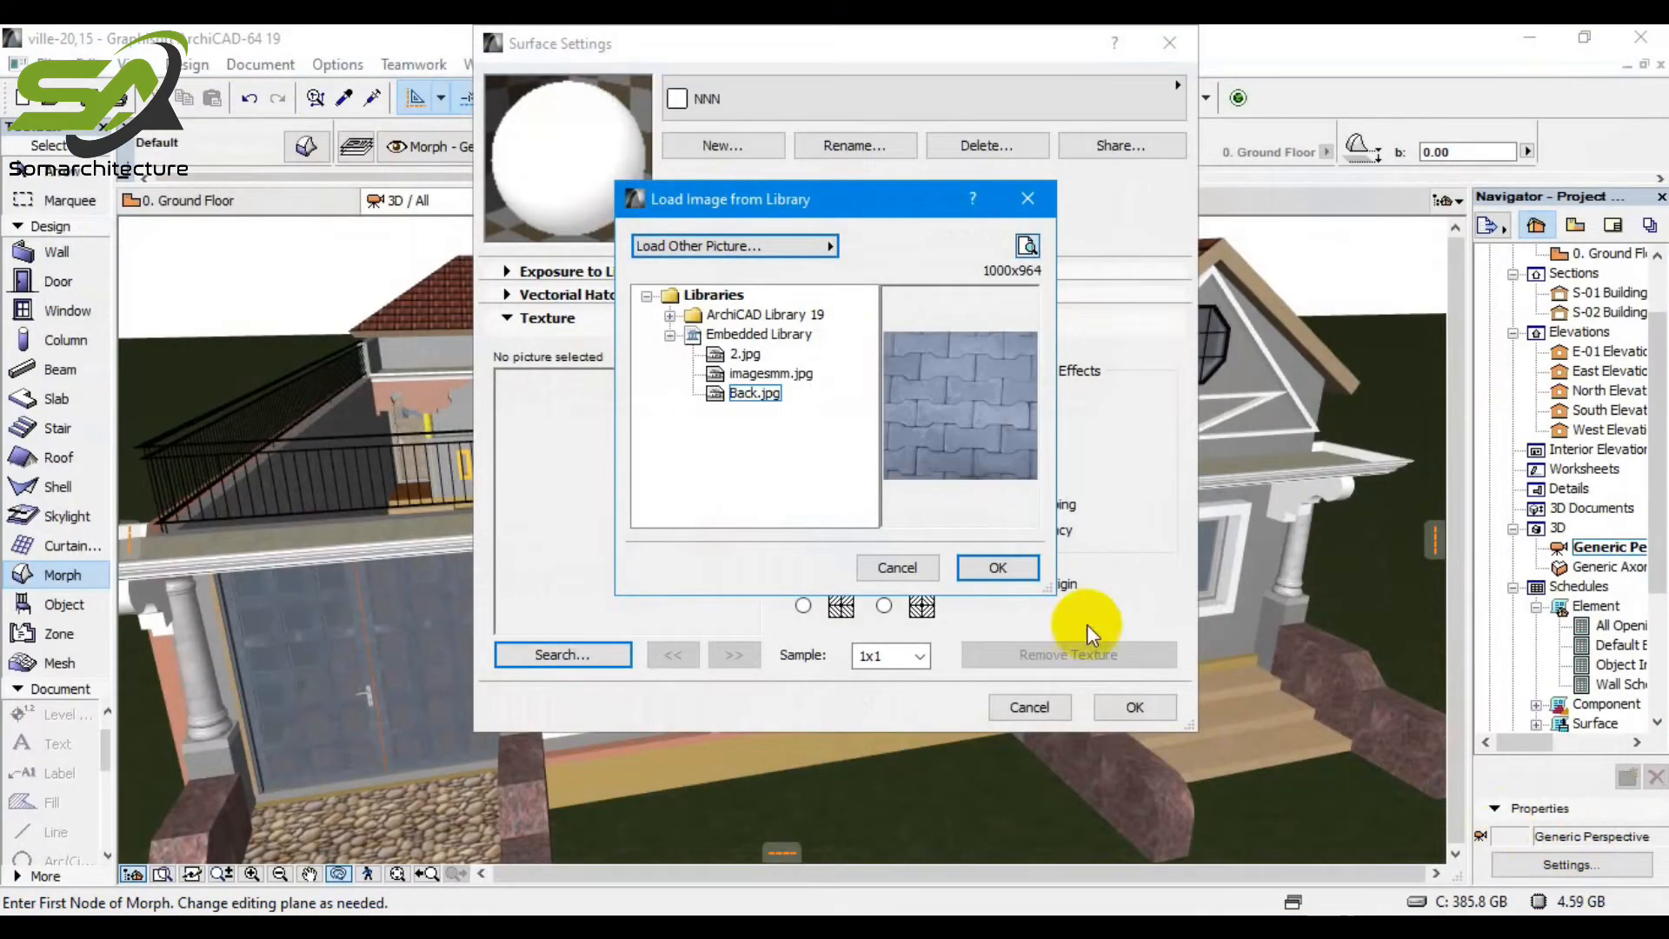
pyautogui.click(998, 568)
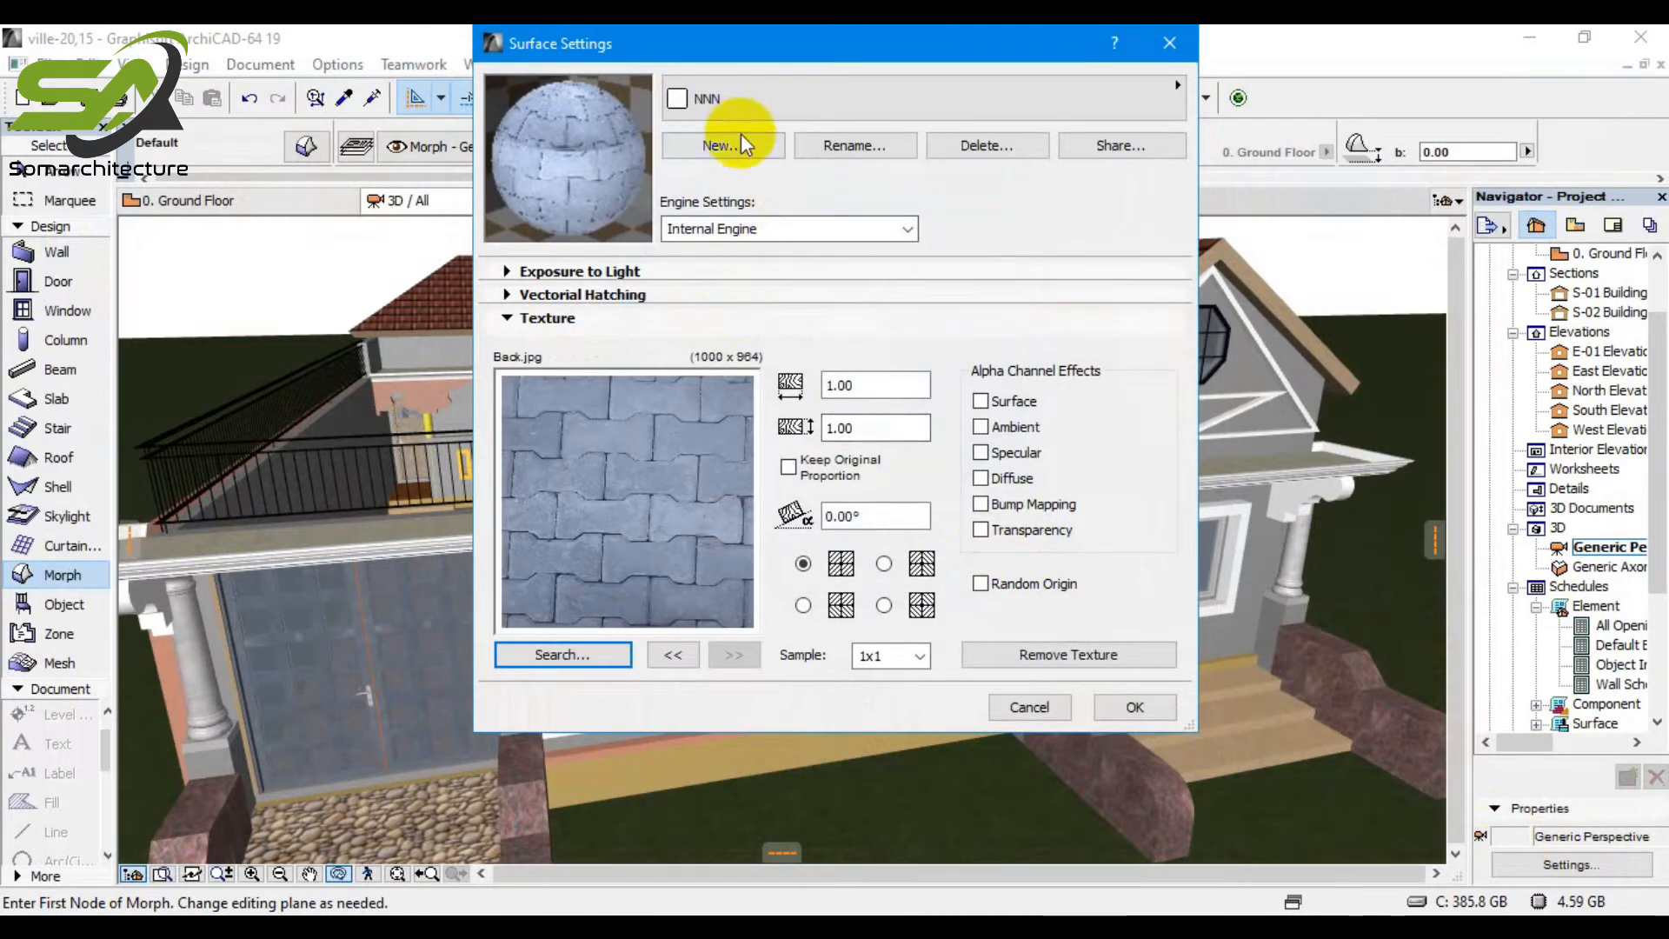
pyautogui.click(765, 227)
pyautogui.click(770, 283)
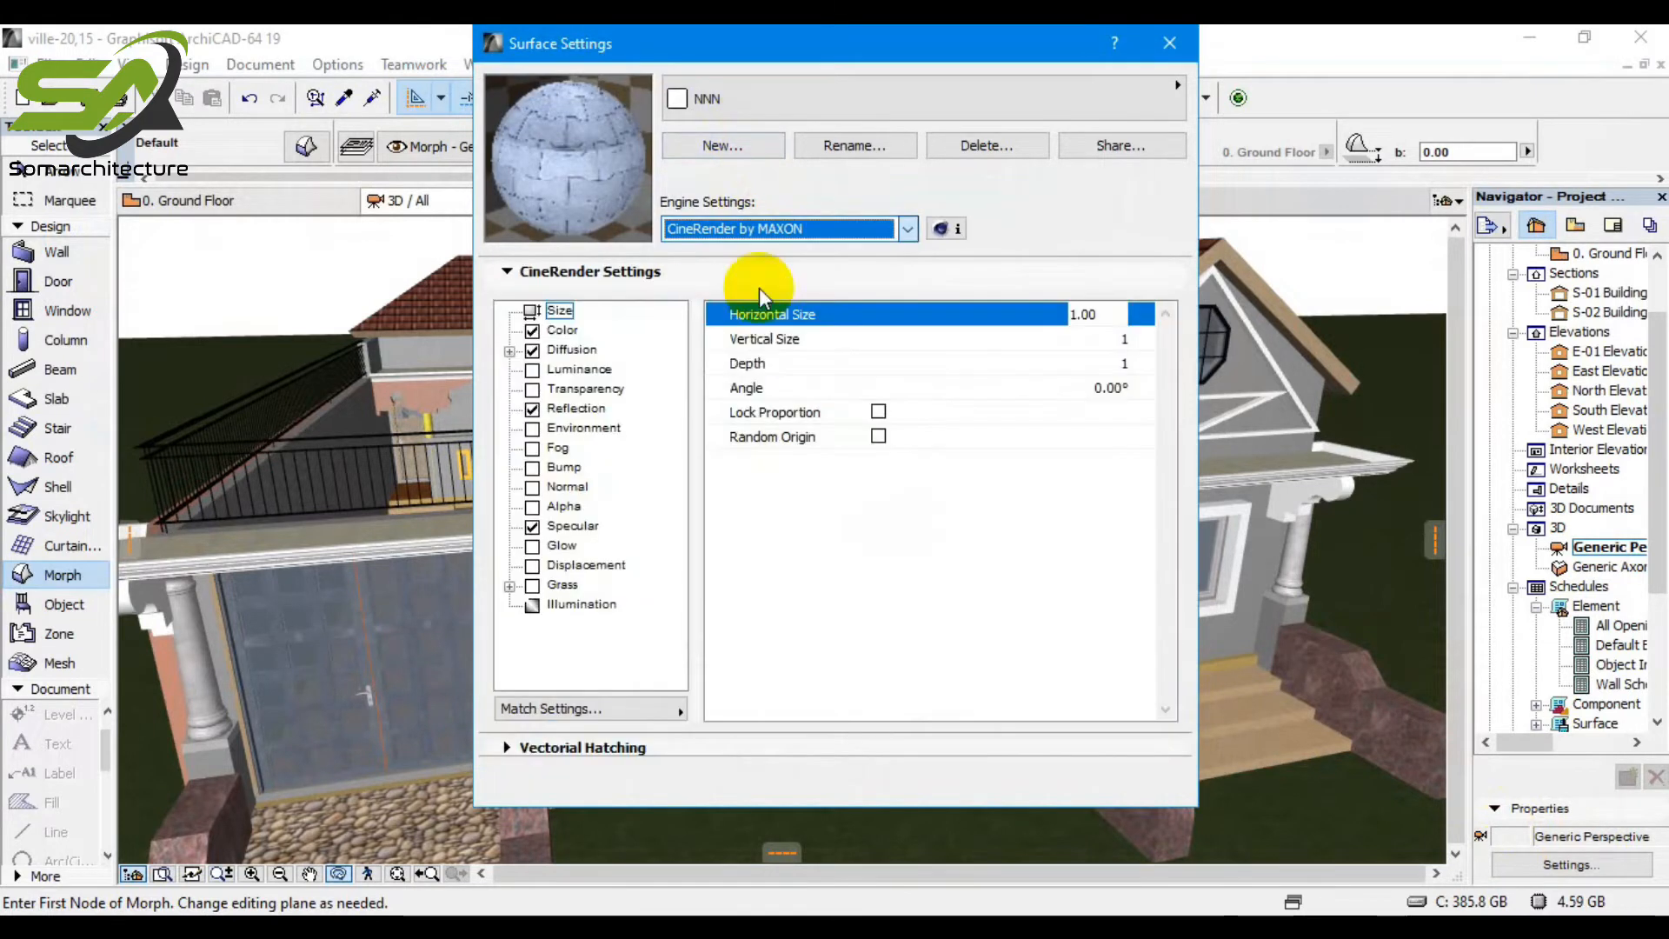
pyautogui.click(591, 709)
pyautogui.click(777, 732)
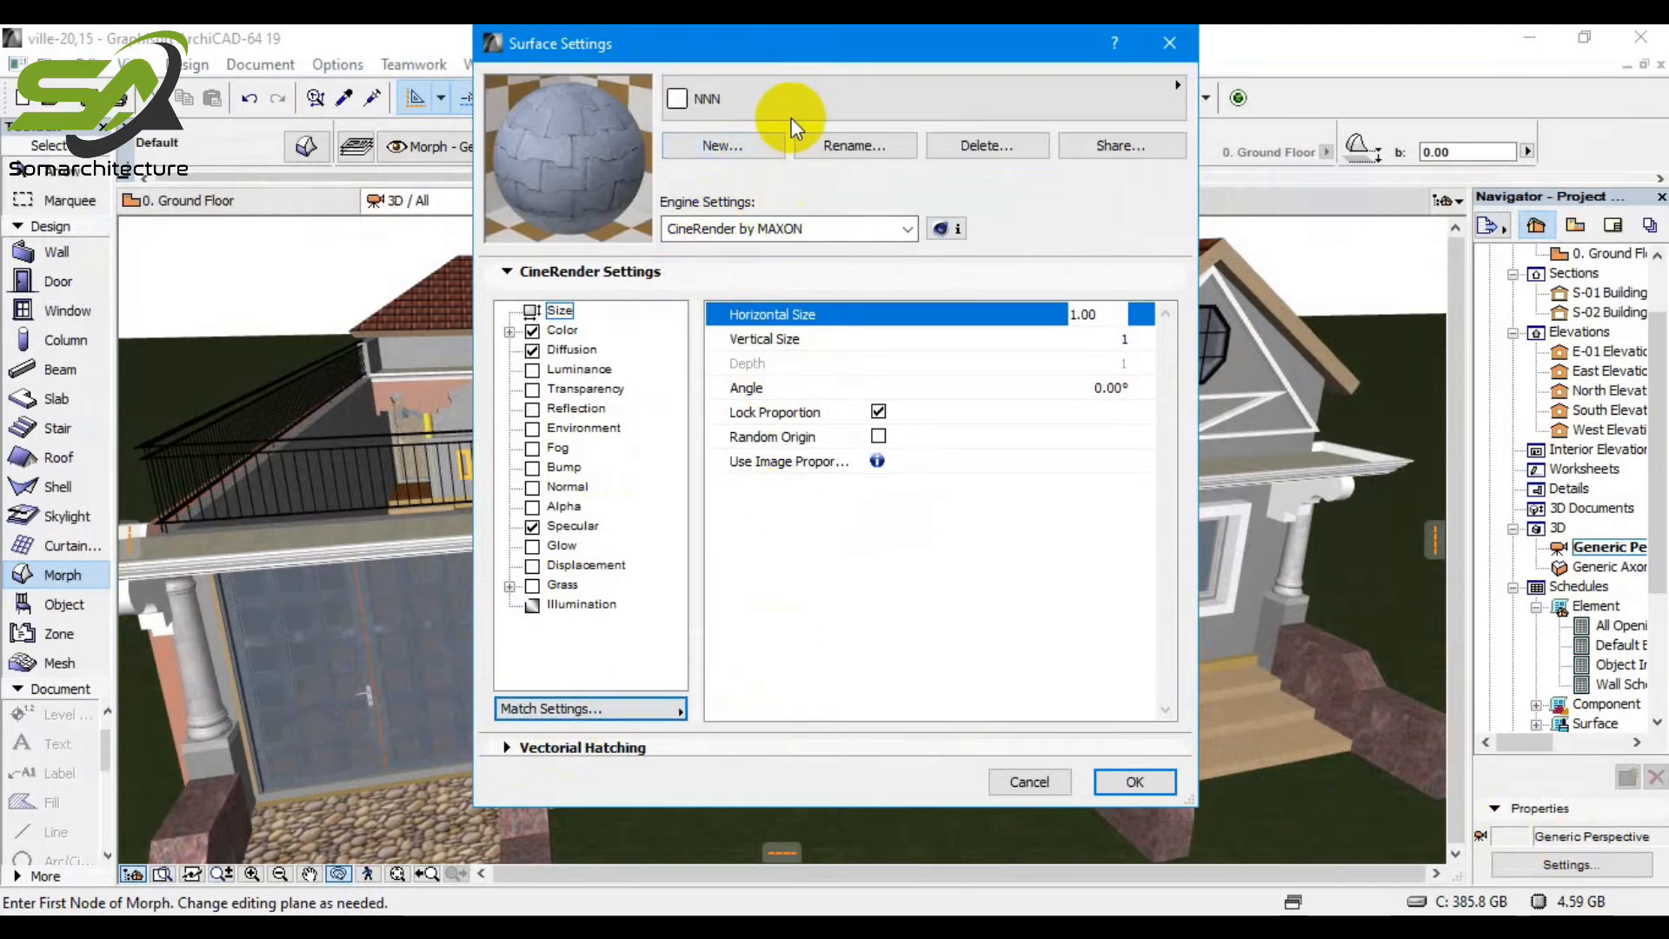
# Check the list of surfaces for NNN and accept all the surface settings.
pyautogui.click(786, 94)
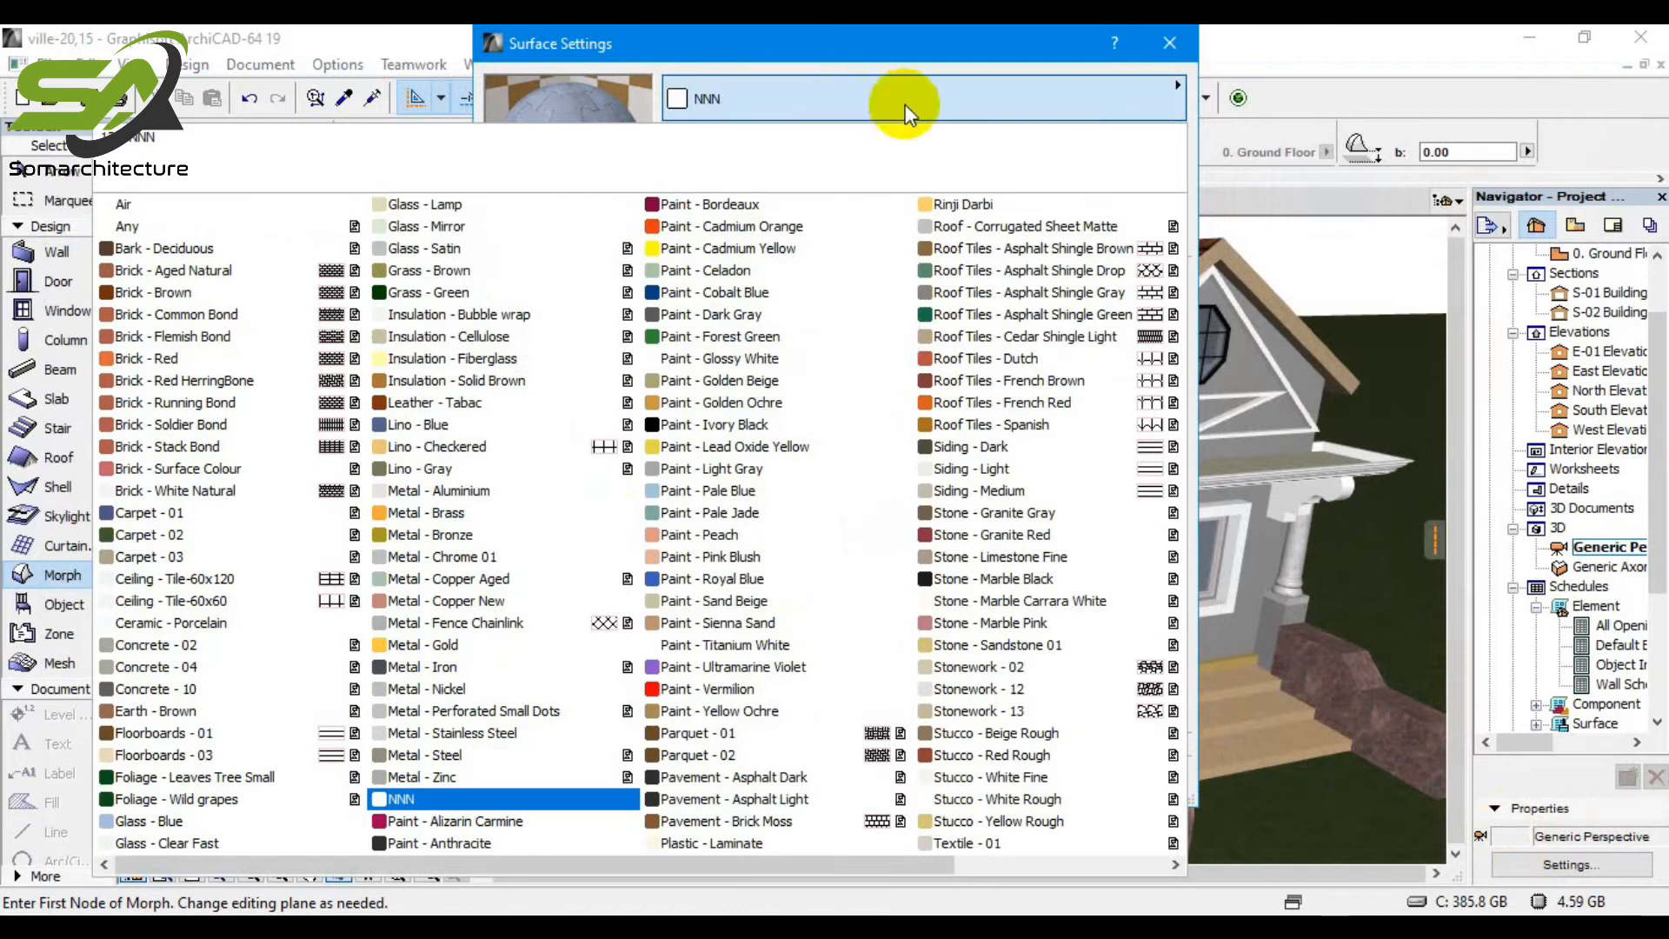
pyautogui.click(1182, 52)
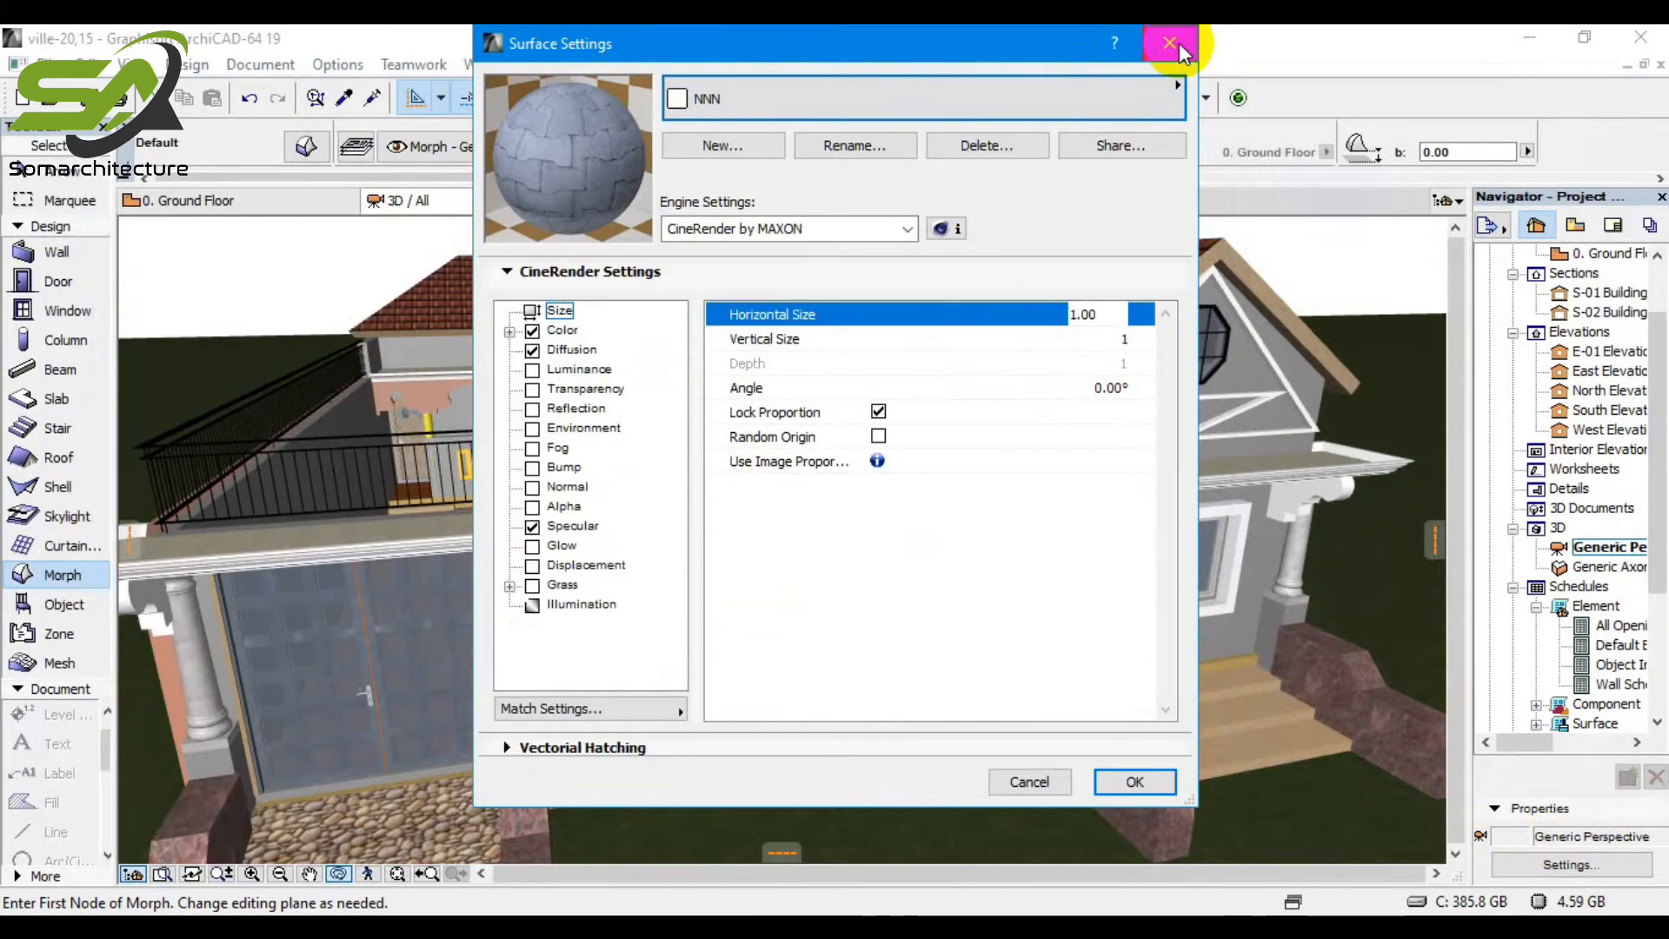
pyautogui.click(1139, 782)
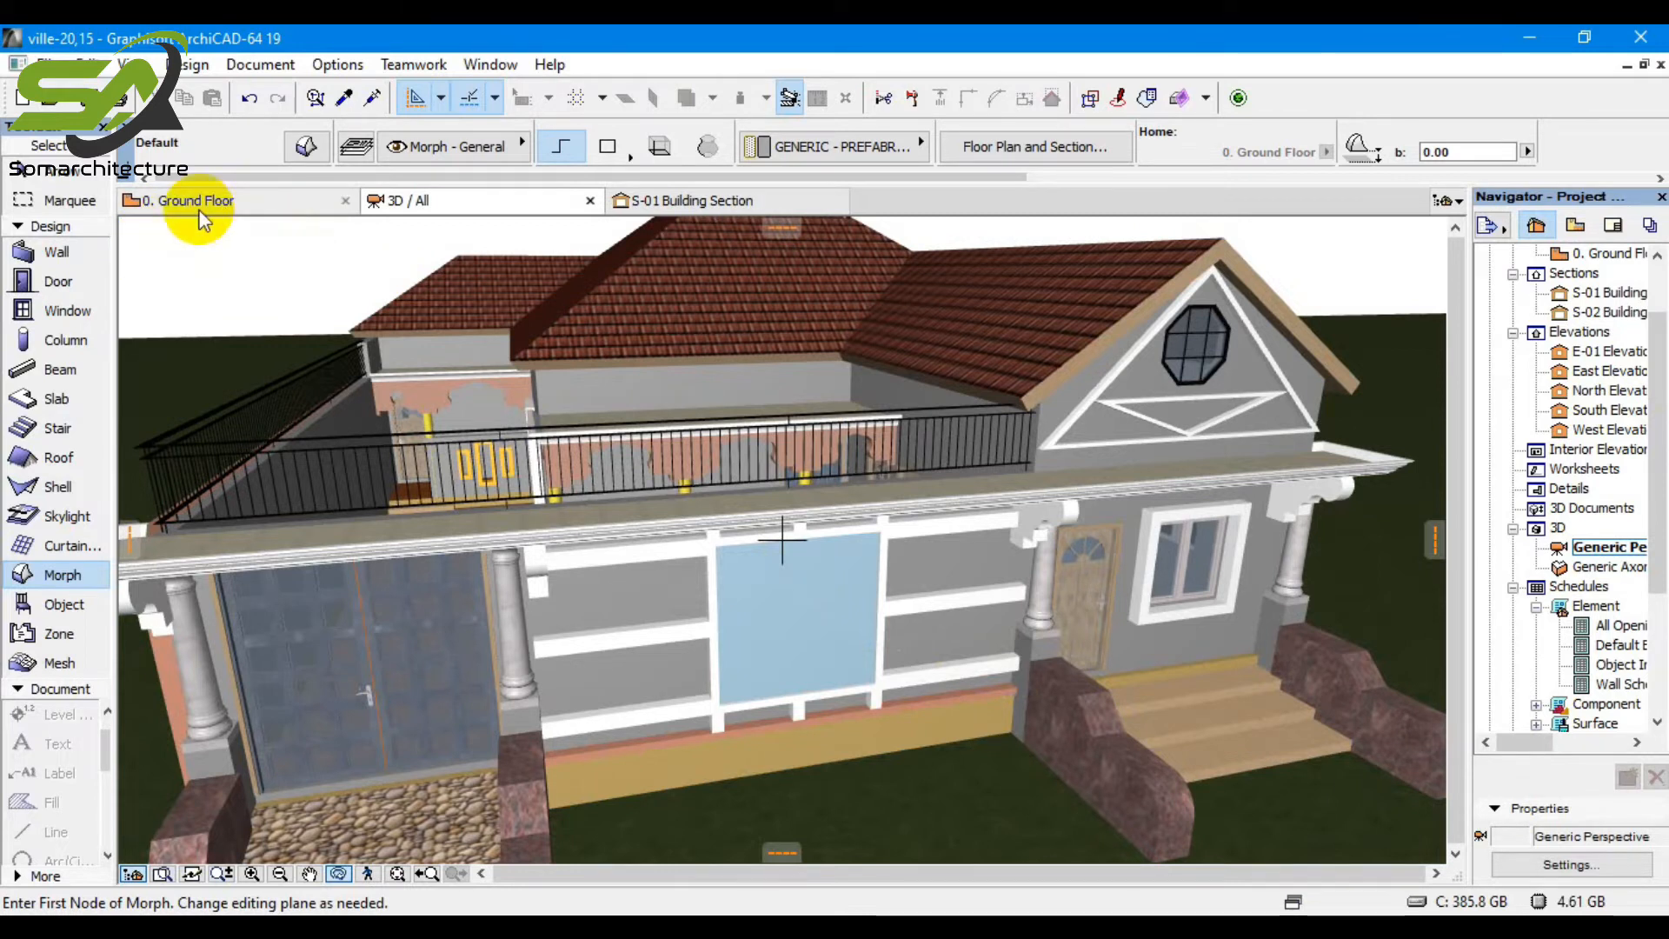
# Select all the walls in the 3D model and open their selection settings.
pyautogui.click(54, 253)
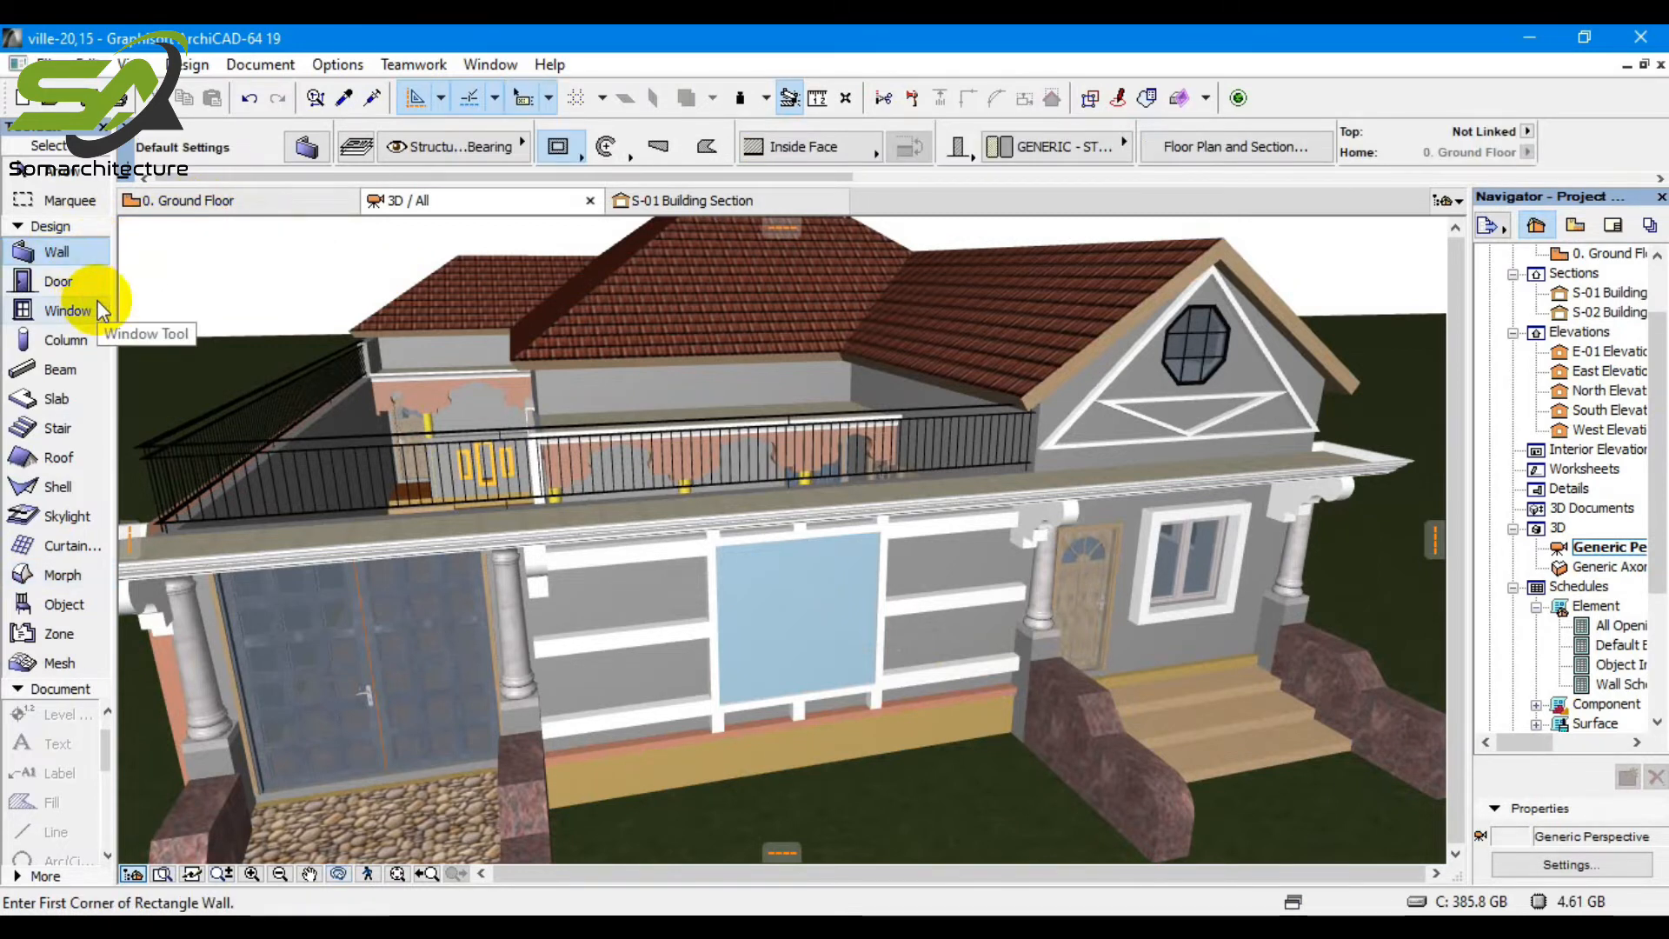
pyautogui.hotkey('ctrl', 'a')
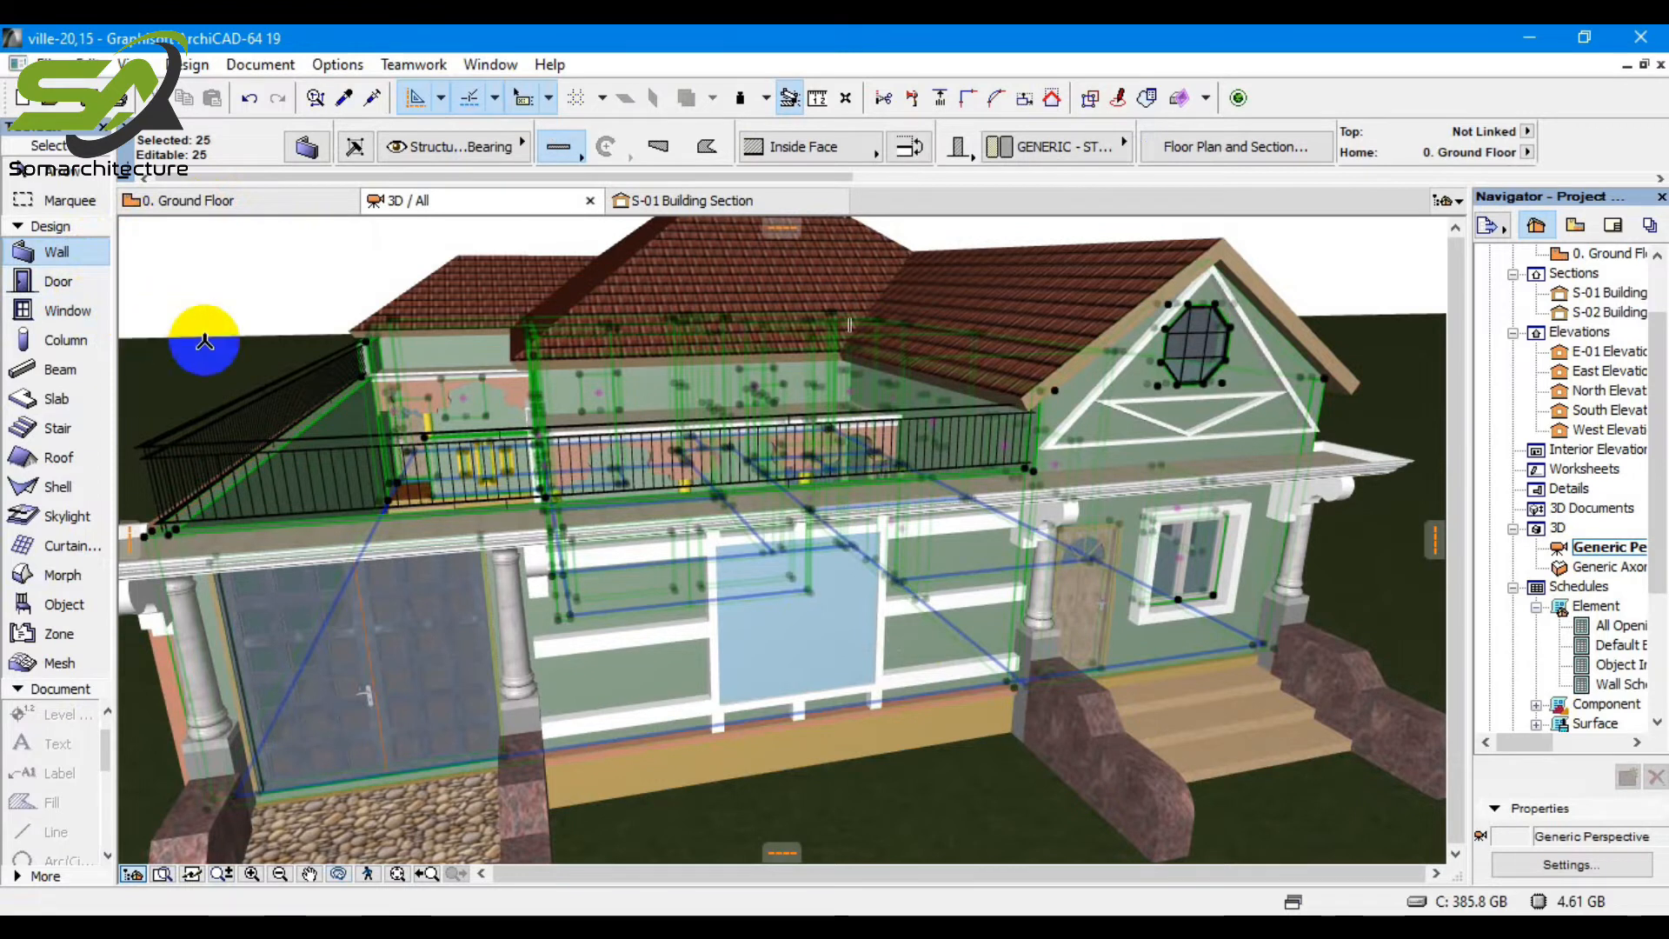
pyautogui.click(306, 146)
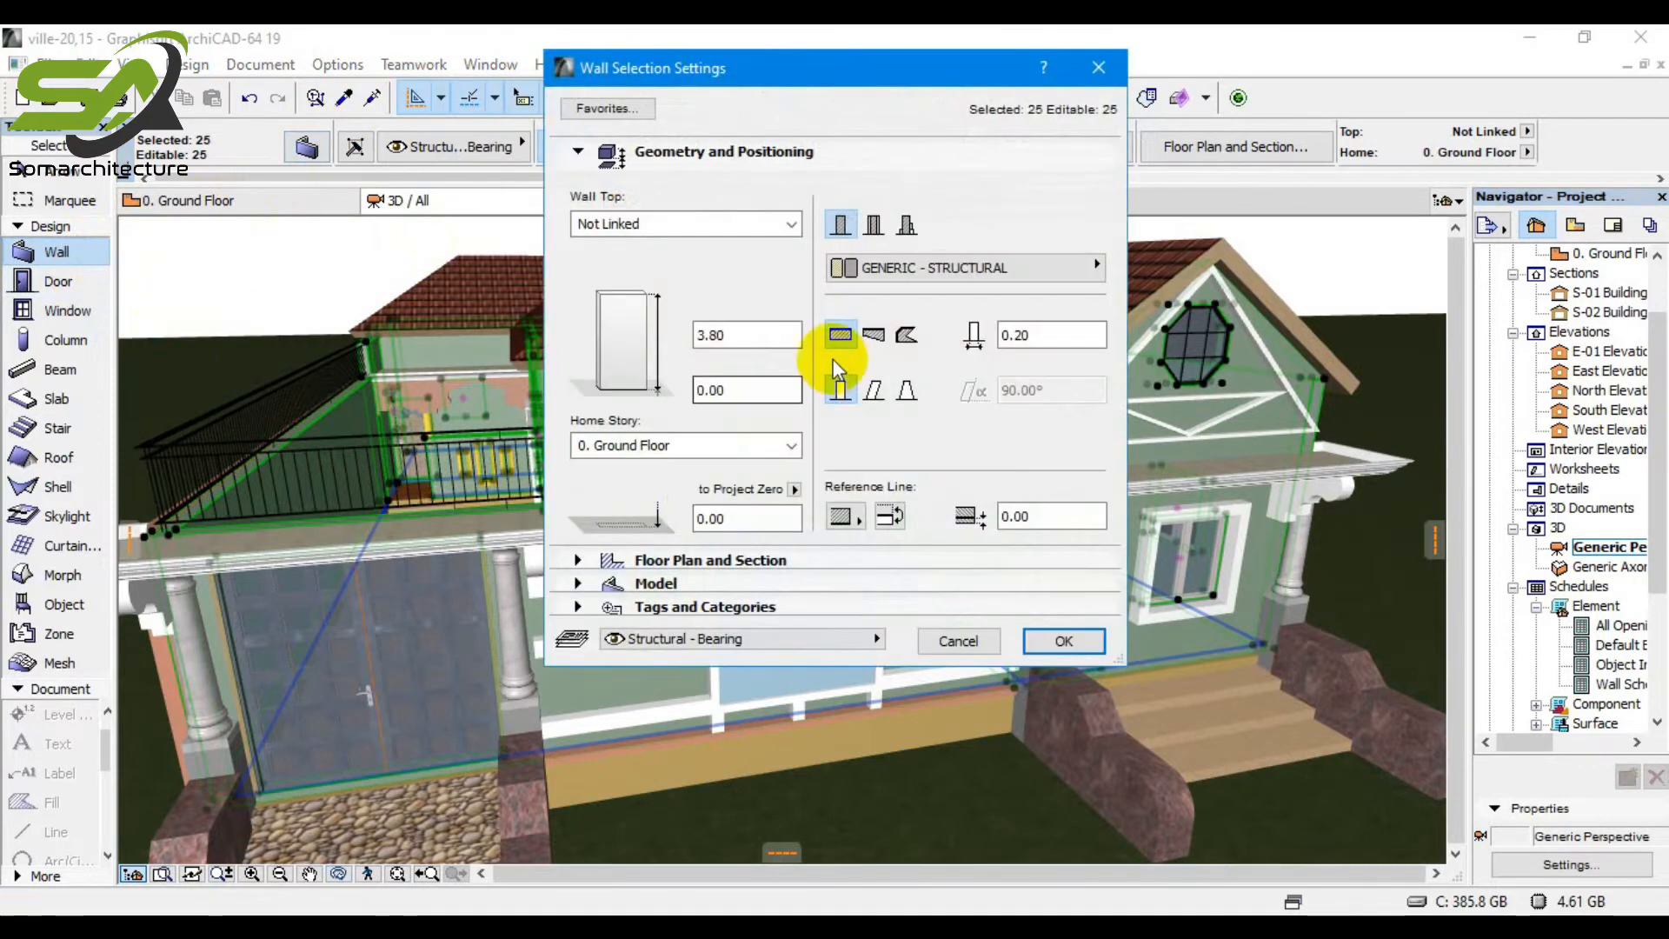
# Override all three surfaces of the selected walls with the linked Rinji Darbi surface, and deselect the walls.
pyautogui.click(577, 583)
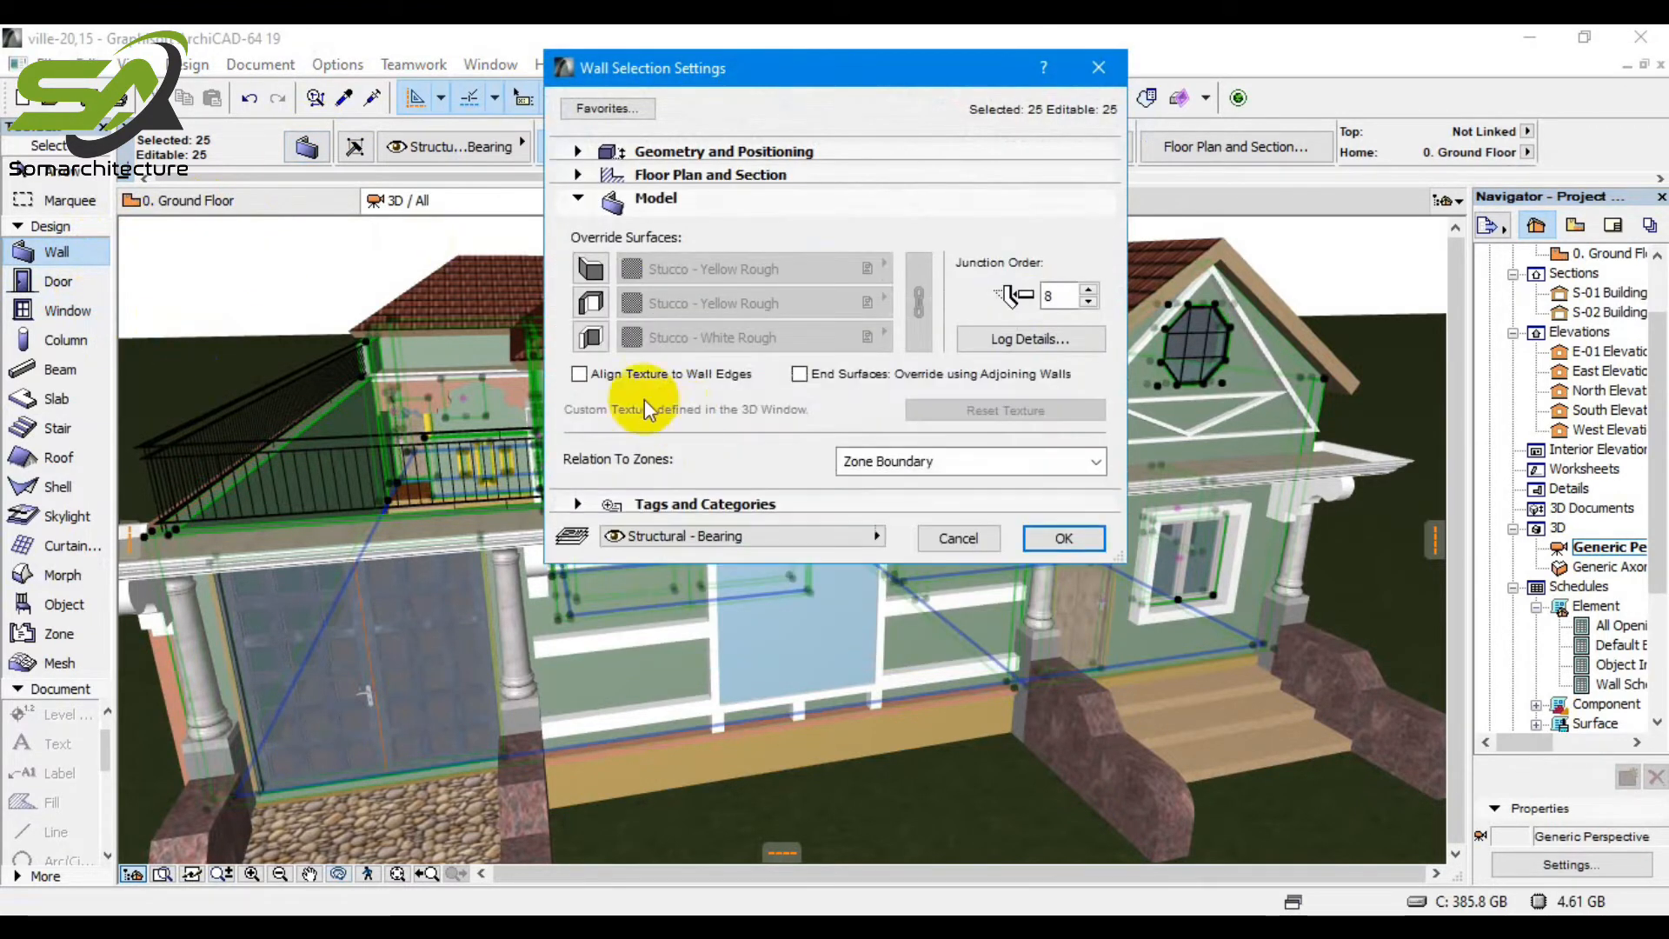
pyautogui.click(590, 269)
pyautogui.click(591, 303)
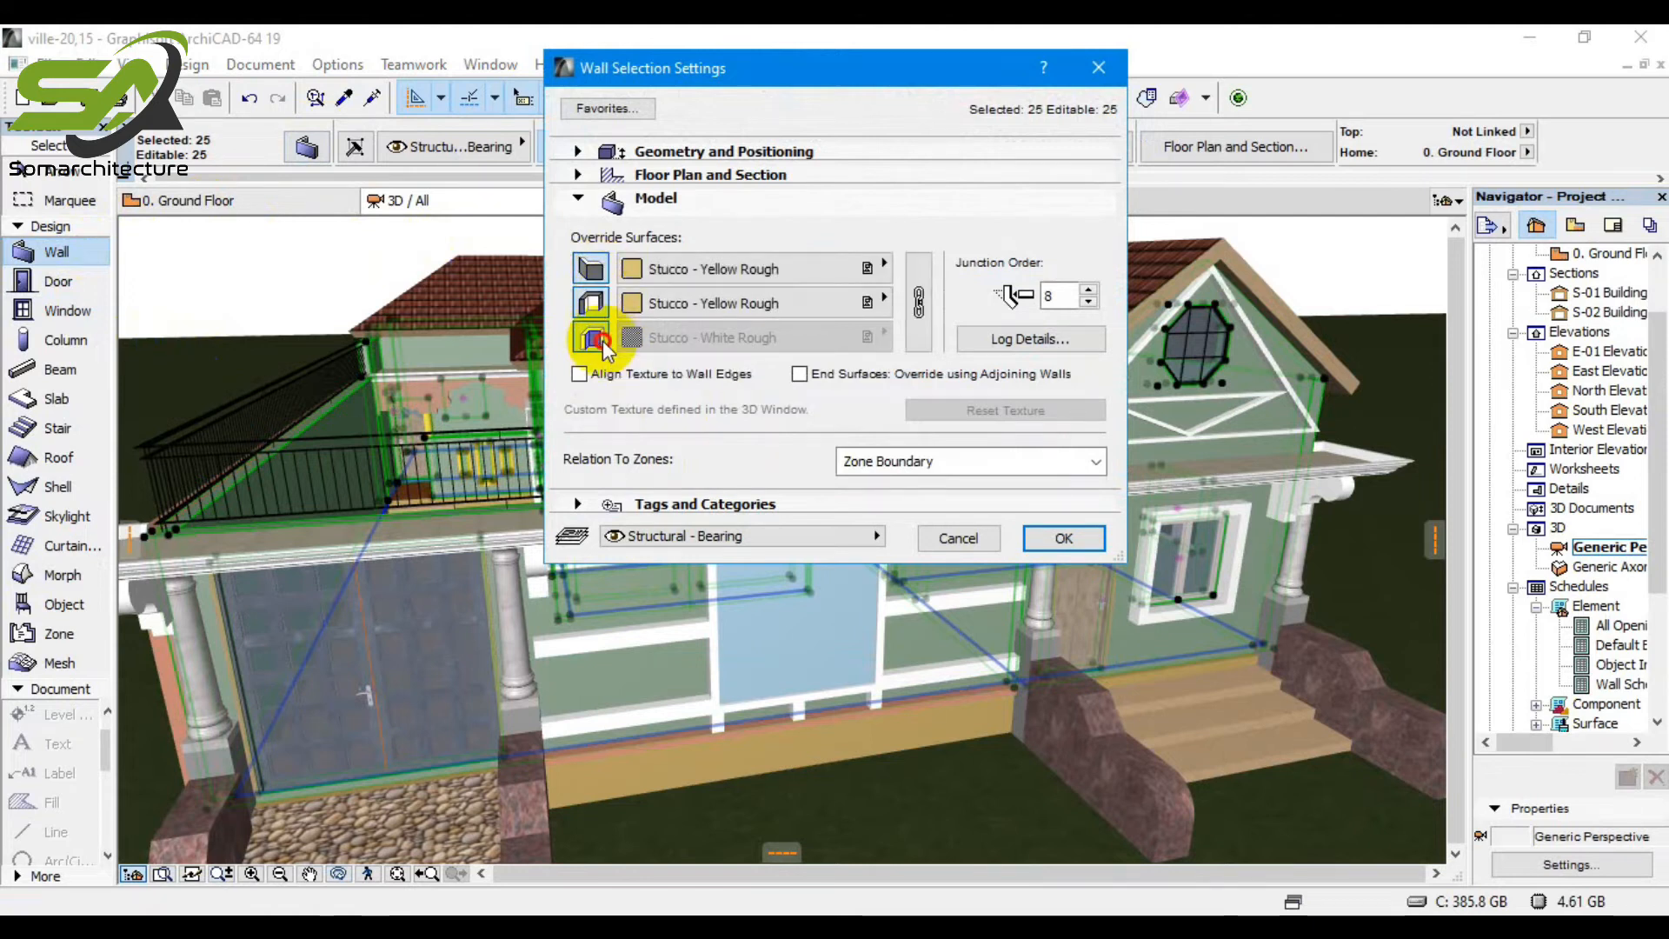
pyautogui.click(593, 338)
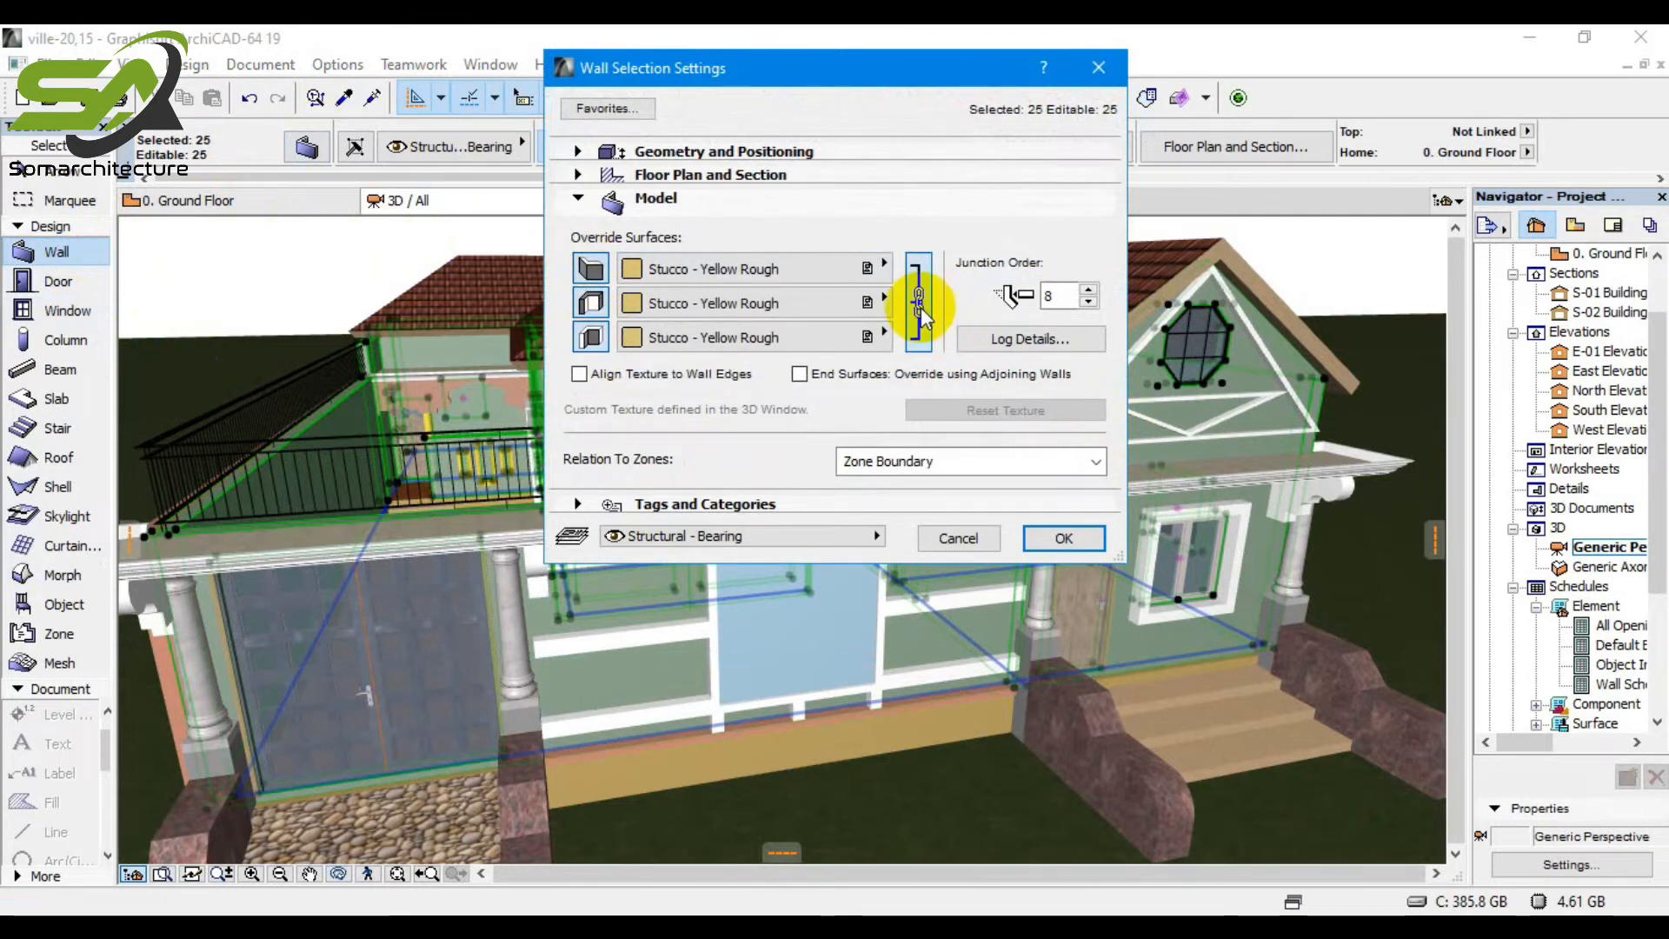
pyautogui.click(730, 300)
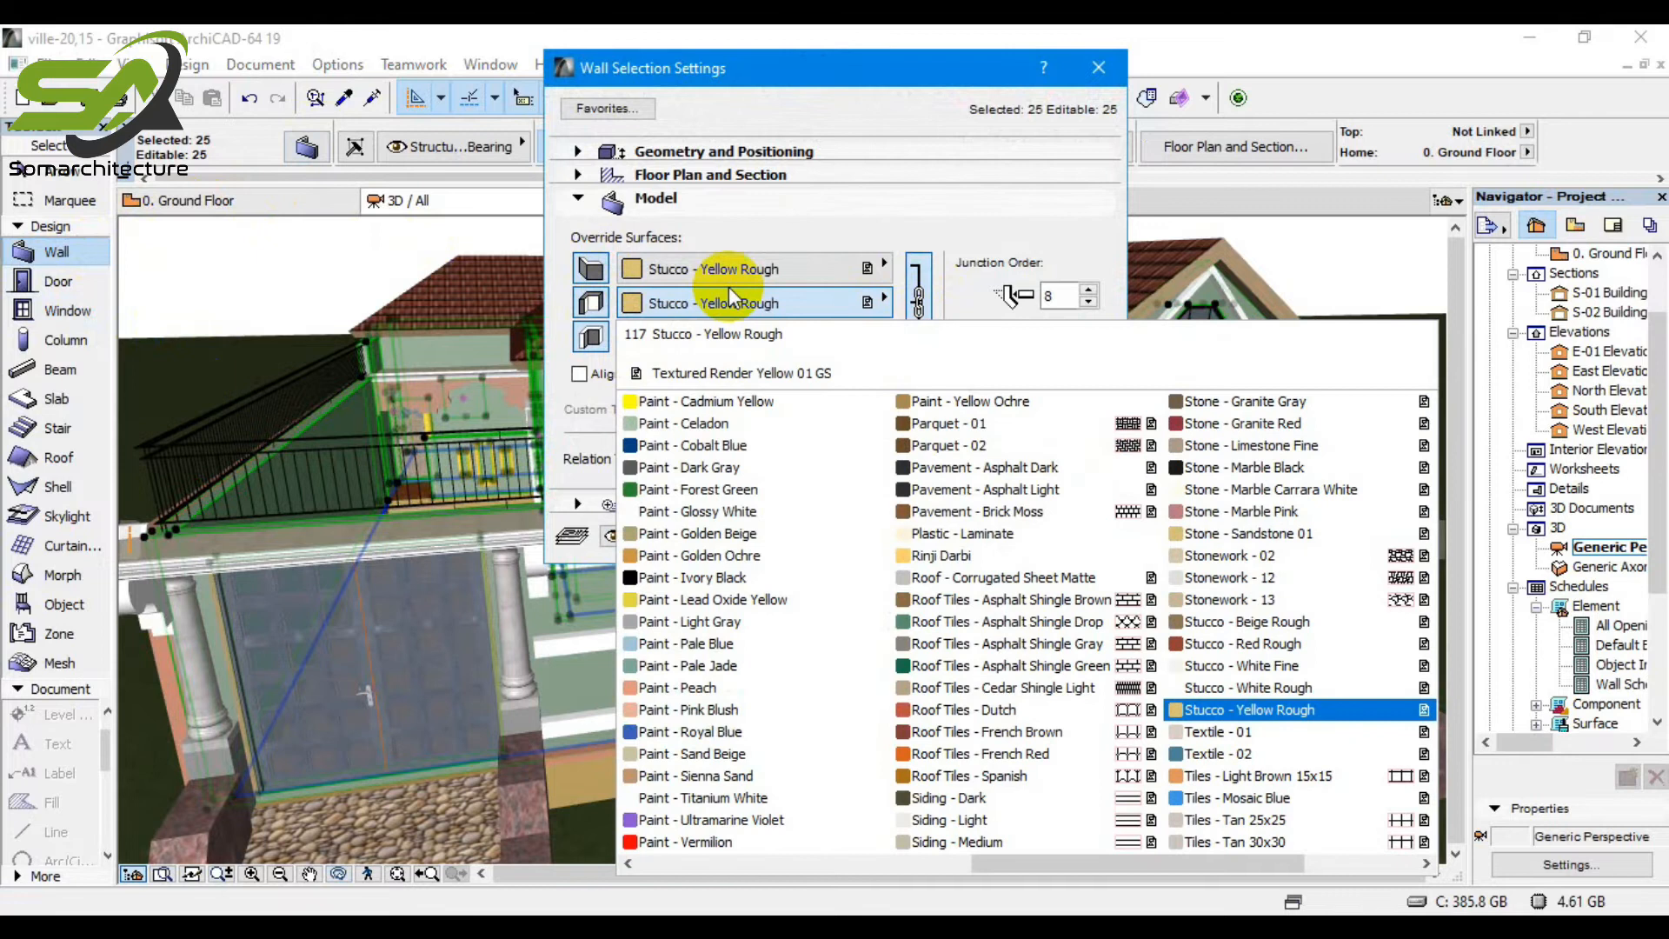
pyautogui.click(1020, 554)
pyautogui.click(1065, 539)
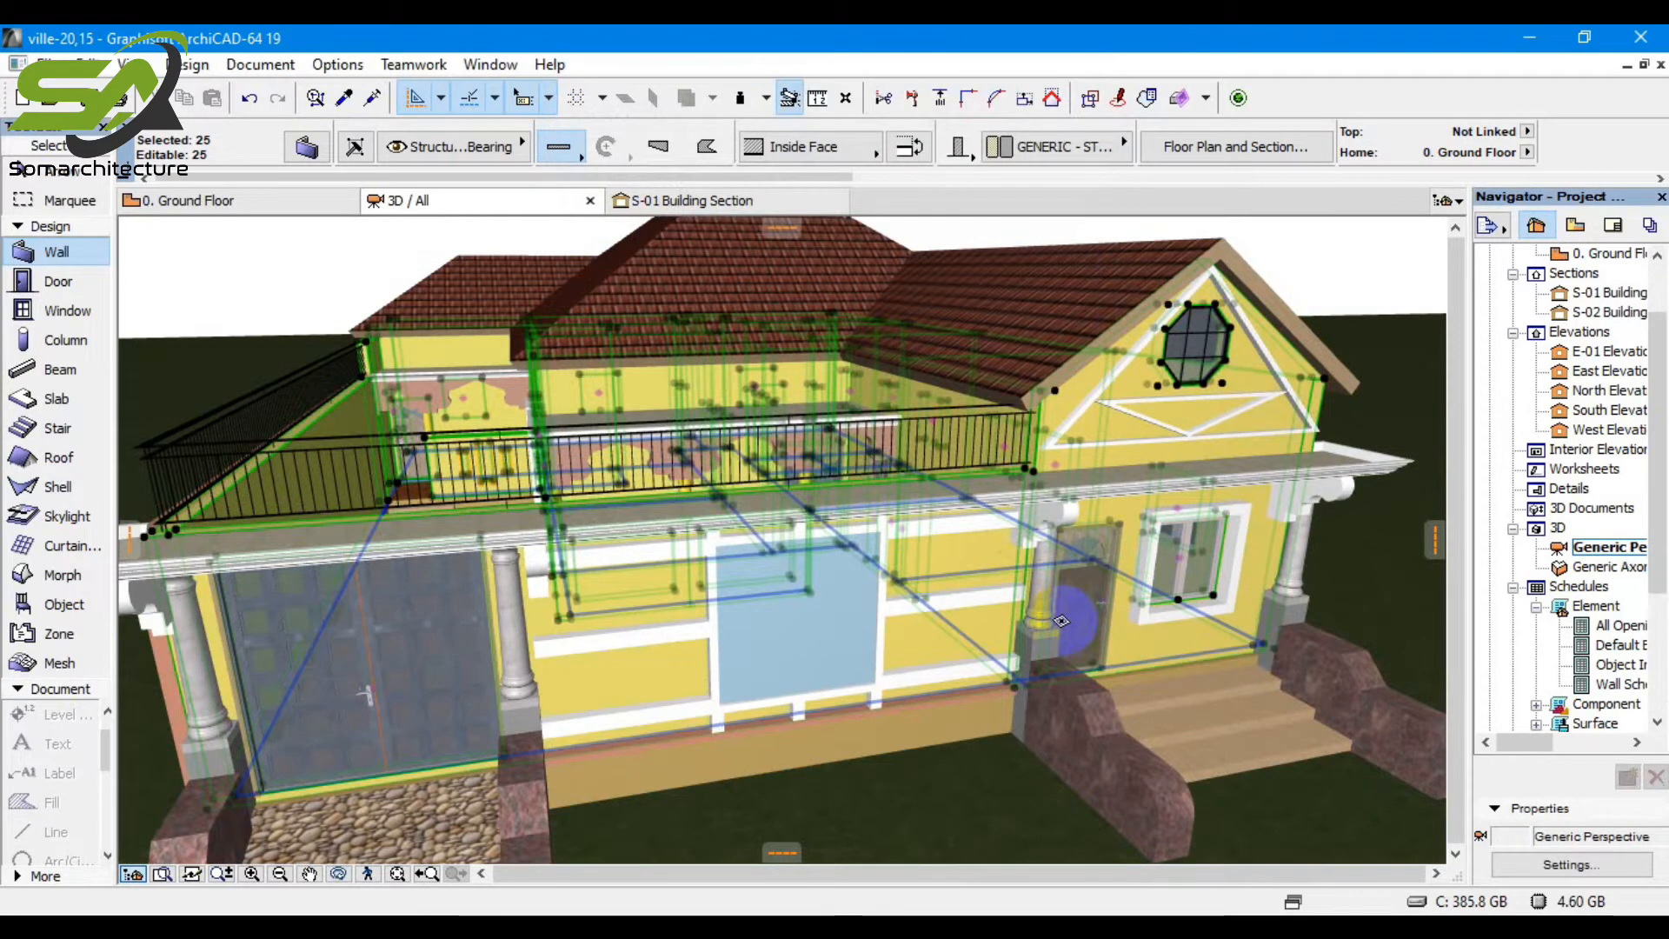
pyautogui.press('Escape')
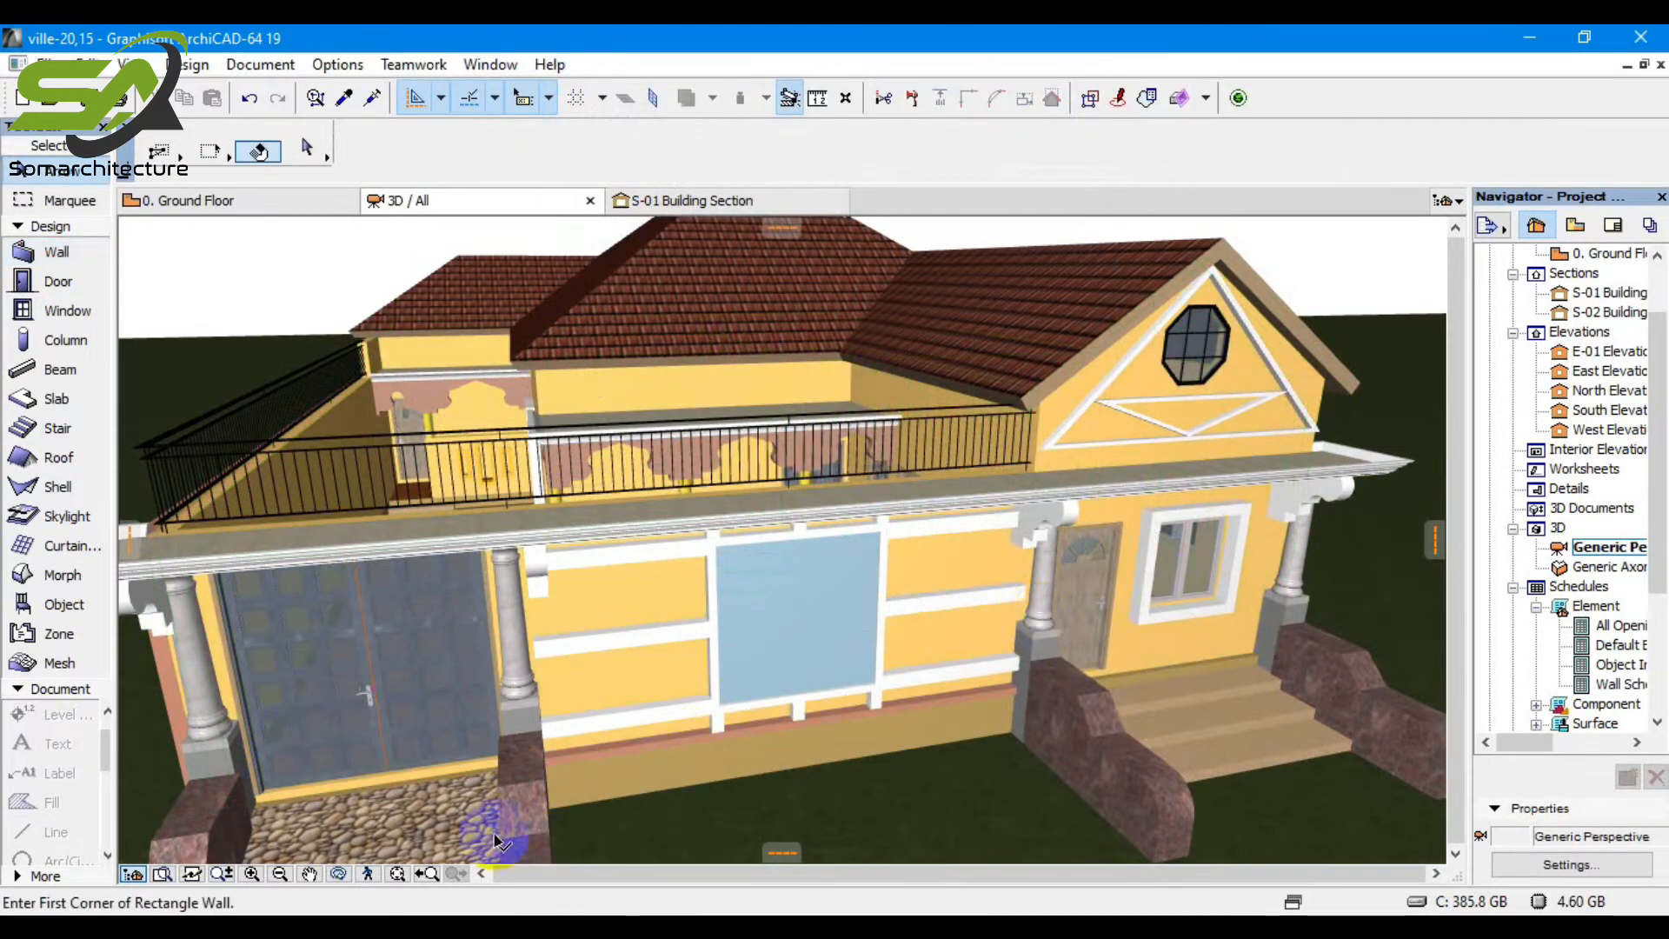
pyautogui.click(338, 873)
pyautogui.moveTo(801, 769); pyautogui.dragTo(842, 786)
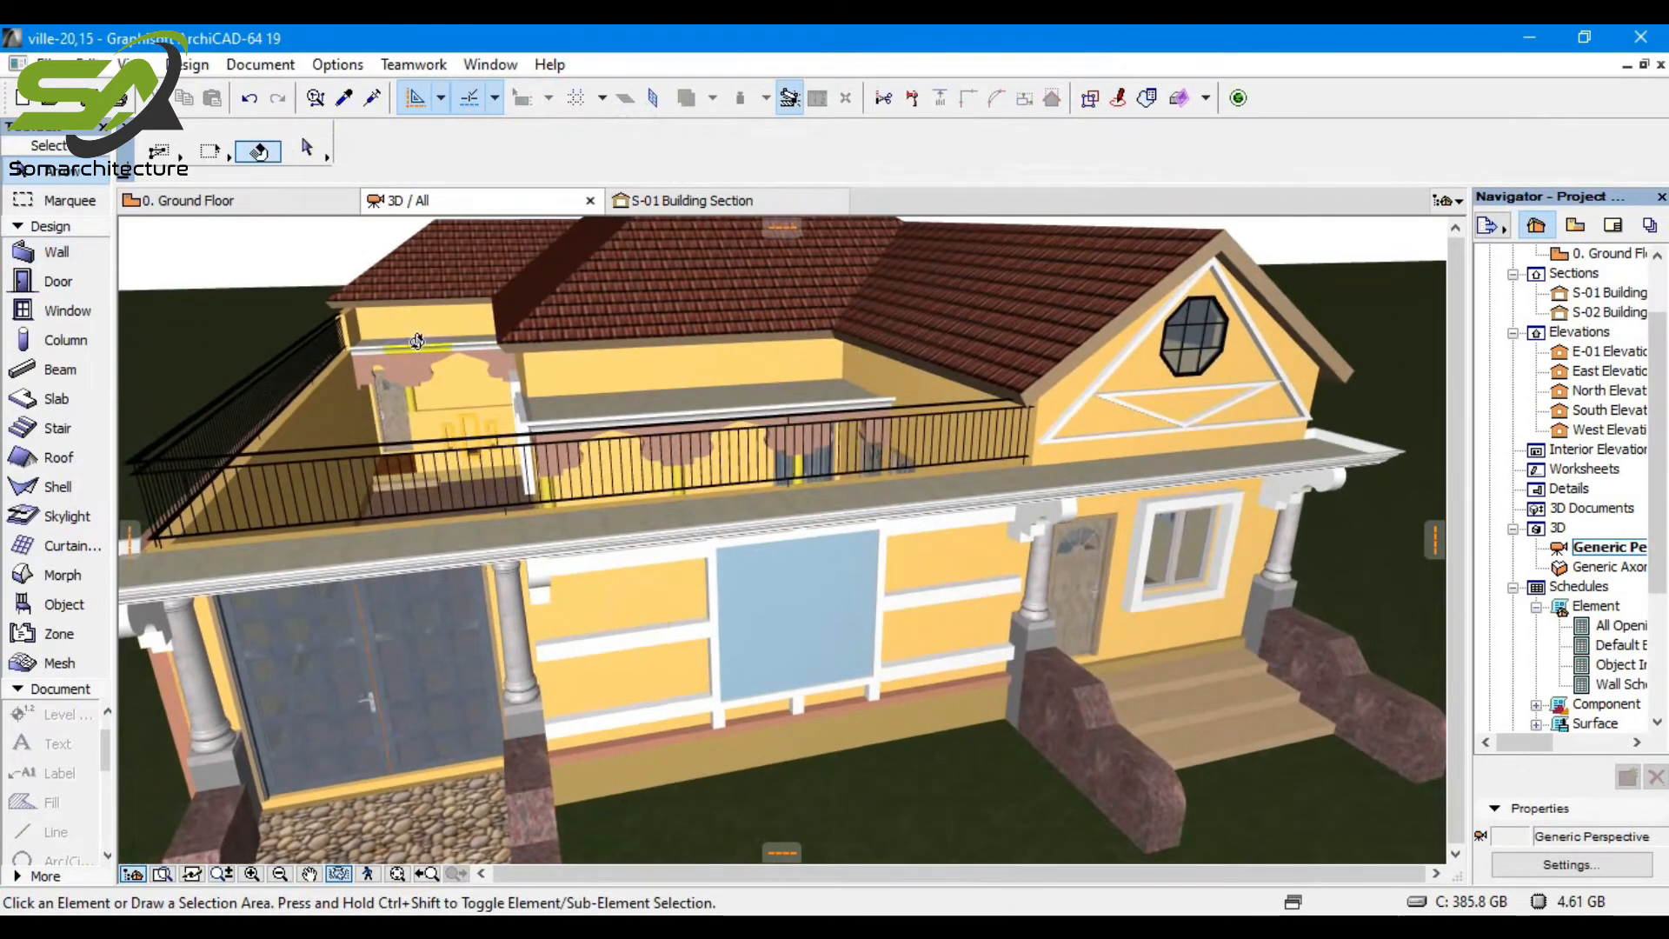
pyautogui.moveTo(455, 292); pyautogui.dragTo(455, 292)
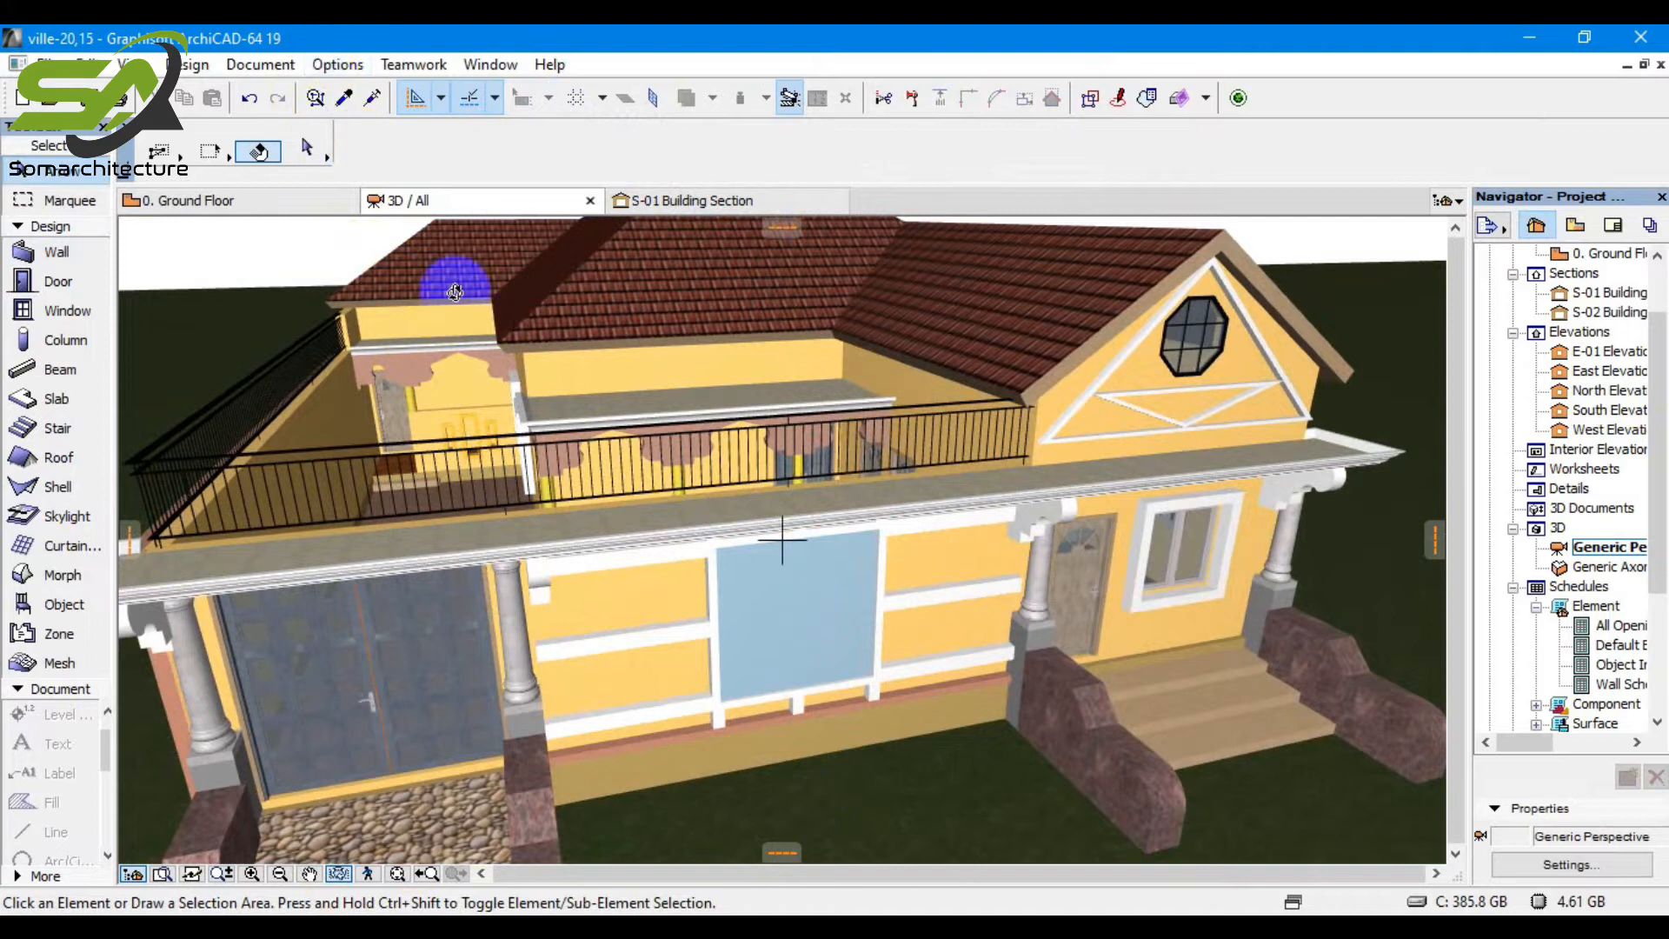
# Select the courtyard floor slab behind the front fence and open its selection settings.
pyautogui.moveTo(835, 539); pyautogui.dragTo(576, 805)
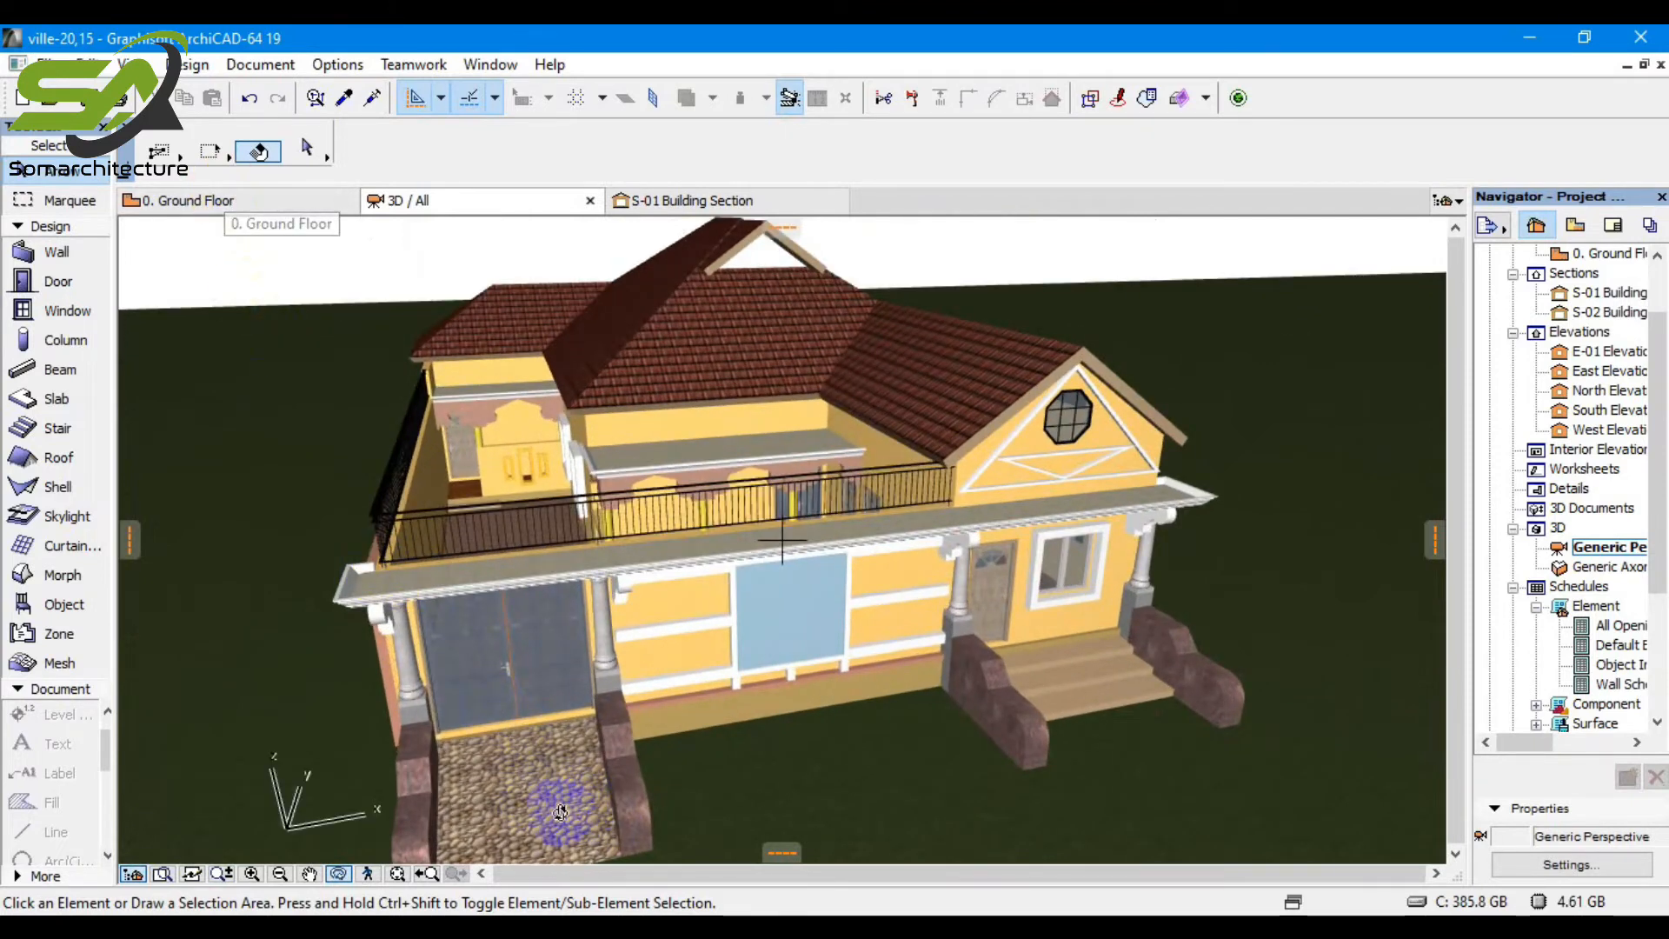
pyautogui.click(565, 822)
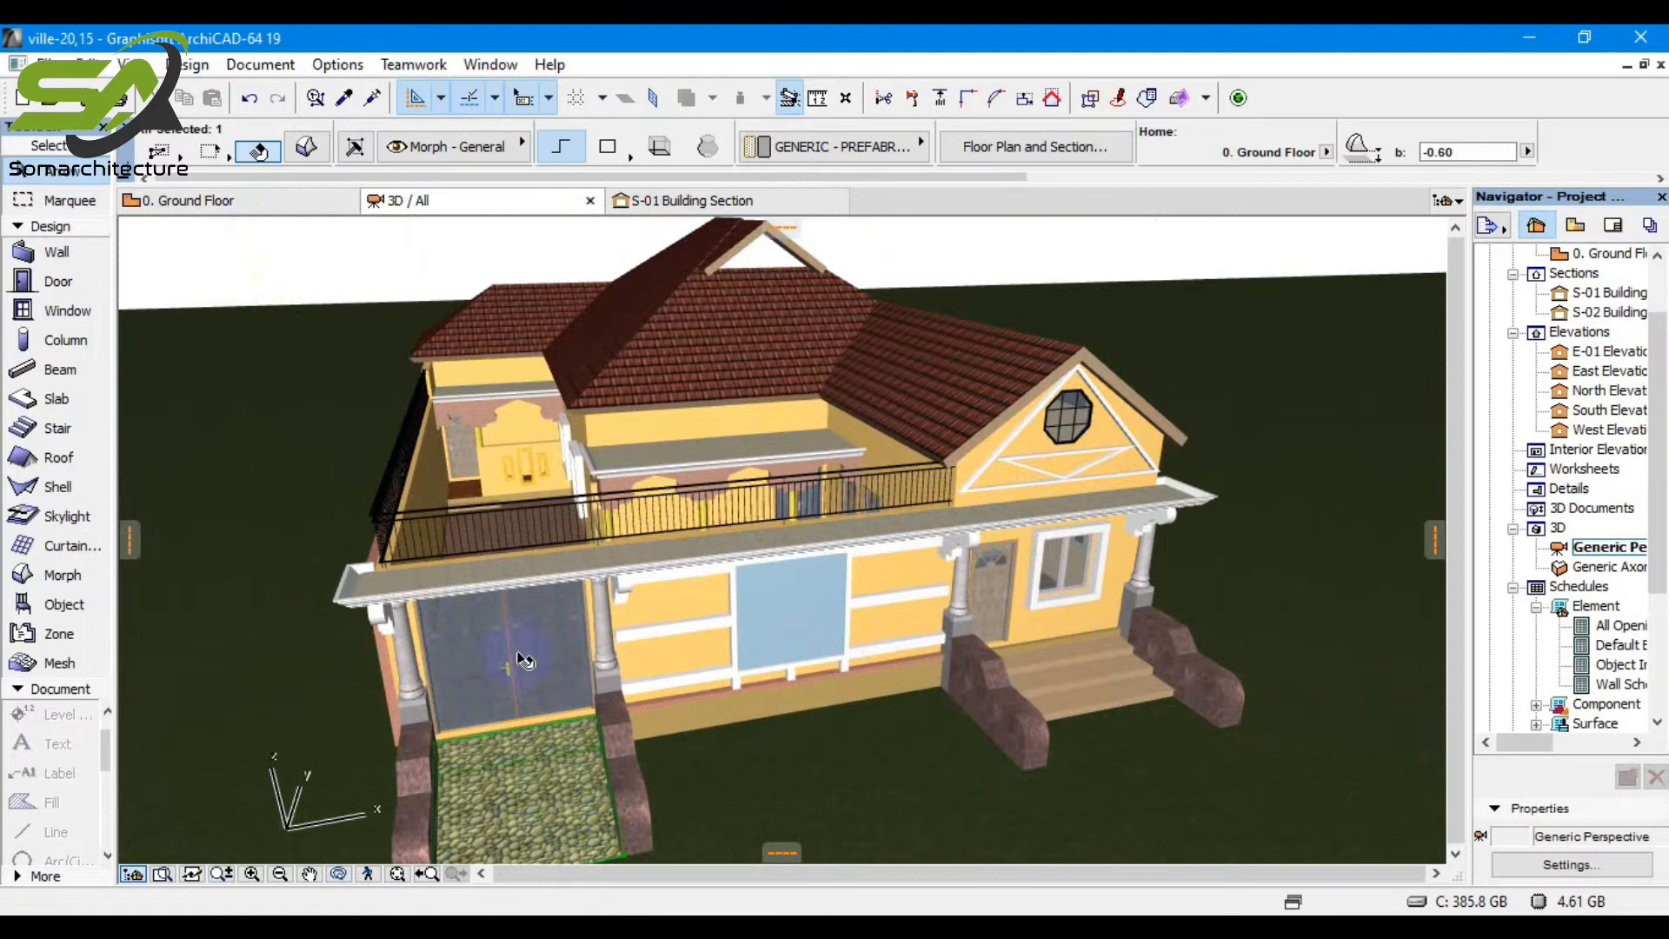
pyautogui.scroll(3, 476, 526)
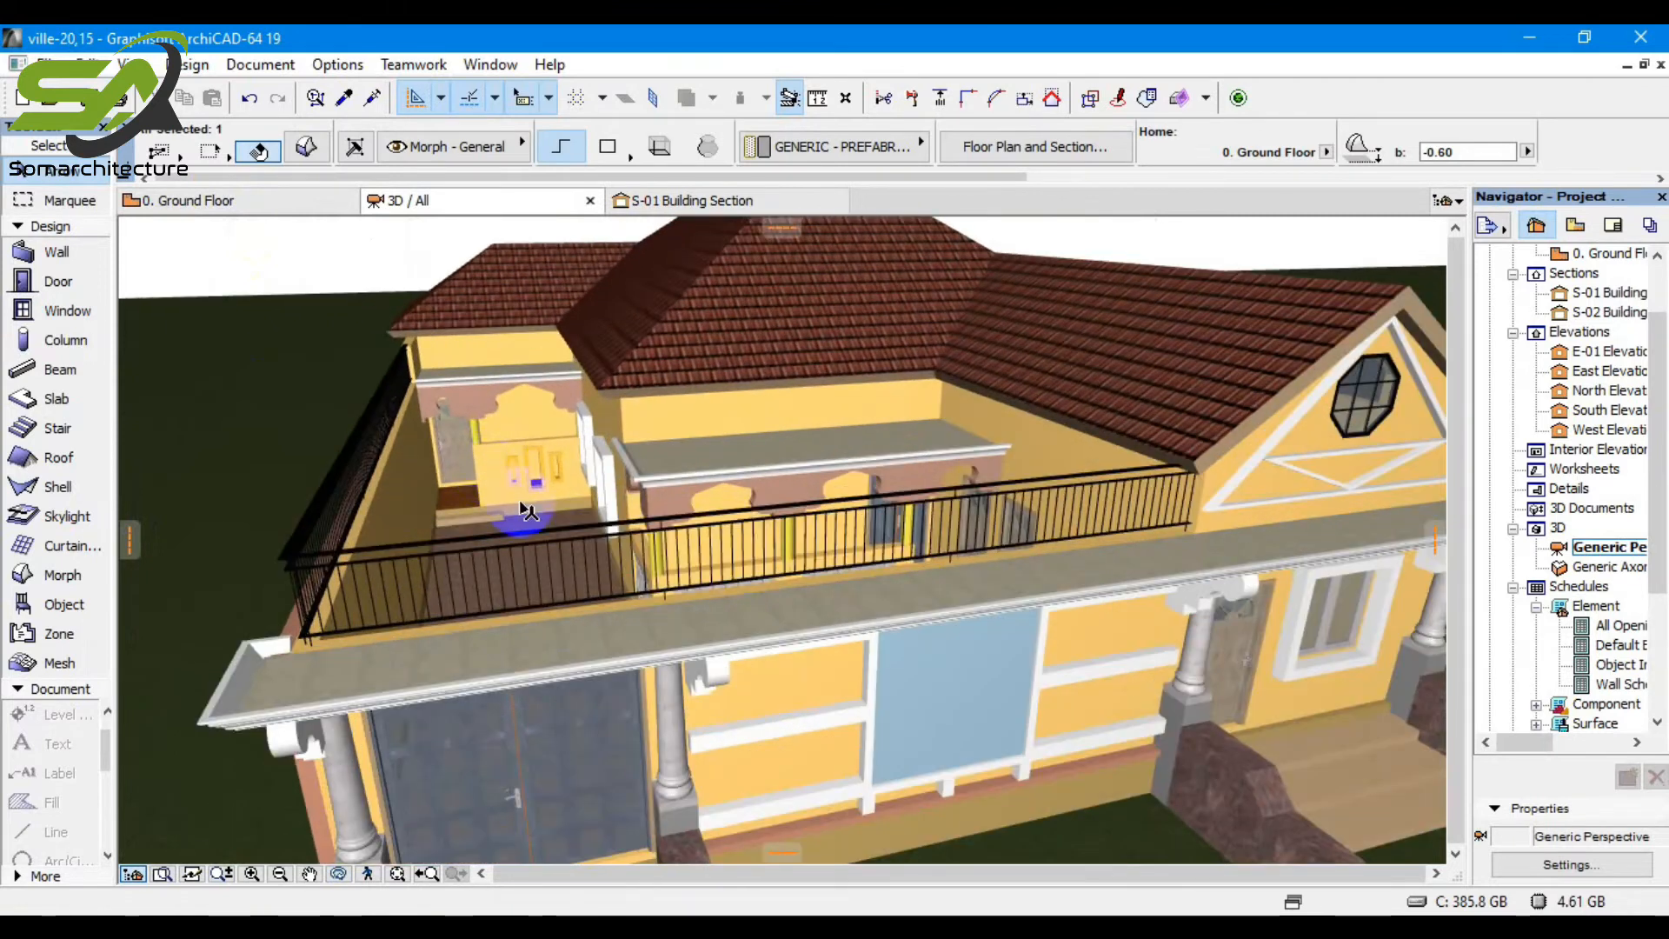
pyautogui.scroll(3, 537, 534)
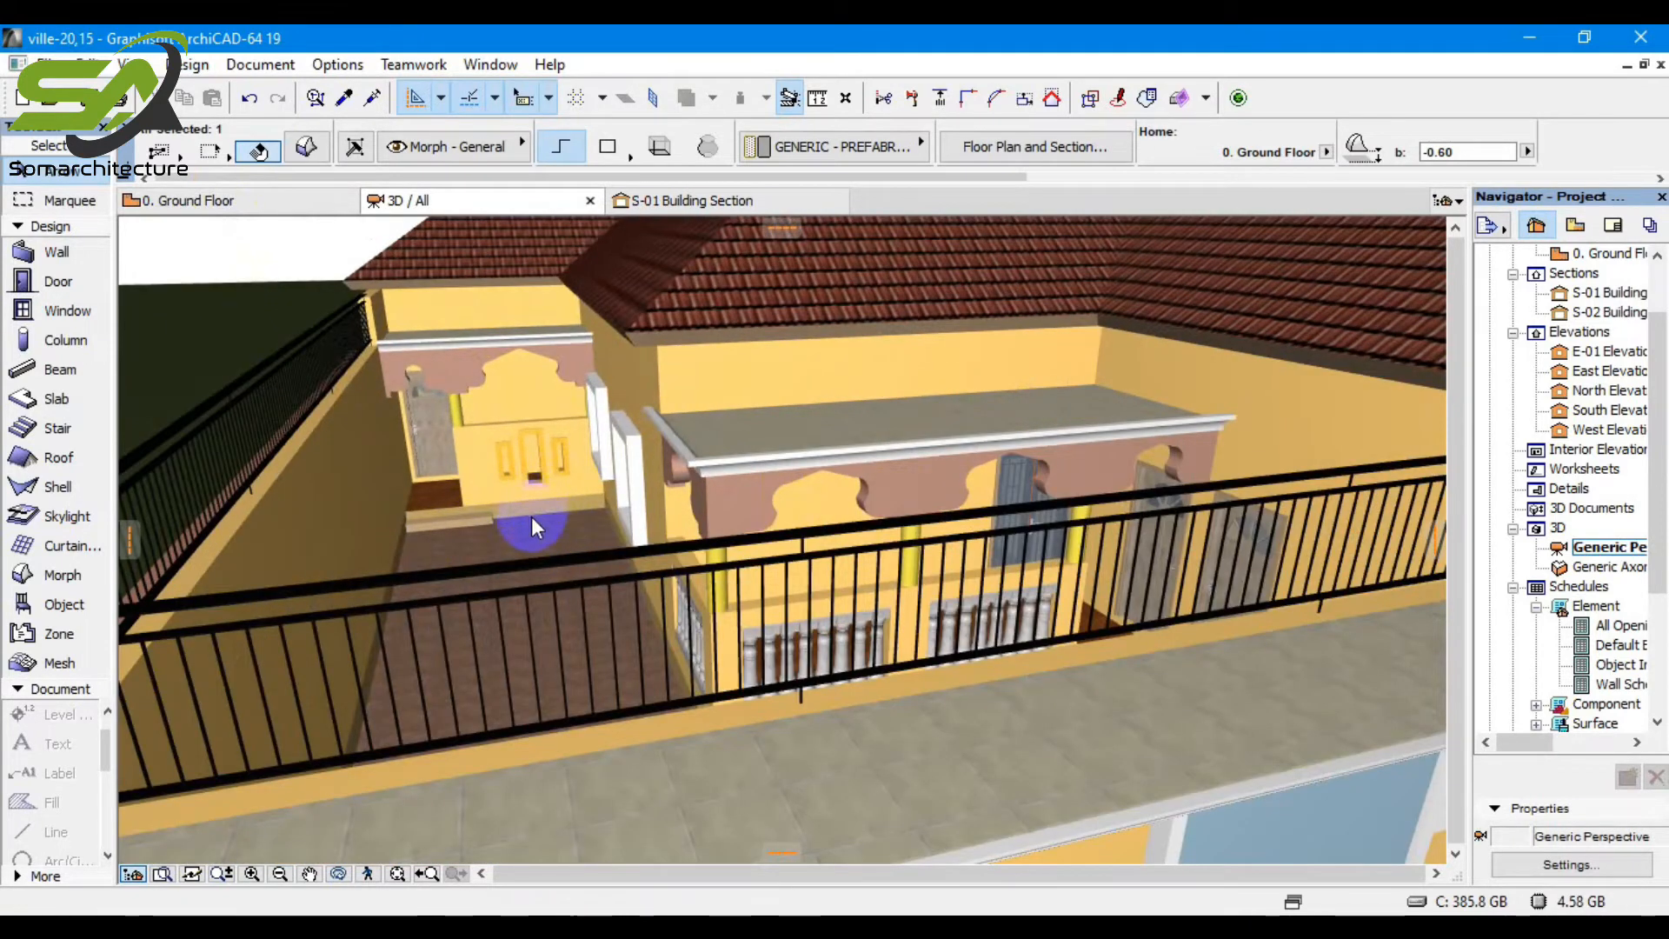
pyautogui.scroll(-4, 485, 386)
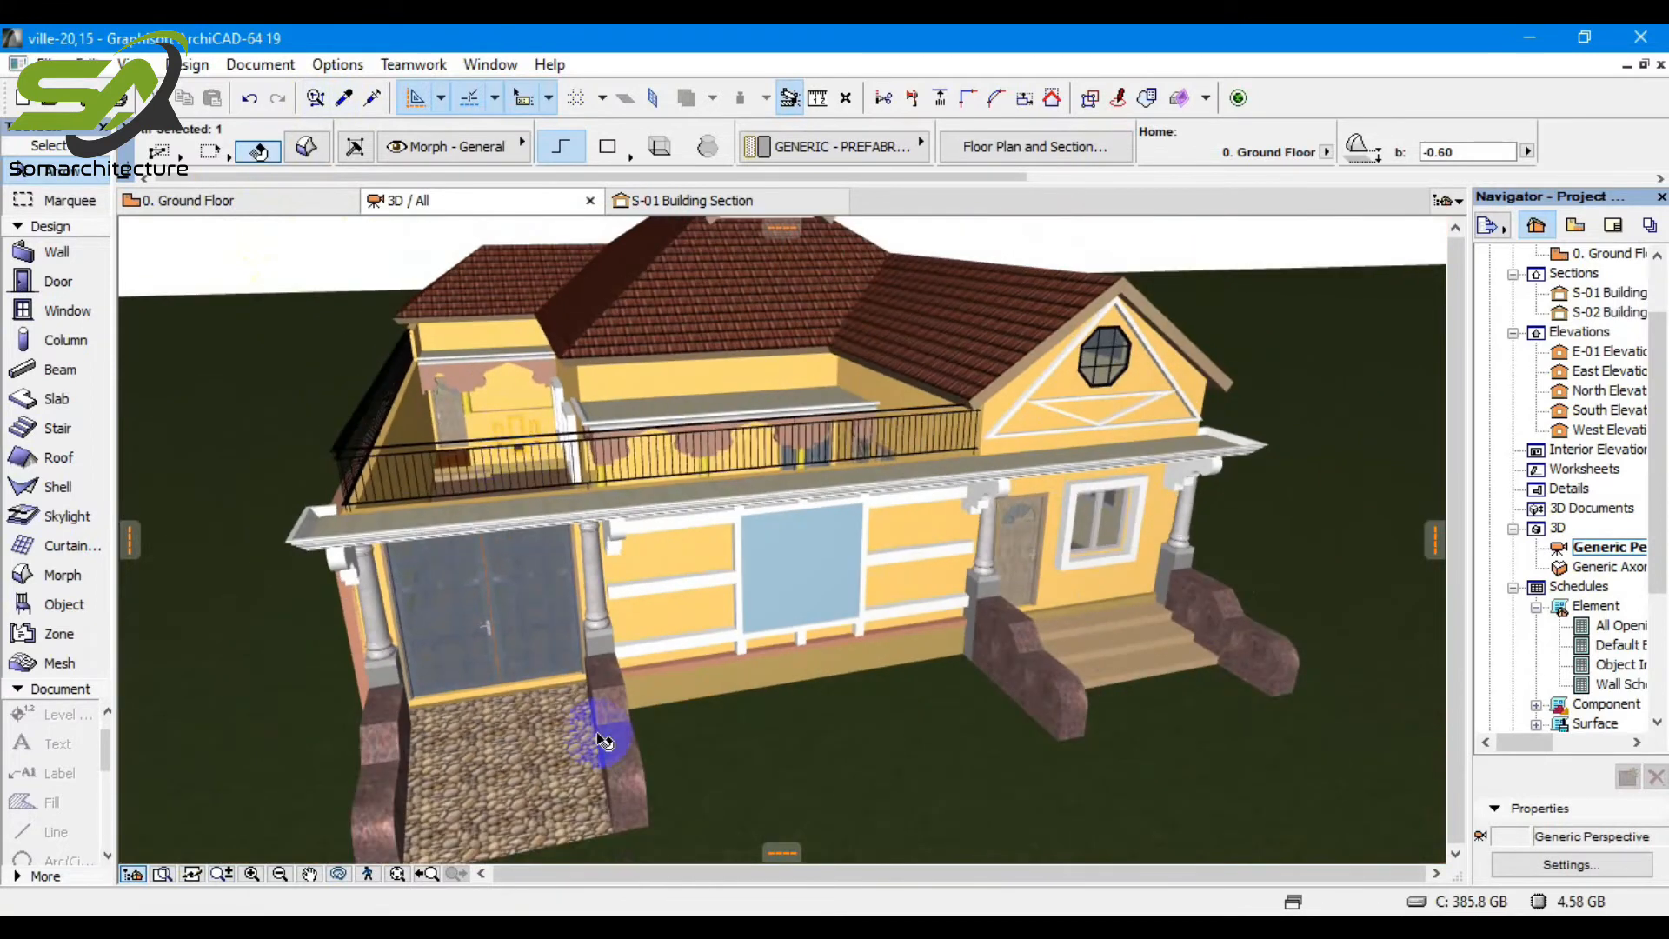
pyautogui.scroll(4, 488, 526)
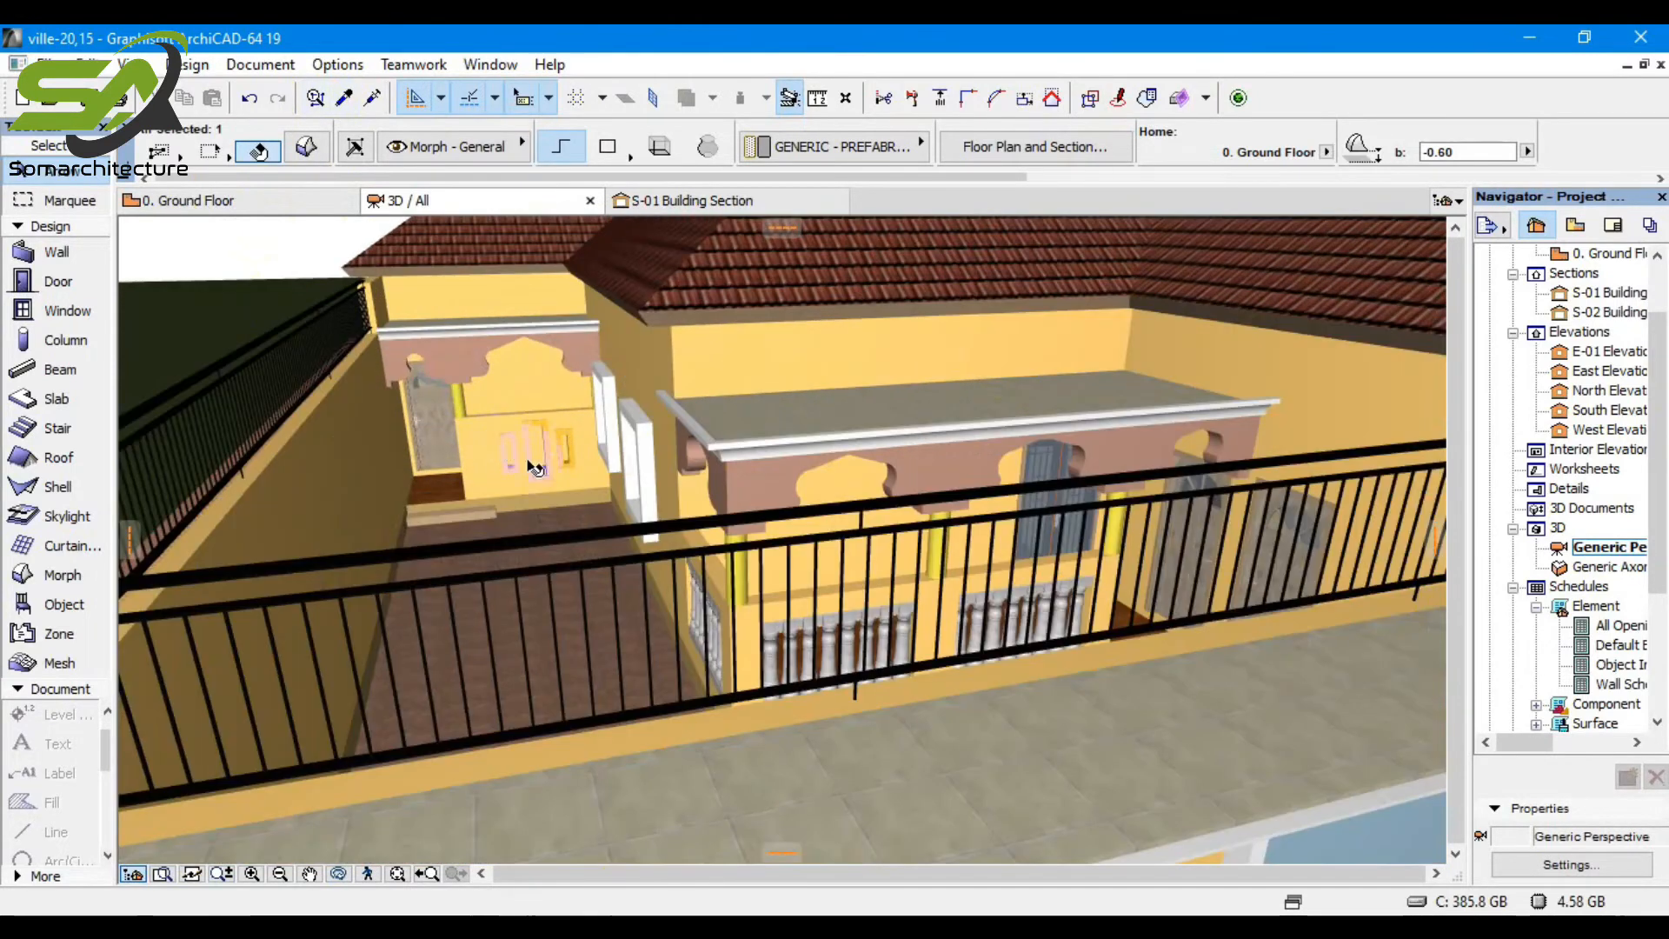
pyautogui.click(569, 530)
pyautogui.scroll(-3, 521, 526)
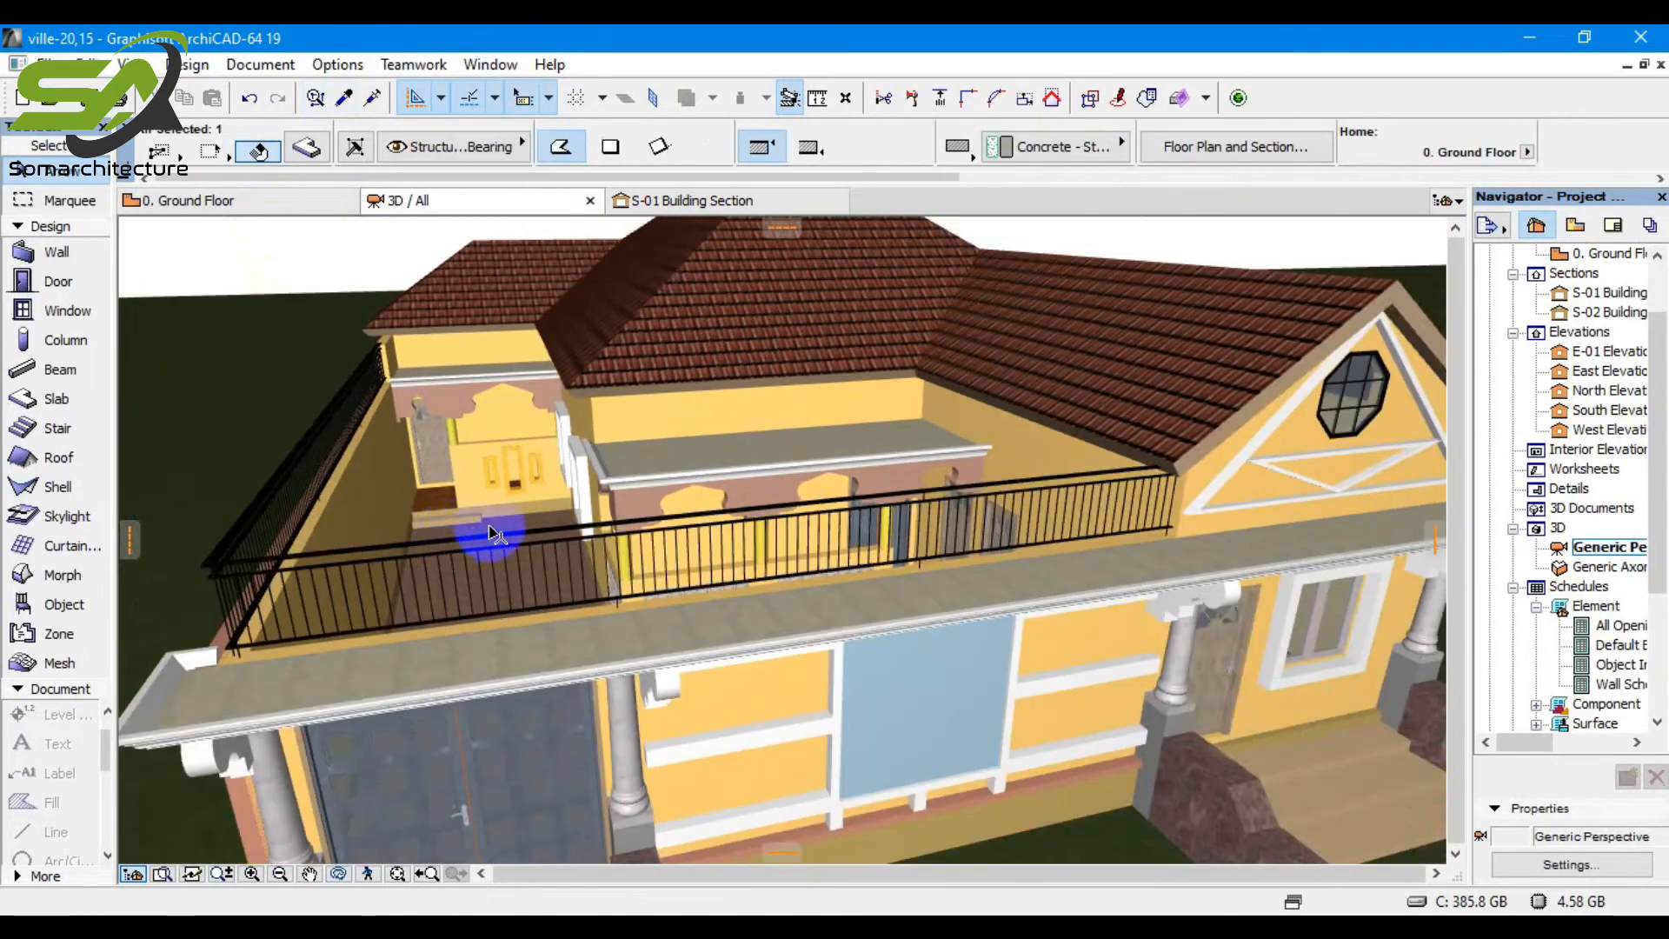
pyautogui.click(295, 149)
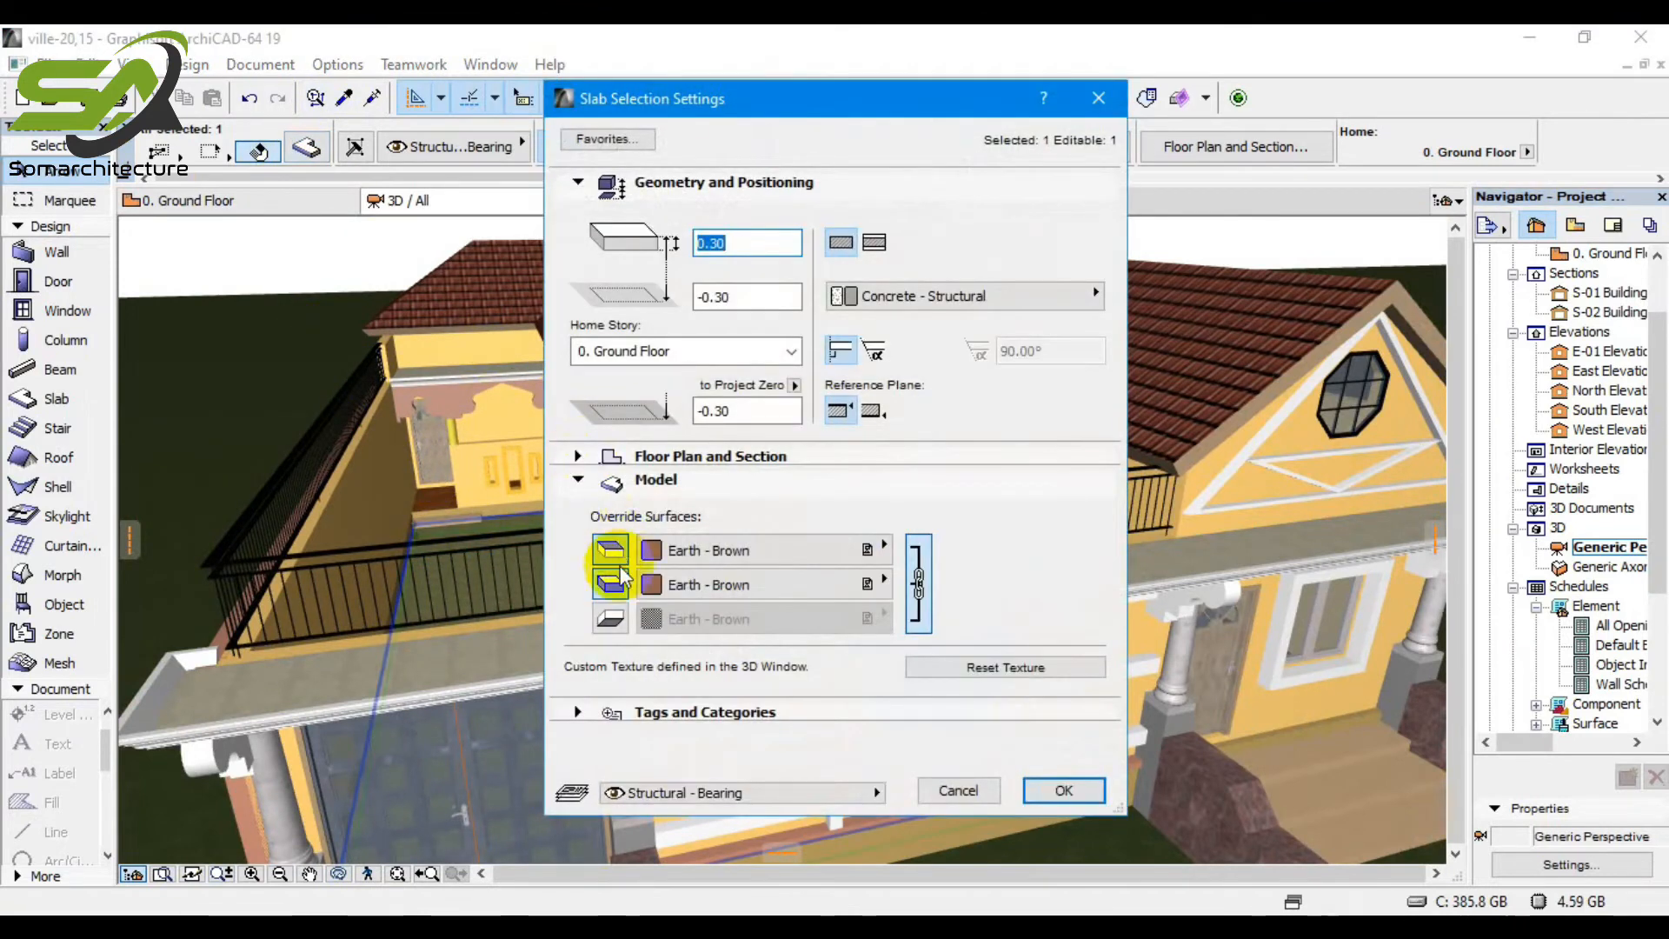
# Override the linked surfaces of the courtyard slab with Any, accept the settings, and deselect the slab.
pyautogui.click(707, 585)
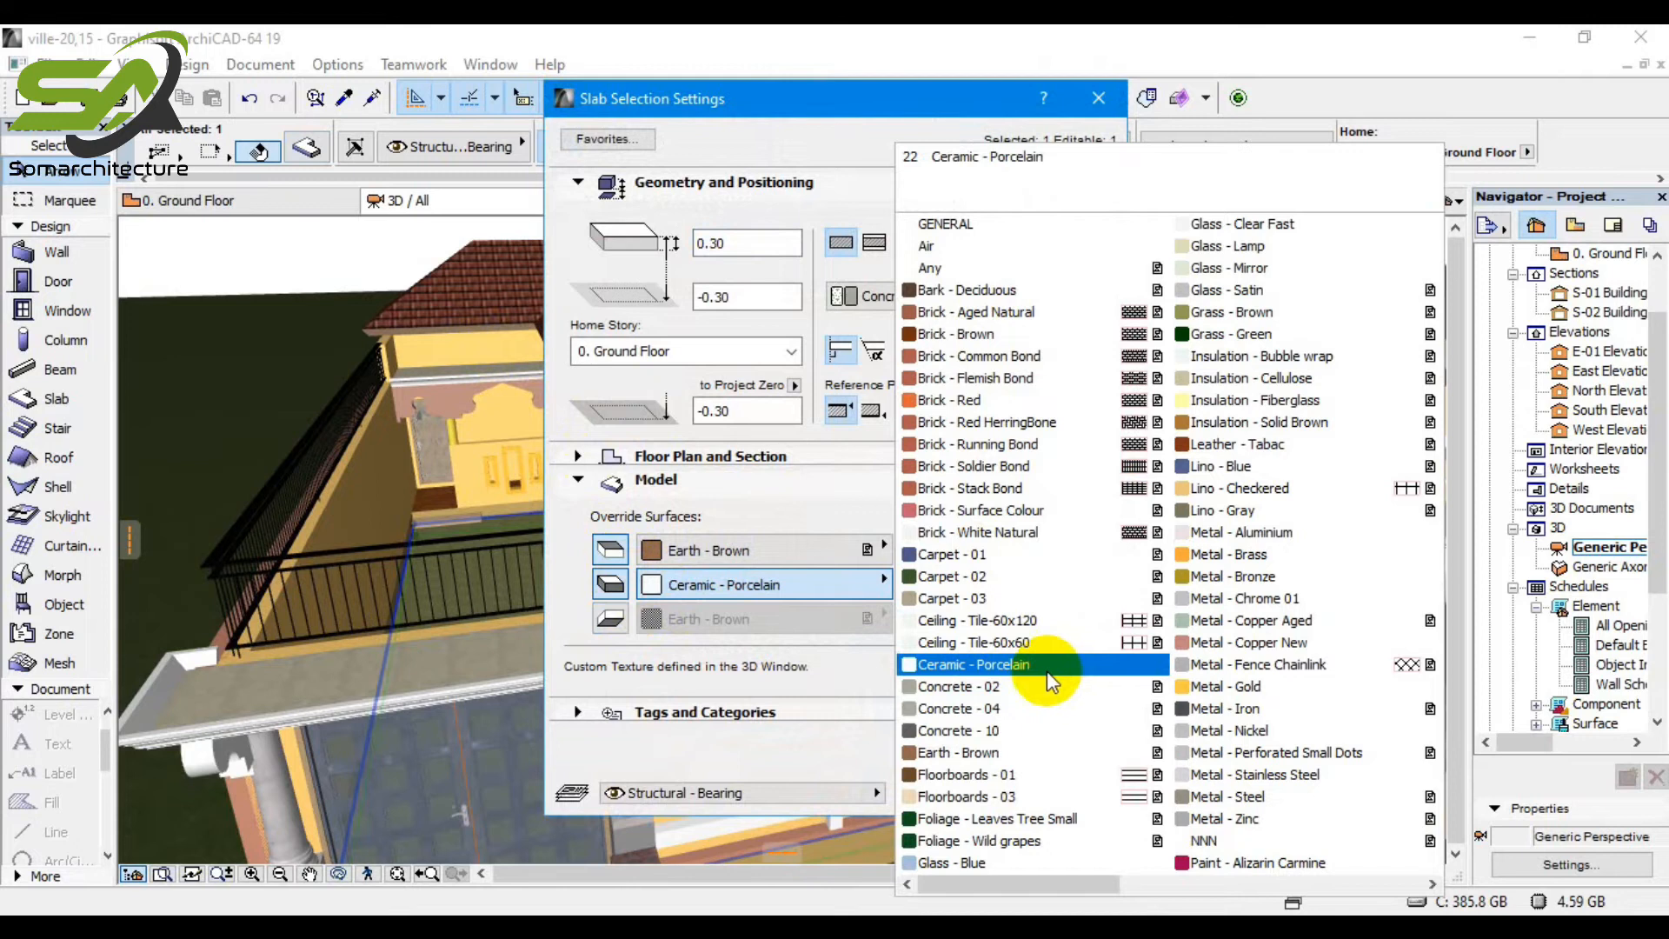
pyautogui.click(978, 268)
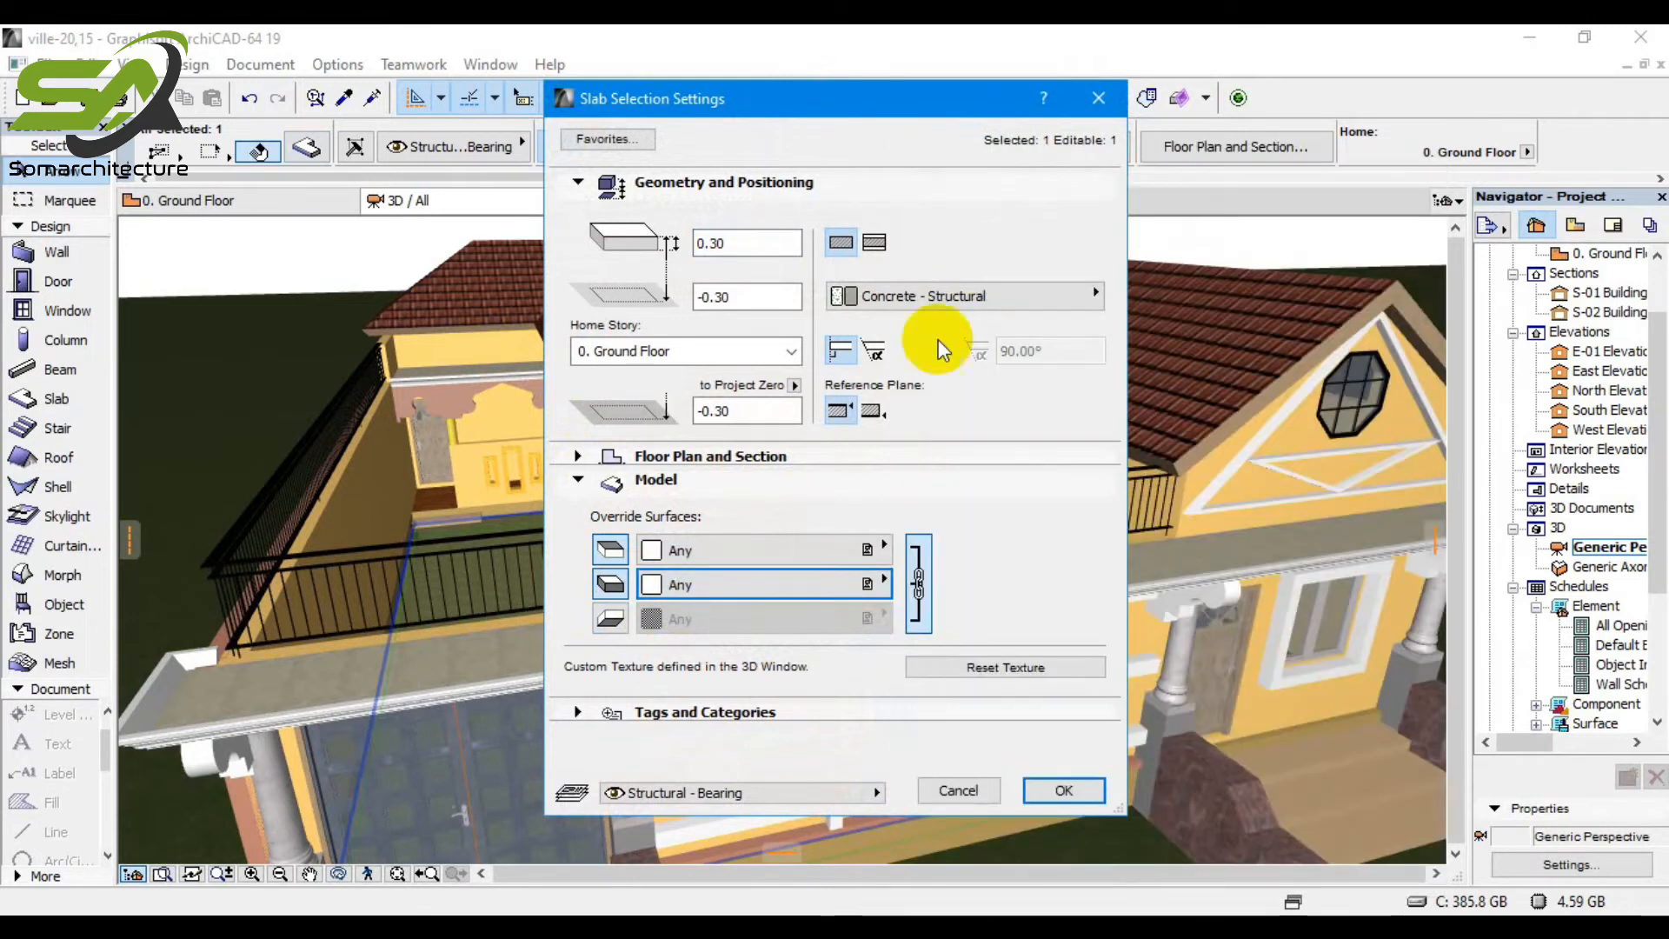
pyautogui.click(1062, 790)
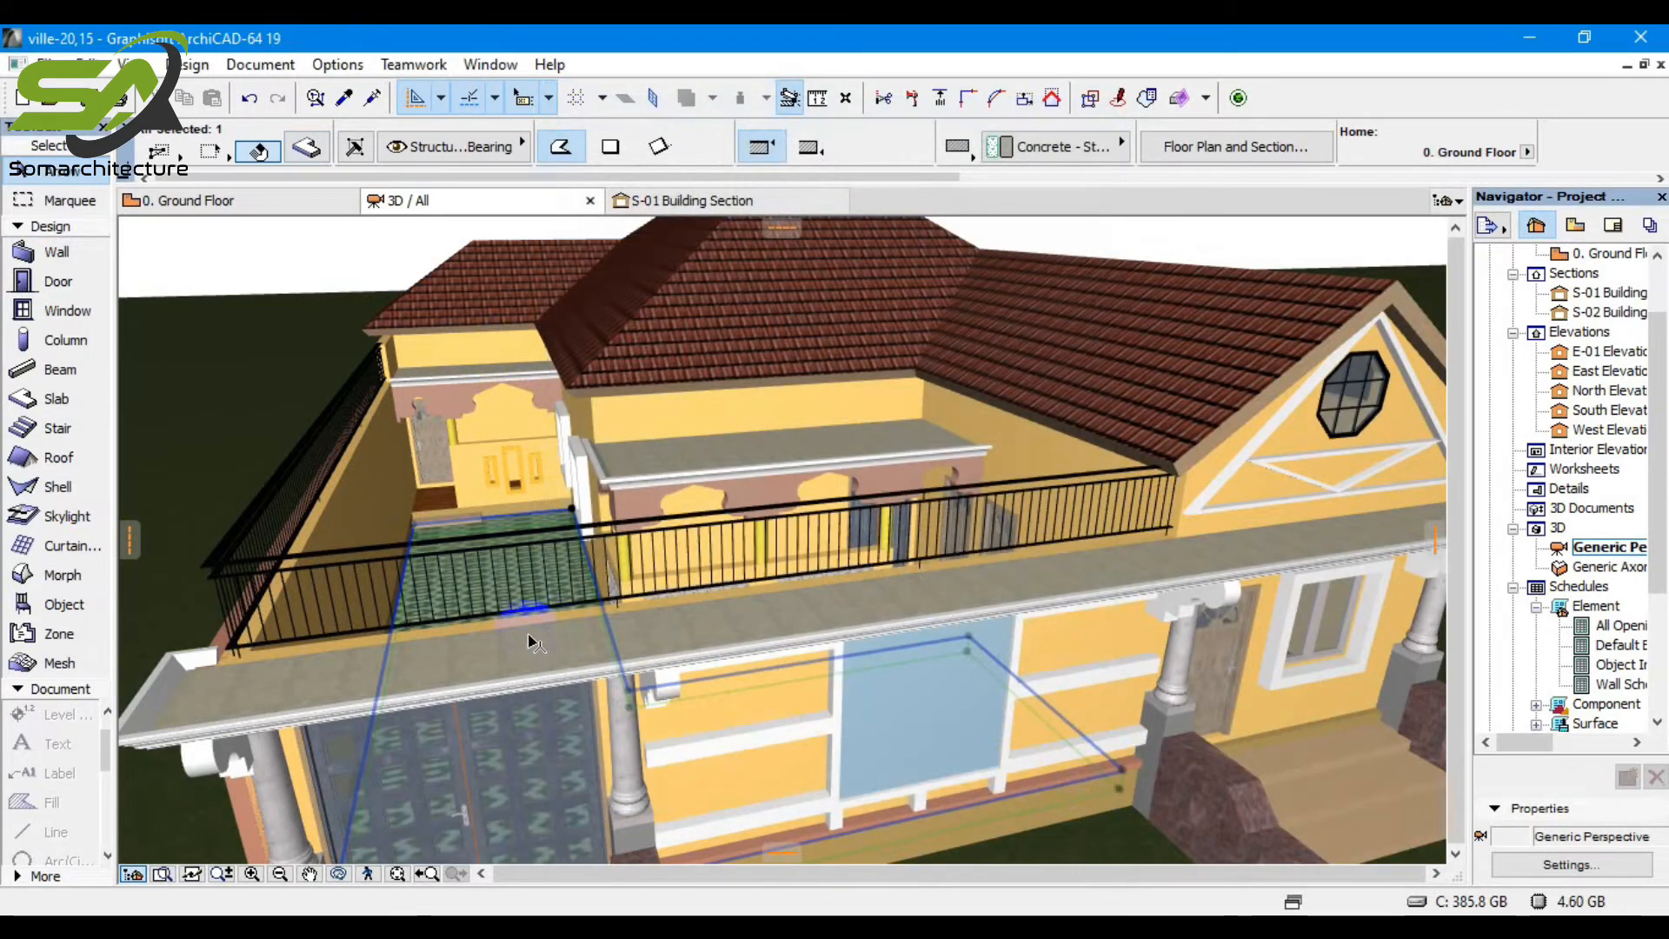
pyautogui.press('Escape')
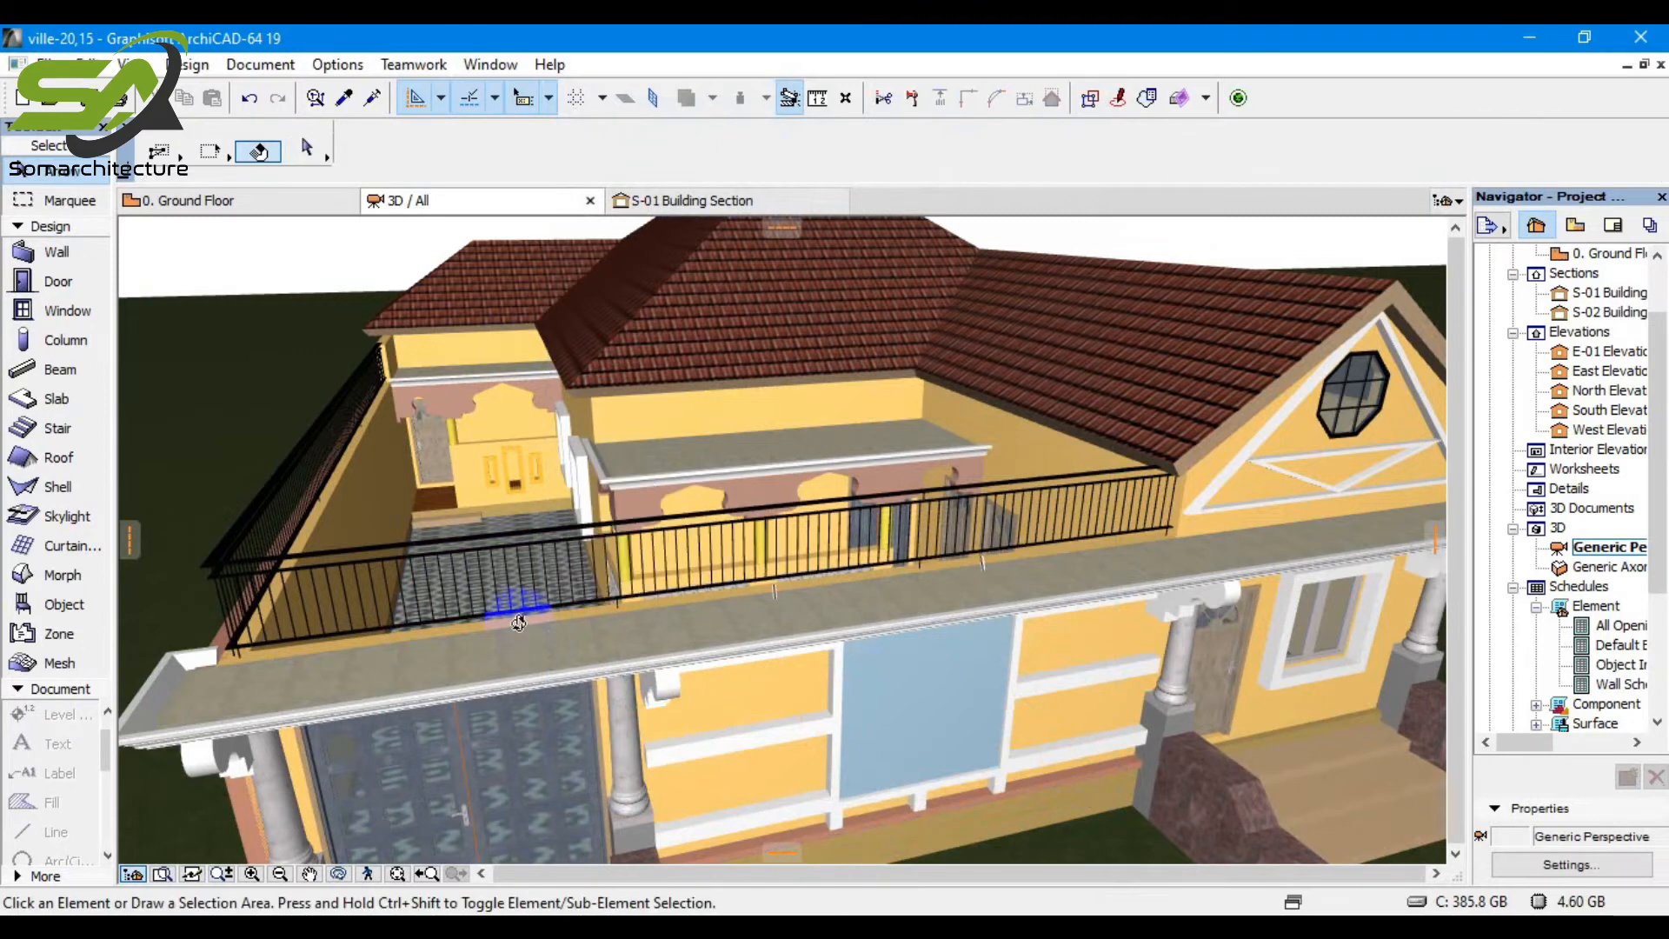
# Examine the patterned paving on the courtyard floor and the stone-paved ramp at the gate.
pyautogui.moveTo(465, 545); pyautogui.dragTo(479, 645)
pyautogui.scroll(1, 483, 645)
pyautogui.scroll(3, 506, 720)
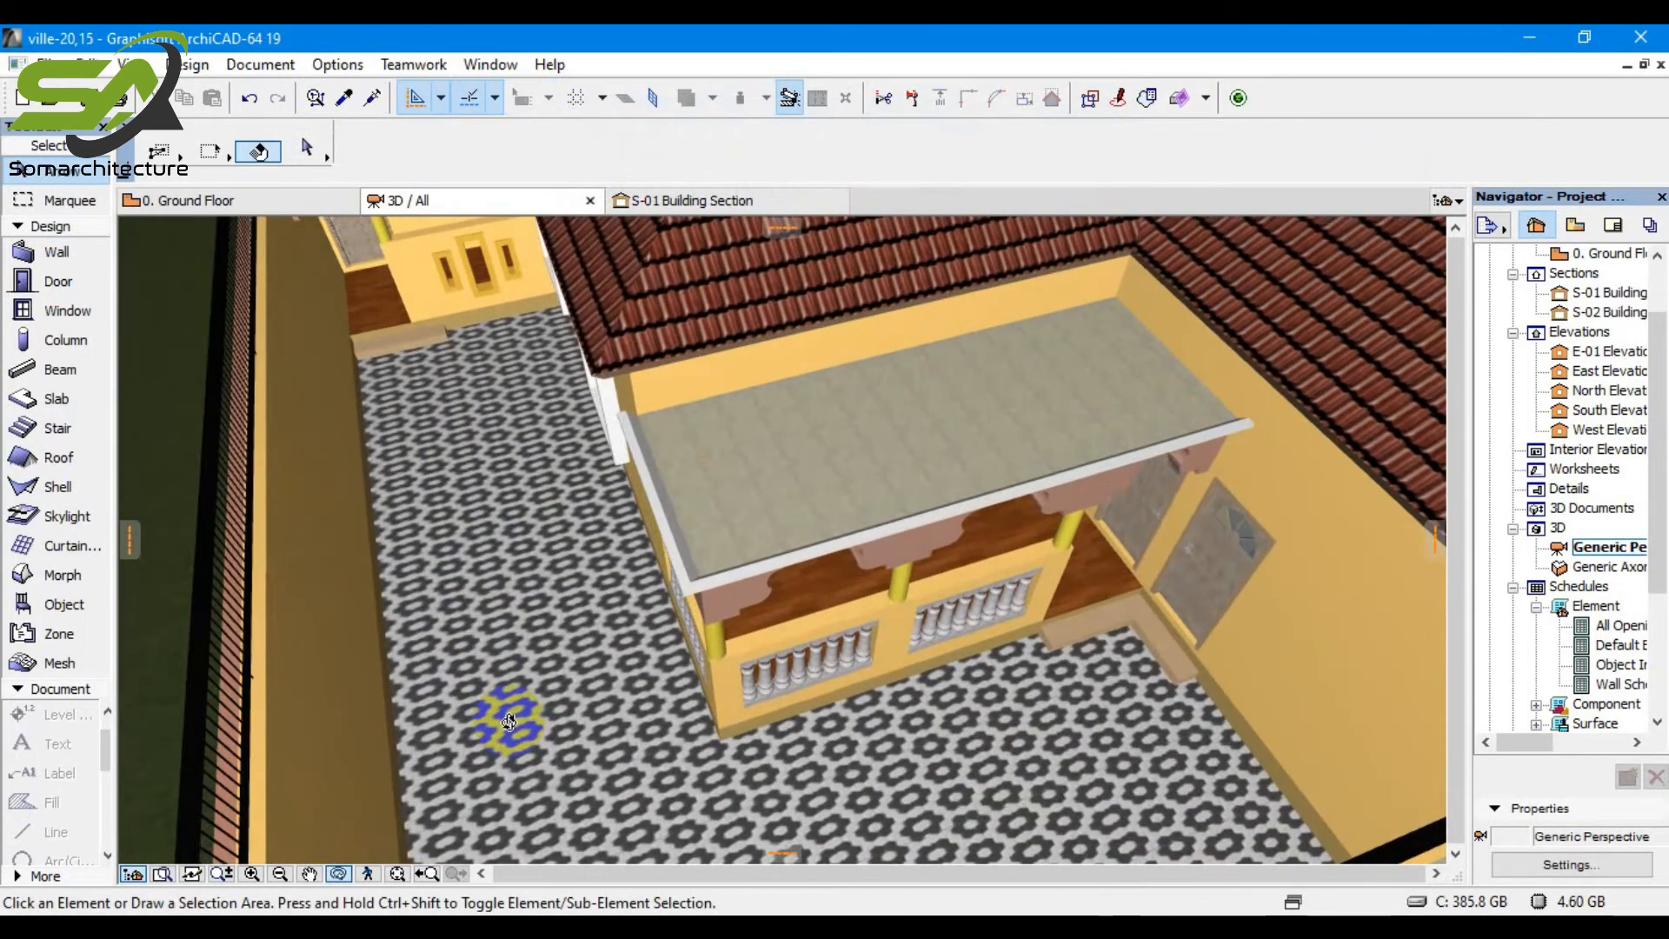
pyautogui.moveTo(658, 809); pyautogui.dragTo(503, 588)
pyautogui.scroll(-5, 562, 564)
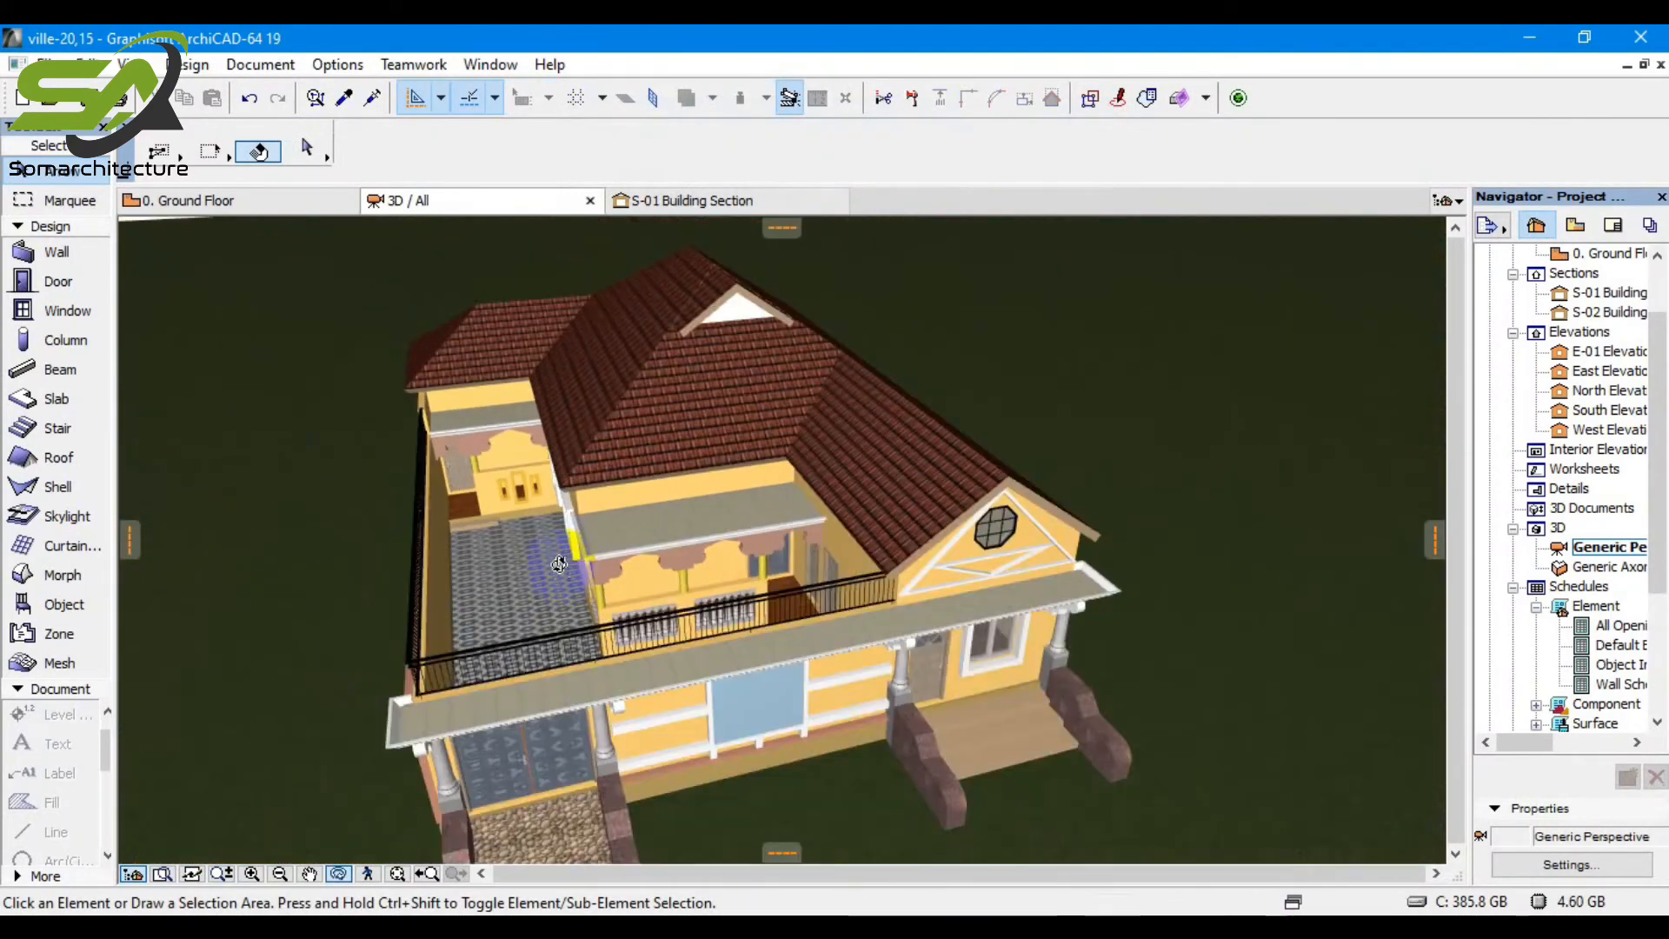
pyautogui.moveTo(584, 813); pyautogui.dragTo(588, 832)
pyautogui.scroll(4, 574, 835)
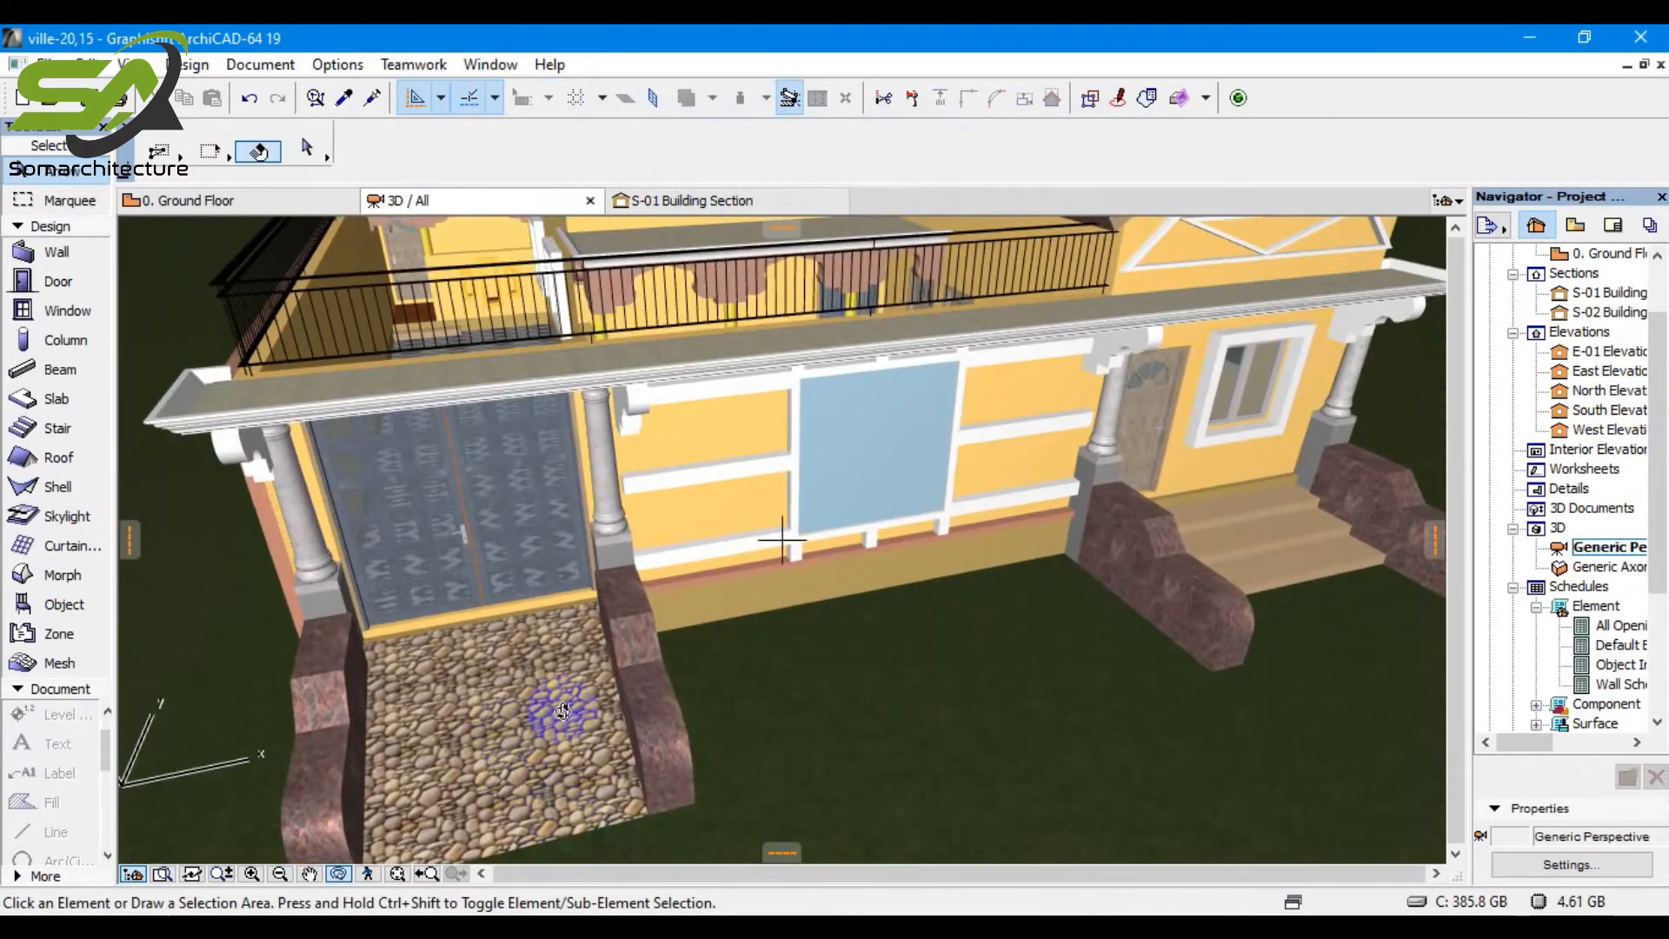
# Select the three pale blue panel morphs on the front and side fence walls.
pyautogui.scroll(-1, 559, 710)
pyautogui.moveTo(723, 643); pyautogui.dragTo(804, 537)
pyautogui.click(809, 513)
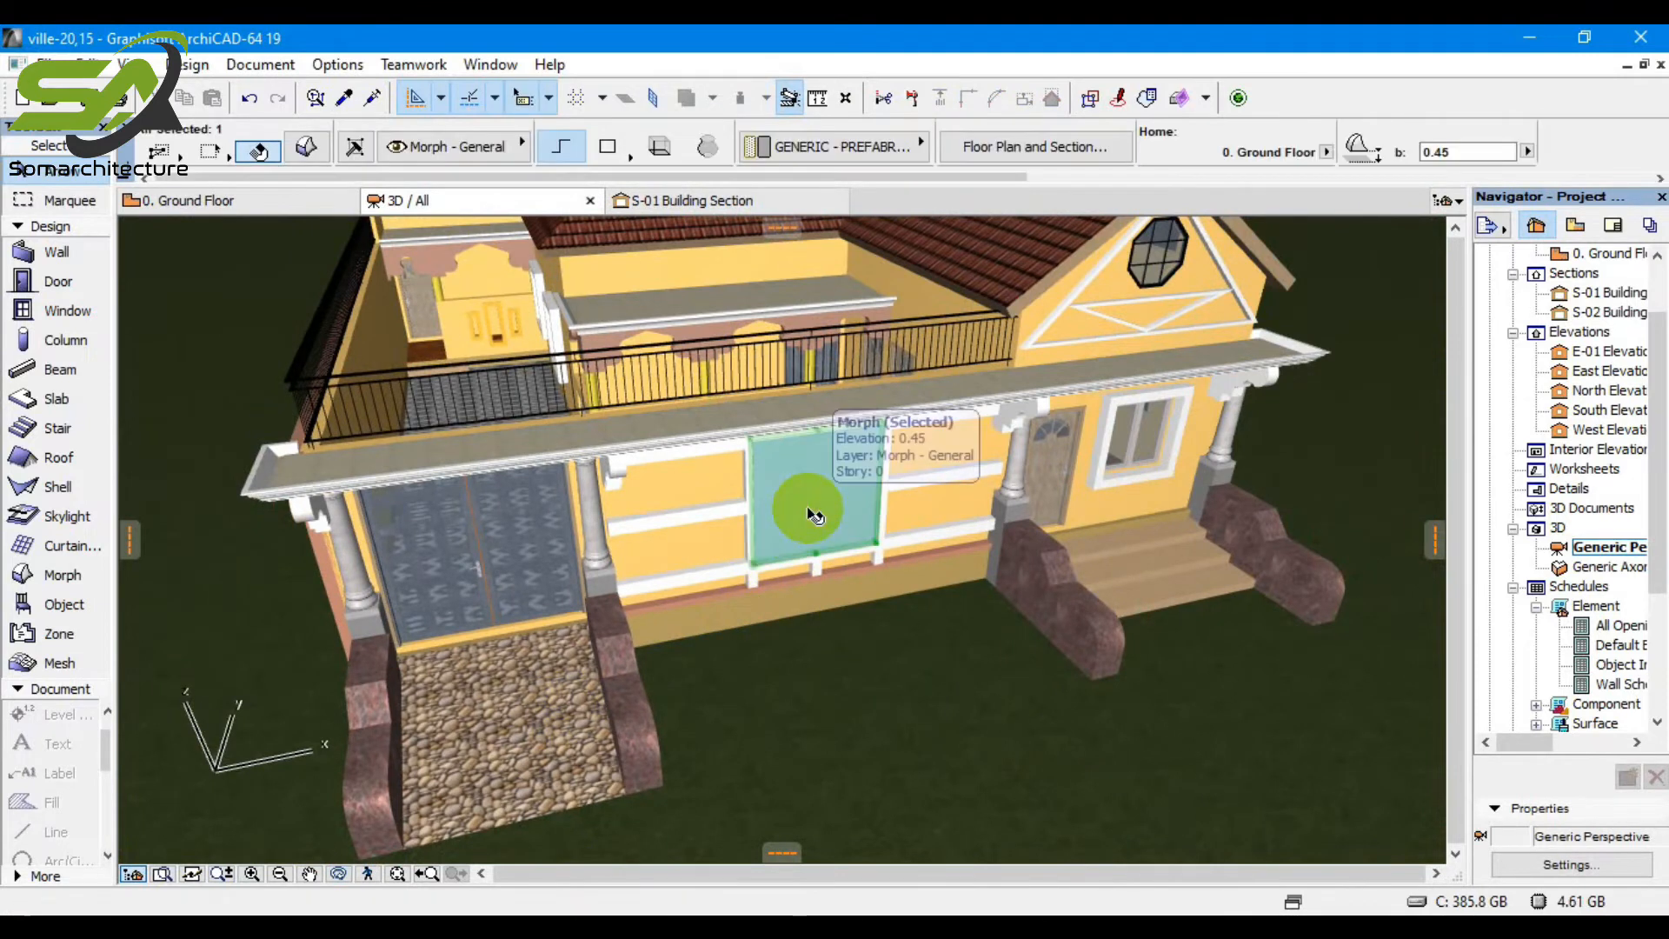
pyautogui.scroll(-6, 925, 634)
pyautogui.scroll(5, 609, 604)
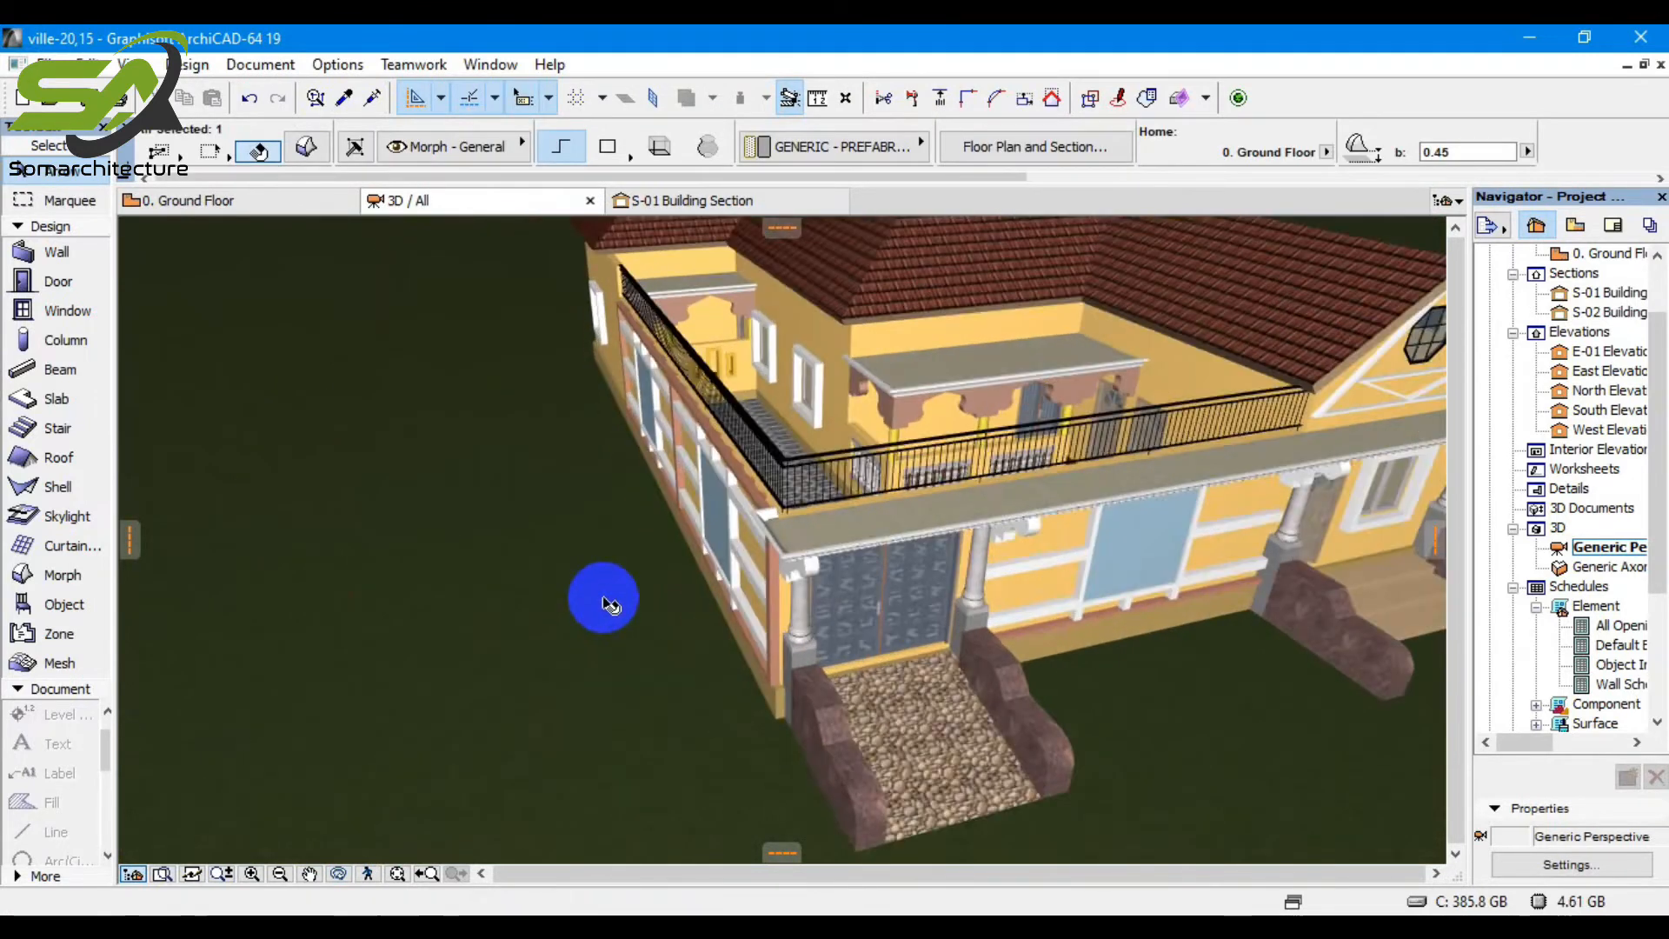
pyautogui.scroll(2, 696, 509)
pyautogui.keyDown('shift'); pyautogui.click(729, 514); pyautogui.keyUp('shift')
pyautogui.scroll(4, 577, 341)
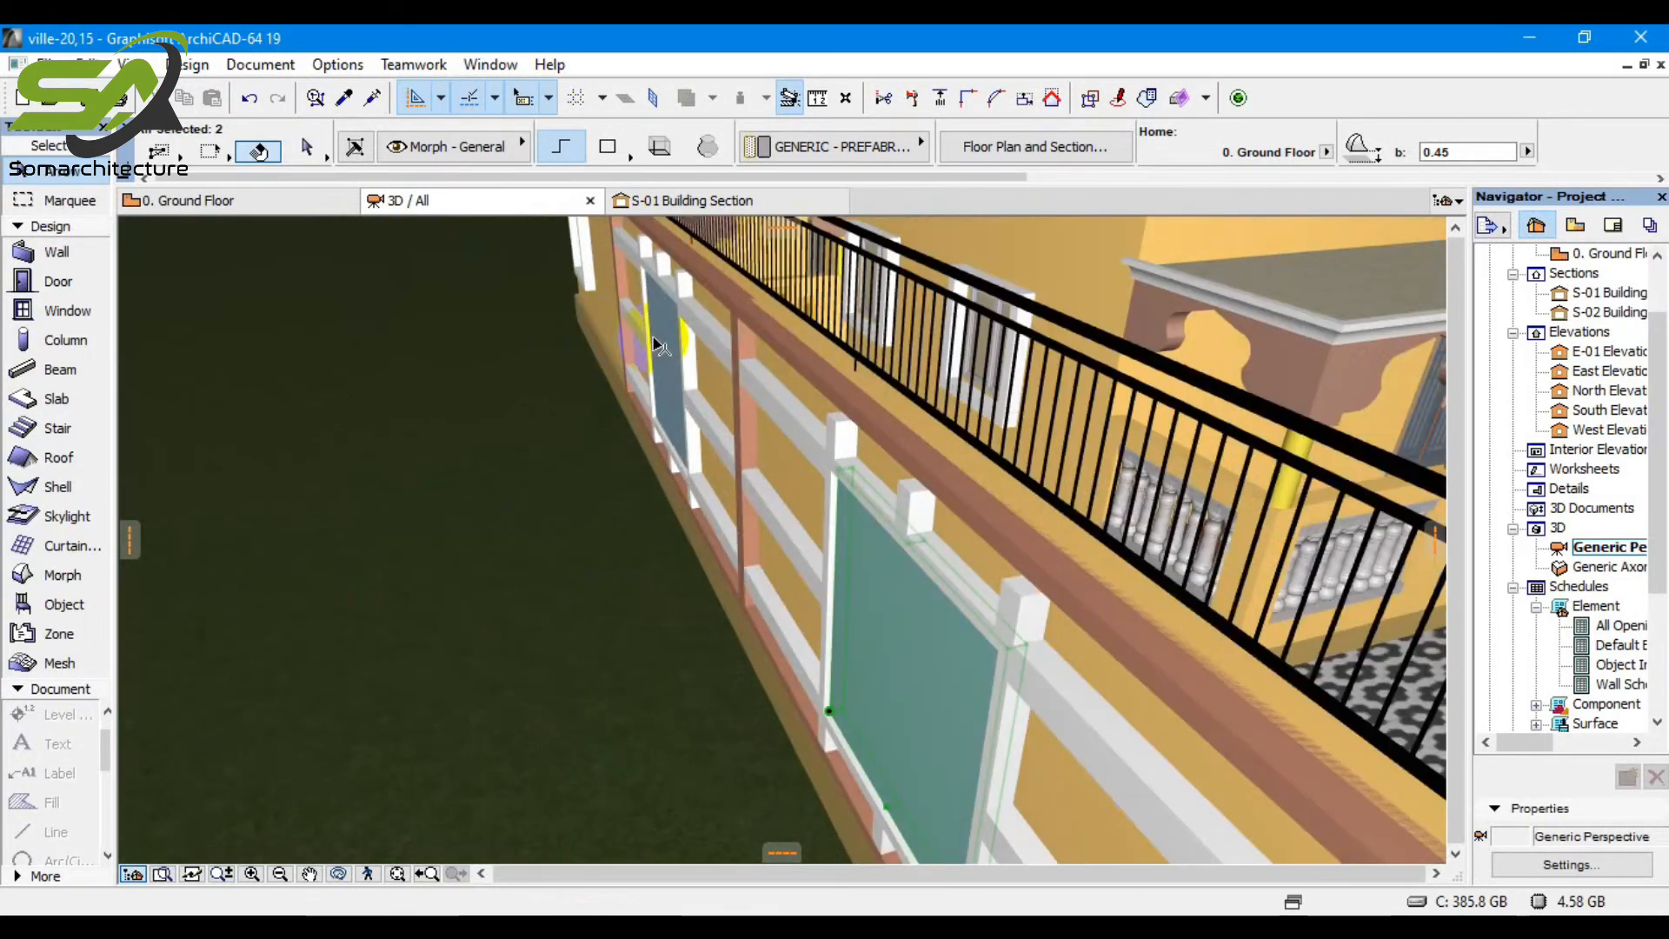
pyautogui.keyDown('shift'); pyautogui.click(670, 413); pyautogui.keyUp('shift')
# Override the surface of the selected panel morphs with Wall Decor, accept the settings, and deselect them.
pyautogui.click(306, 148)
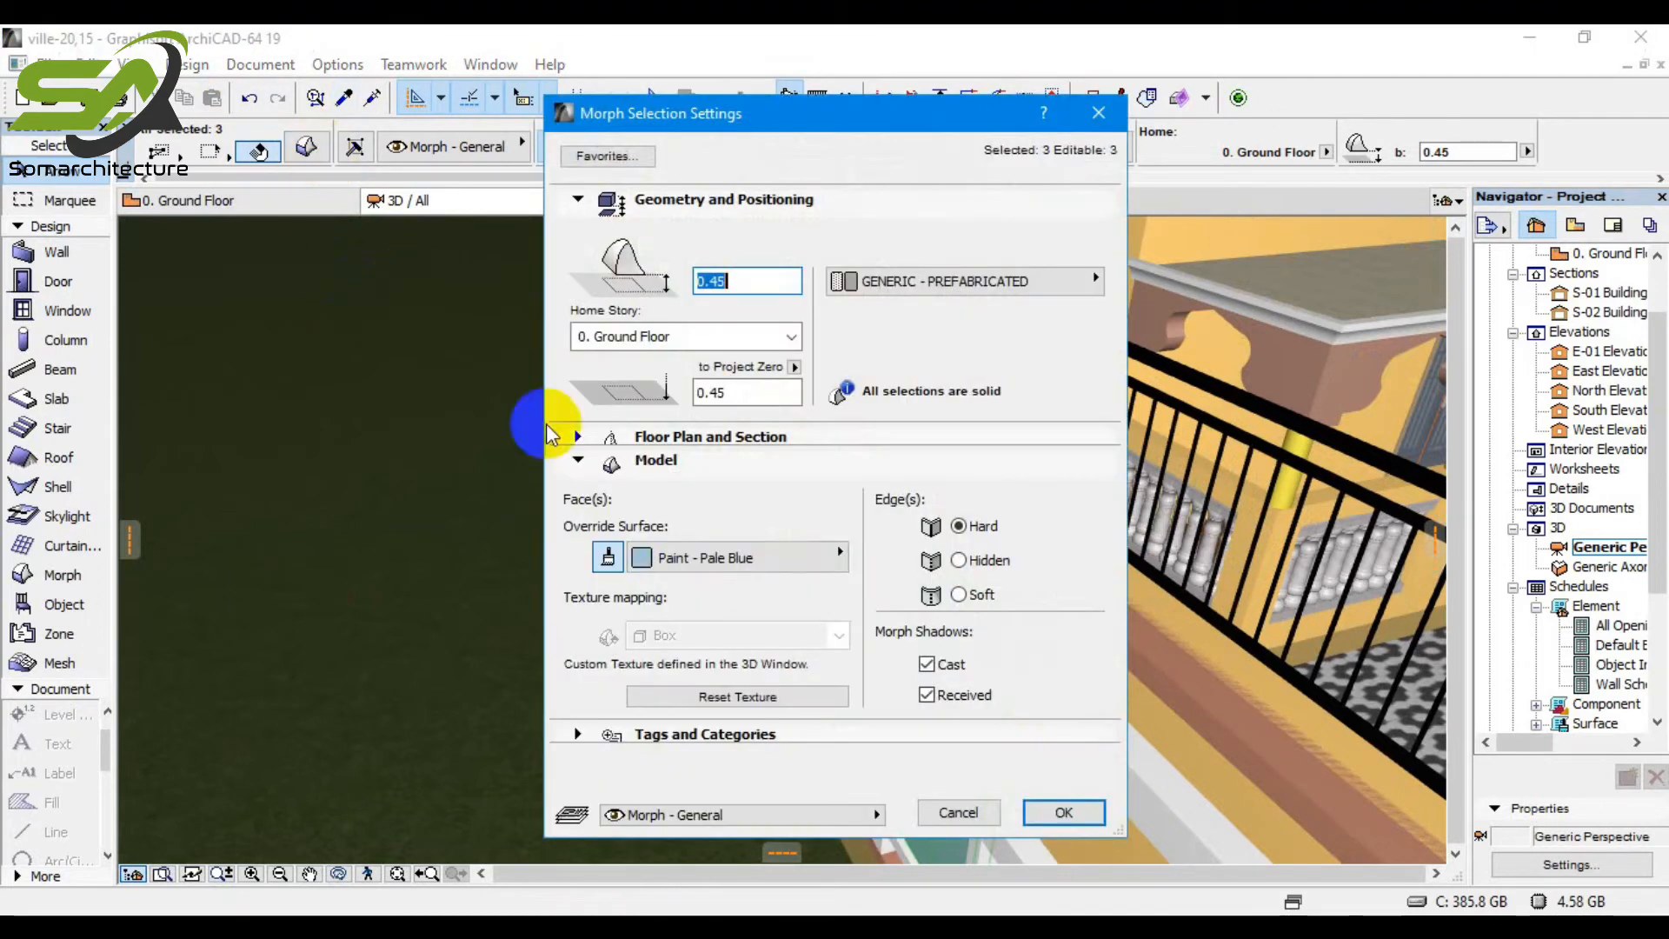
pyautogui.click(701, 558)
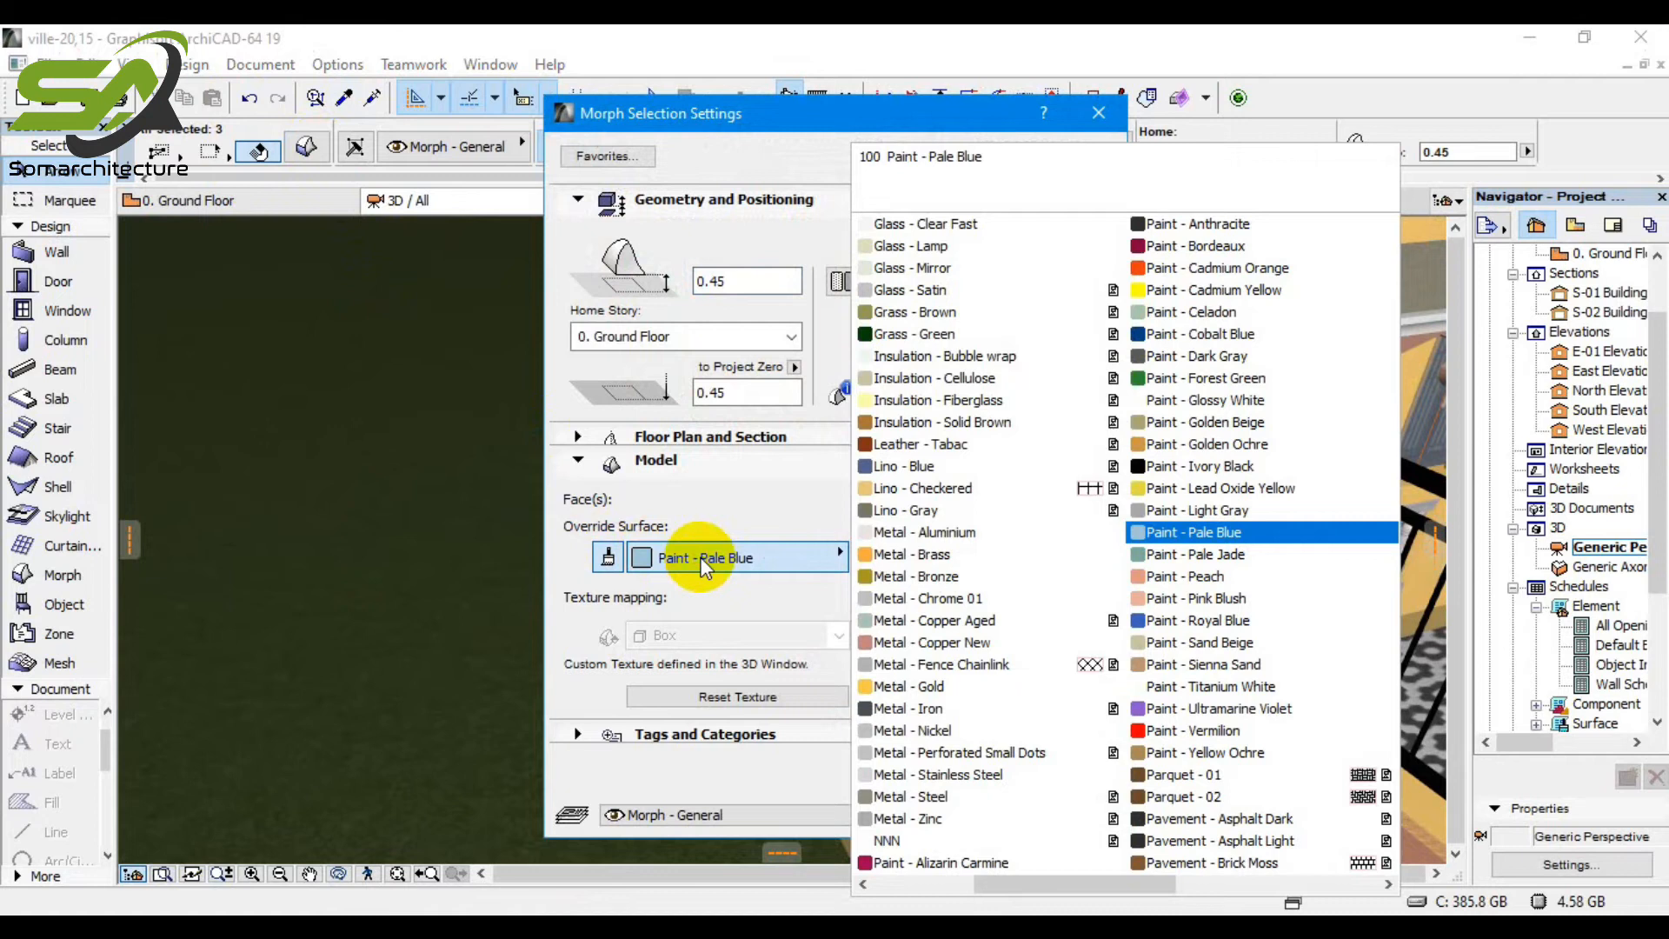
pyautogui.press('w')
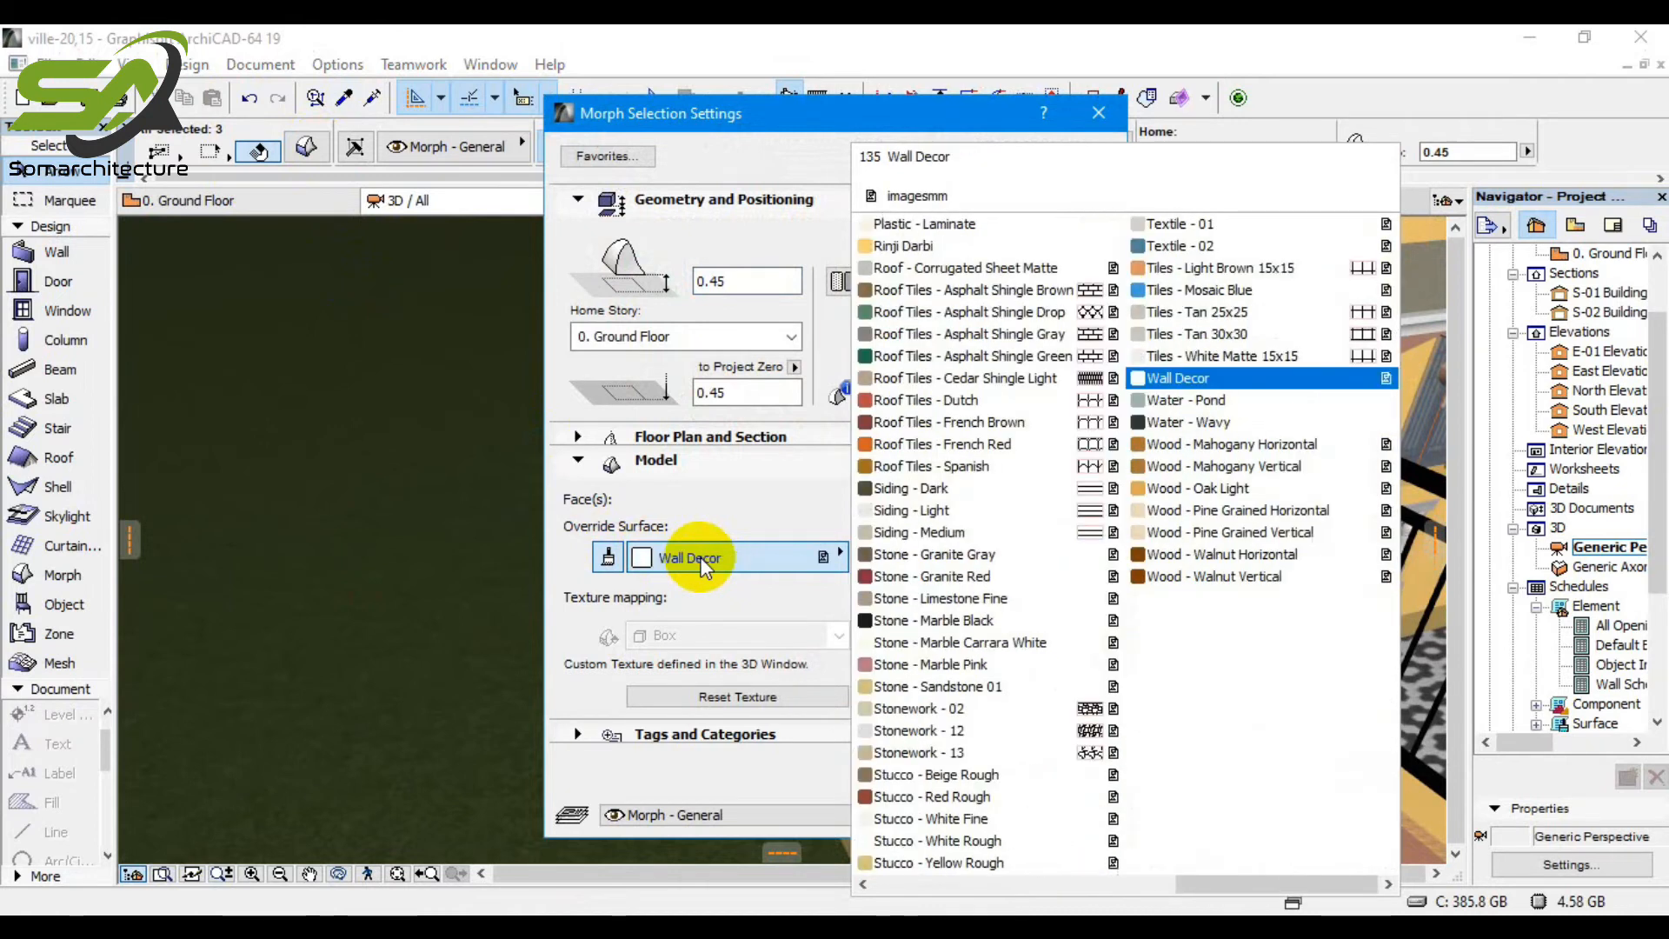
pyautogui.click(1223, 378)
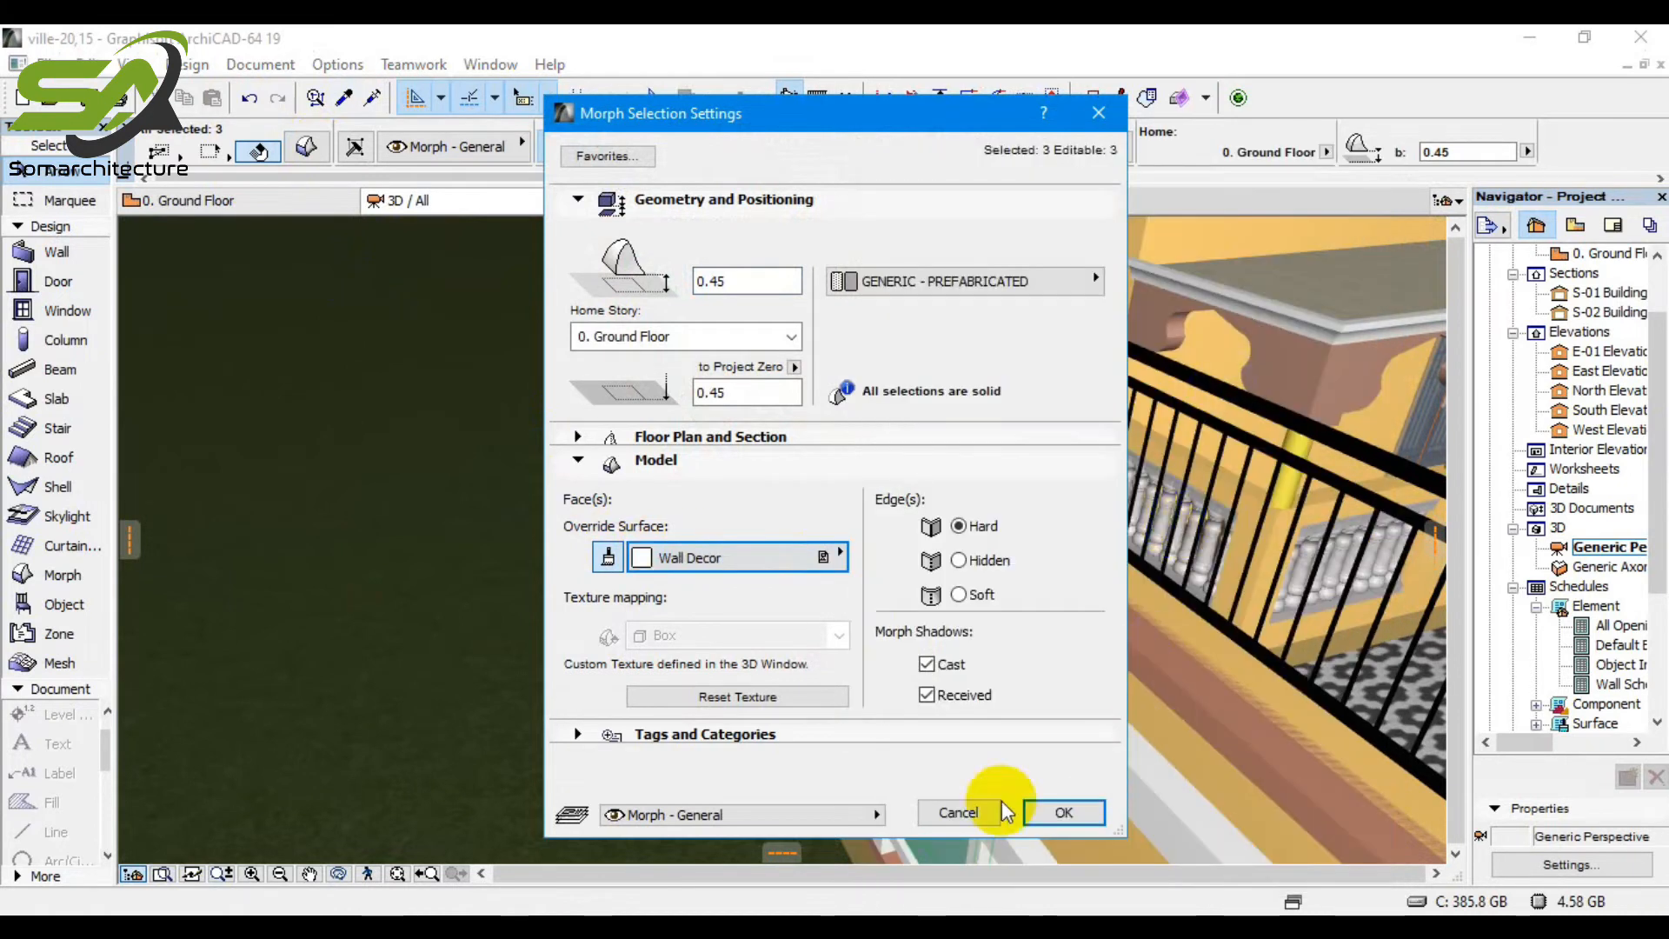
pyautogui.click(1065, 813)
pyautogui.press('Escape')
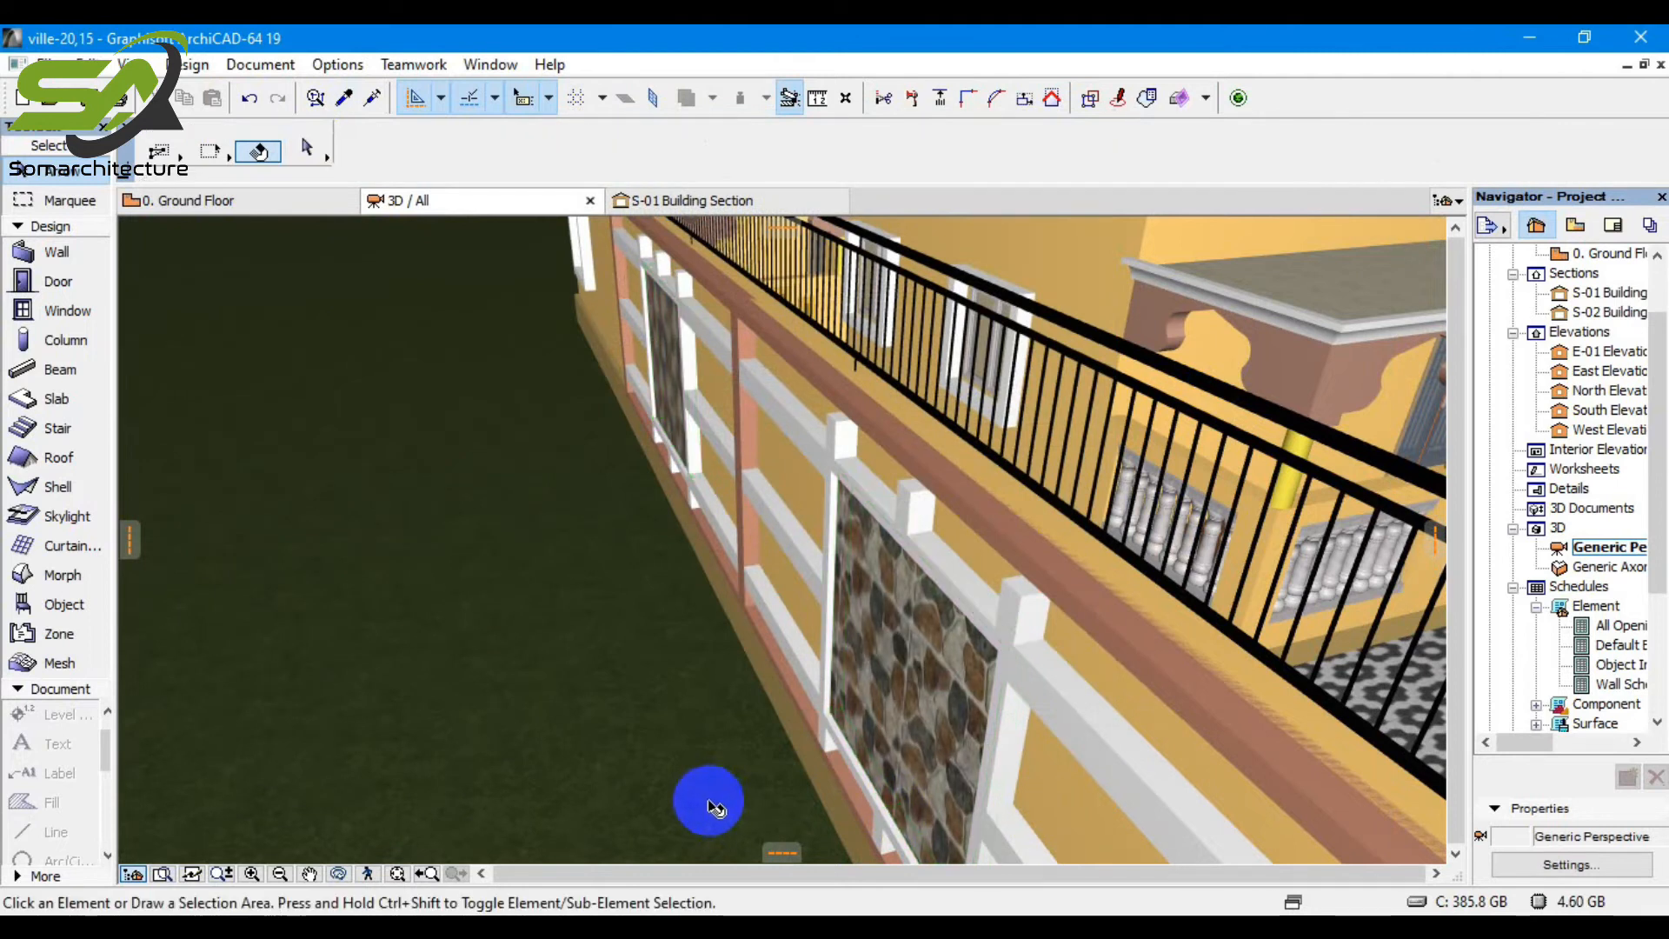
# Examine the stone-clad panel, the entrance ramp and the front of the house from different angles.
pyautogui.scroll(-8, 435, 600)
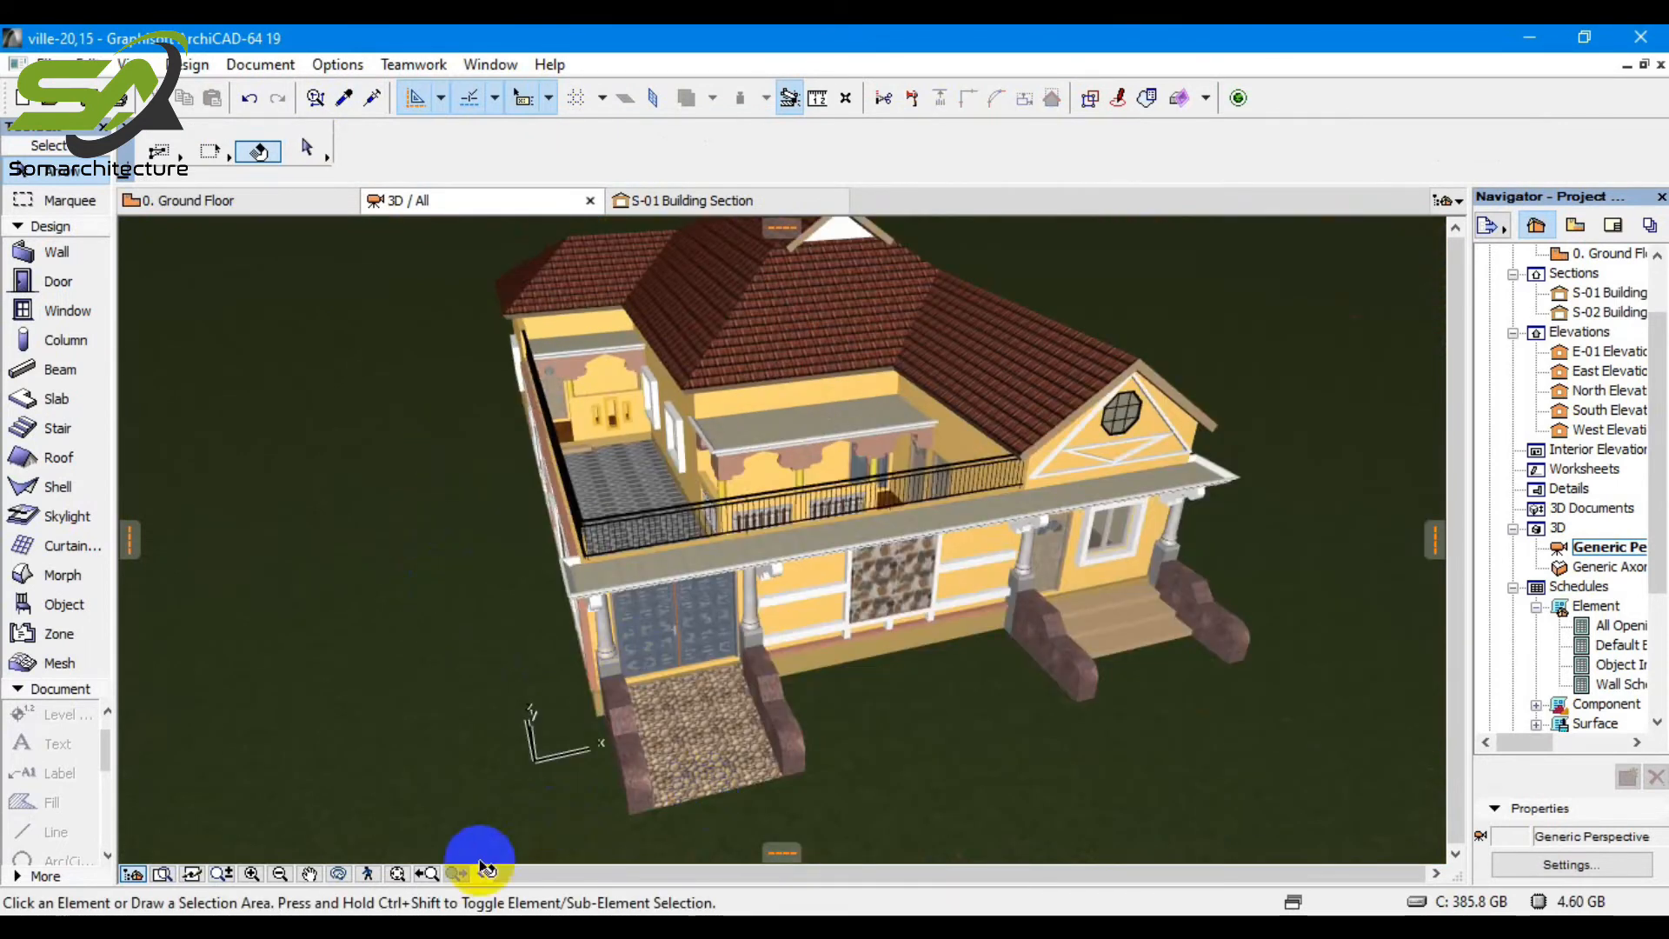
pyautogui.click(338, 873)
pyautogui.moveTo(779, 687); pyautogui.dragTo(857, 784)
pyautogui.scroll(2, 661, 683)
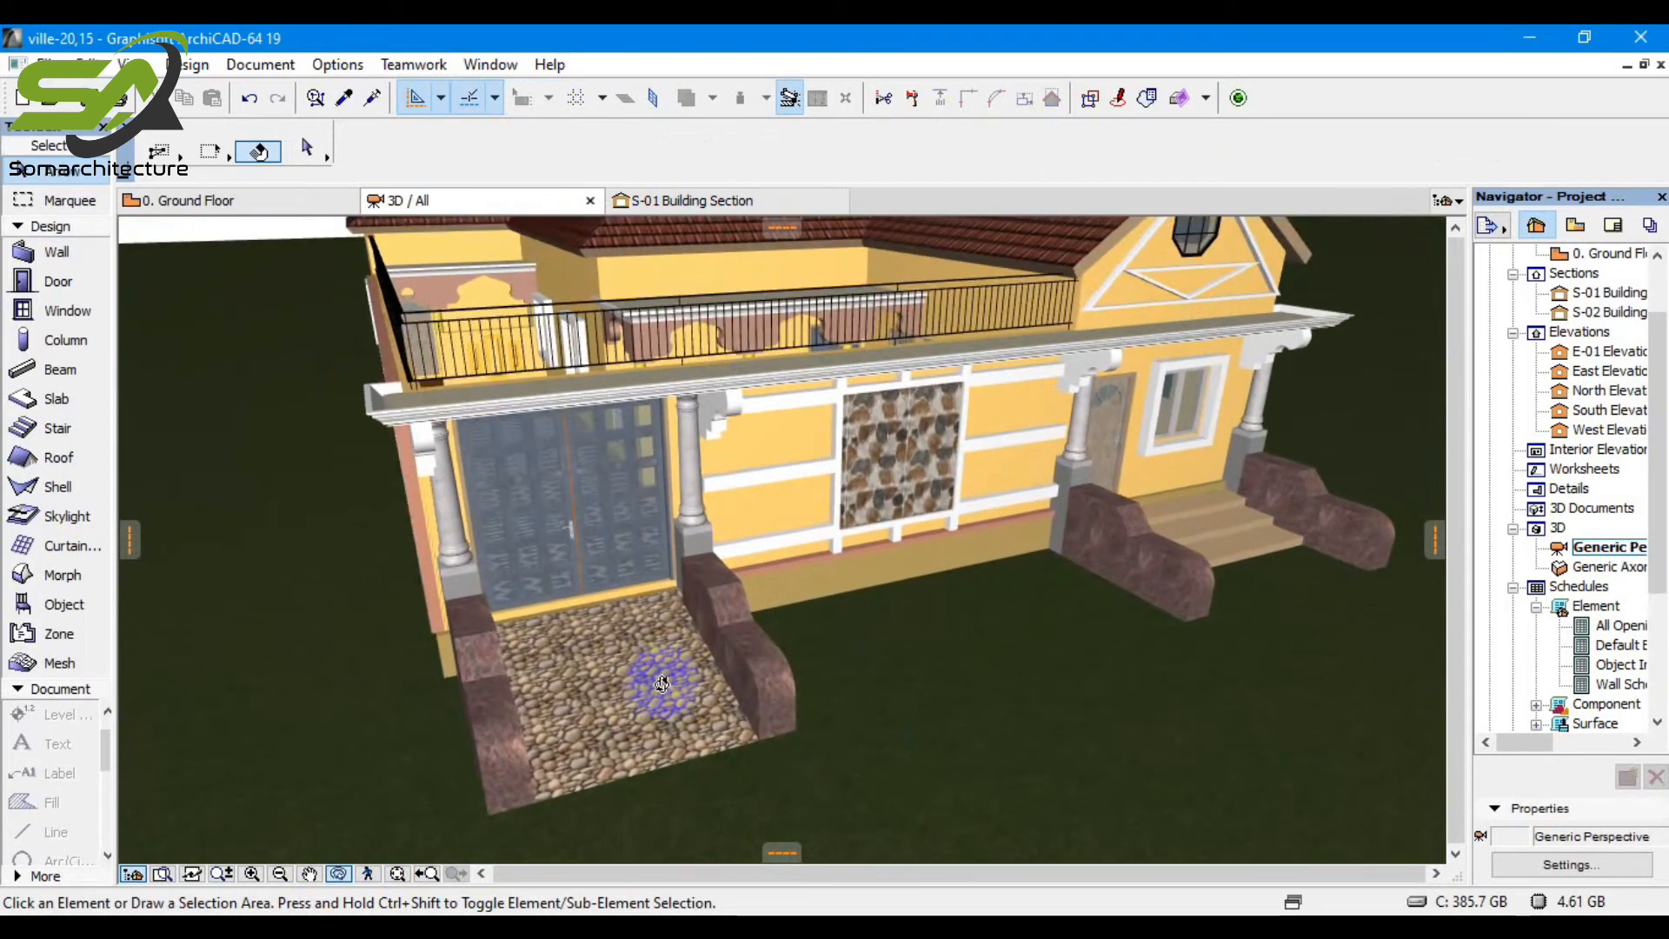
pyautogui.scroll(-2, 640, 539)
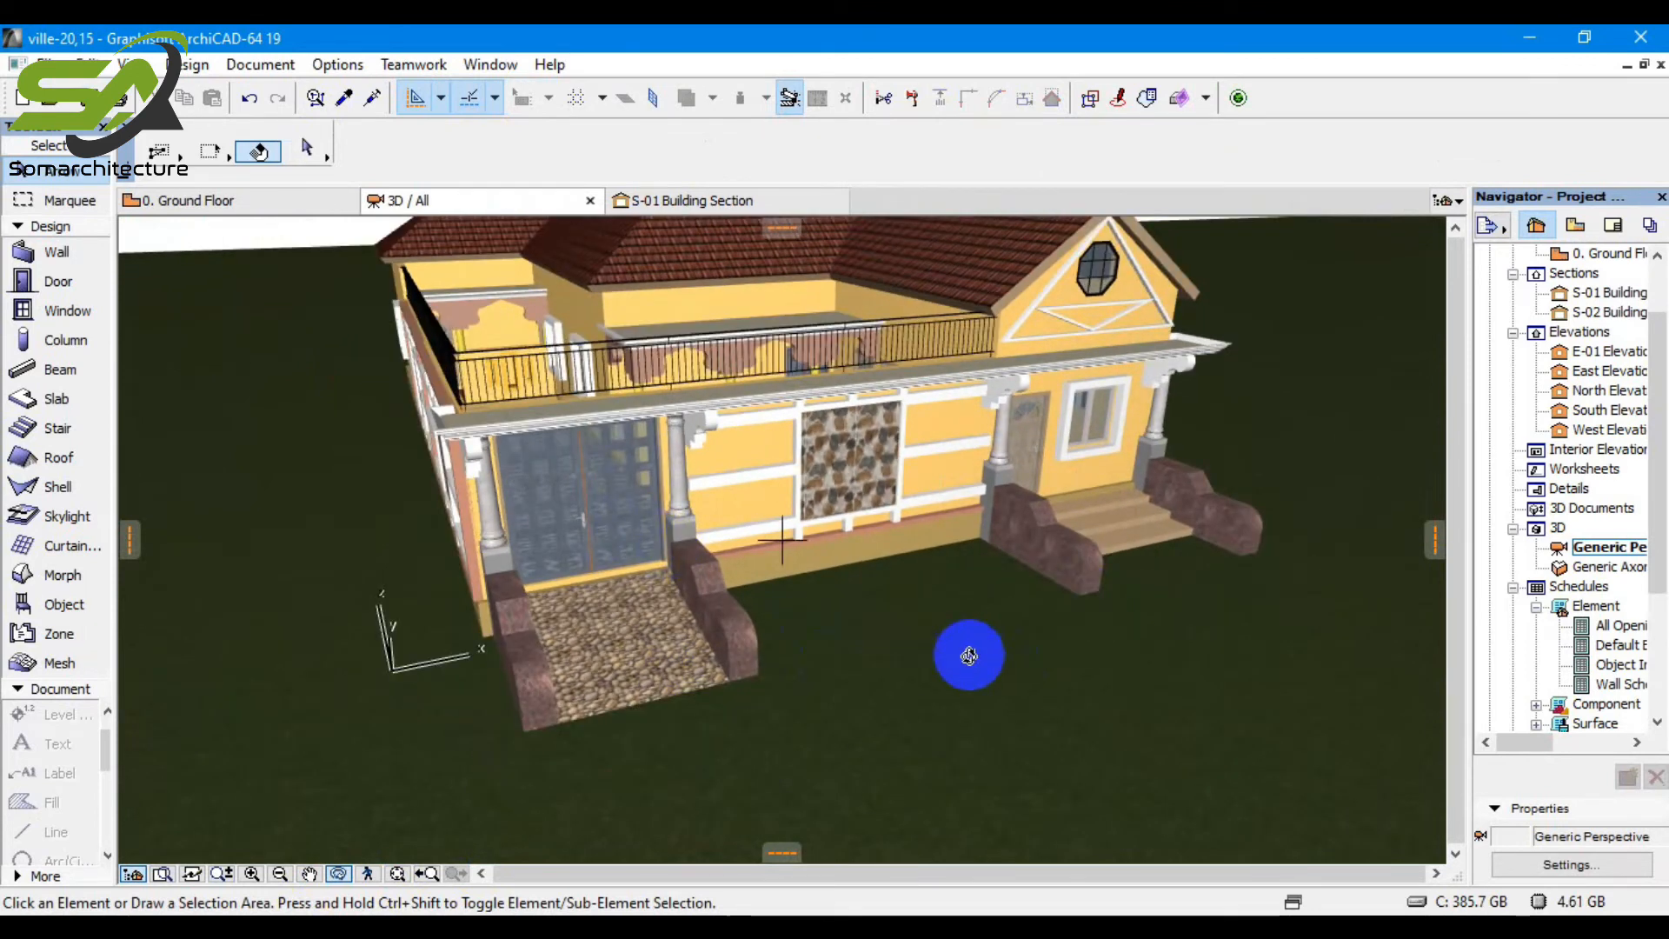
pyautogui.scroll(2, 827, 670)
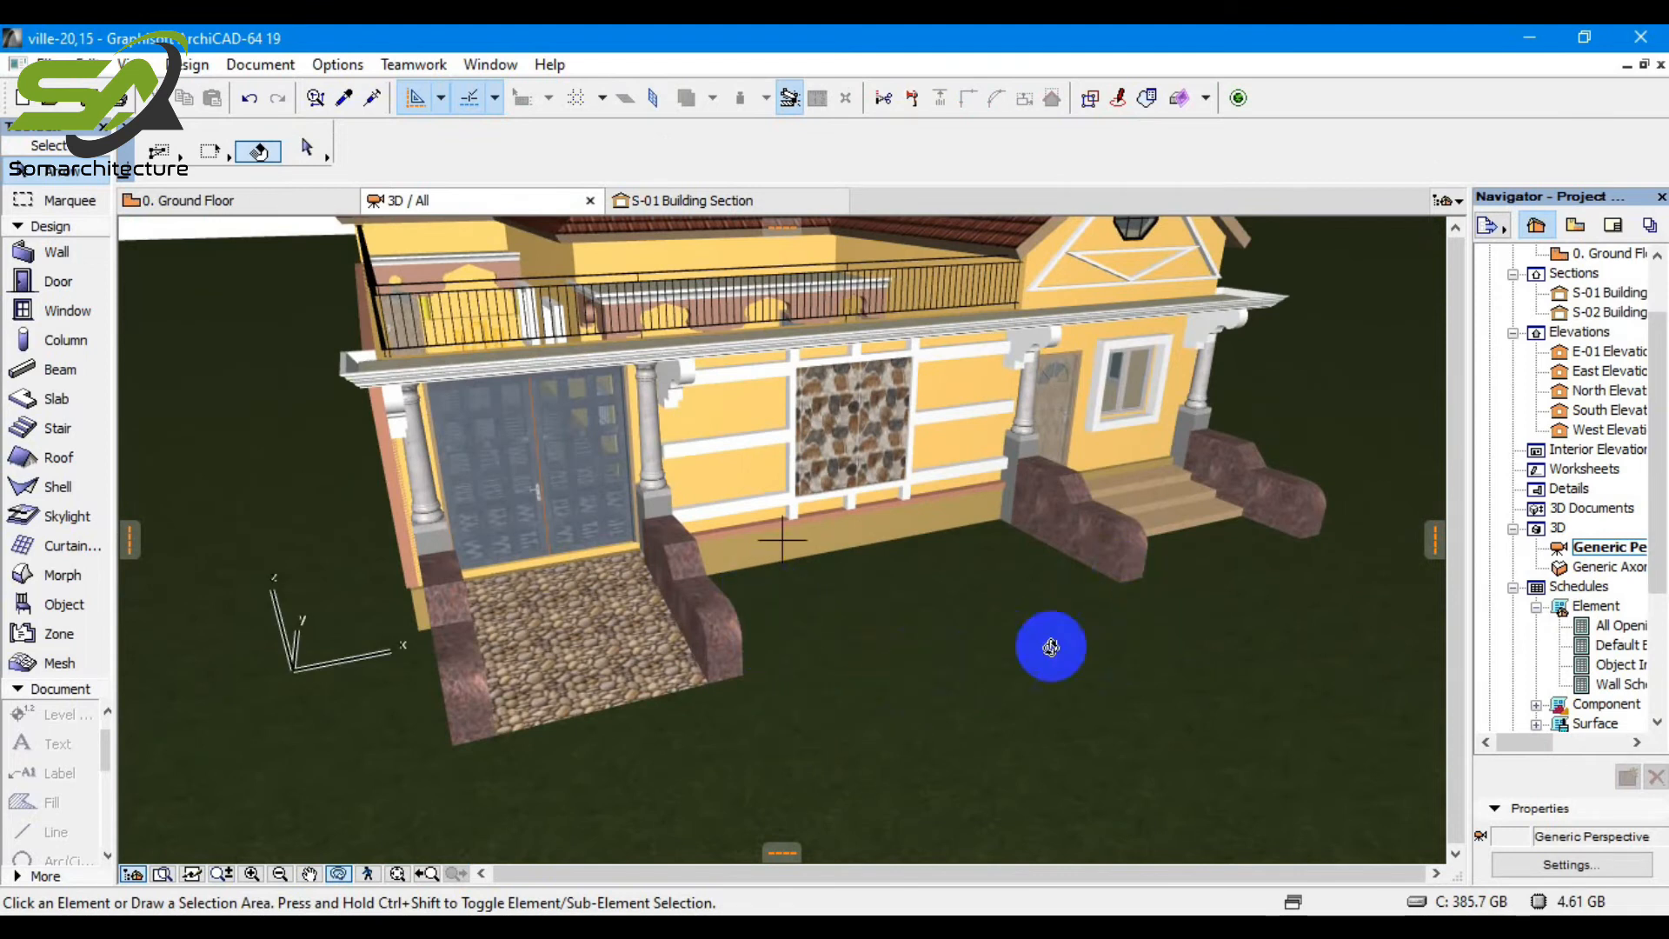
pyautogui.scroll(-3, 849, 566)
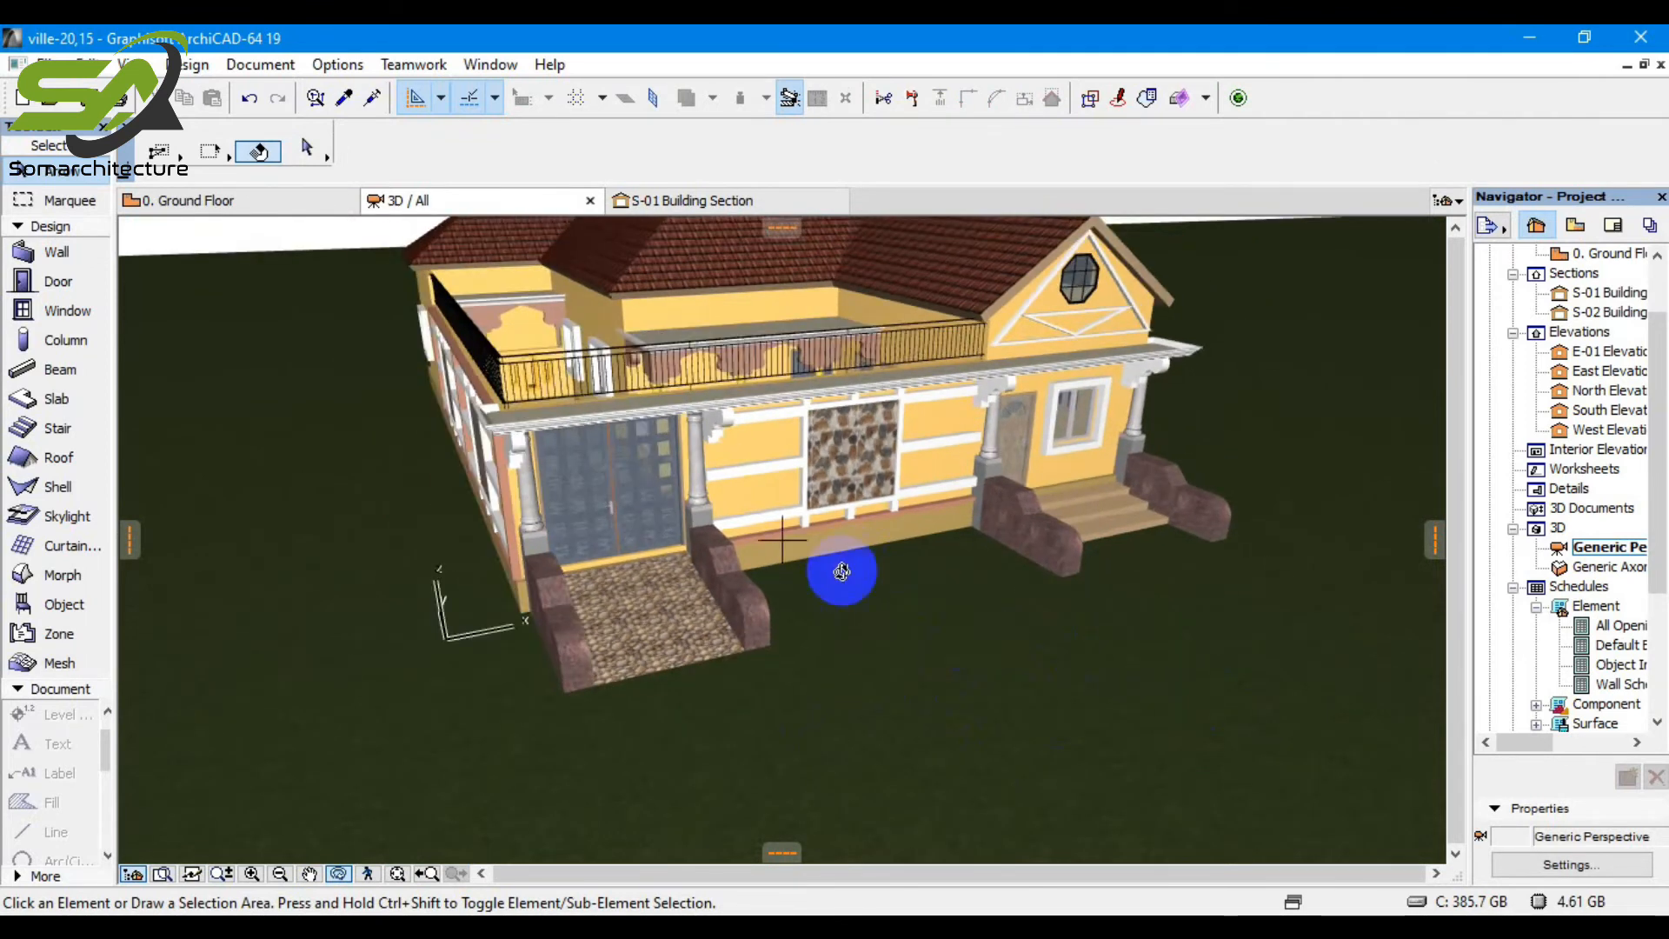
pyautogui.moveTo(1048, 632); pyautogui.dragTo(847, 703)
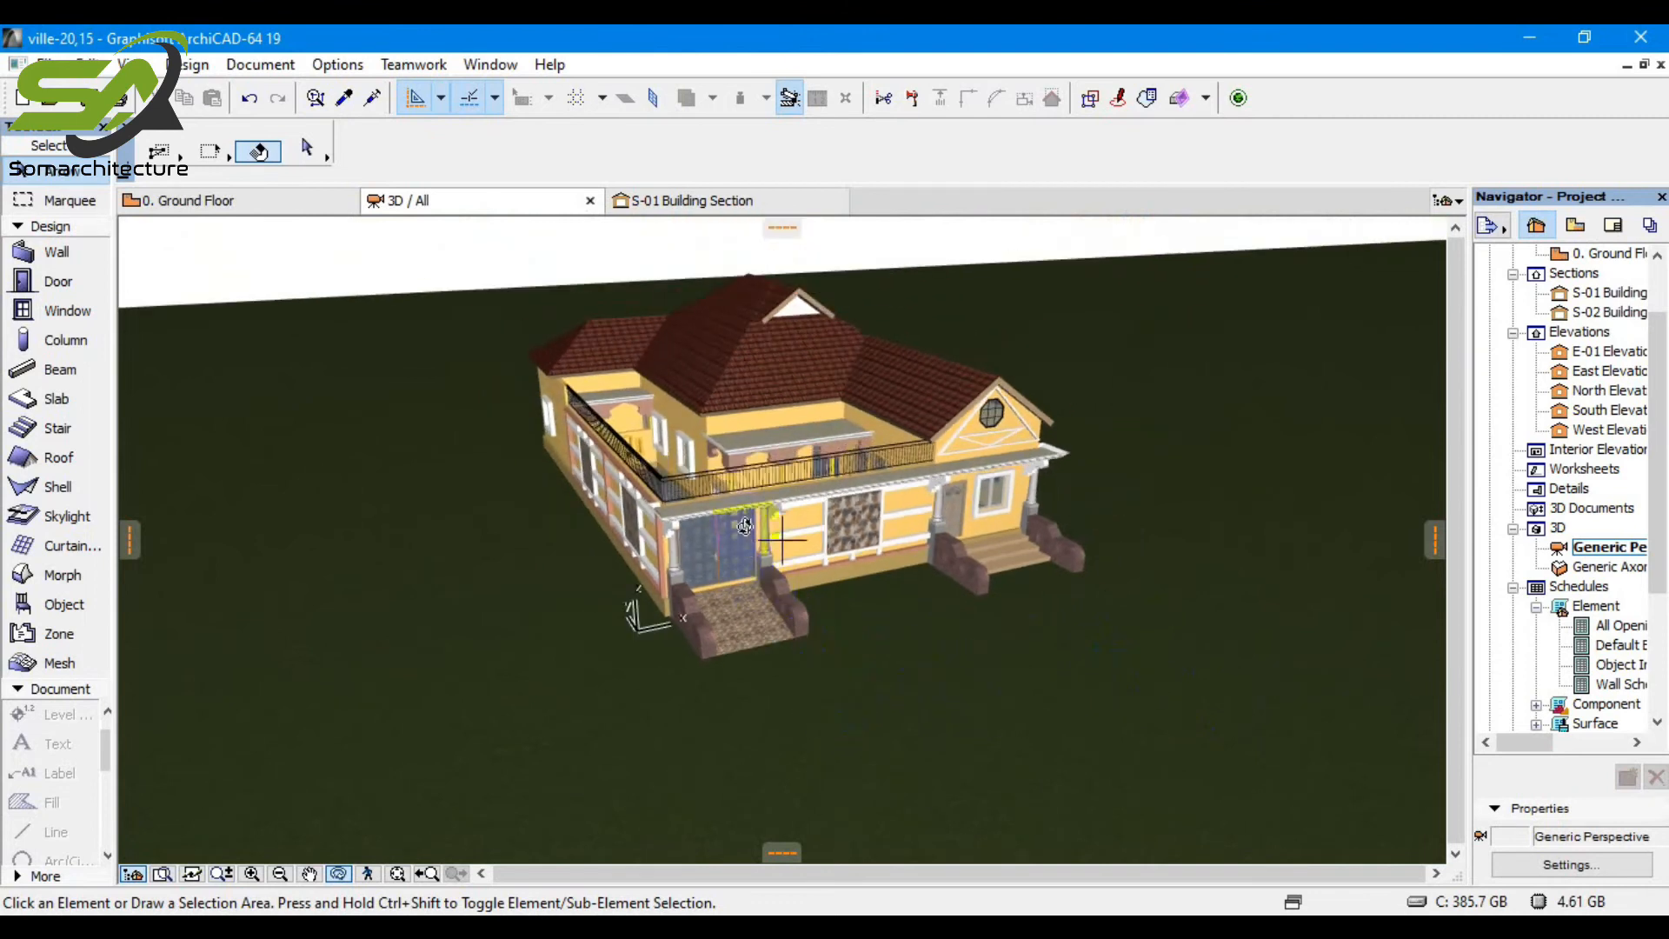
# Inspect the courtyard paving, the porches and the wall openings beside the window up close.
pyautogui.scroll(4, 745, 526)
pyautogui.moveTo(707, 651); pyautogui.dragTo(801, 695)
pyautogui.scroll(5, 458, 545)
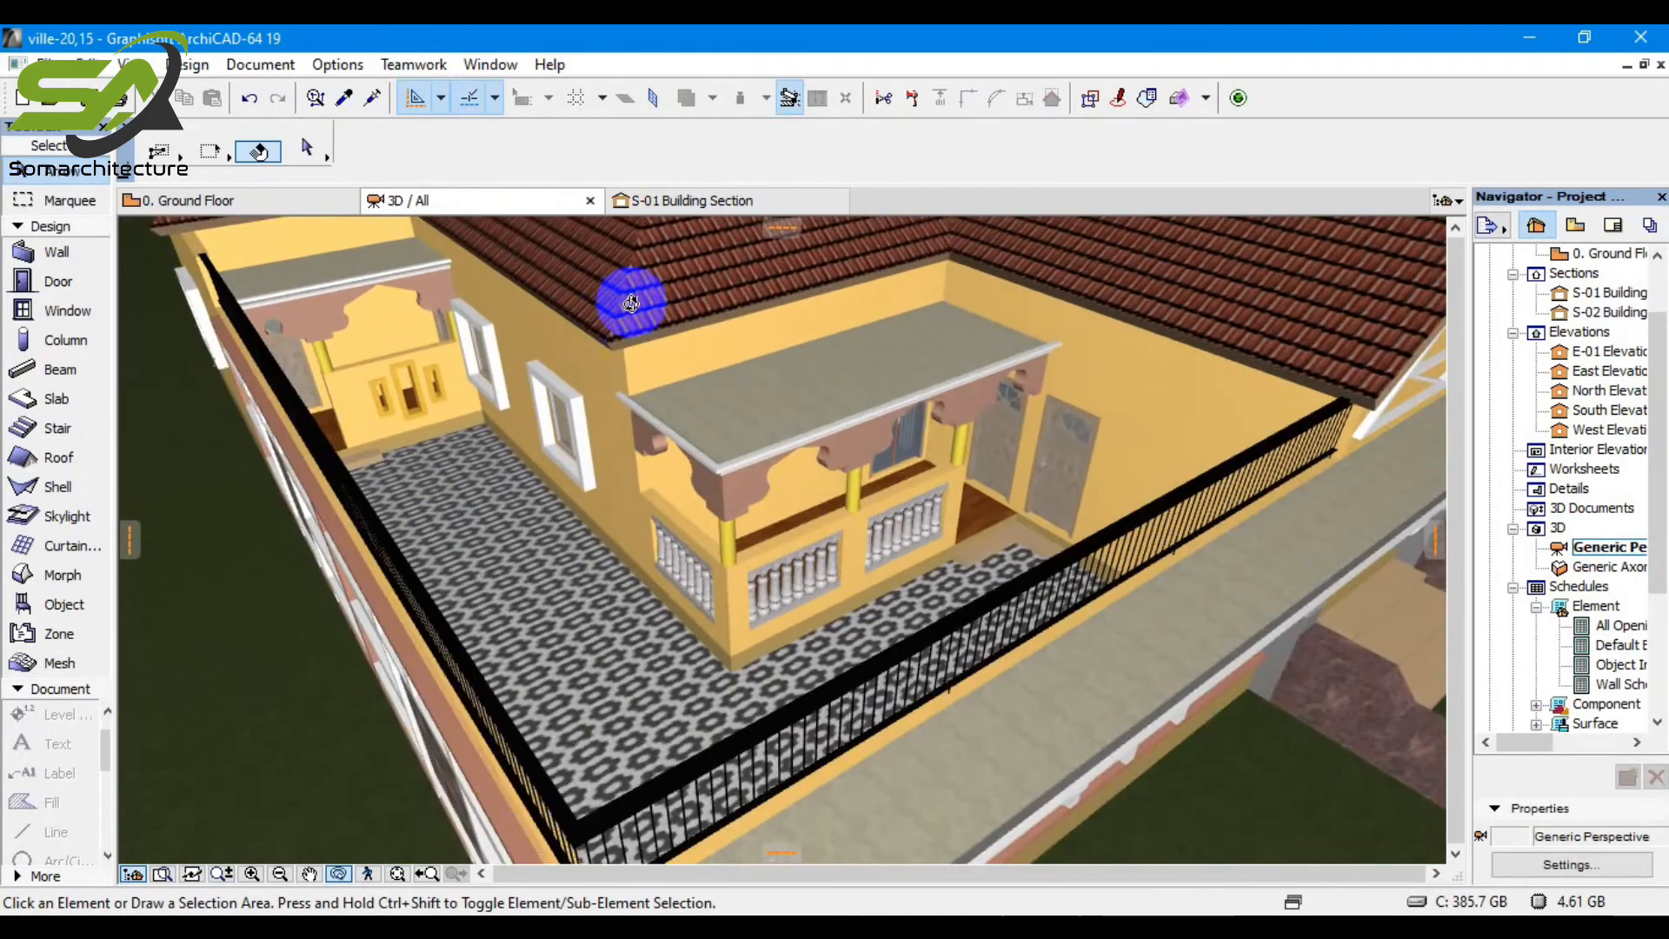
pyautogui.scroll(2, 631, 304)
pyautogui.moveTo(723, 540); pyautogui.dragTo(606, 480)
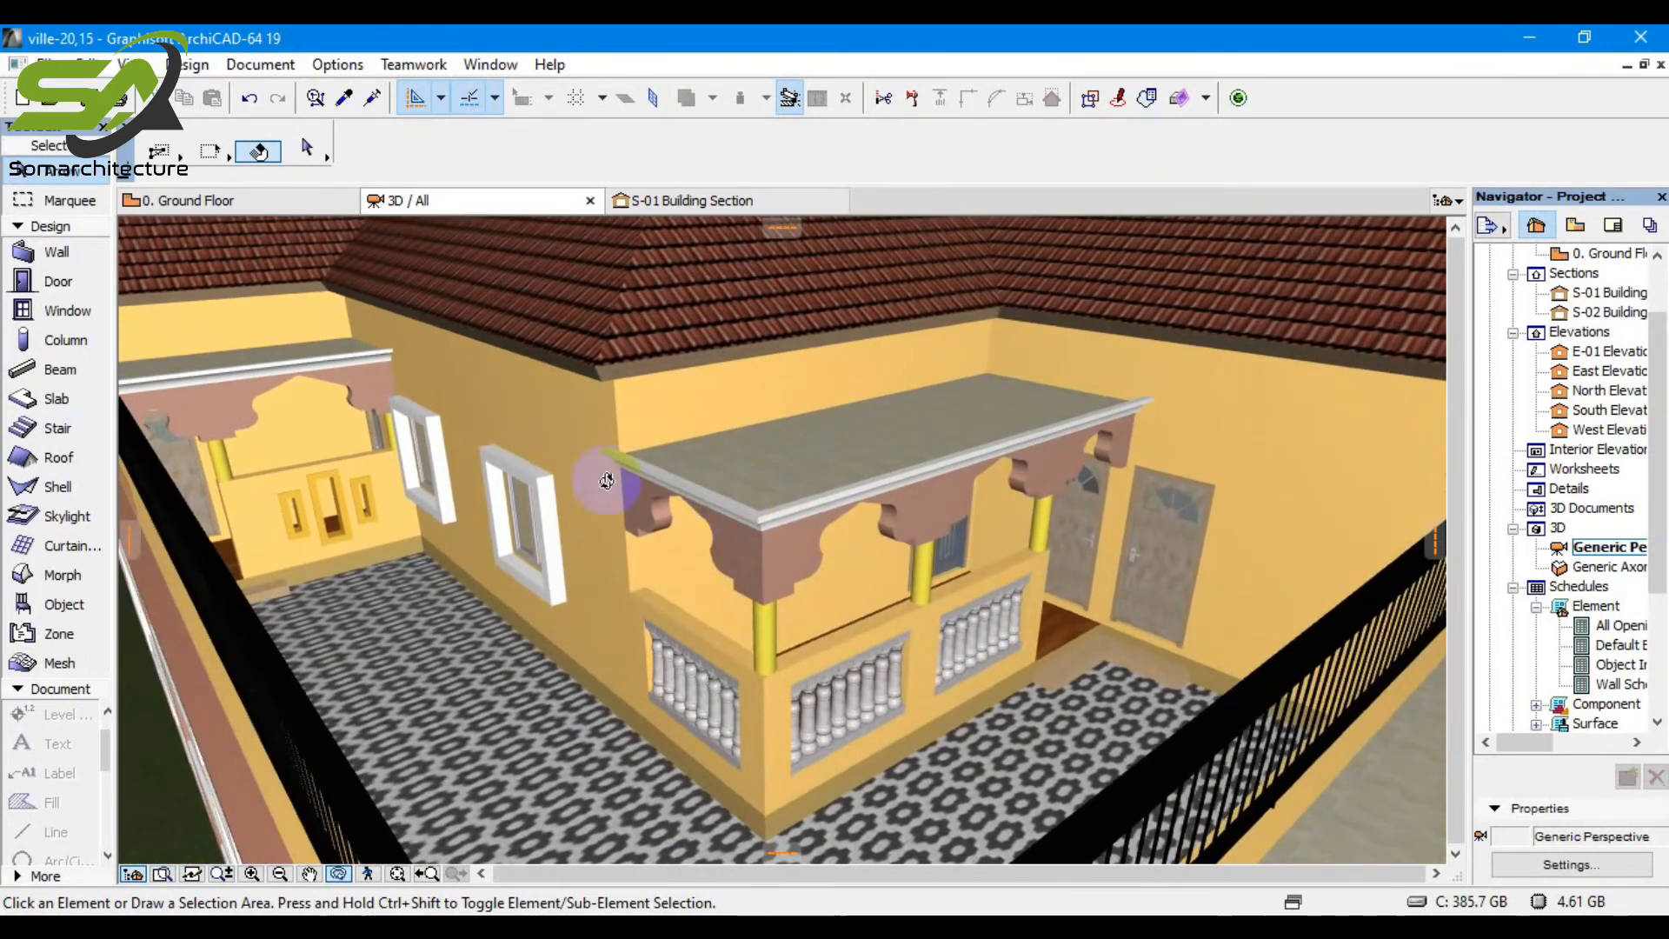
pyautogui.scroll(6, 285, 383)
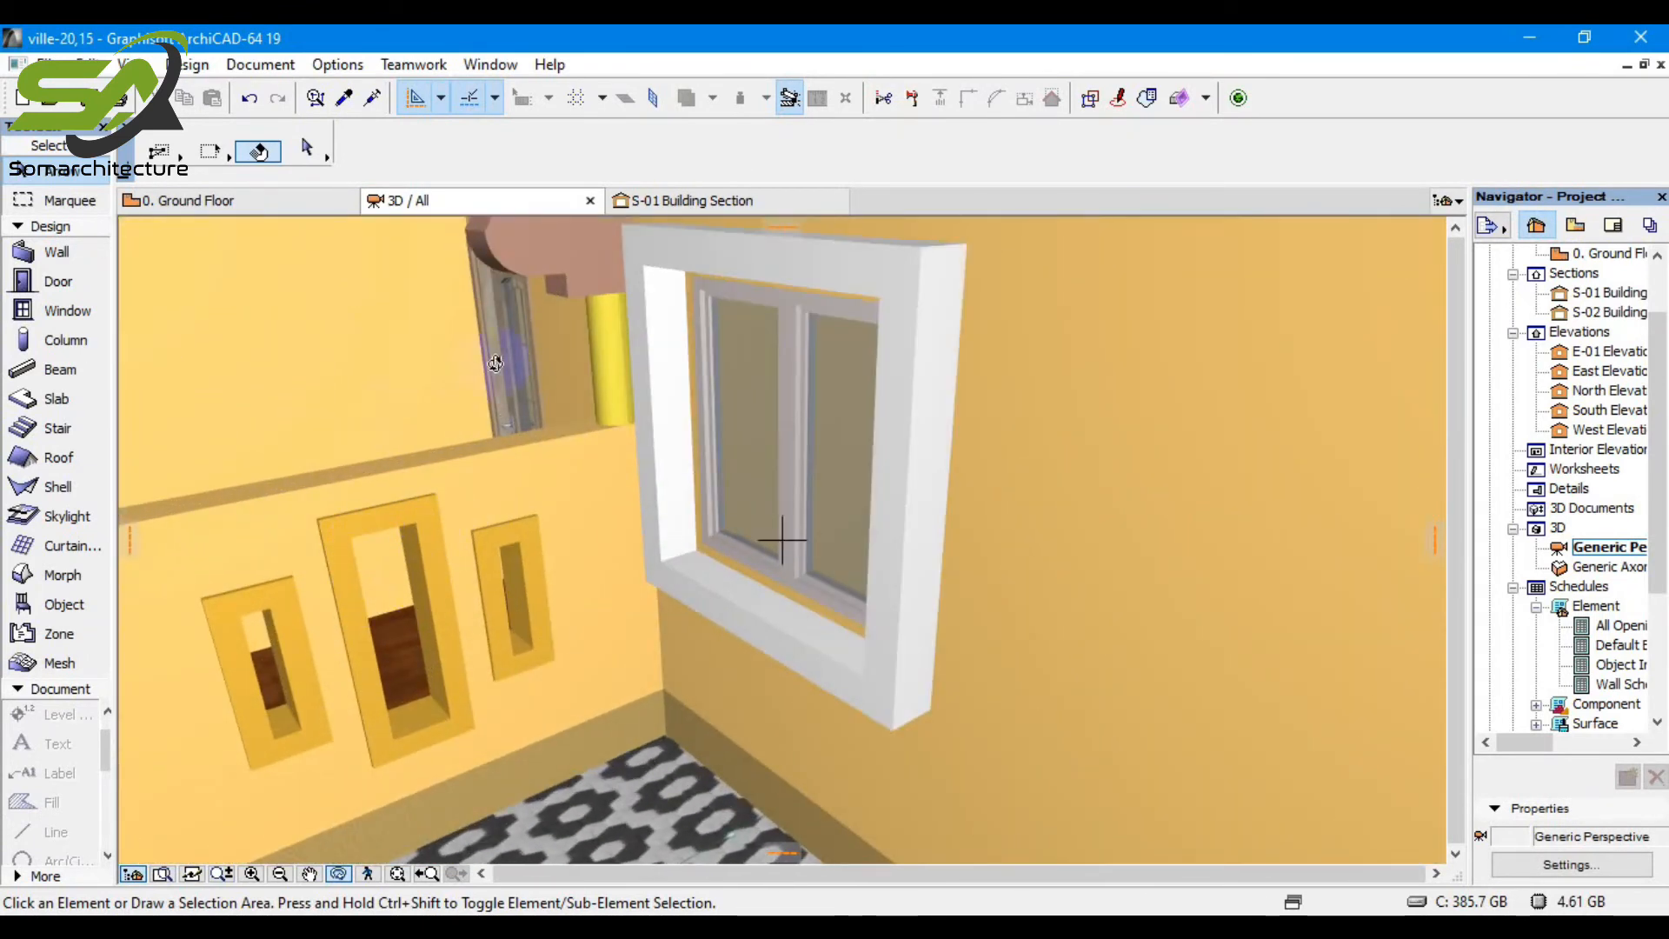
# Open the surface settings, set the engine to Internal Engine, and choose the Rinji Darbi surface for editing.
pyautogui.click(337, 66)
pyautogui.moveTo(348, 96)
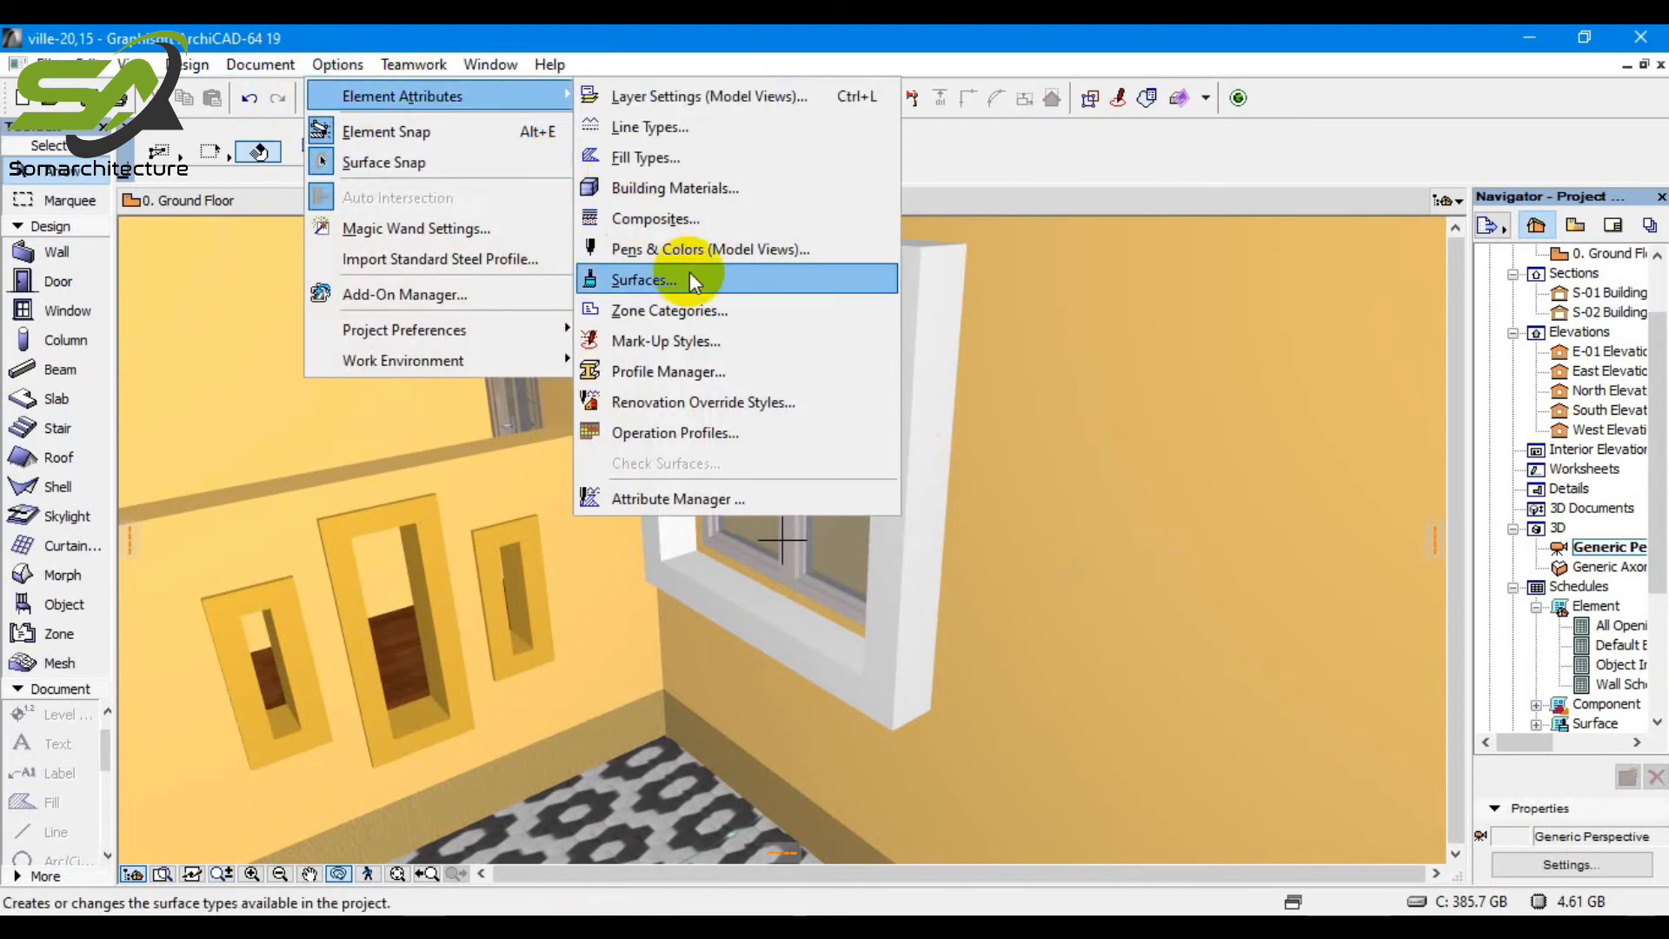
pyautogui.click(692, 278)
pyautogui.click(758, 231)
pyautogui.click(745, 250)
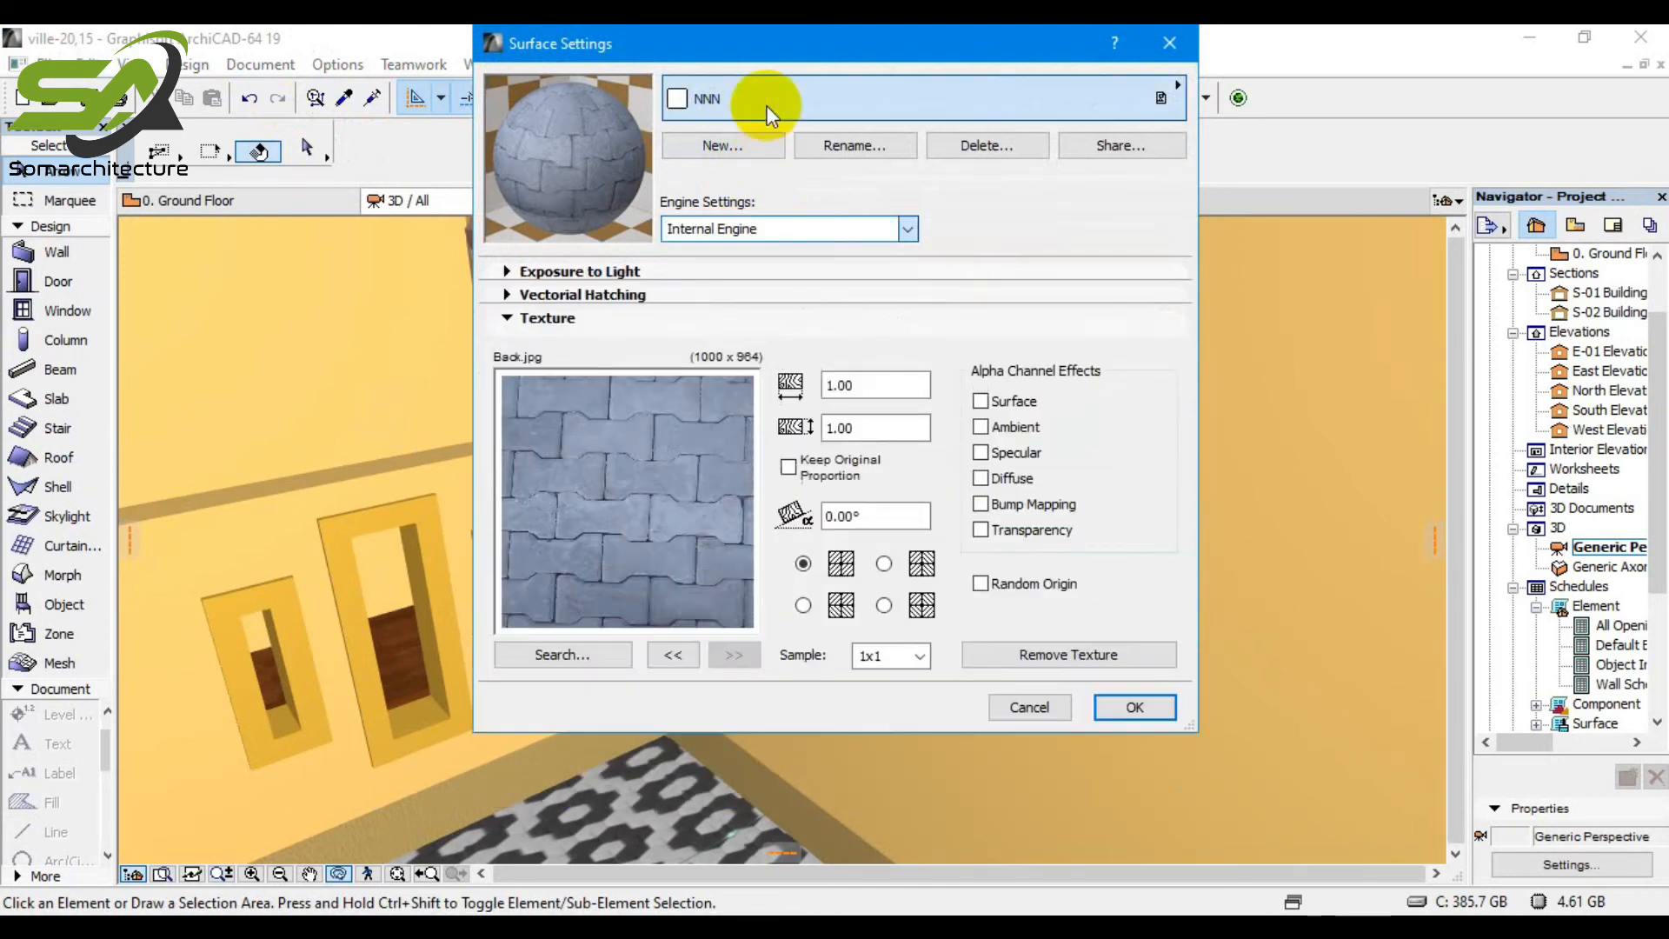
pyautogui.click(767, 106)
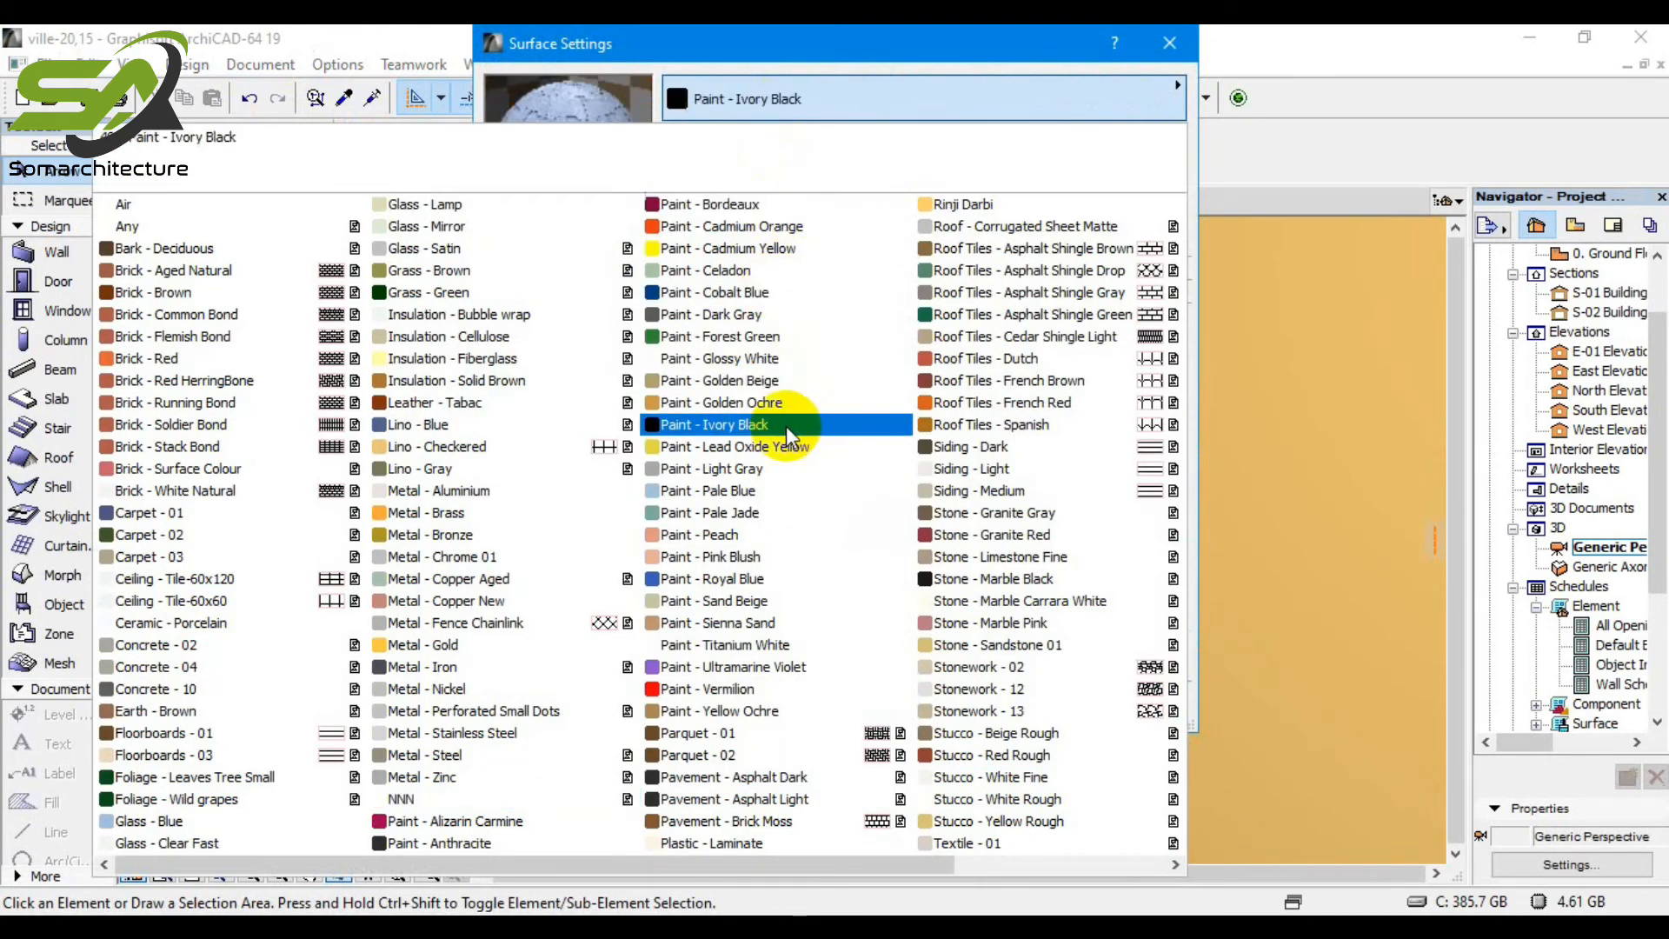
pyautogui.press('r')
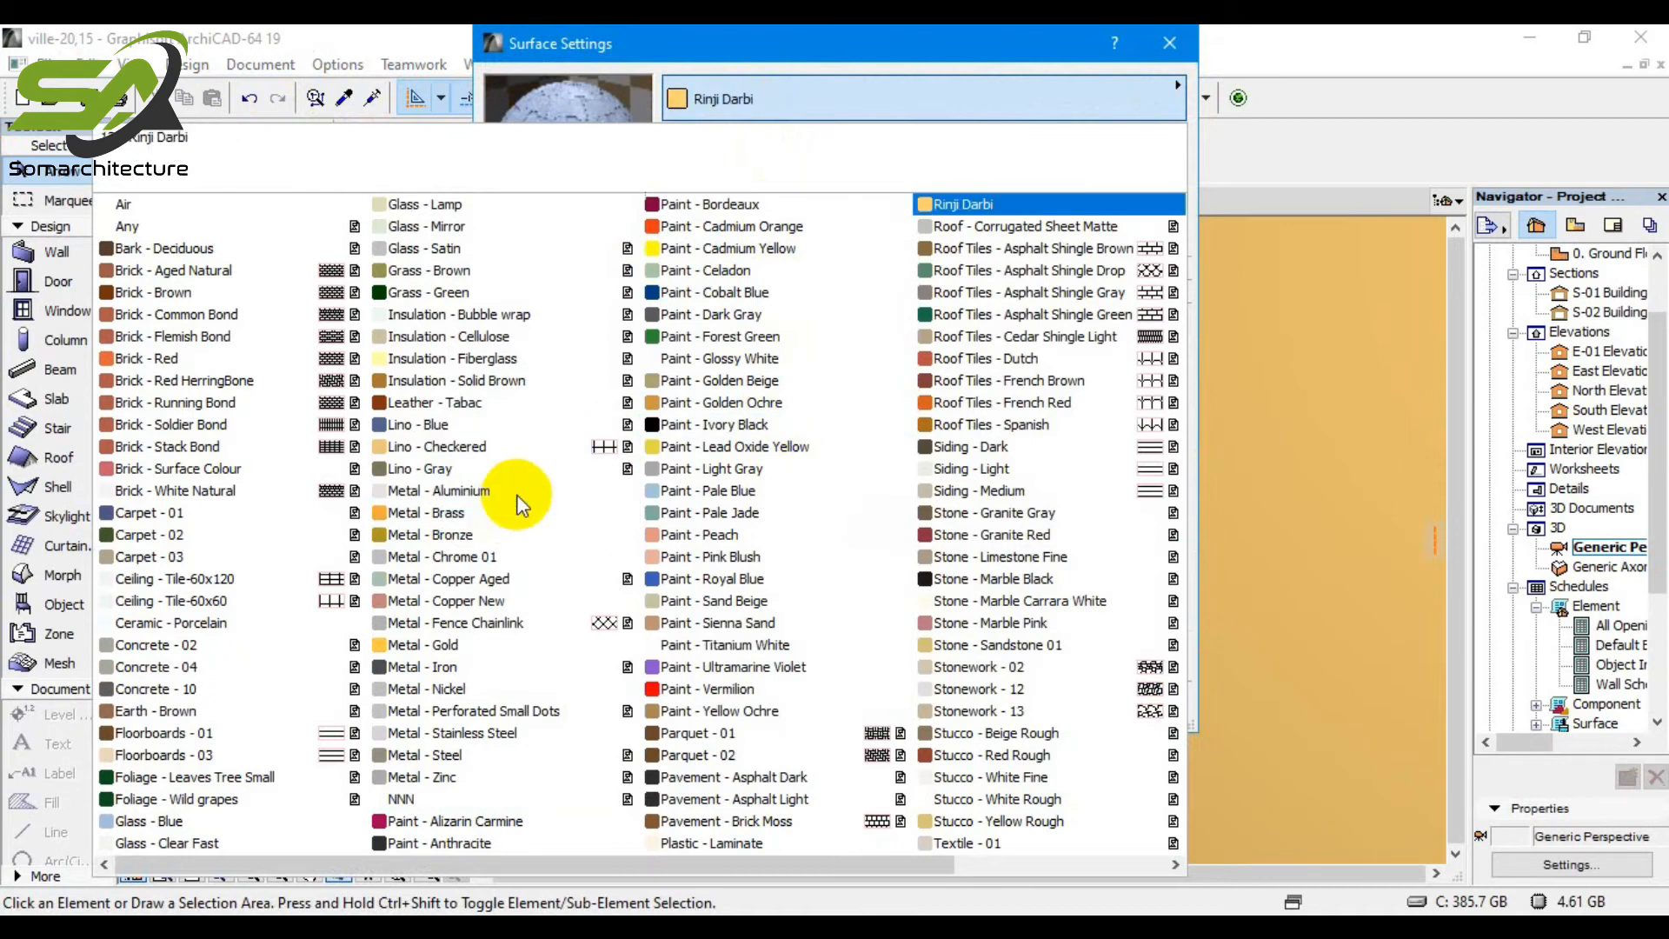
pyautogui.press('Return')
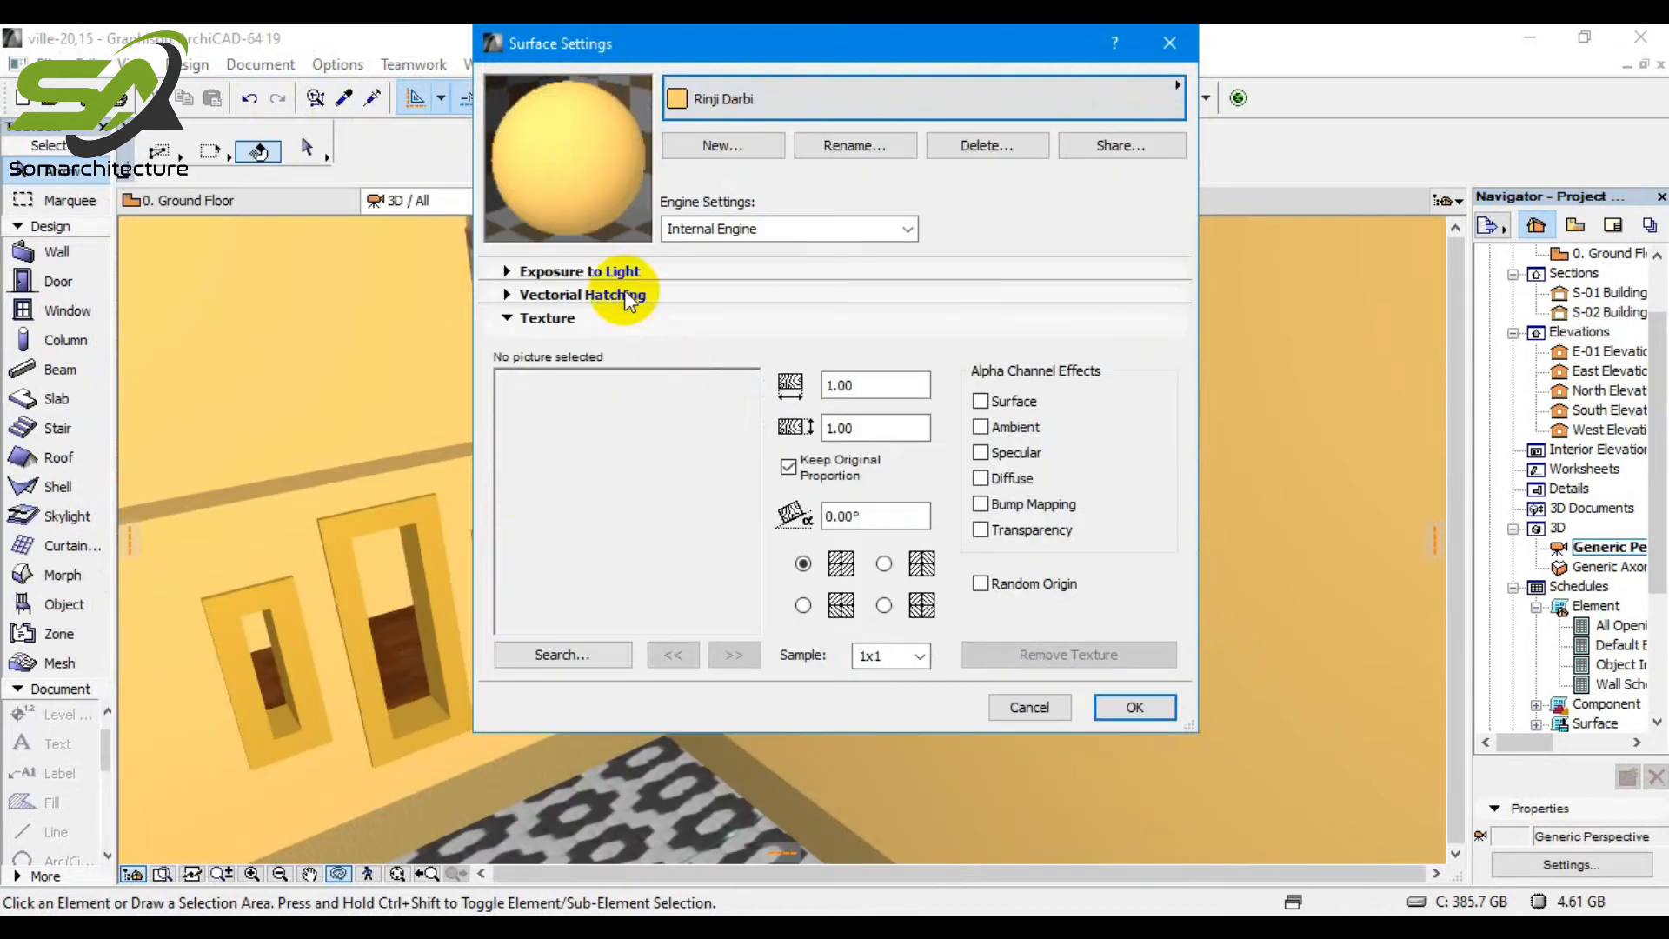
# Lighten the Rinji Darbi surface color to Red 255, Green 217, Blue 138 in its light exposure settings.
pyautogui.click(607, 273)
pyautogui.click(761, 322)
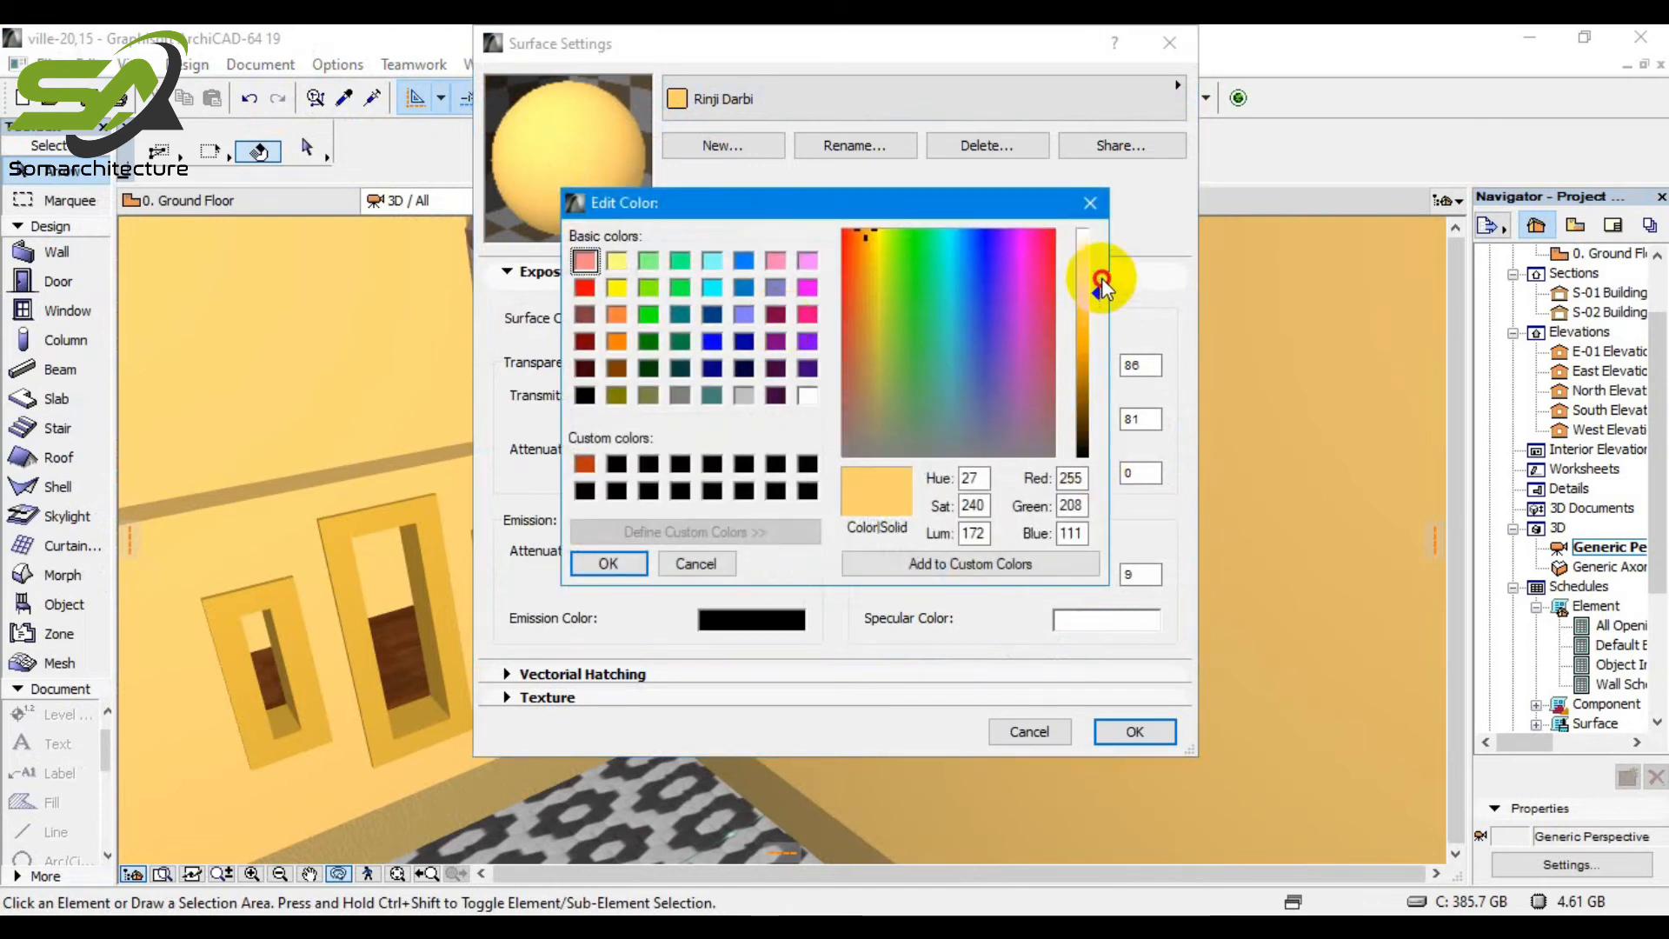
pyautogui.moveTo(1104, 270); pyautogui.dragTo(1092, 282)
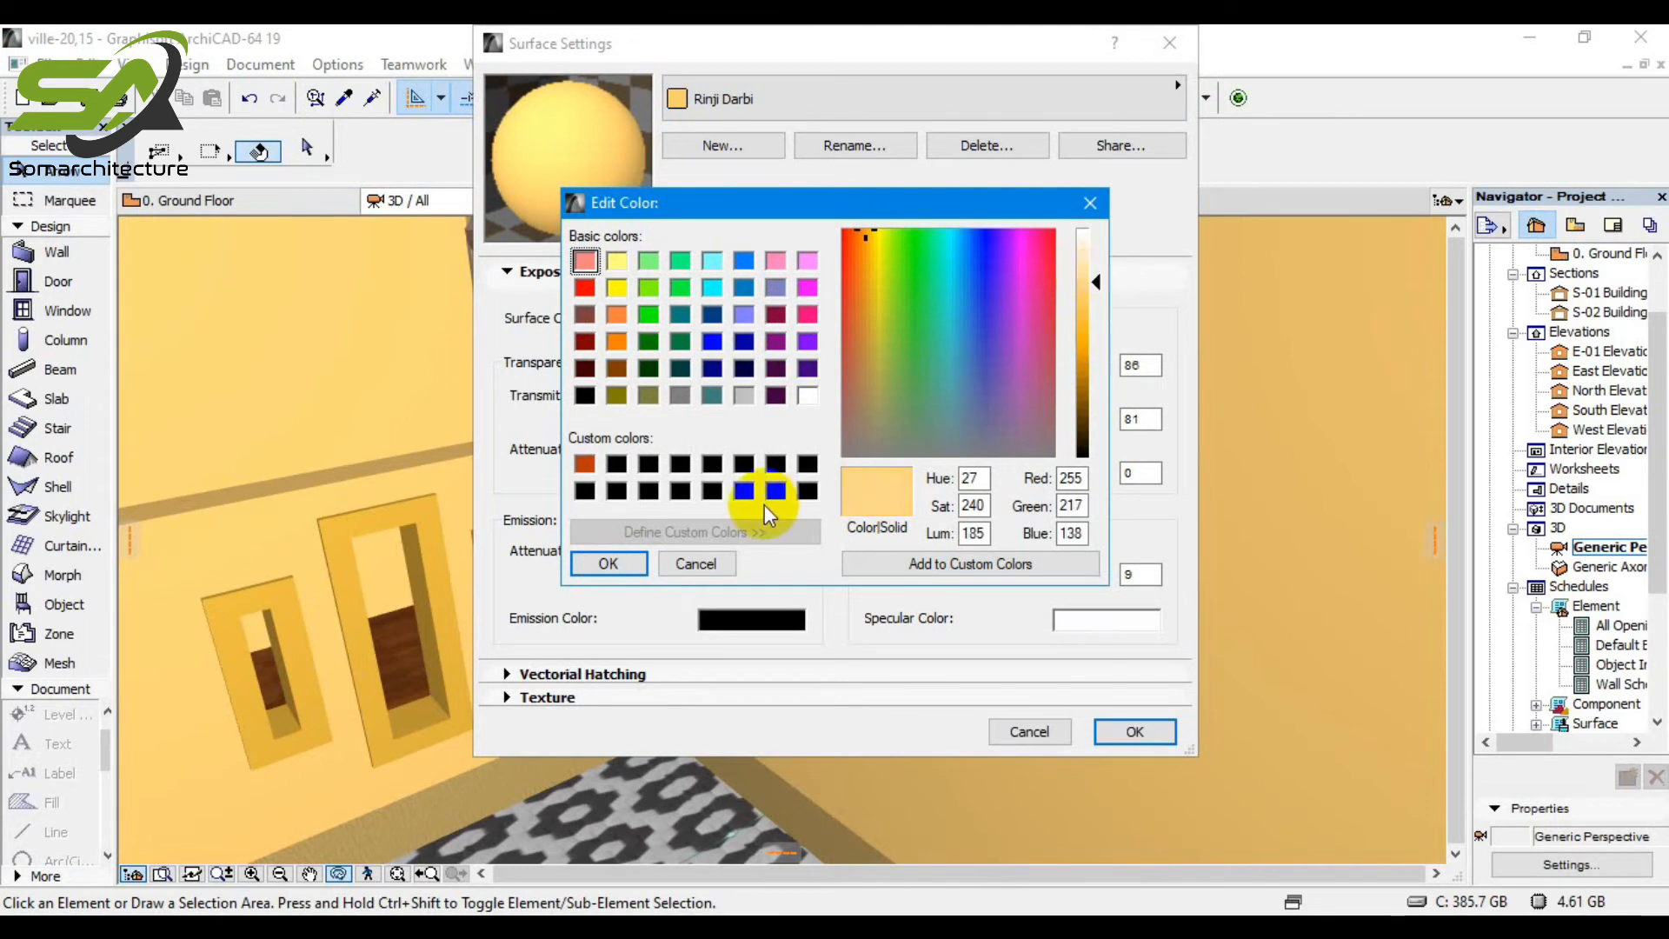
pyautogui.click(609, 563)
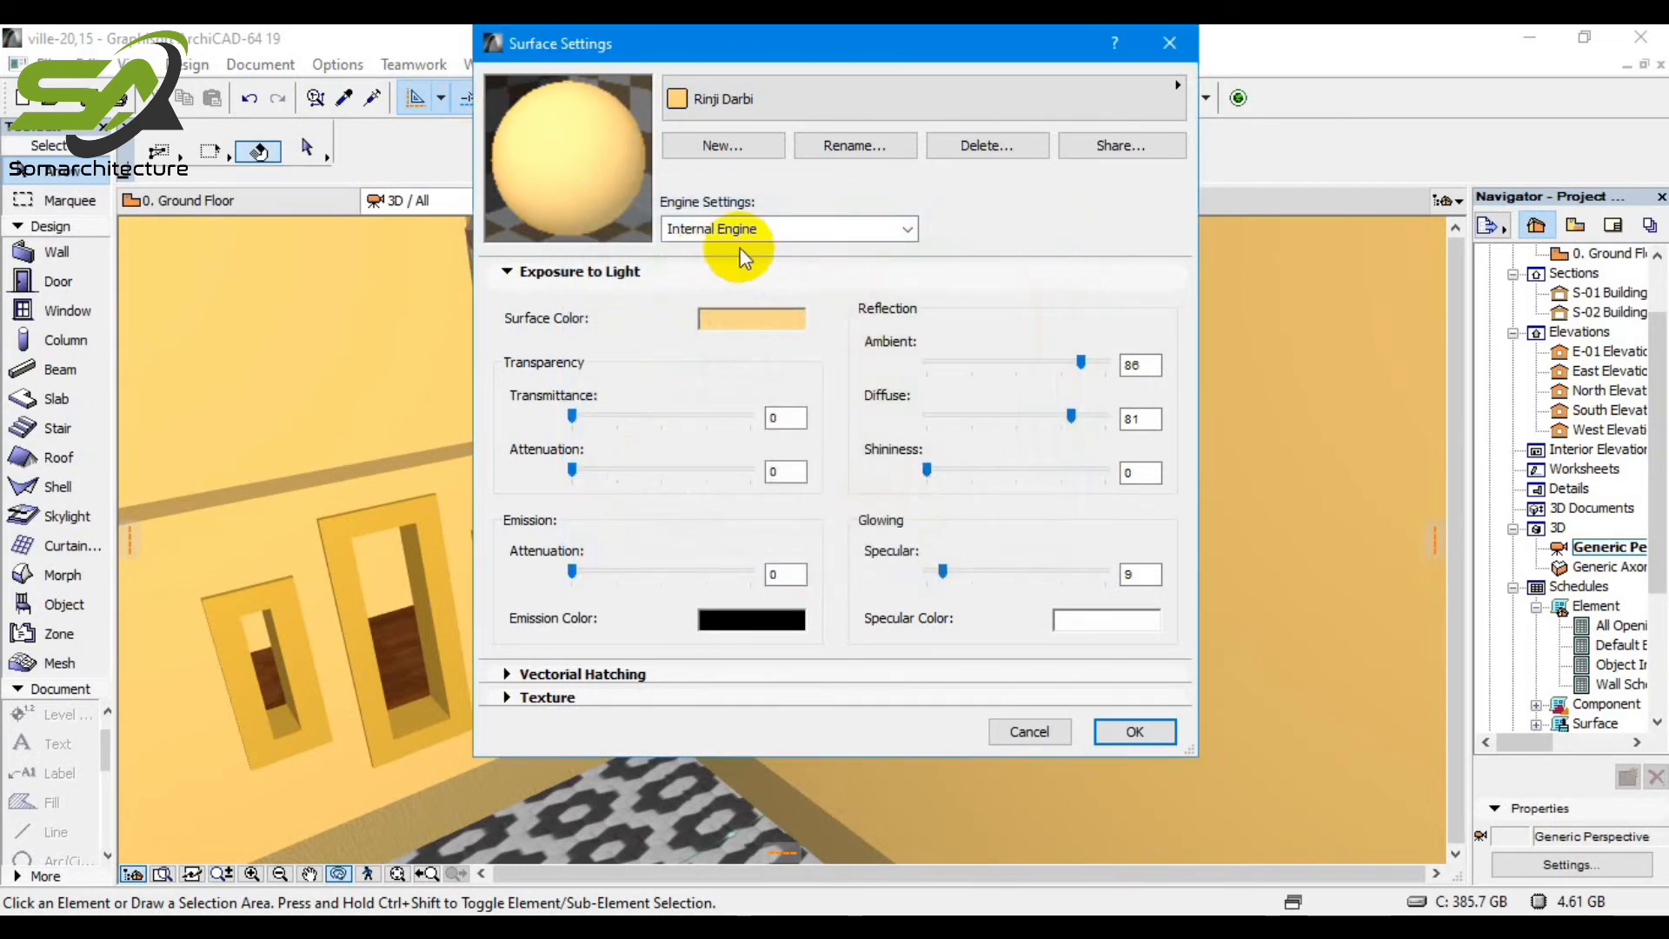
# Switch Rinji Darbi to the CineRender by MAXON engine, match its settings, and accept the surface changes.
pyautogui.click(776, 229)
pyautogui.click(756, 268)
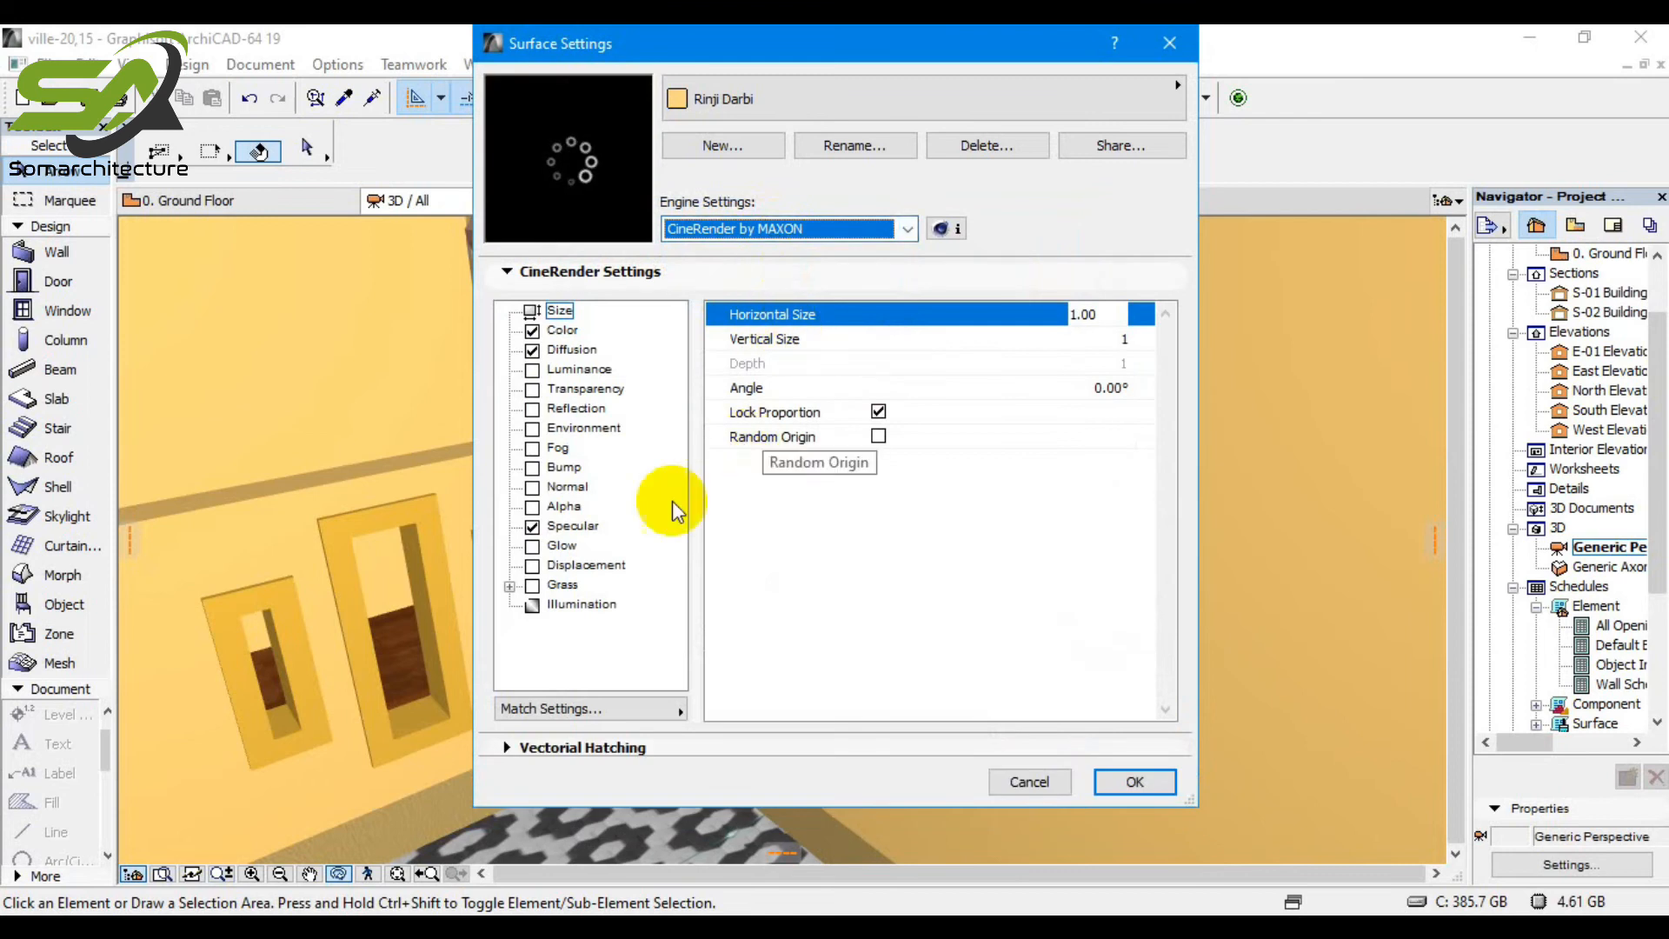
pyautogui.click(632, 708)
pyautogui.click(764, 723)
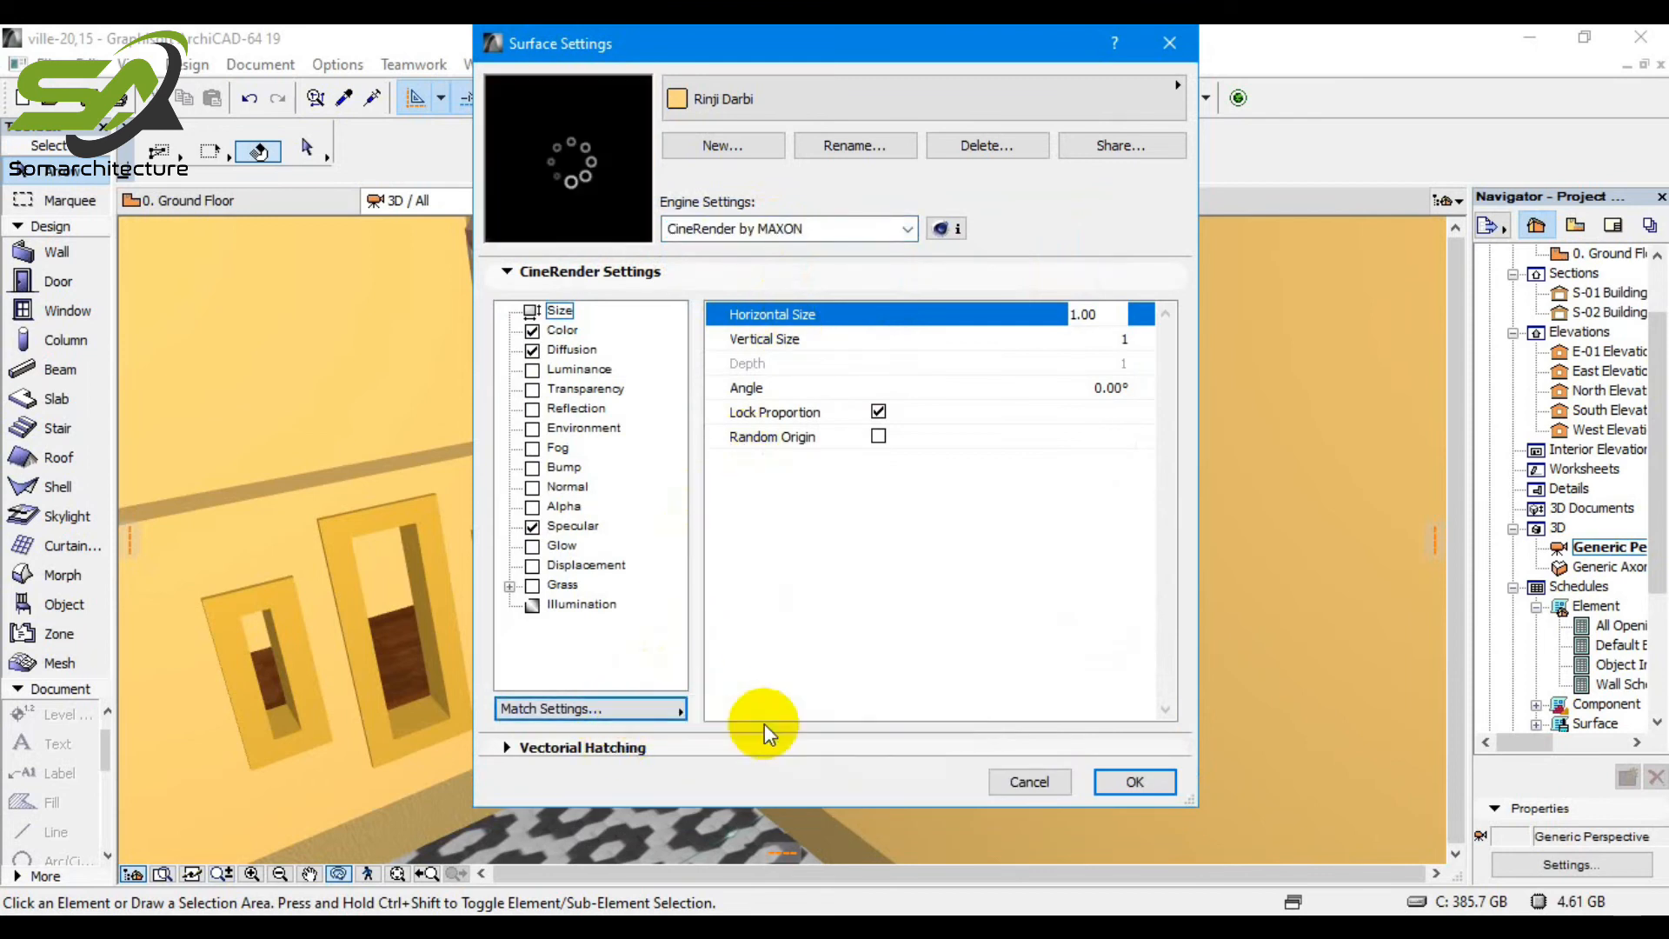
pyautogui.click(1132, 781)
# Examine the repainted walls around the paved courtyard and the covered porch from several angles.
pyautogui.moveTo(709, 796); pyautogui.dragTo(353, 511)
pyautogui.scroll(-5, 388, 438)
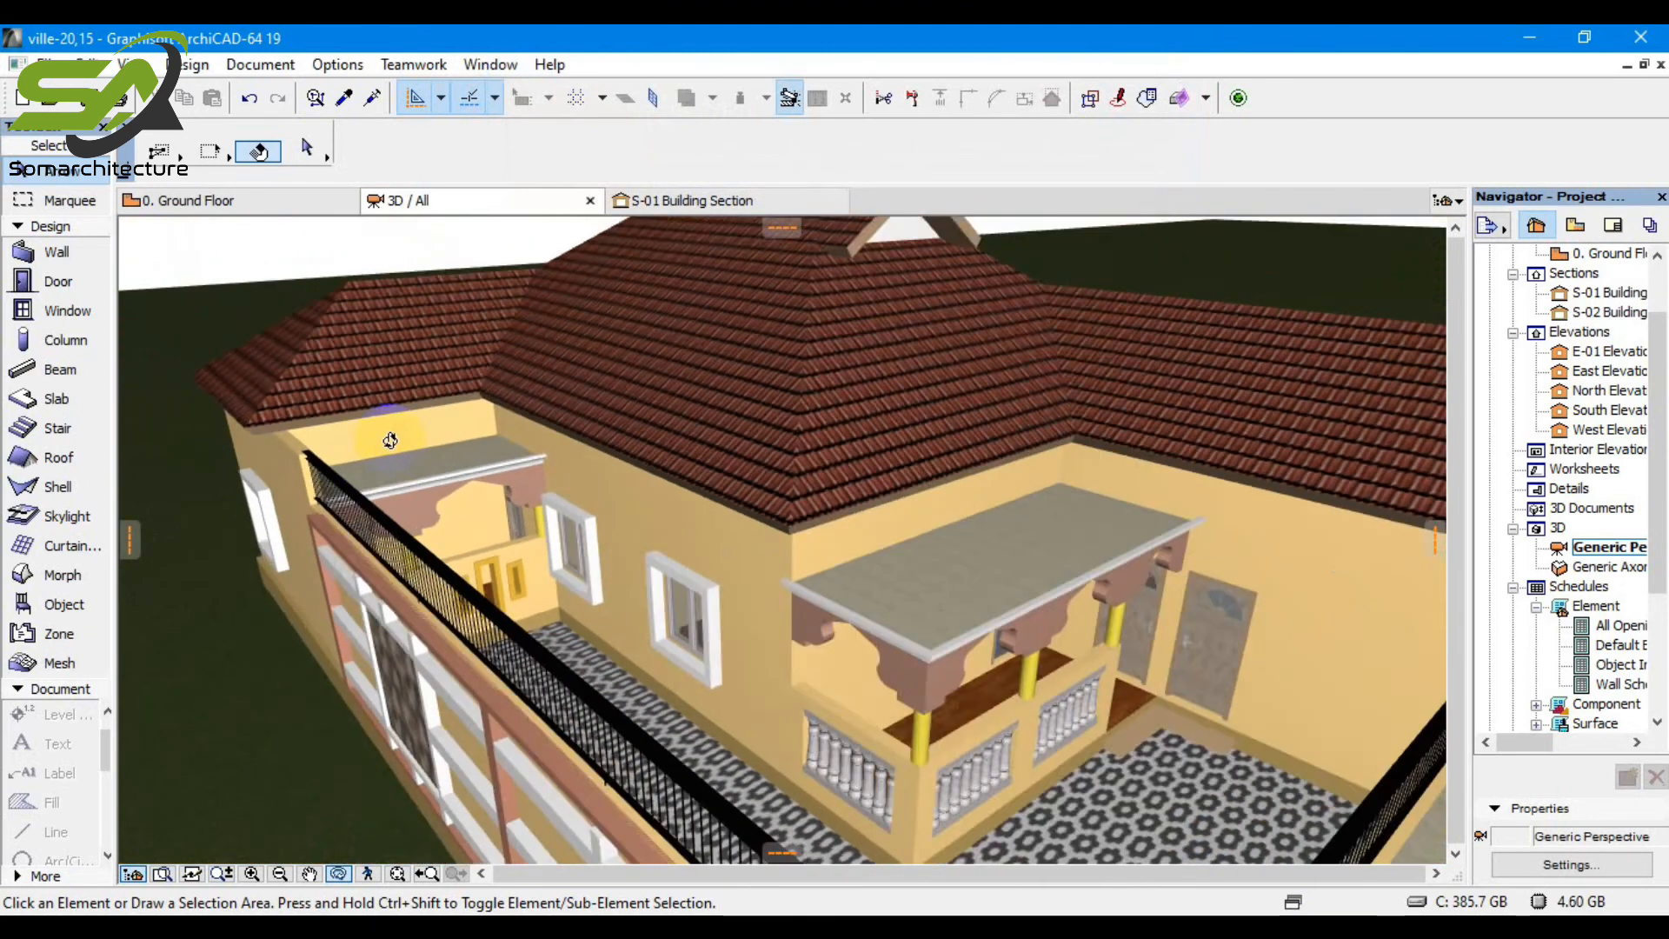
pyautogui.moveTo(837, 753); pyautogui.dragTo(499, 575)
pyautogui.moveTo(474, 448); pyautogui.dragTo(381, 349)
pyautogui.moveTo(655, 643); pyautogui.dragTo(851, 622)
pyautogui.scroll(10, 851, 622)
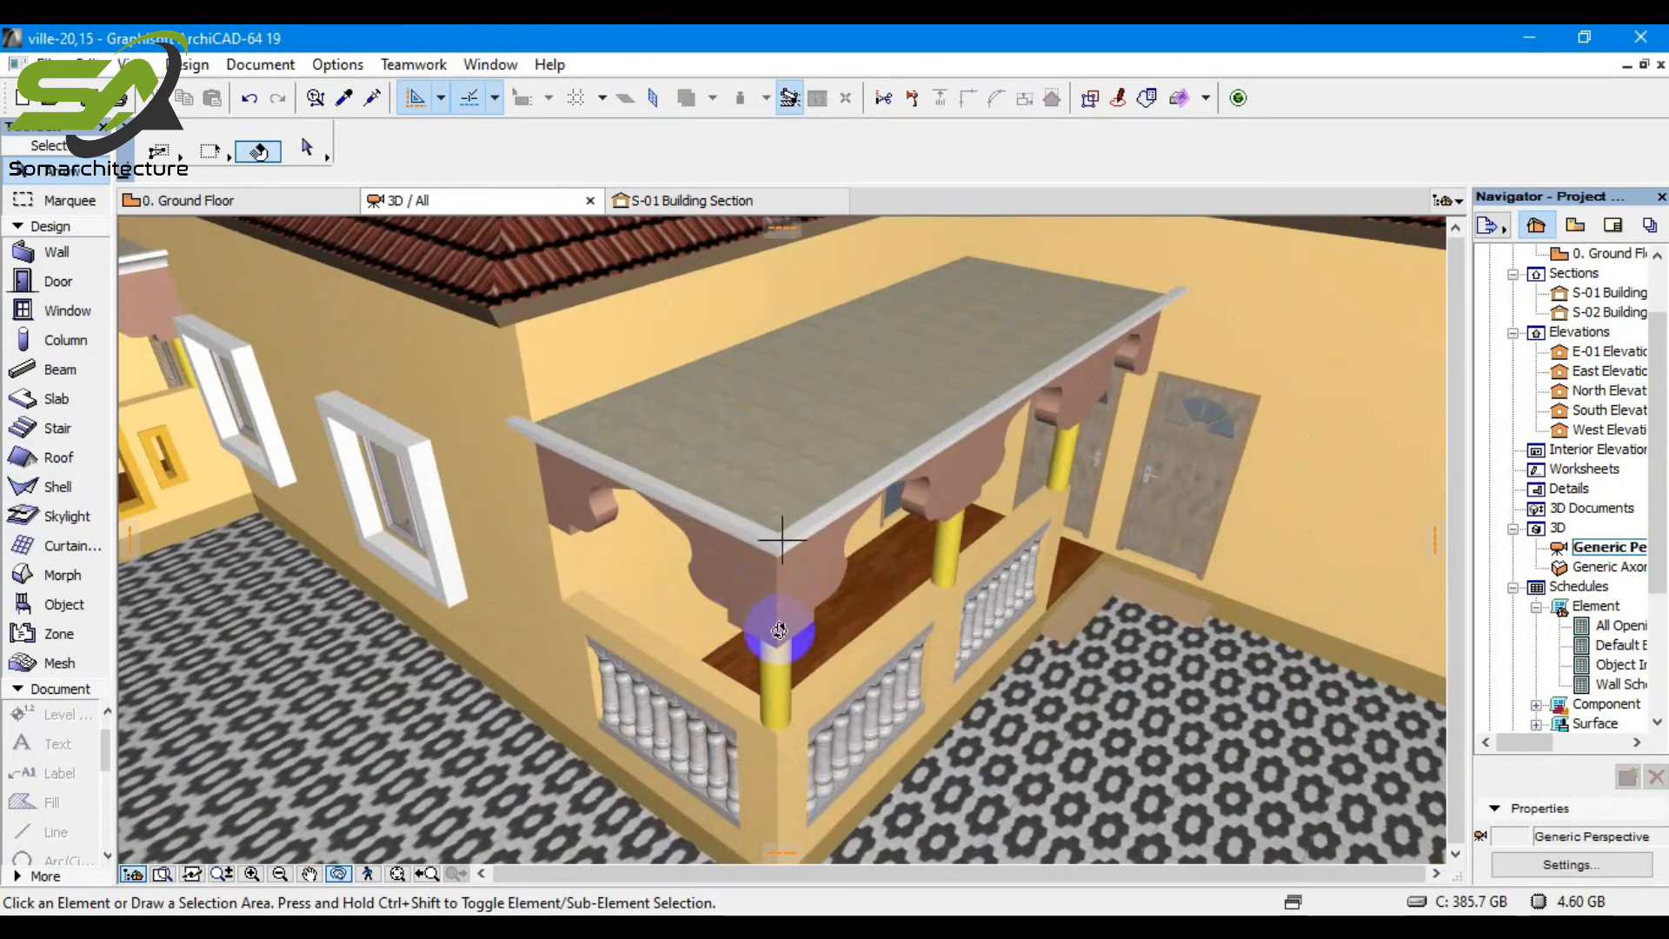
pyautogui.moveTo(776, 692); pyautogui.dragTo(722, 690)
pyautogui.scroll(-10, 722, 689)
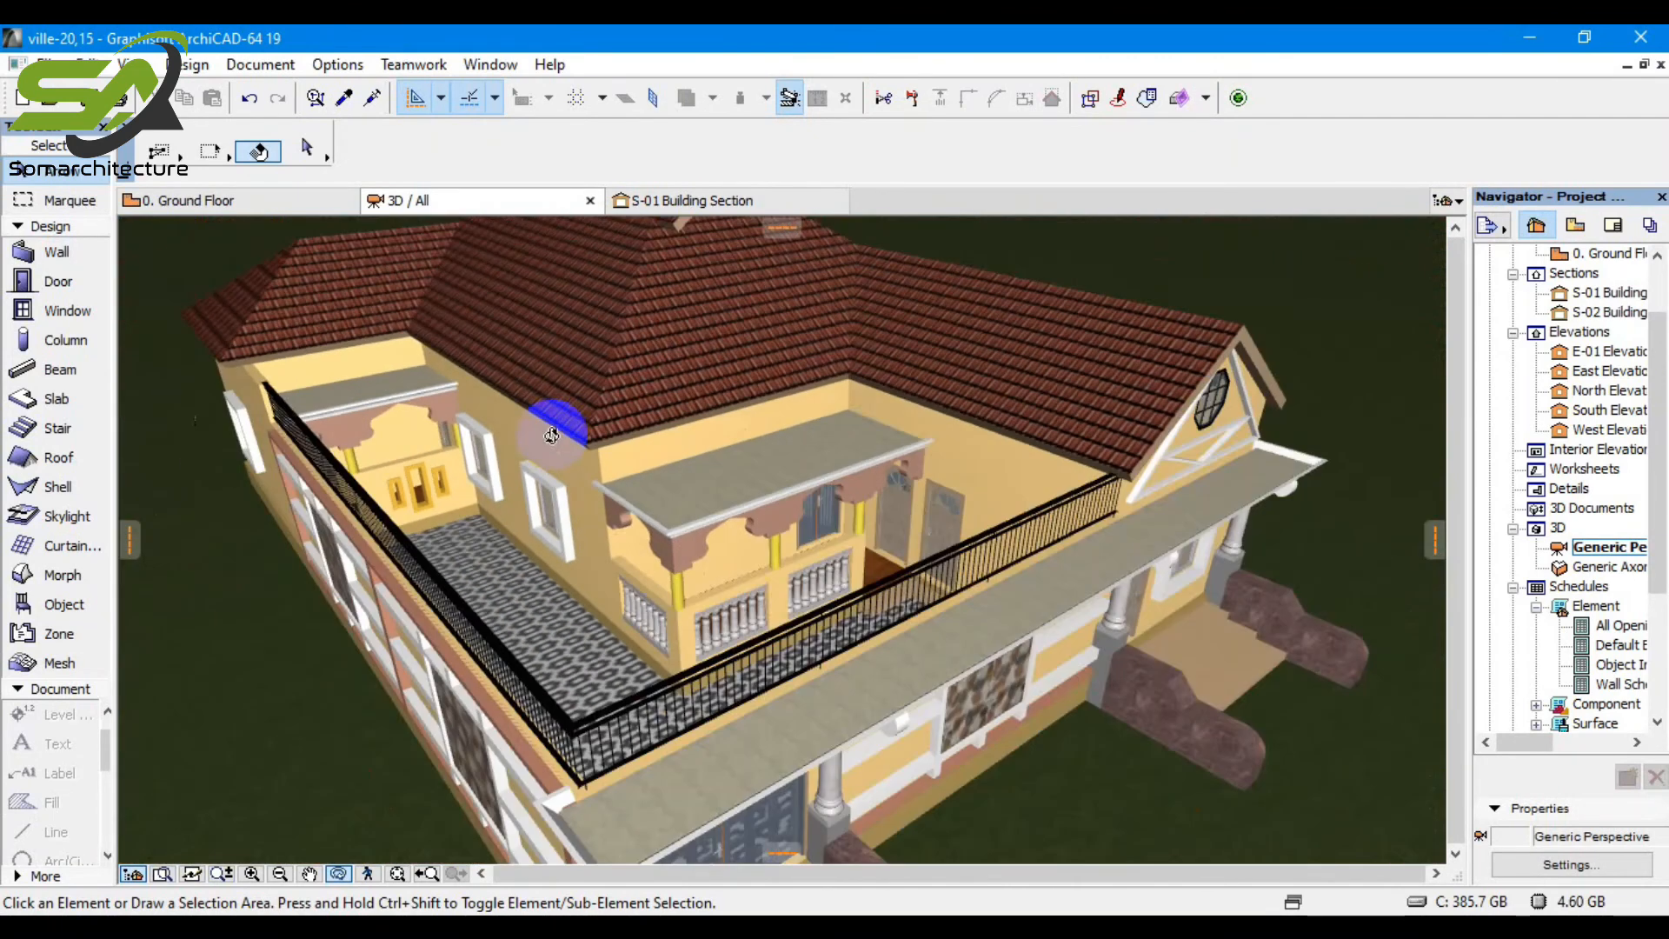
# Examine the roof, the terrace and the whole house exterior from above and from a distance.
pyautogui.scroll(3, 684, 353)
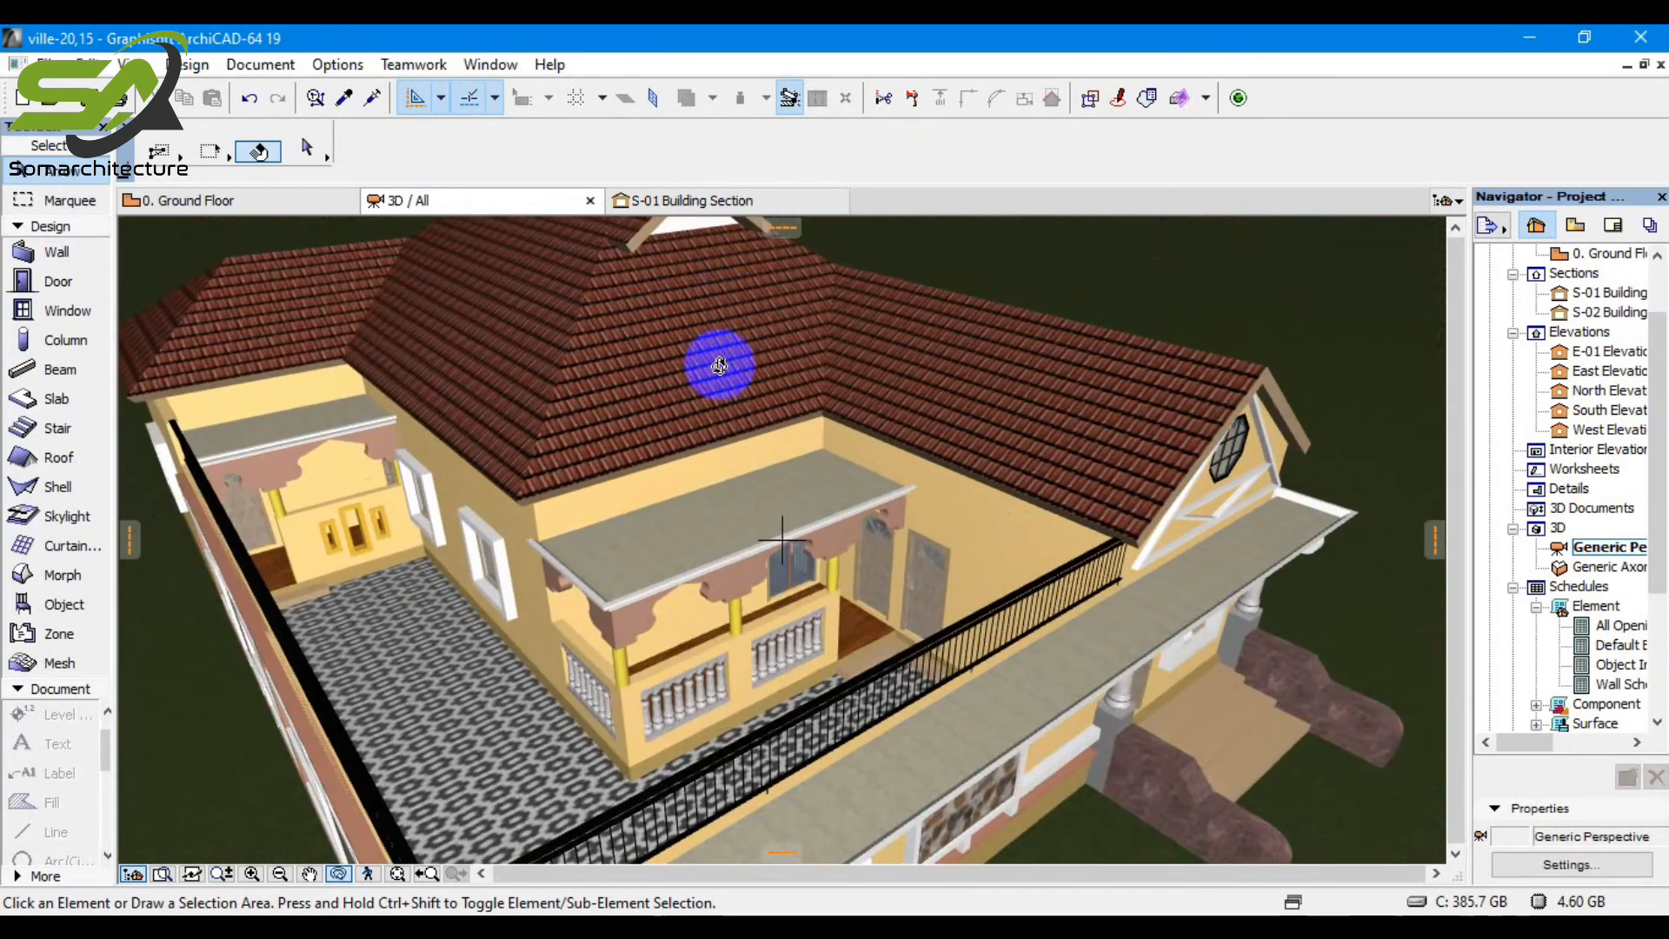
pyautogui.moveTo(692, 691); pyautogui.dragTo(642, 710)
pyautogui.scroll(-5, 643, 710)
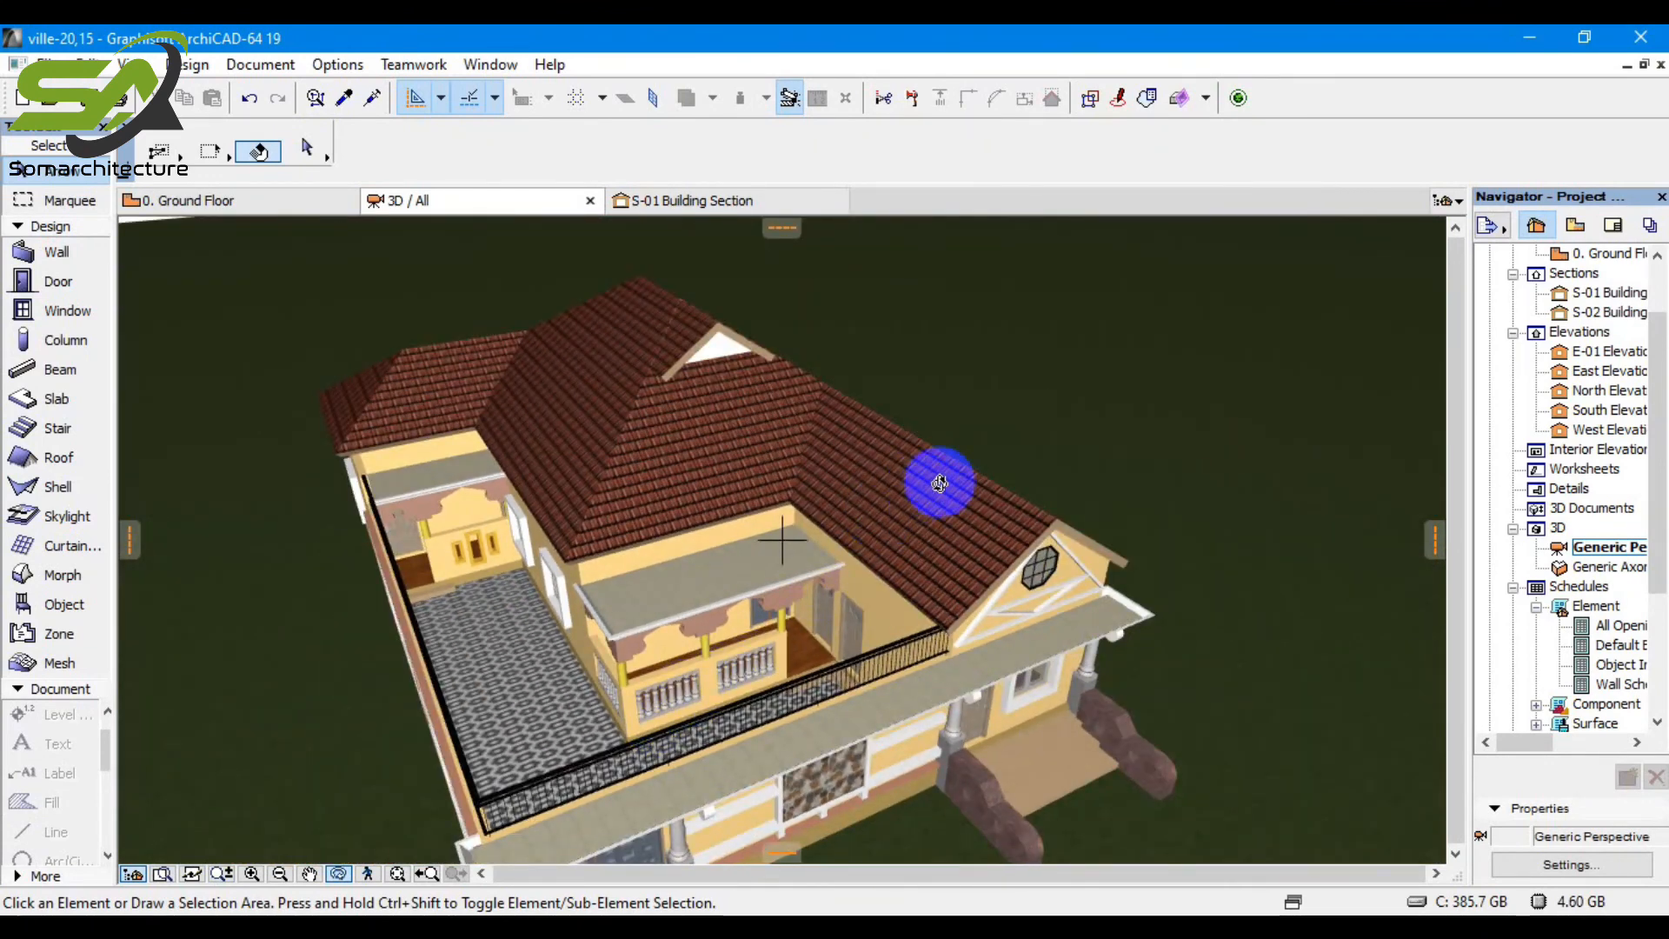
pyautogui.scroll(4, 962, 481)
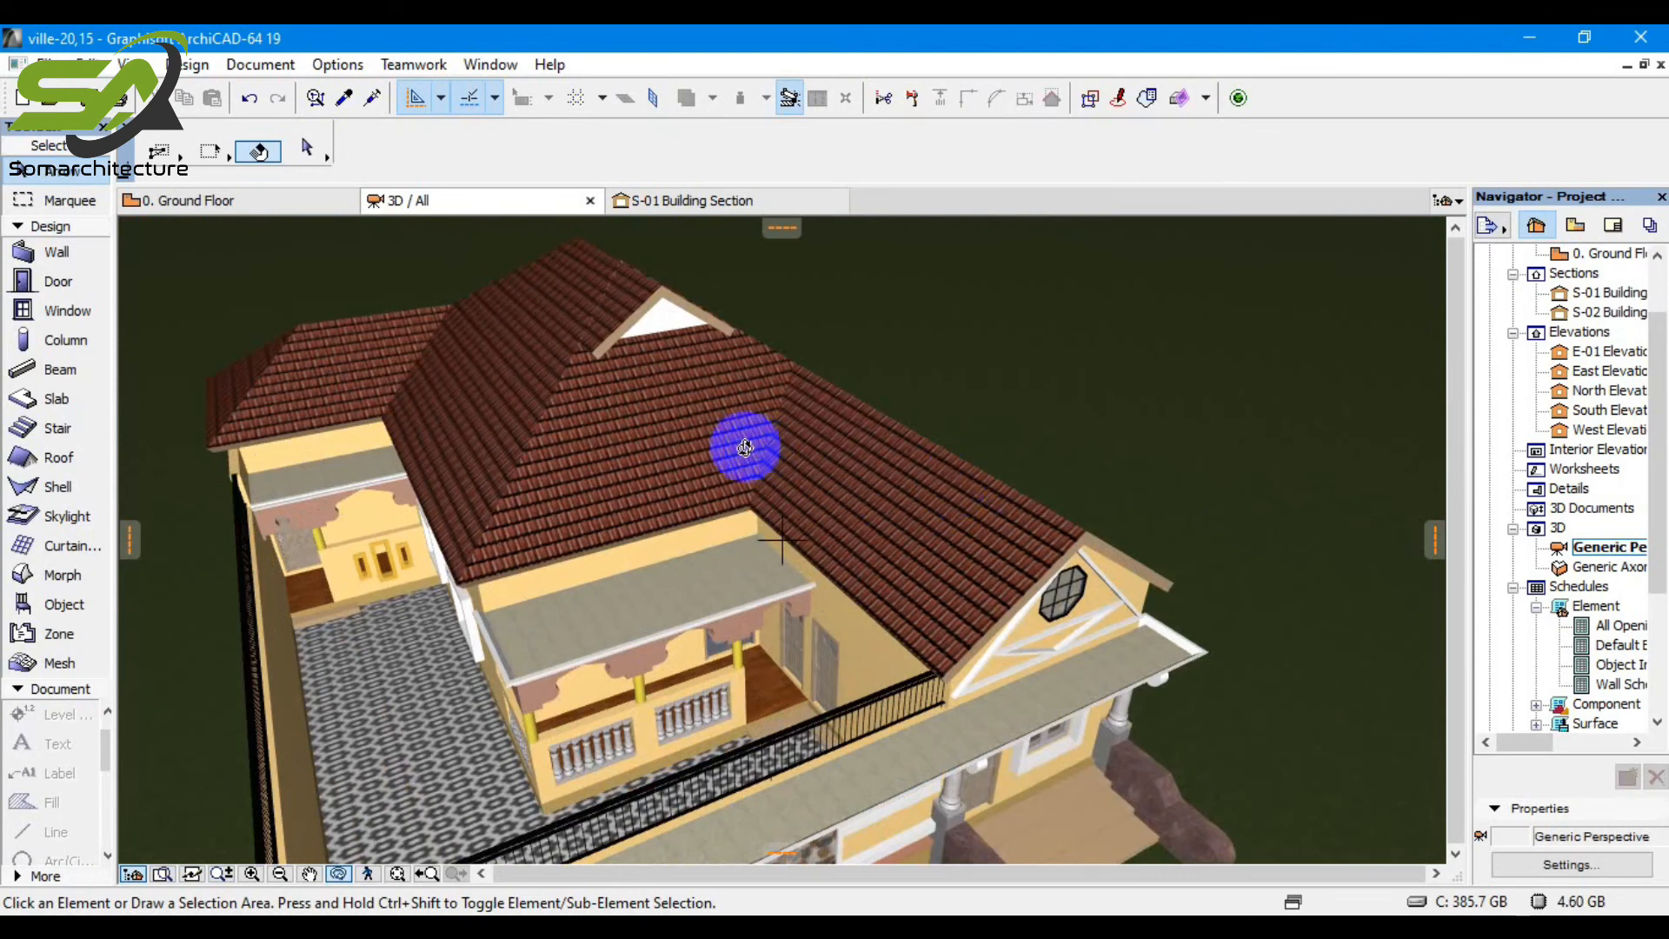
pyautogui.scroll(-3, 745, 446)
pyautogui.moveTo(758, 706); pyautogui.dragTo(839, 622)
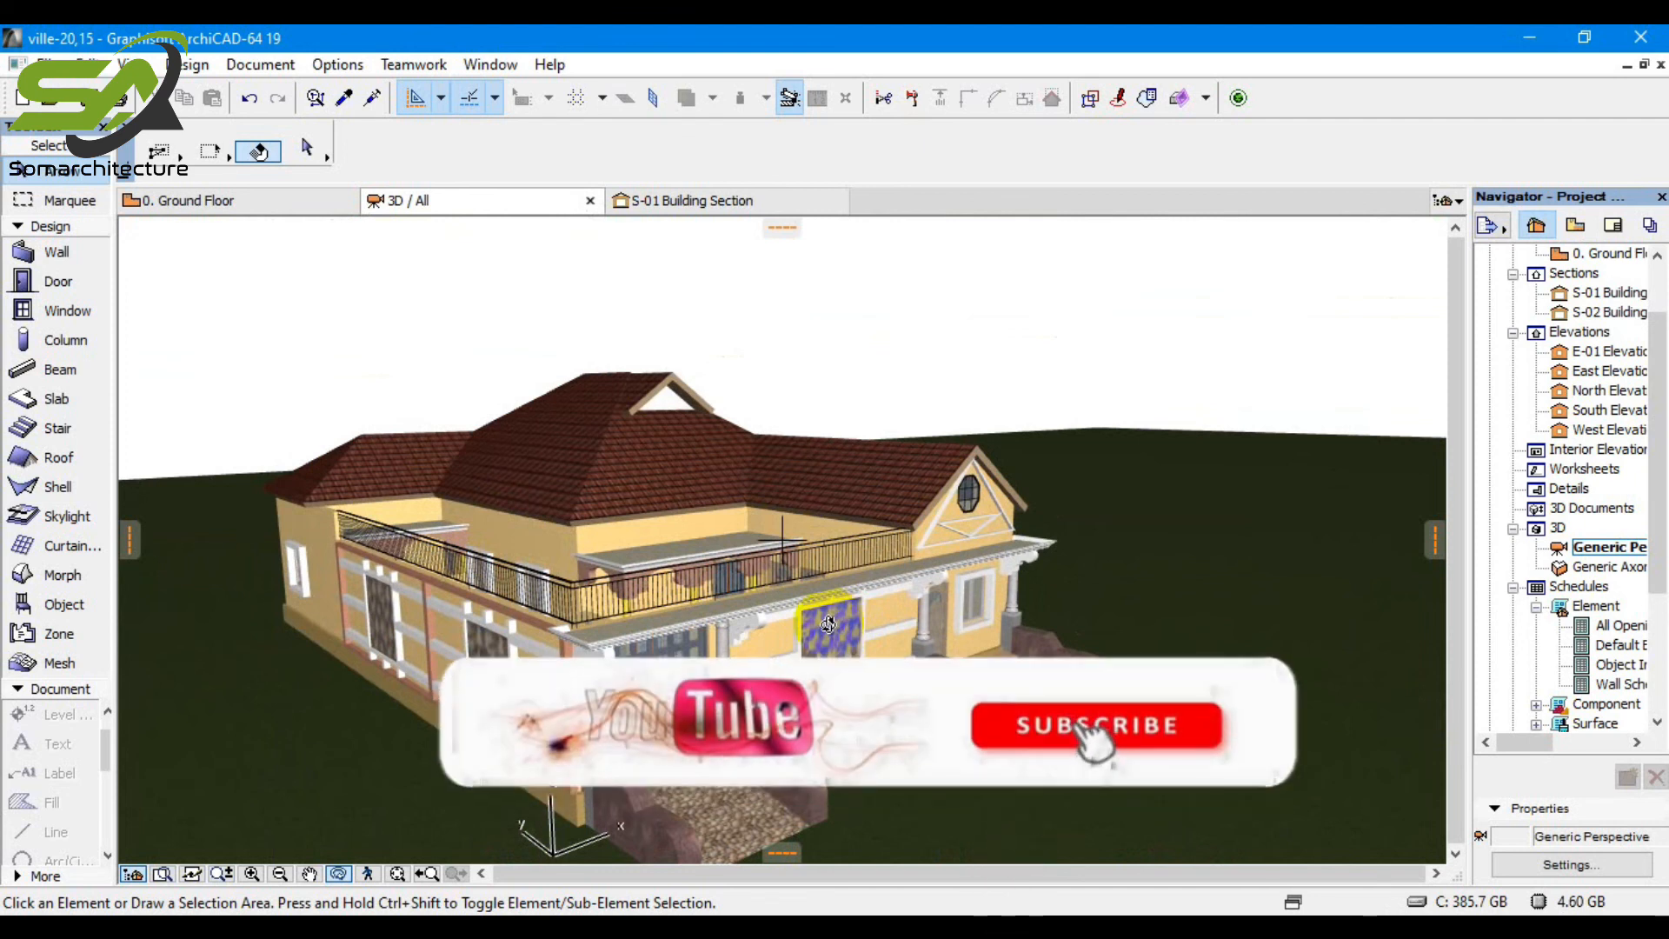
pyautogui.moveTo(796, 588)
pyautogui.mouseDown()
pyautogui.moveTo(745, 496)
pyautogui.moveTo(735, 506)
pyautogui.mouseUp()
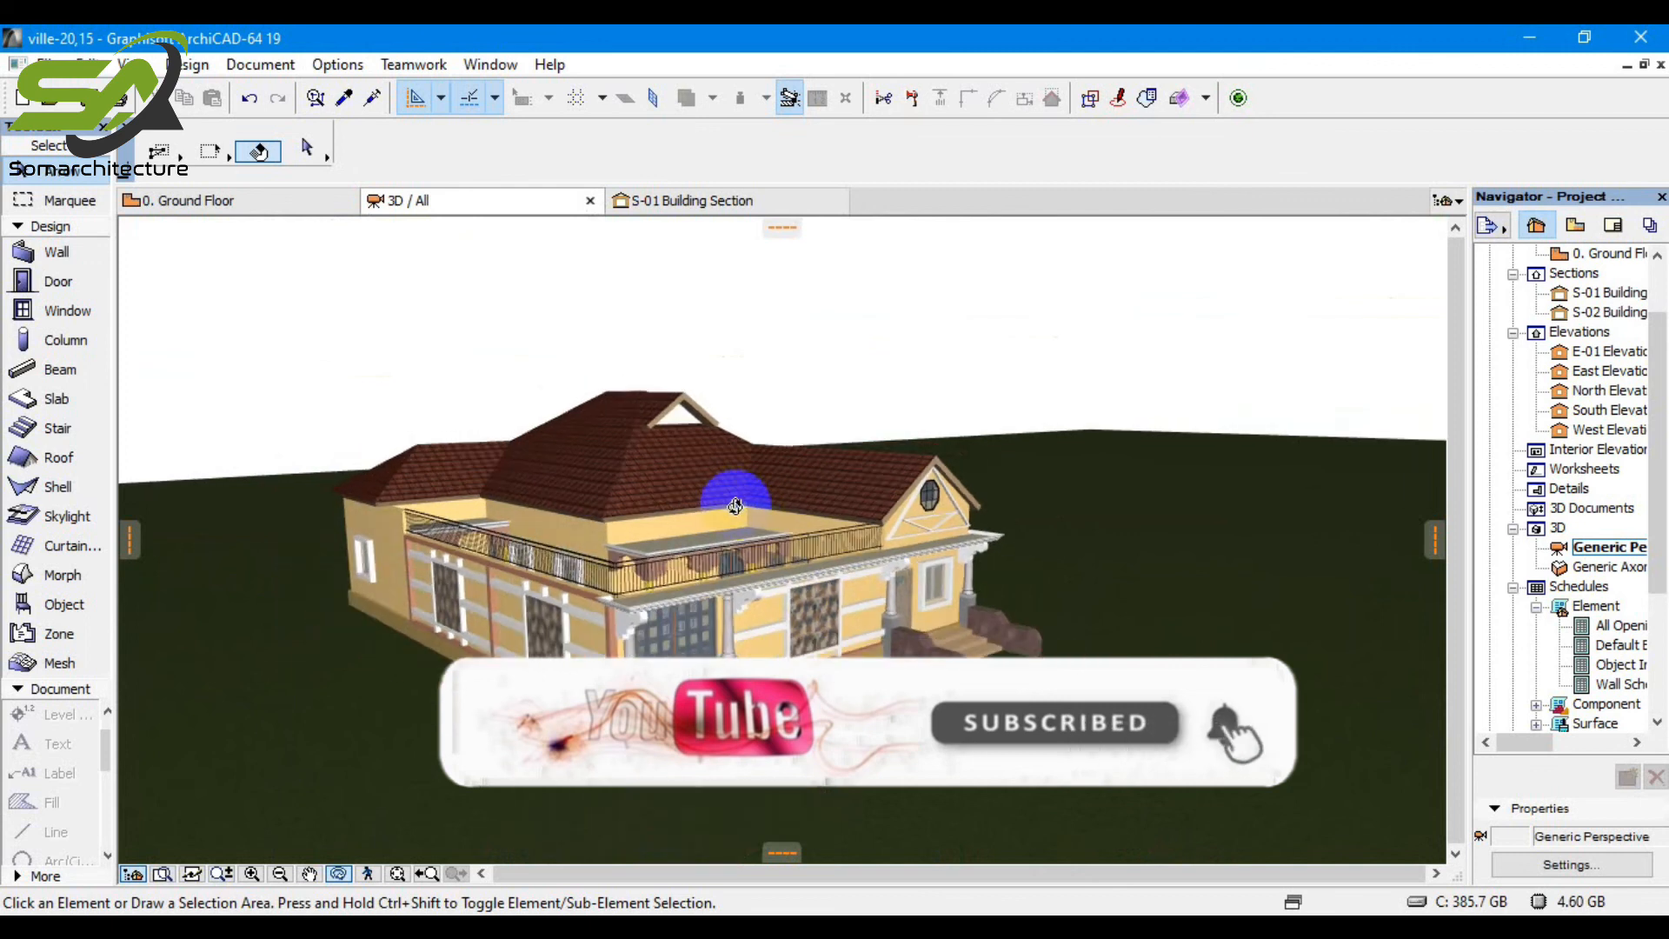